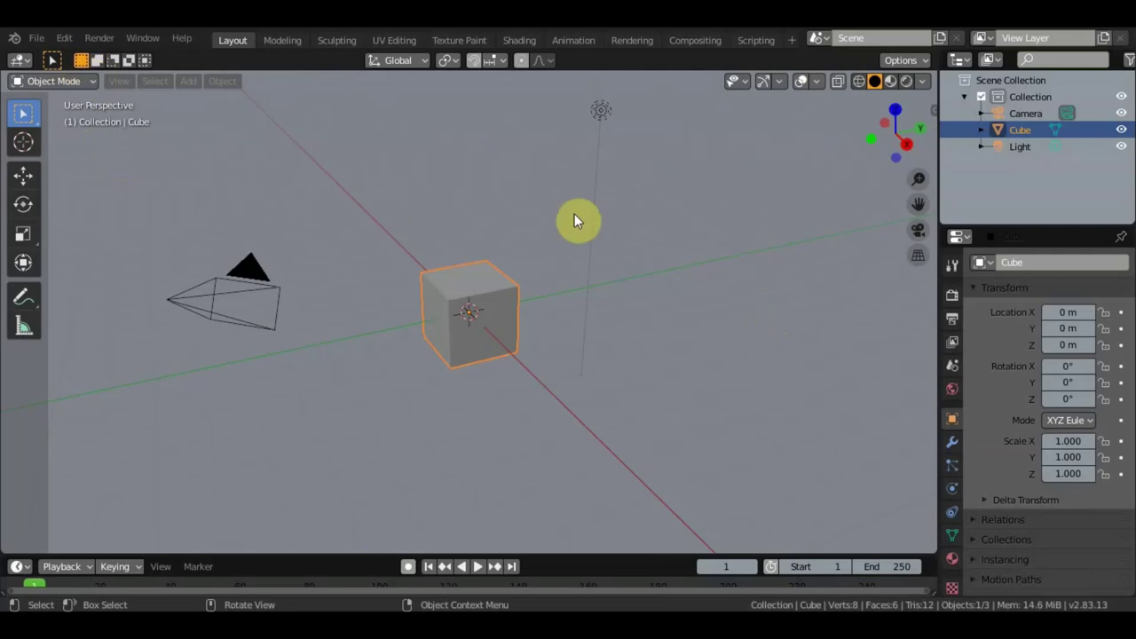
Delete the default cube and hide the Camera and Light in the Outliner
key("Delete")
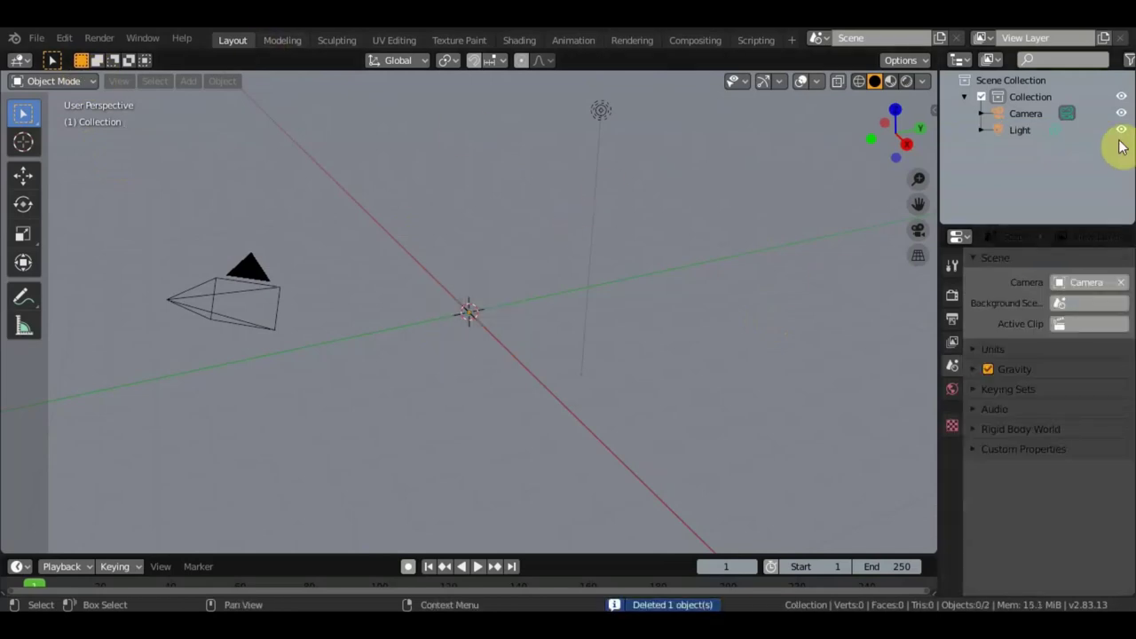
left_click(1121, 113)
left_click(1121, 130)
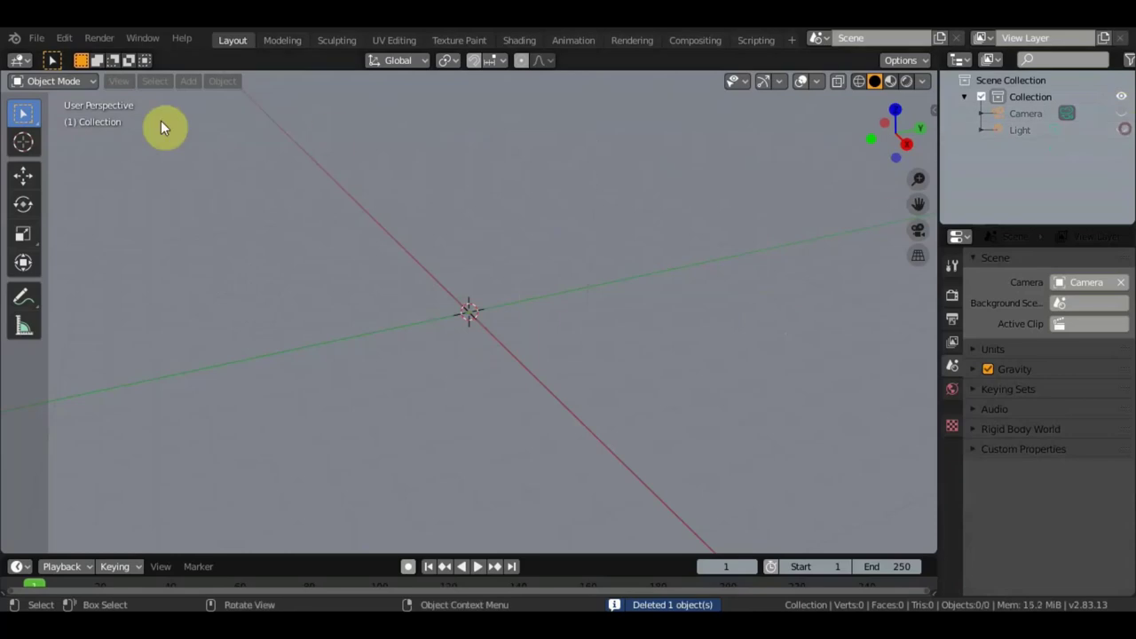
Import 1.OBJ from Desktop/карандаш as a Wavefront OBJ
left_click(40, 34)
mouse_move(62, 263)
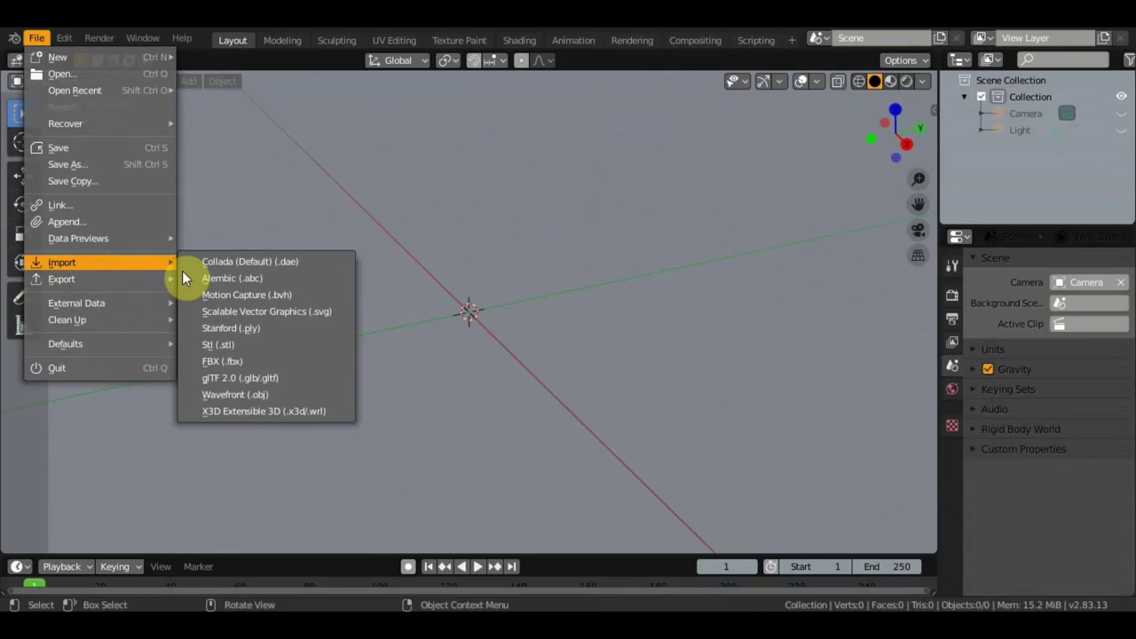
left_click(249, 395)
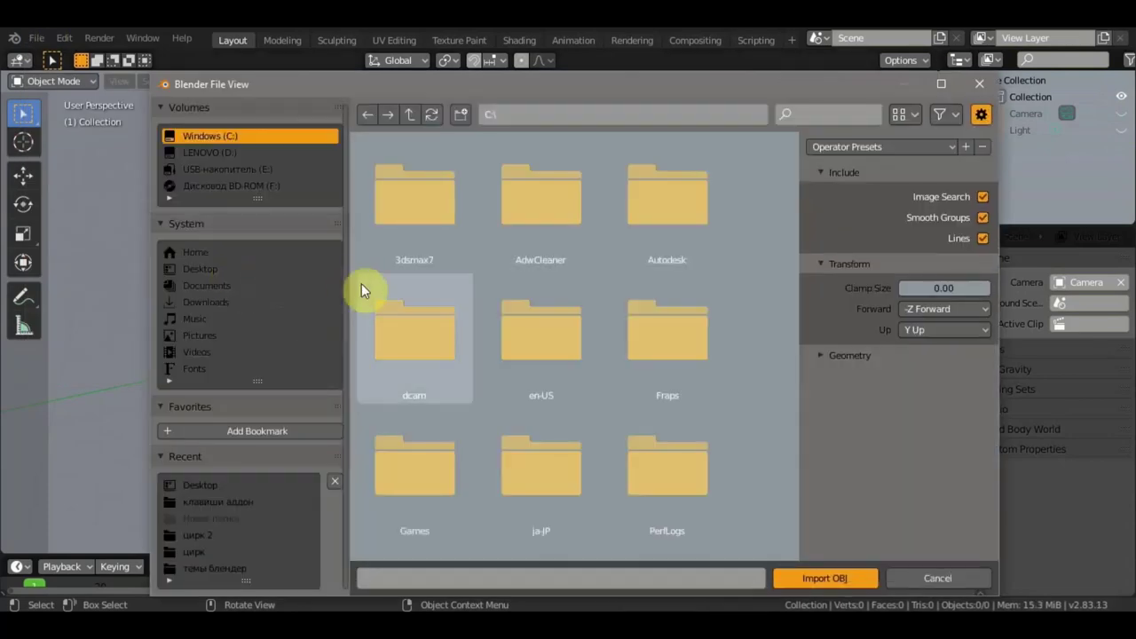
left_click(205, 270)
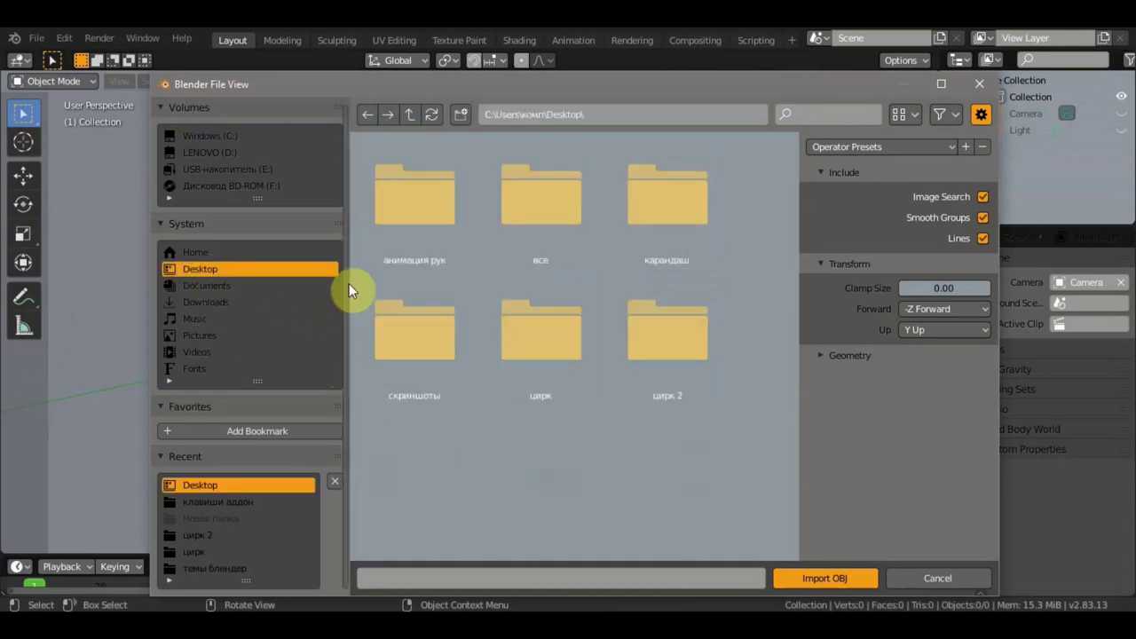
double_click(659, 225)
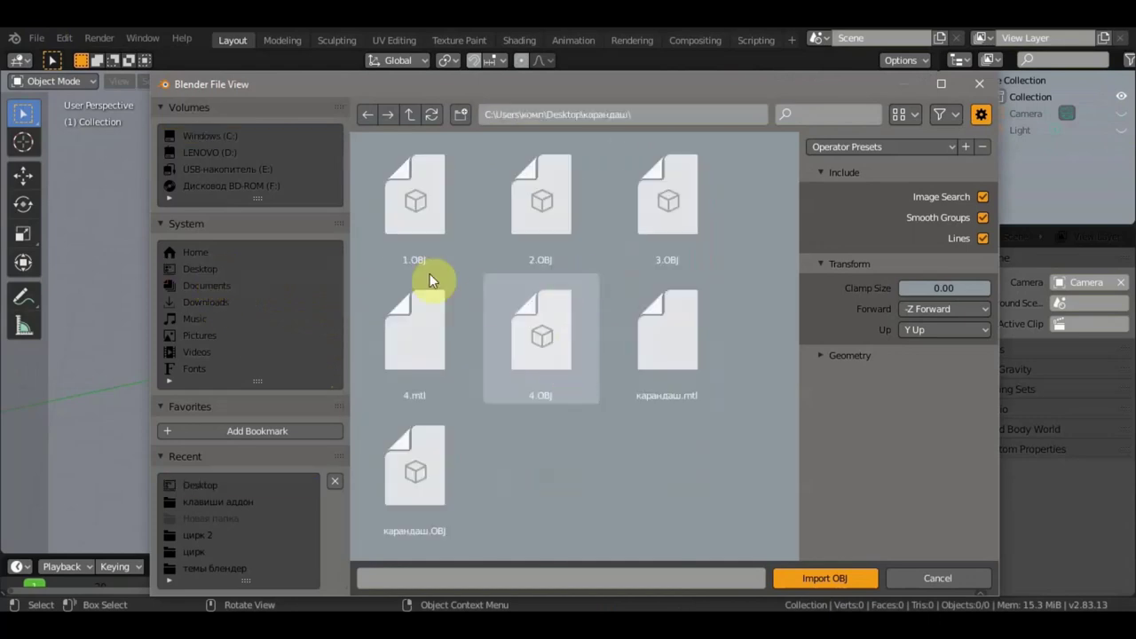
left_click(408, 228)
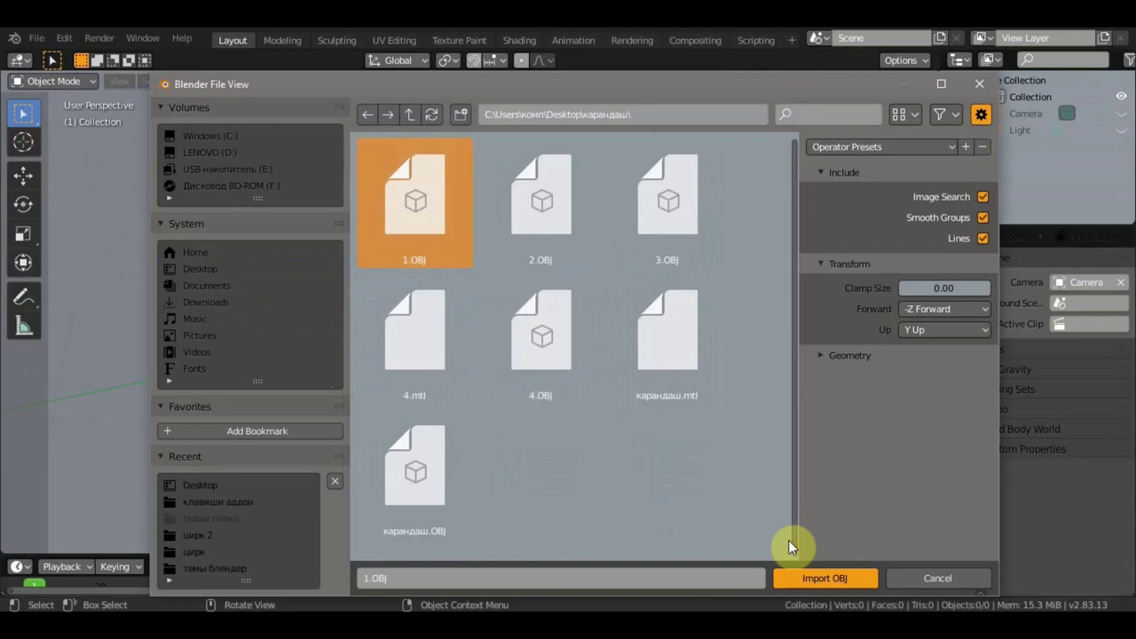
left_click(824, 578)
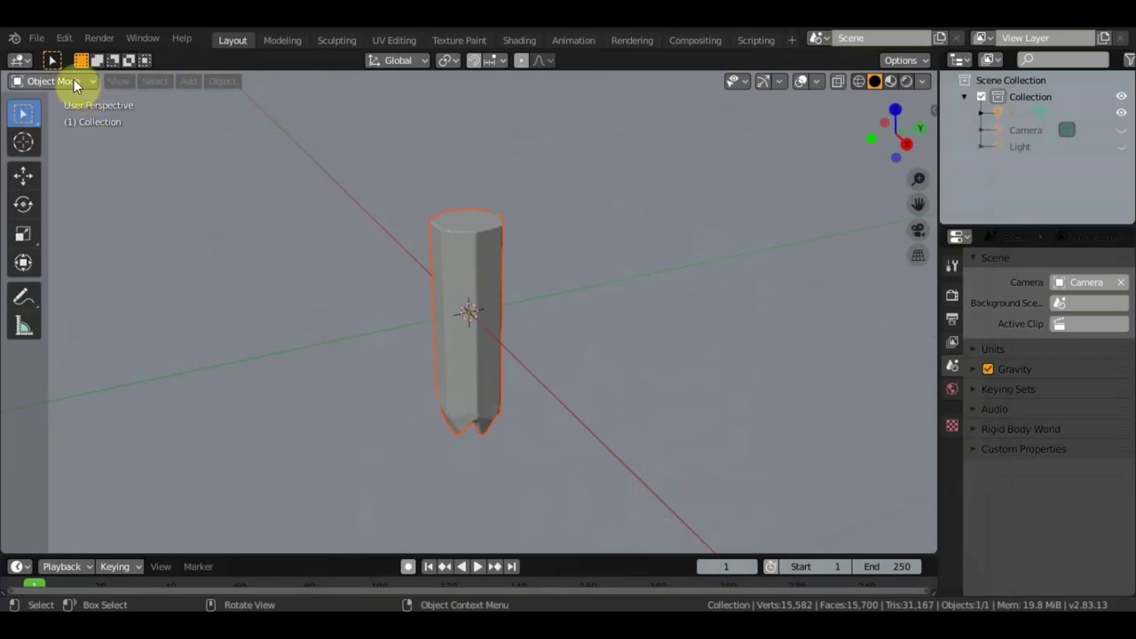
Import 2.OBJ from the карандаш folder as a Wavefront OBJ
left_click(36, 39)
mouse_move(62, 263)
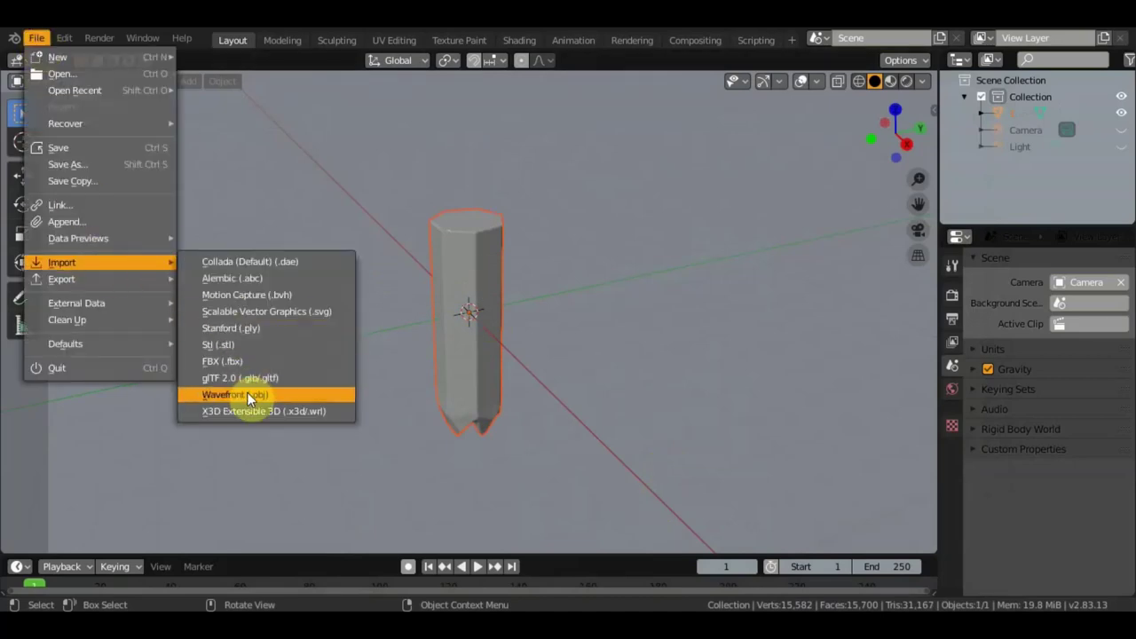
left_click(248, 393)
left_click(544, 221)
left_click(830, 578)
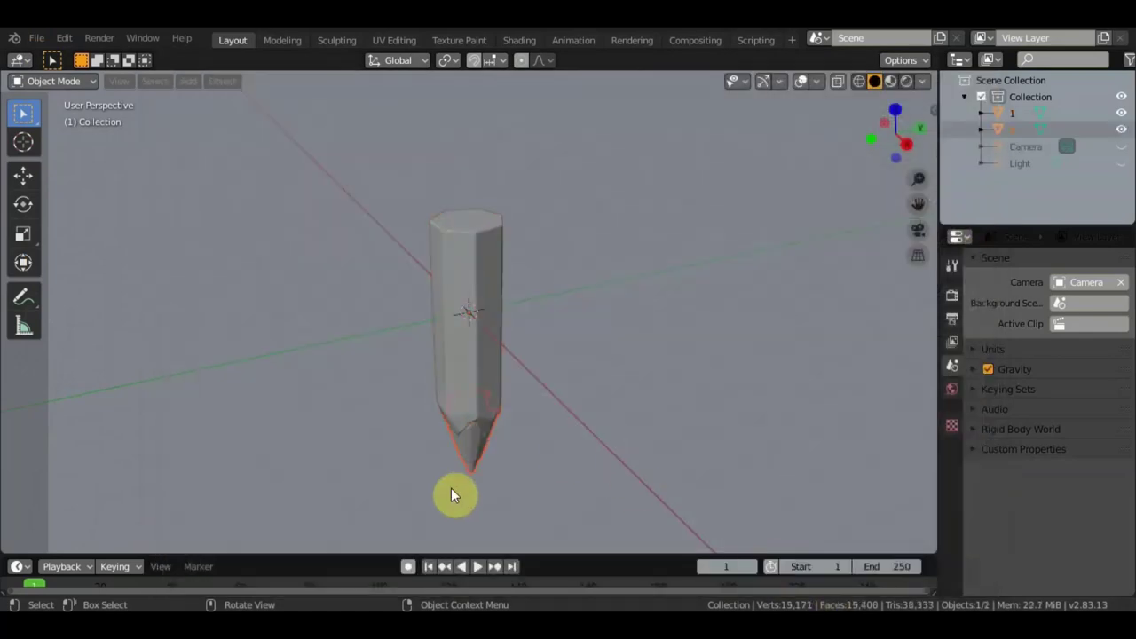
Import 3.OBJ, the ridged ferrule, from the карандаш folder
left_click(37, 40)
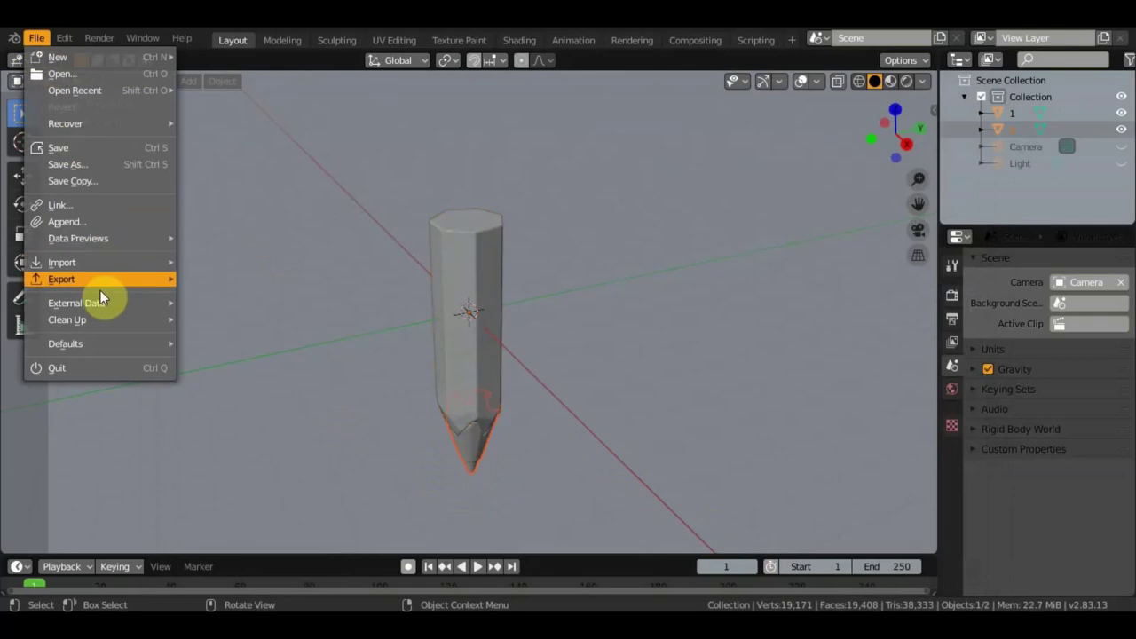
mouse_move(62, 262)
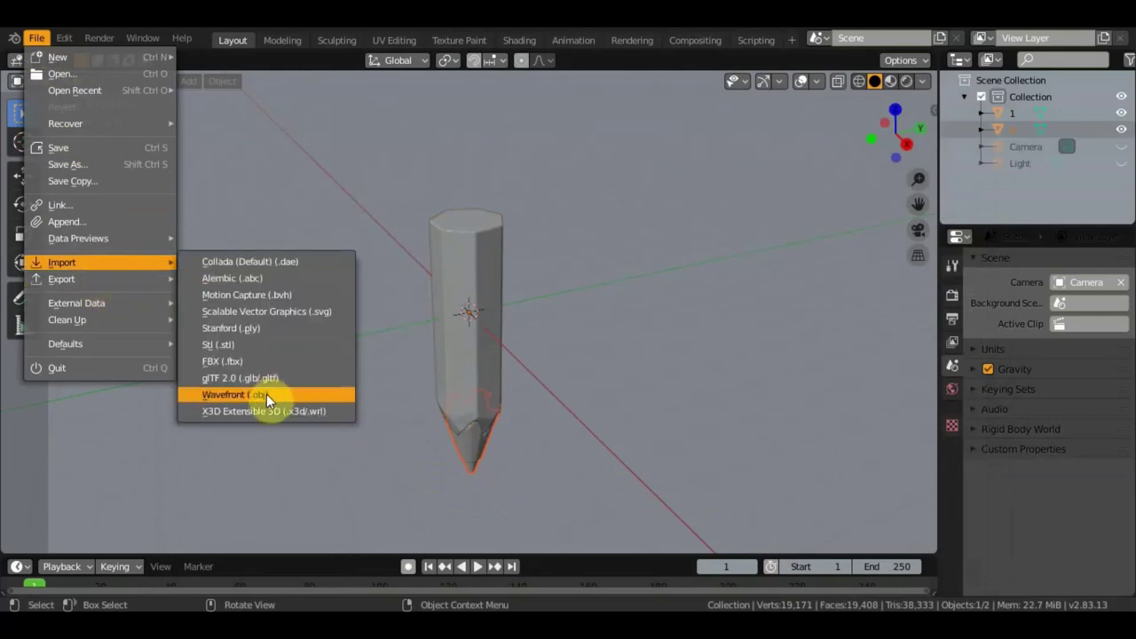
left_click(267, 395)
left_click(674, 213)
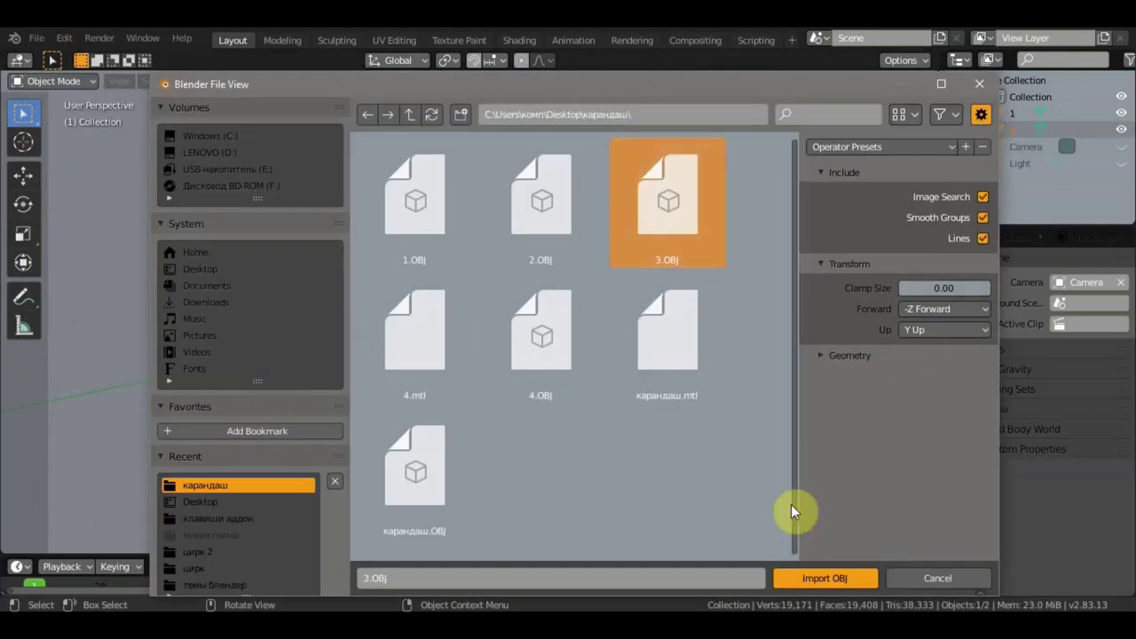
left_click(822, 579)
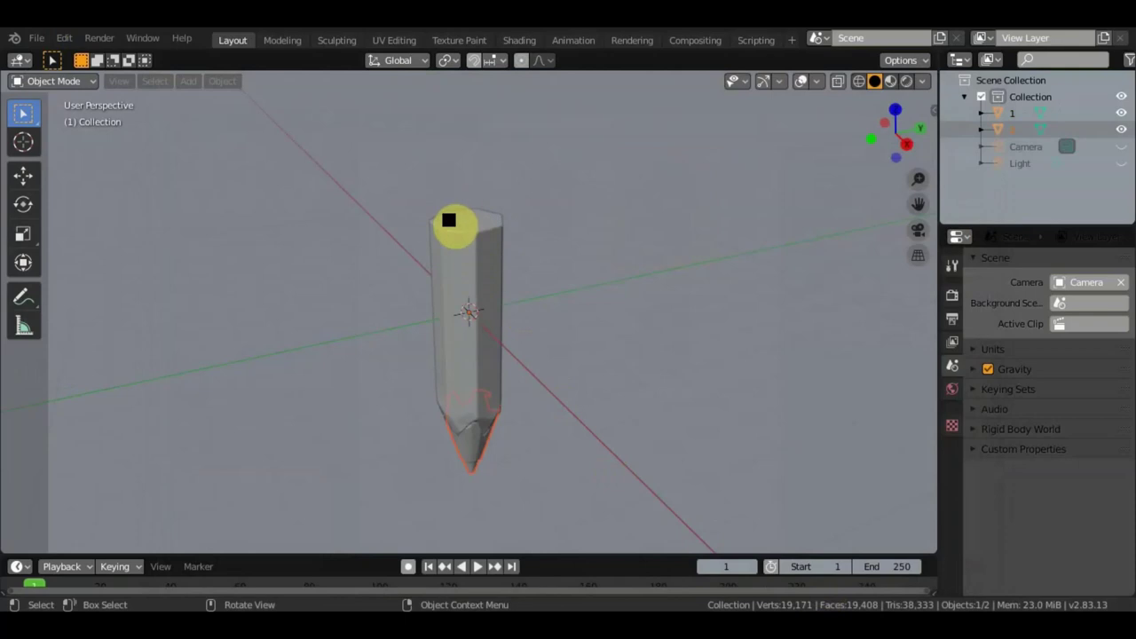
left_click(514, 238)
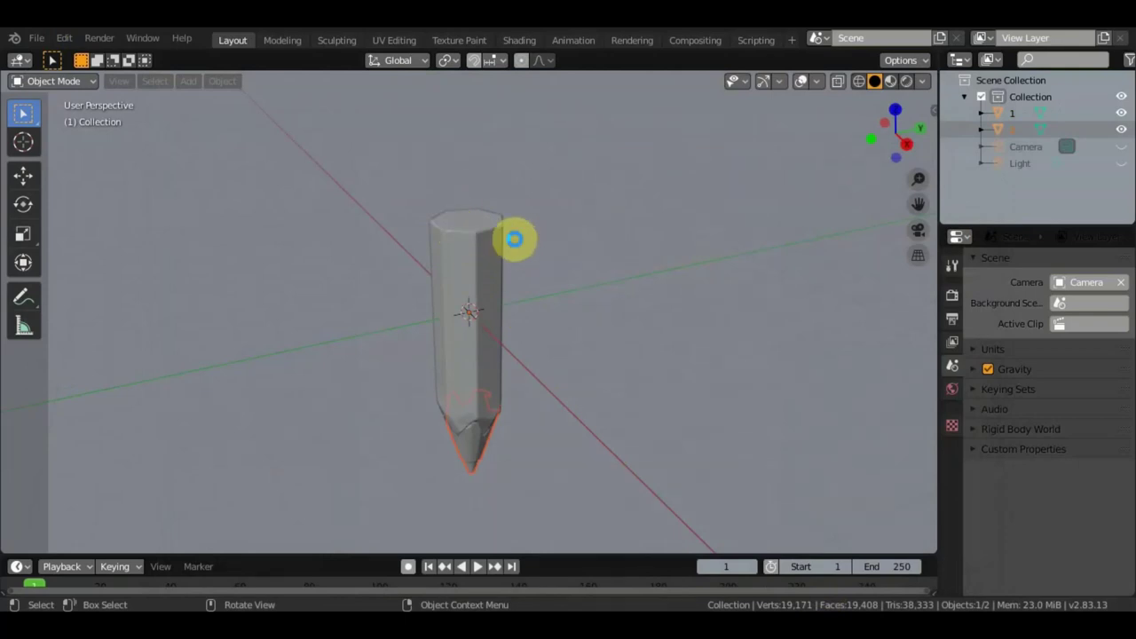
key("ctrl+v")
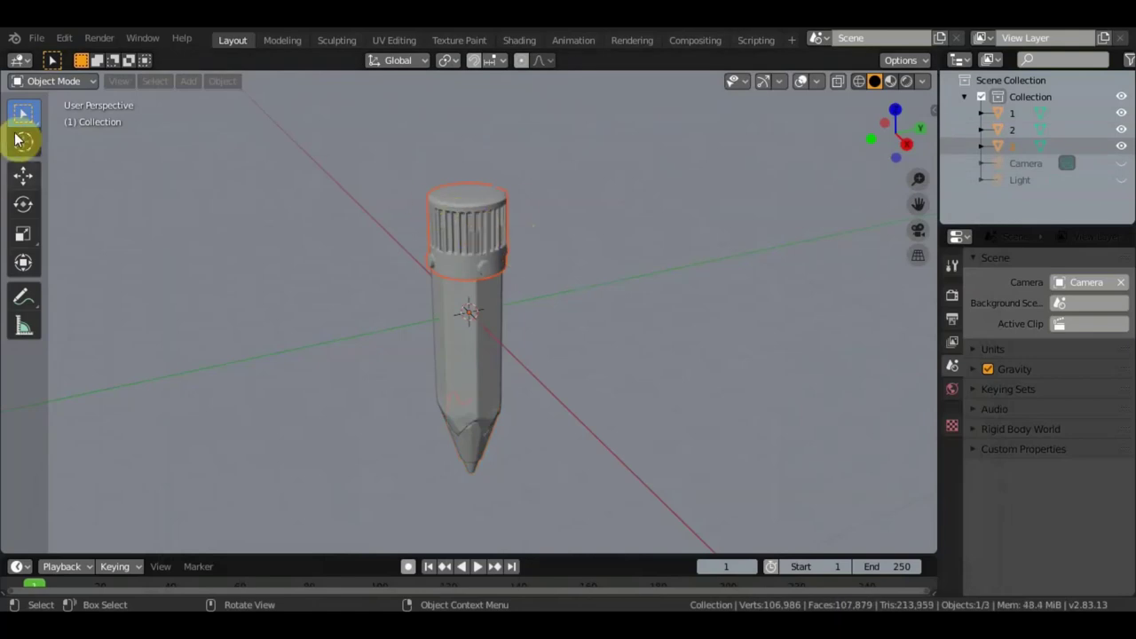
Import 4.OBJ, the eraser, to complete the pencil
left_click(46, 38)
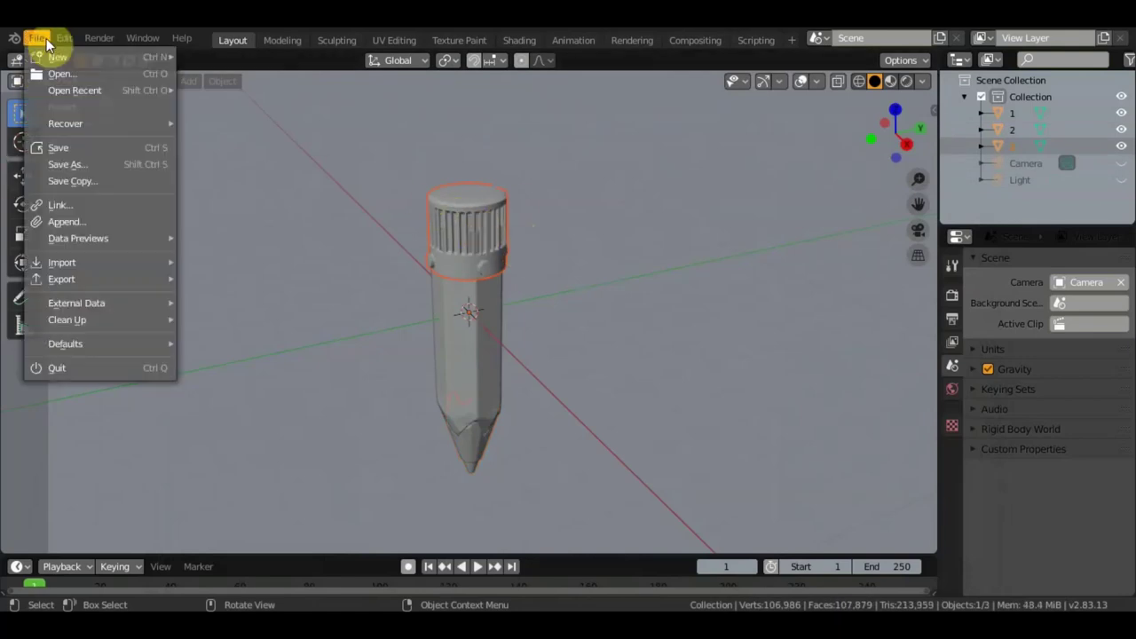
mouse_move(62, 262)
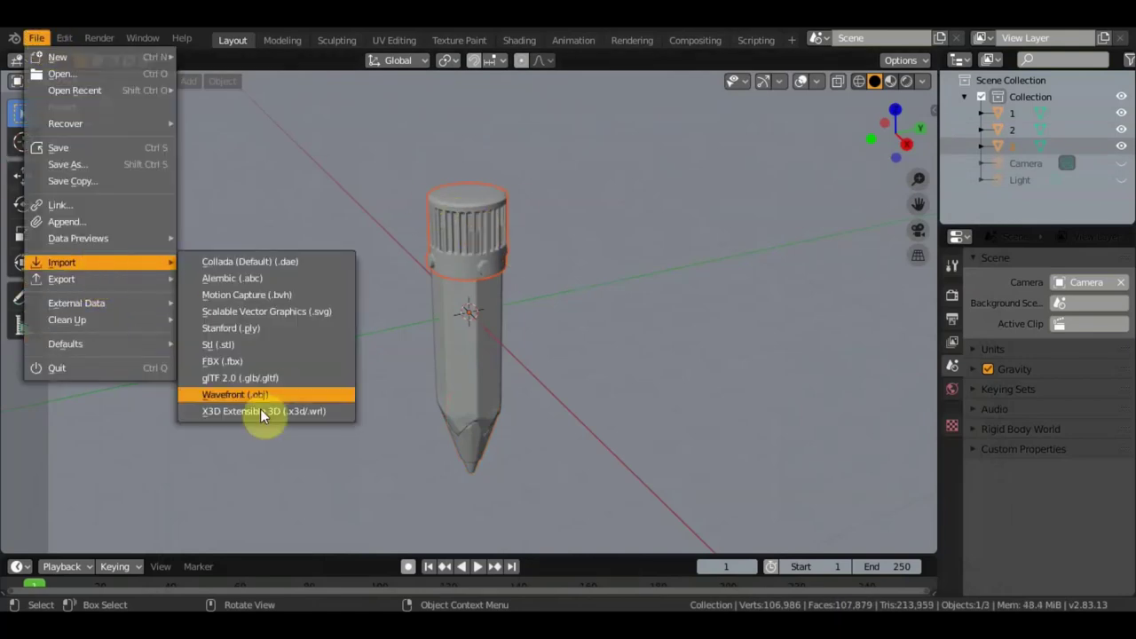
left_click(260, 395)
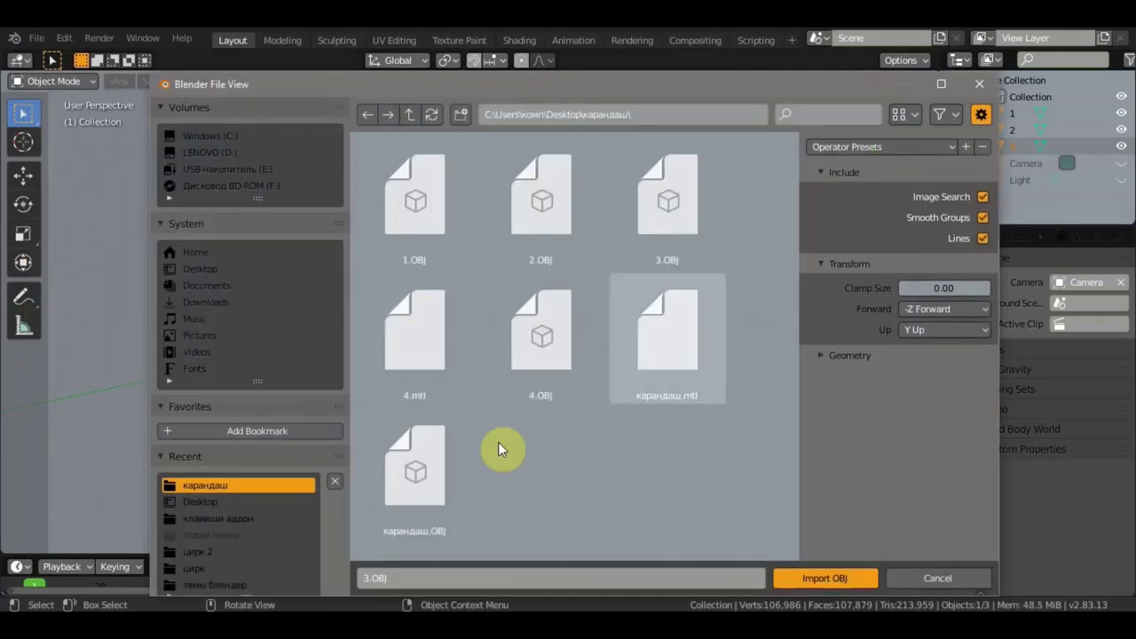
left_click(541, 341)
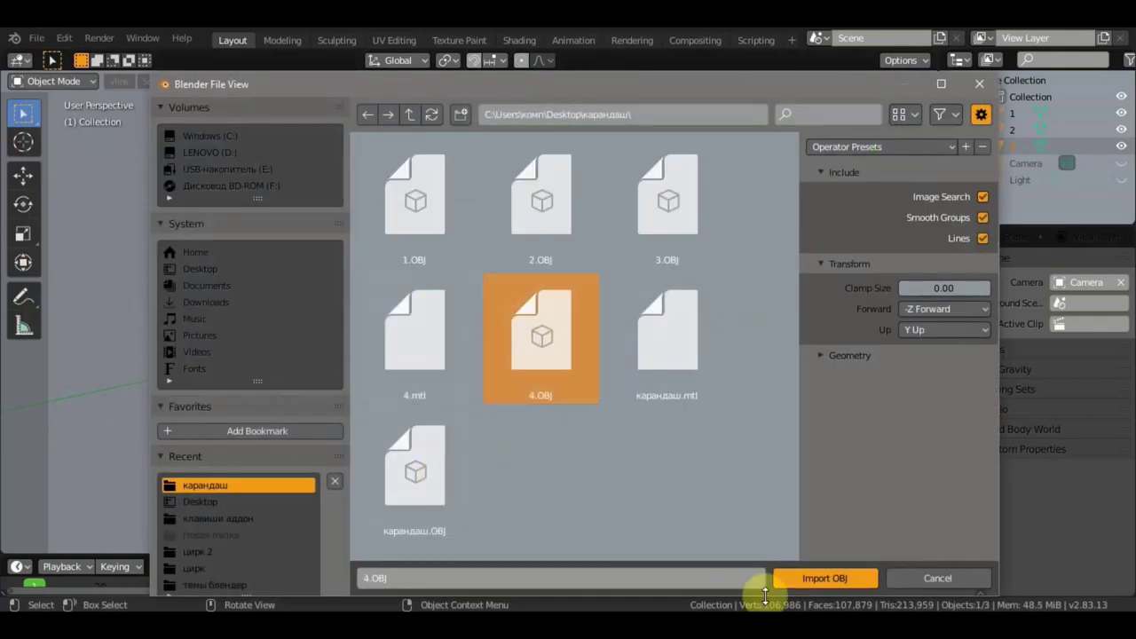
left_click(820, 577)
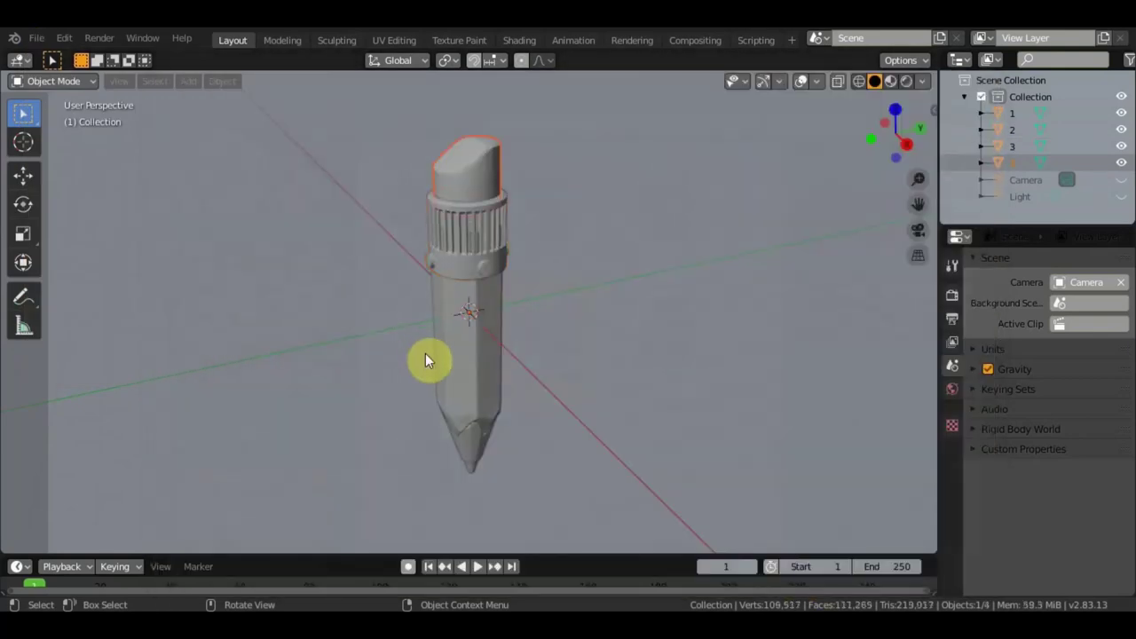
Orbit the view, then select the pencil body, eraser, ferrule and tip together
scroll(566, 290, "down", 2)
scroll(563, 292, "up", 4)
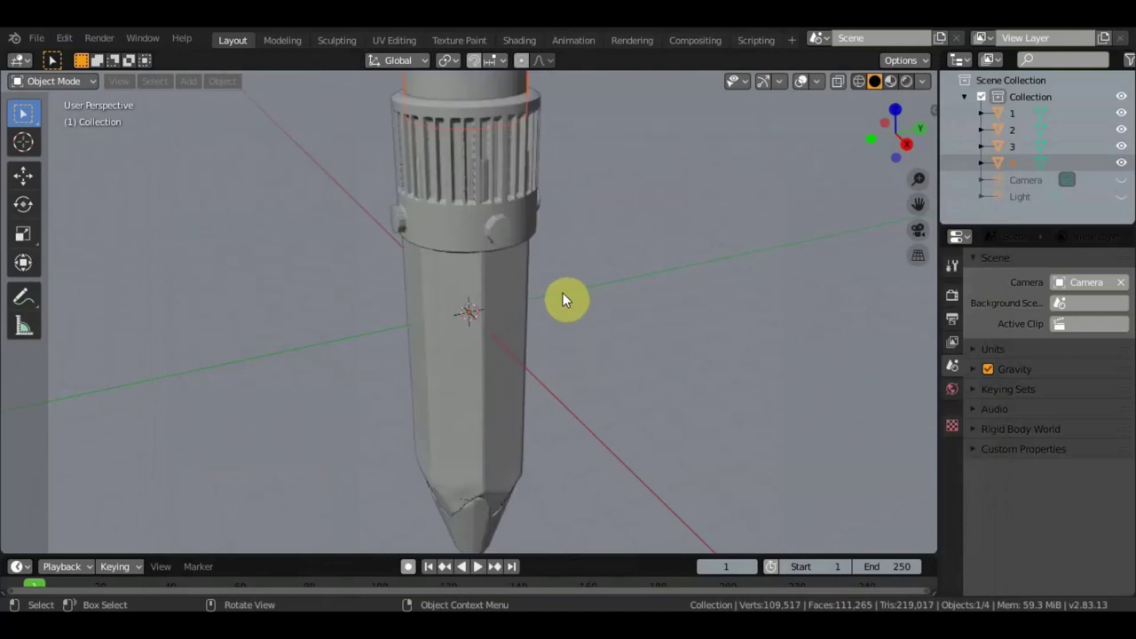
scroll(563, 294, "down", 2)
middle_click_drag(563, 294, 667, 282)
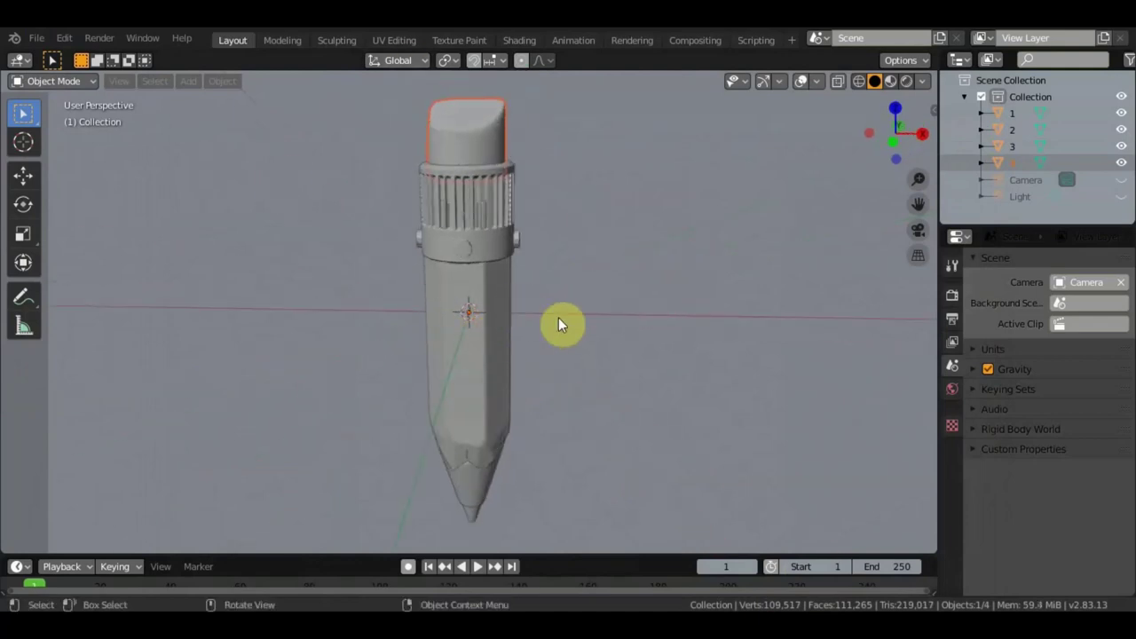
left_click(497, 328)
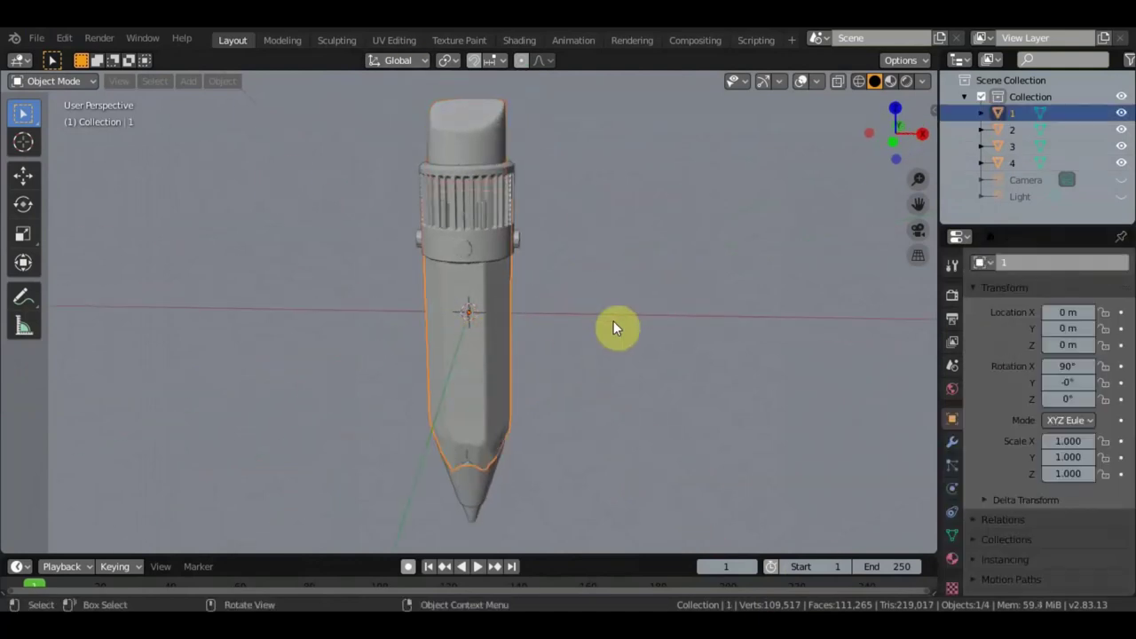
left_click(479, 137, "shift")
left_click(443, 181, "shift")
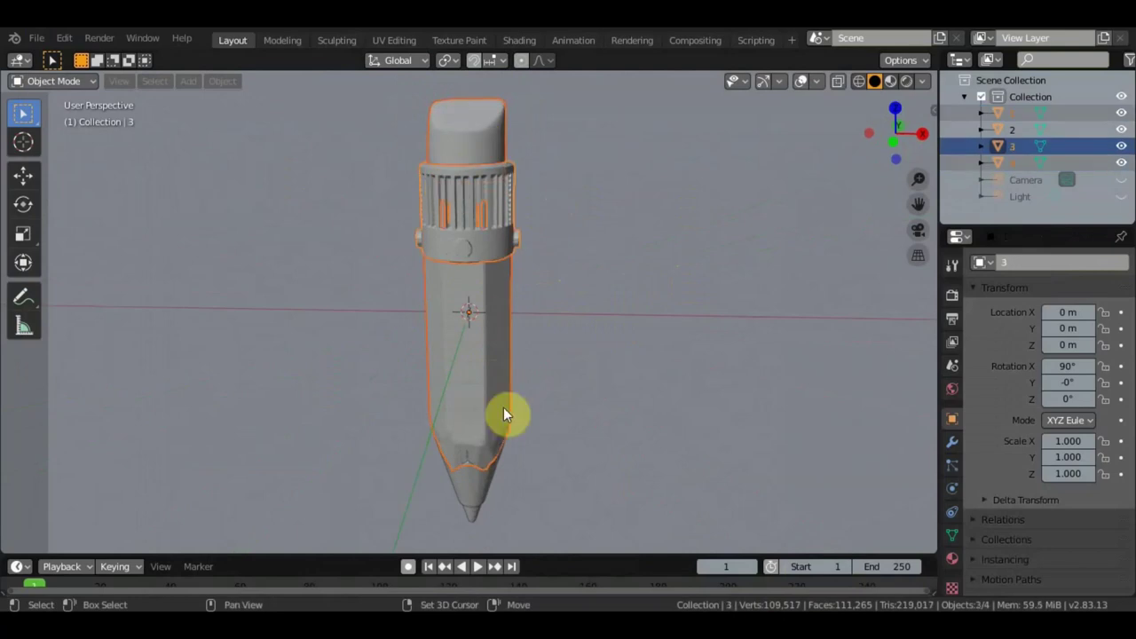
left_click(471, 500, "shift")
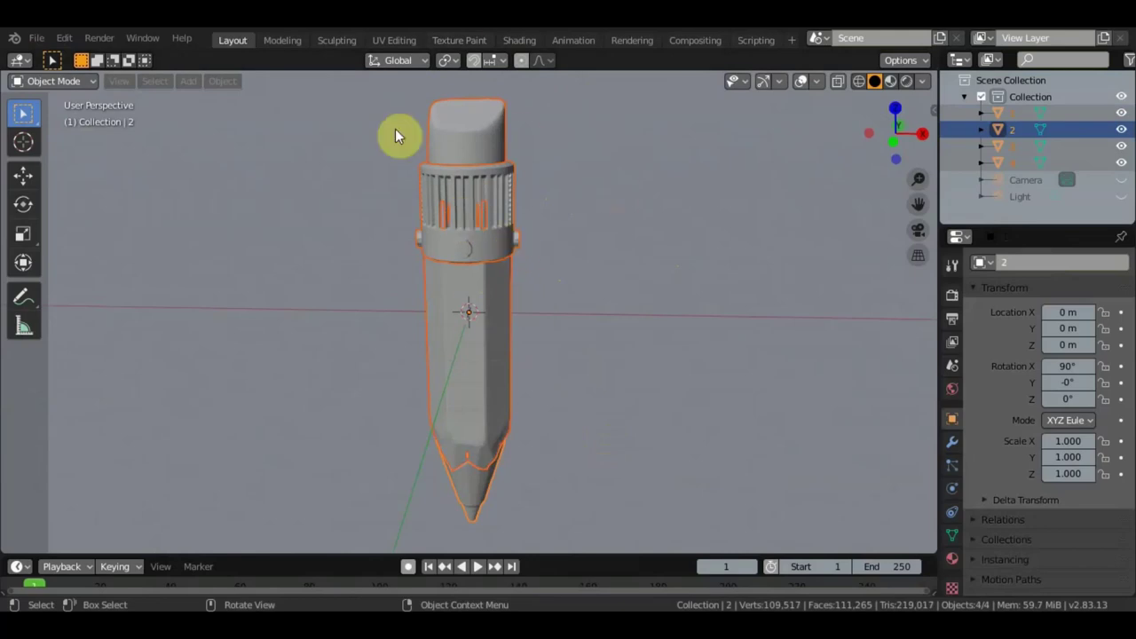
In UV Editing, create a blank 1024px image and Smart UV Project the pencil part
left_click(396, 42)
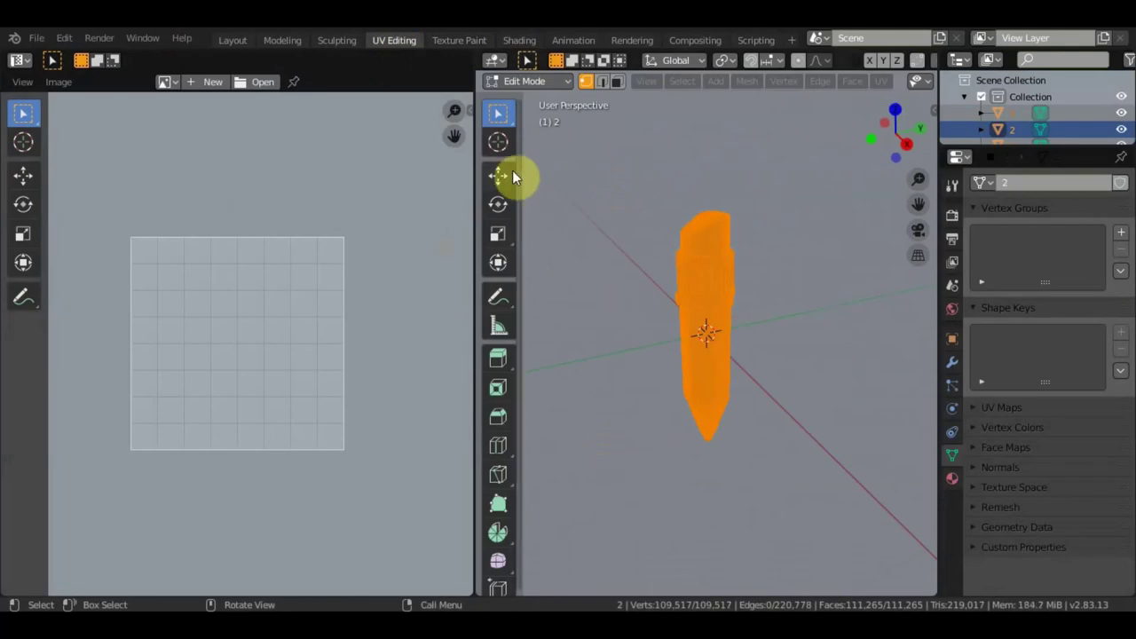
left_click(207, 81)
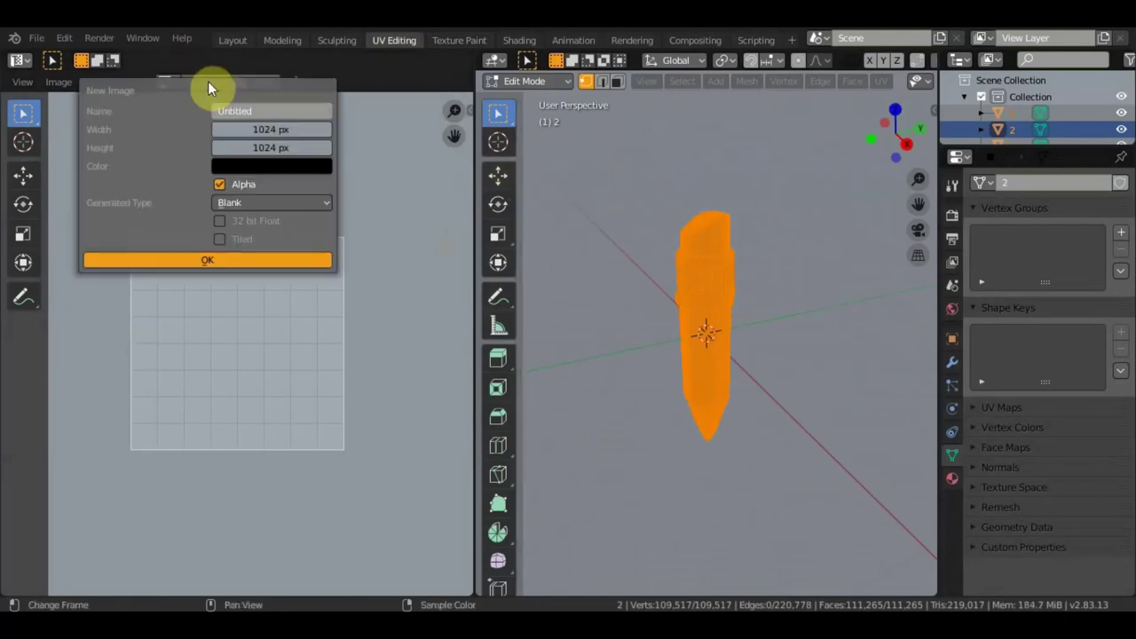
left_click(236, 261)
scroll(244, 269, "up", 1)
left_click(883, 86)
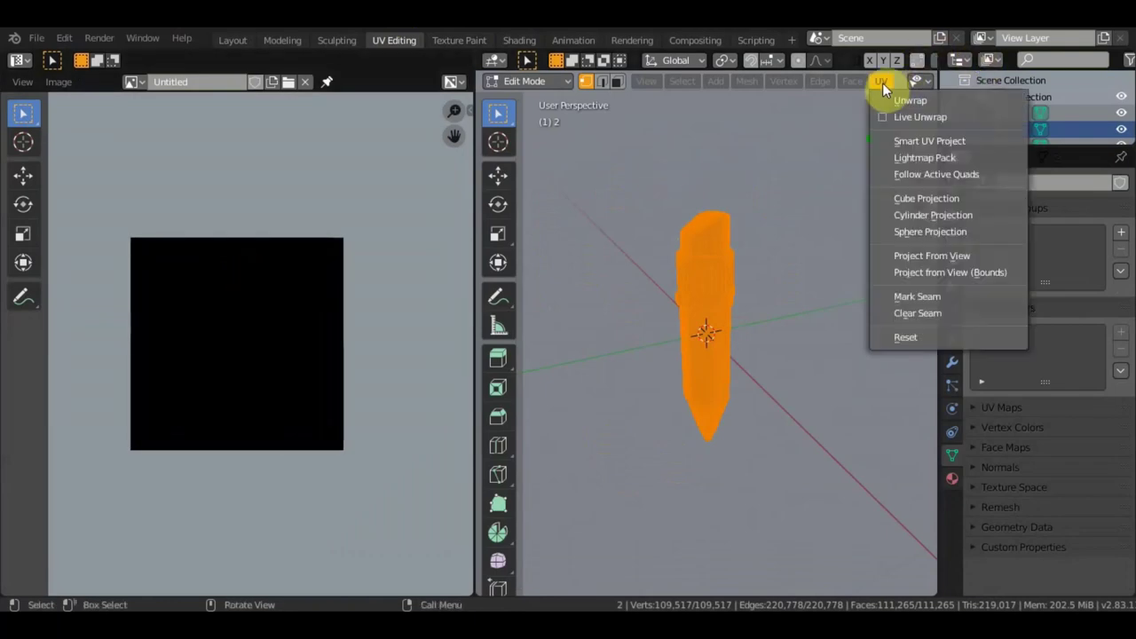
left_click(913, 143)
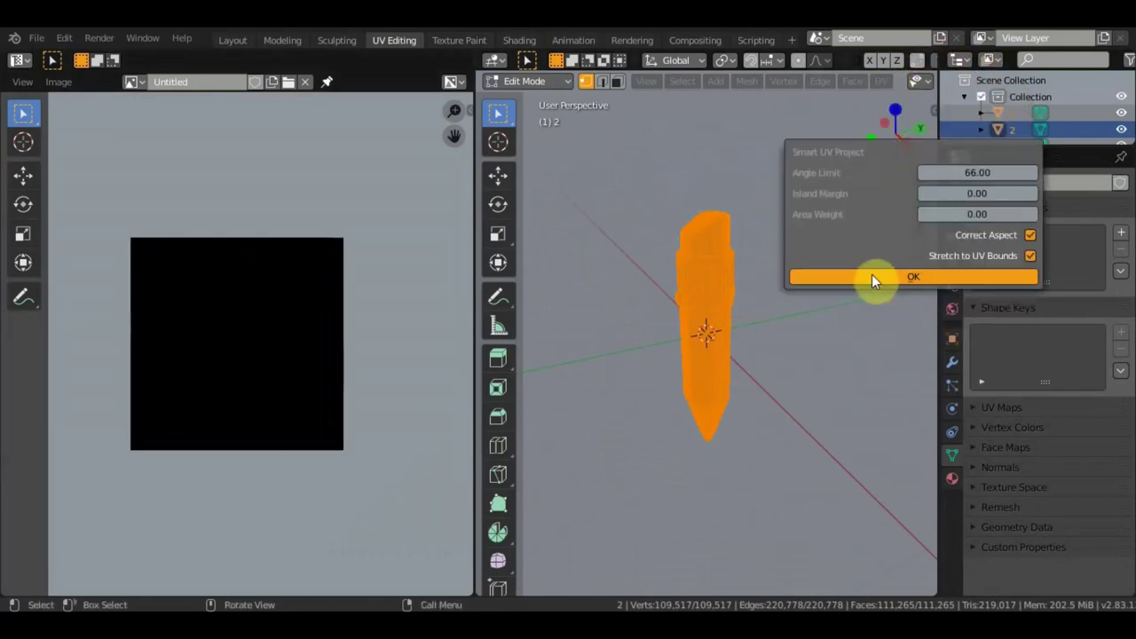
left_click(911, 278)
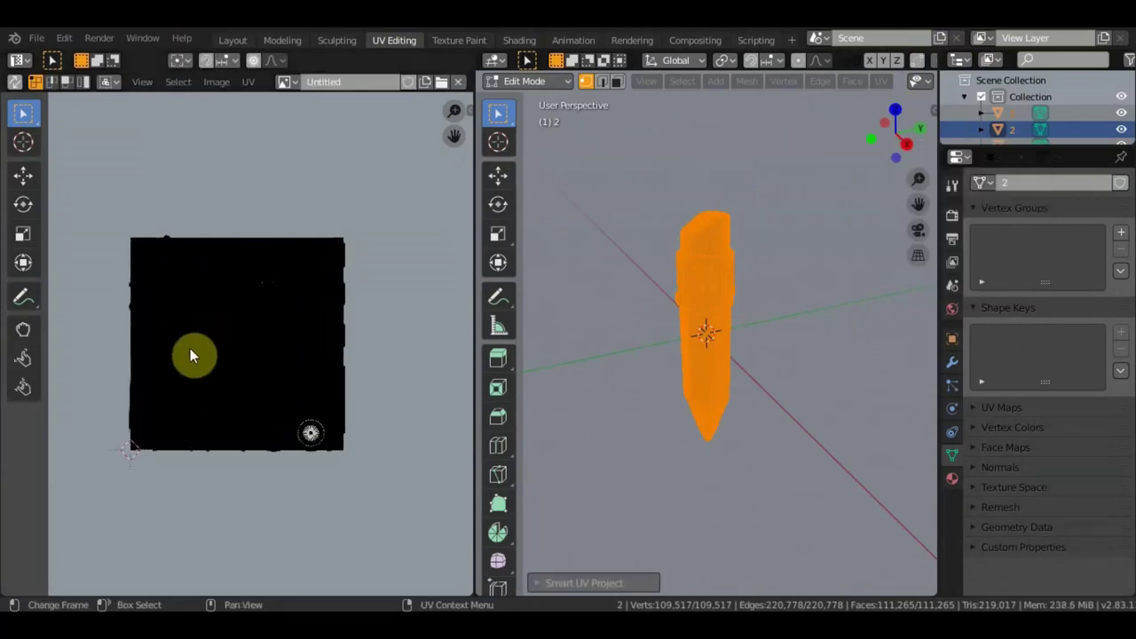
Select all of part 2 to inspect its UV islands, then return to Layout
key("a")
scroll(216, 339, "up", 3)
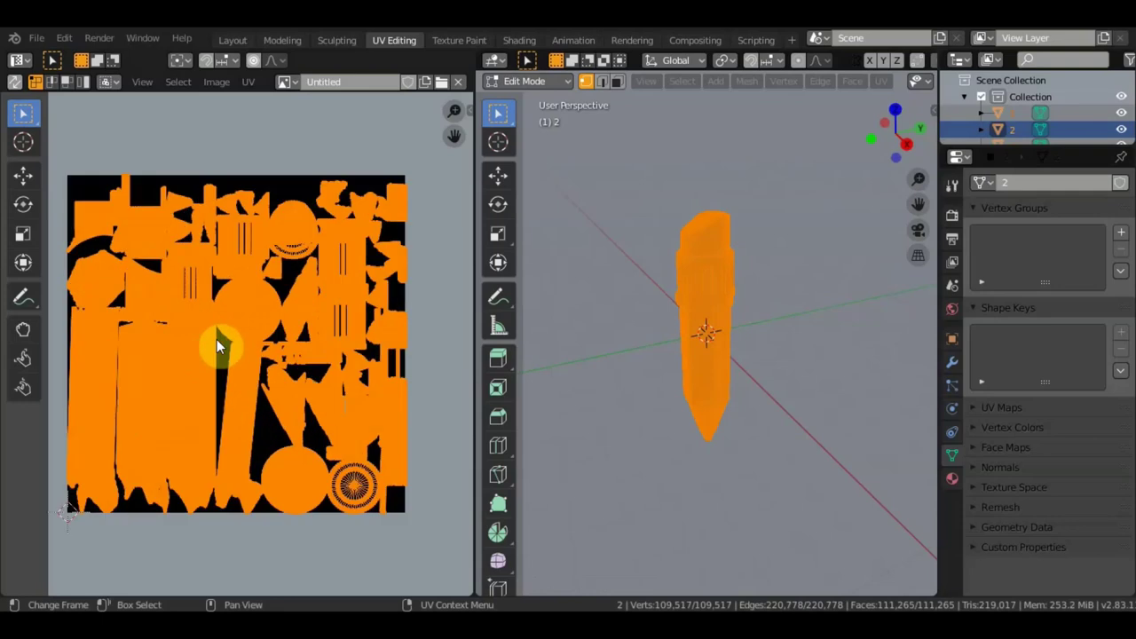
scroll(216, 339, "down", 1)
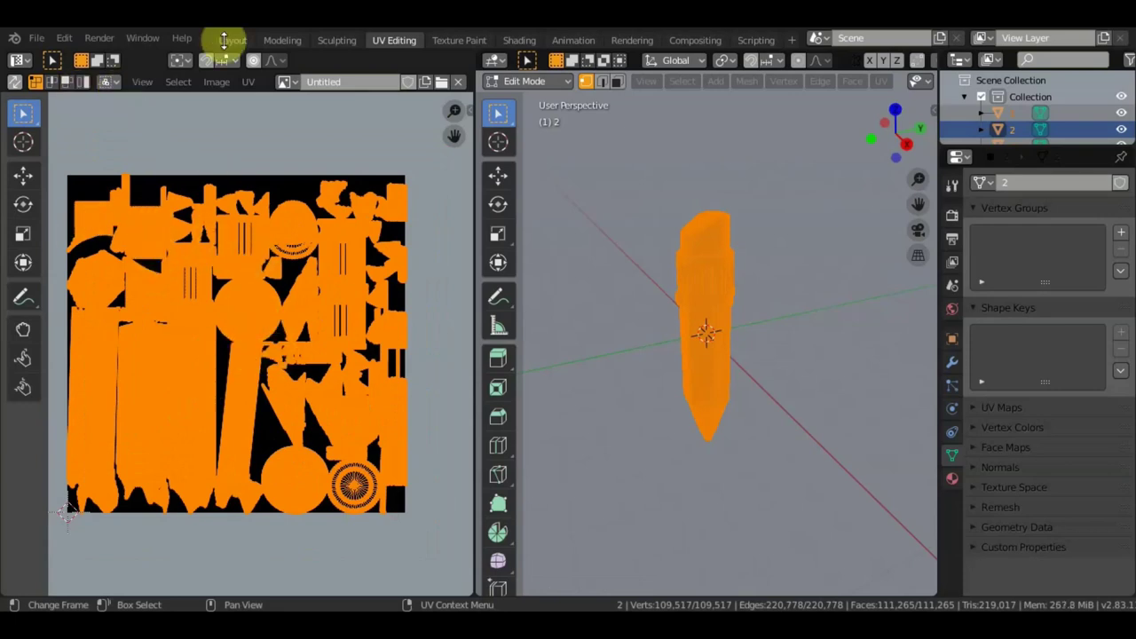
left_click(229, 40)
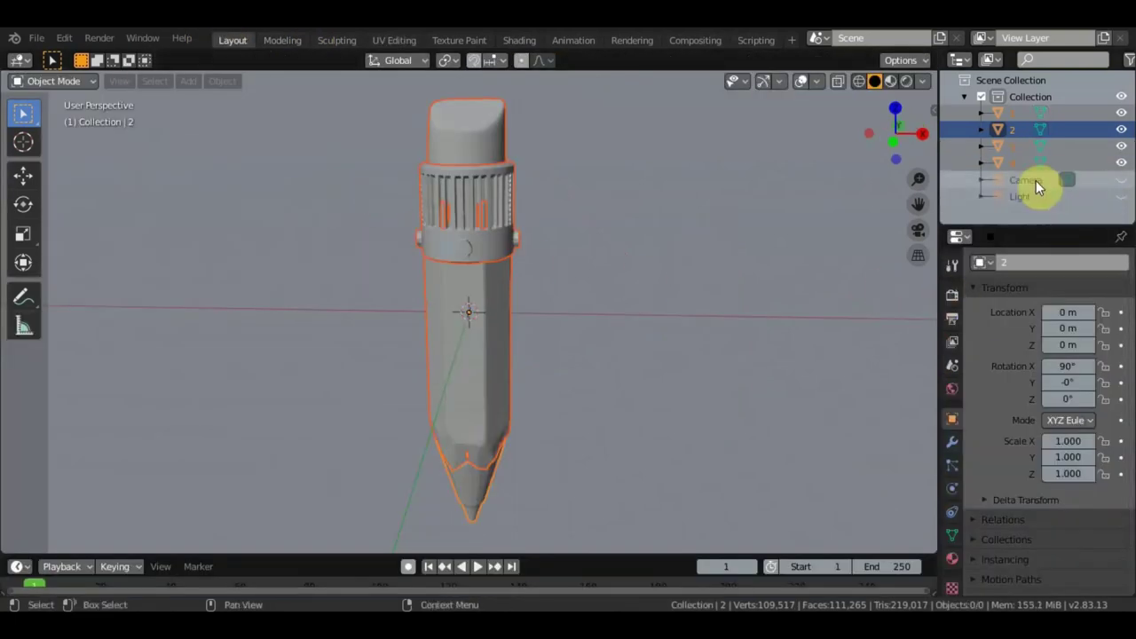
Unhide the camera, then delete both the camera and the light
left_click(1121, 180)
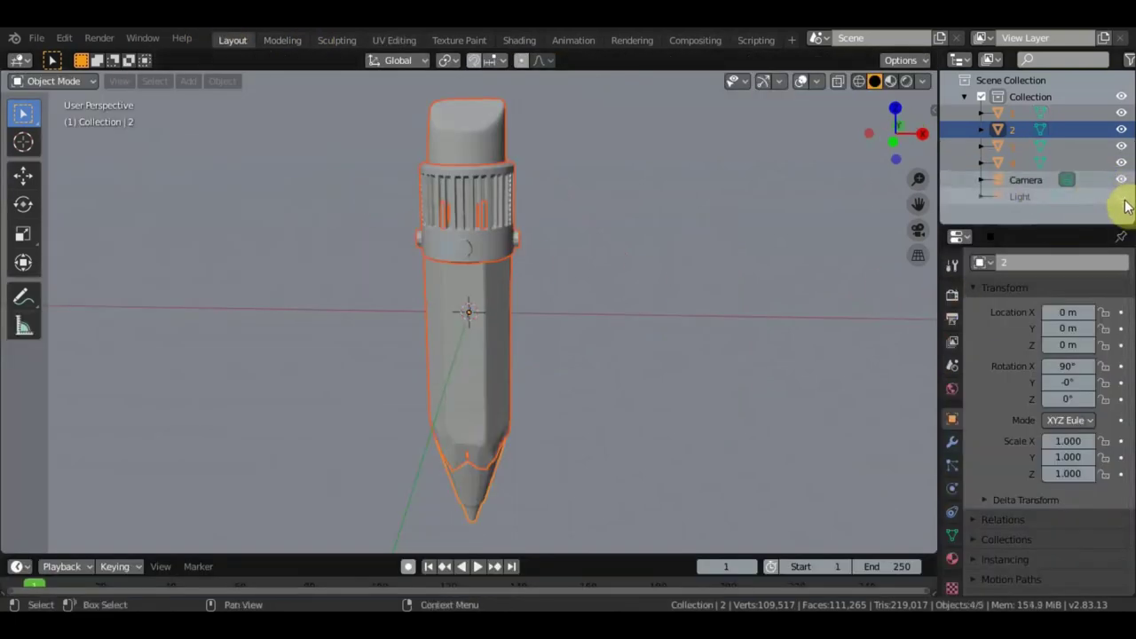
left_click(1026, 180)
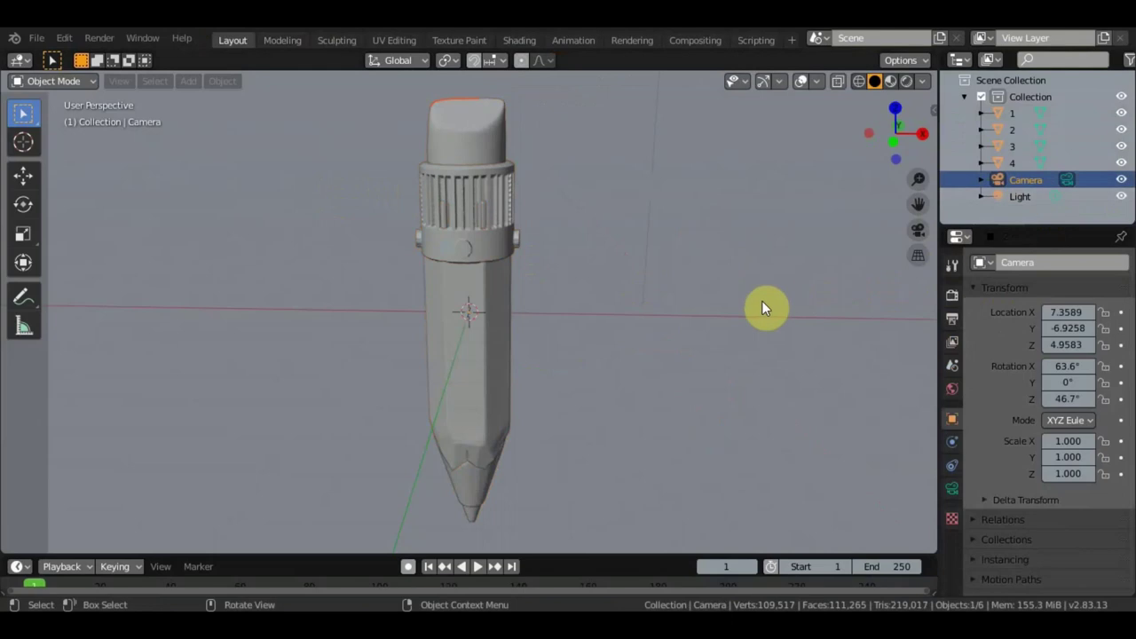
key("Delete")
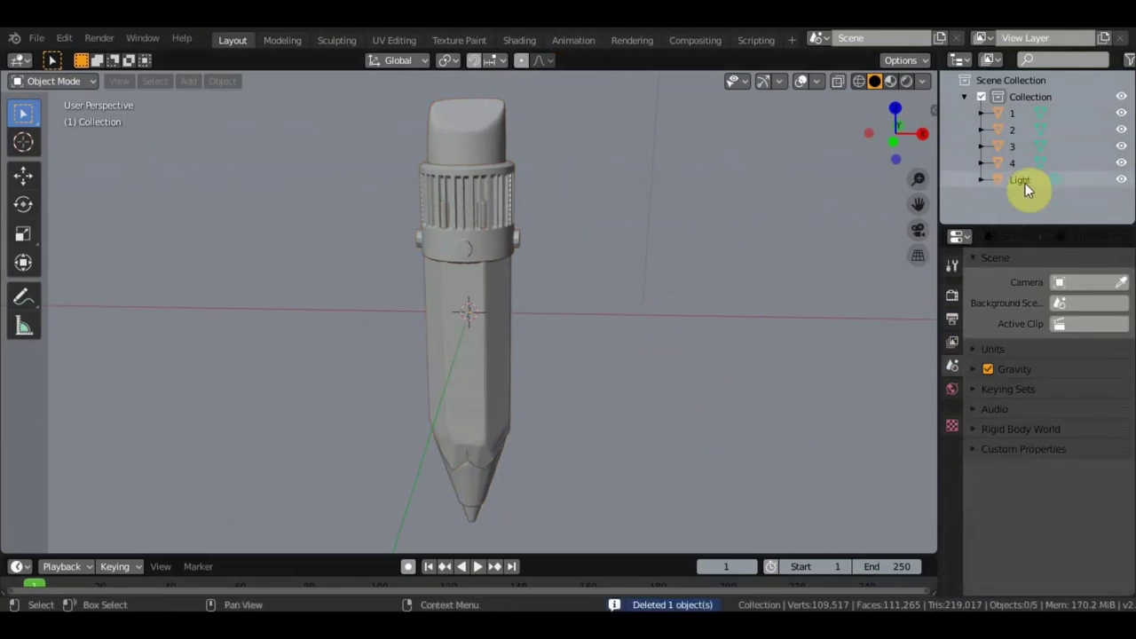
left_click(1022, 181)
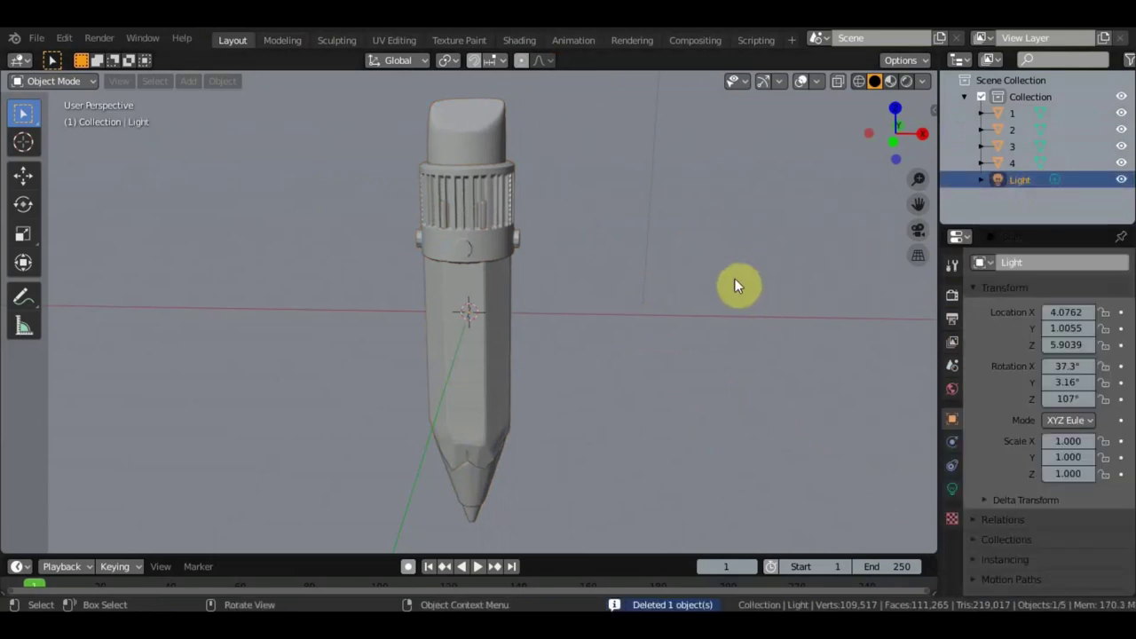
key("Delete")
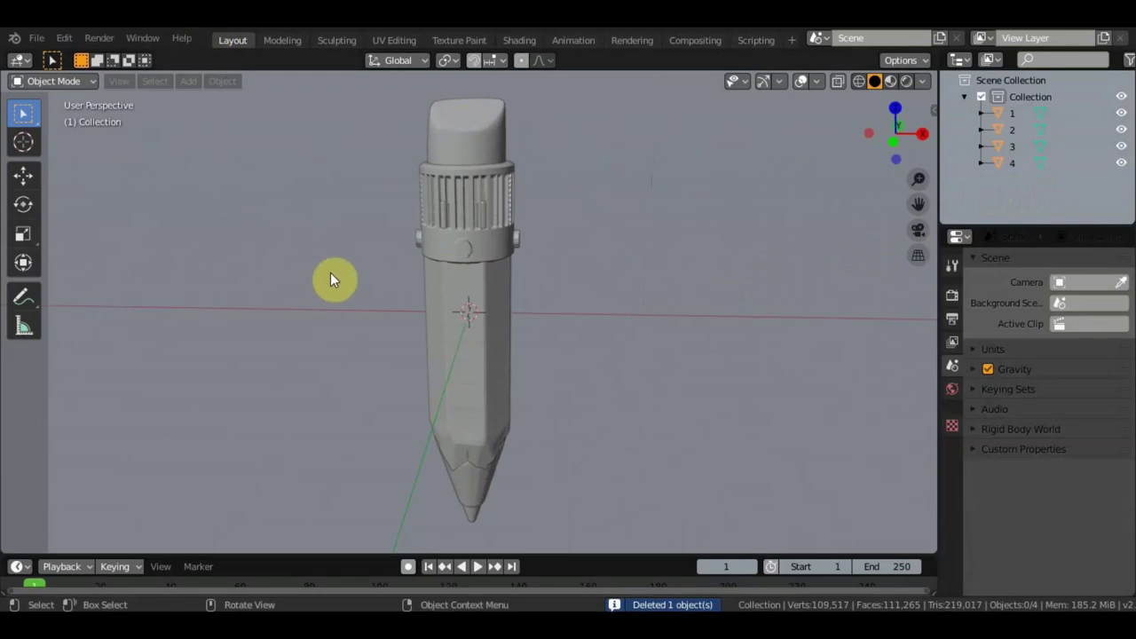
Select all four parts and export them as untitled.fbx to the Desktop
key("a")
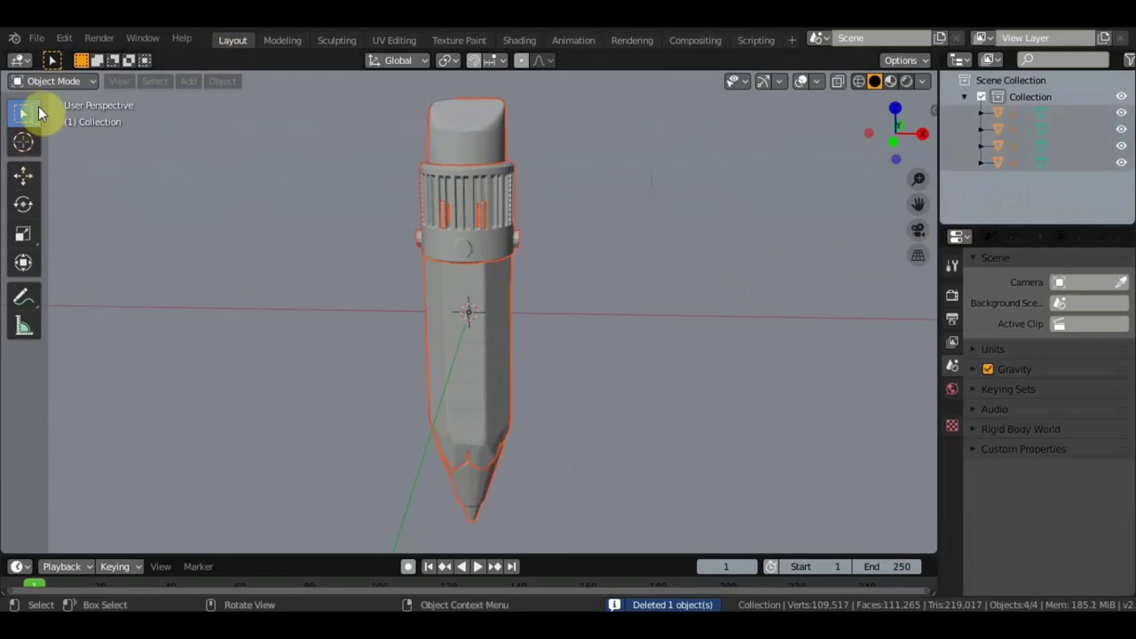
left_click(40, 41)
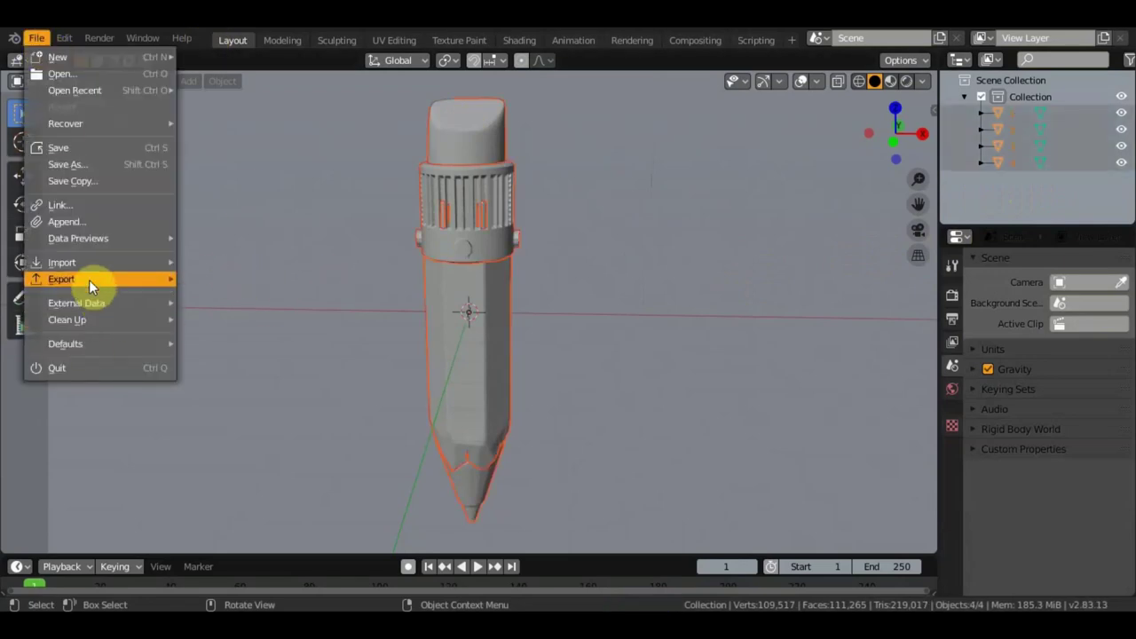
mouse_move(61, 278)
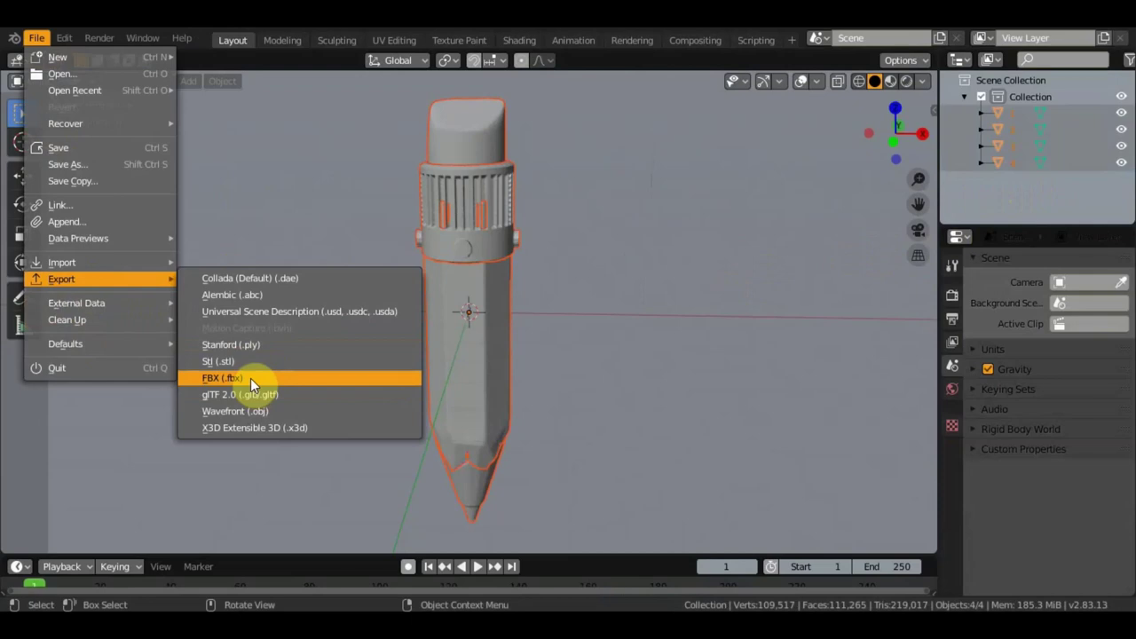
left_click(250, 378)
left_click(203, 269)
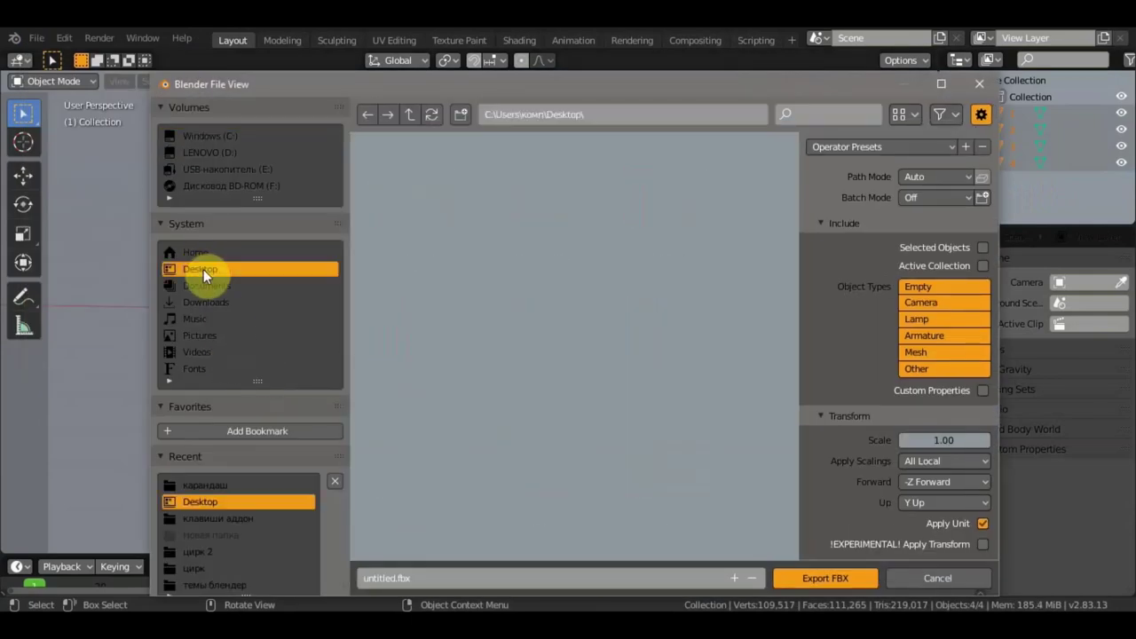
left_click(811, 579)
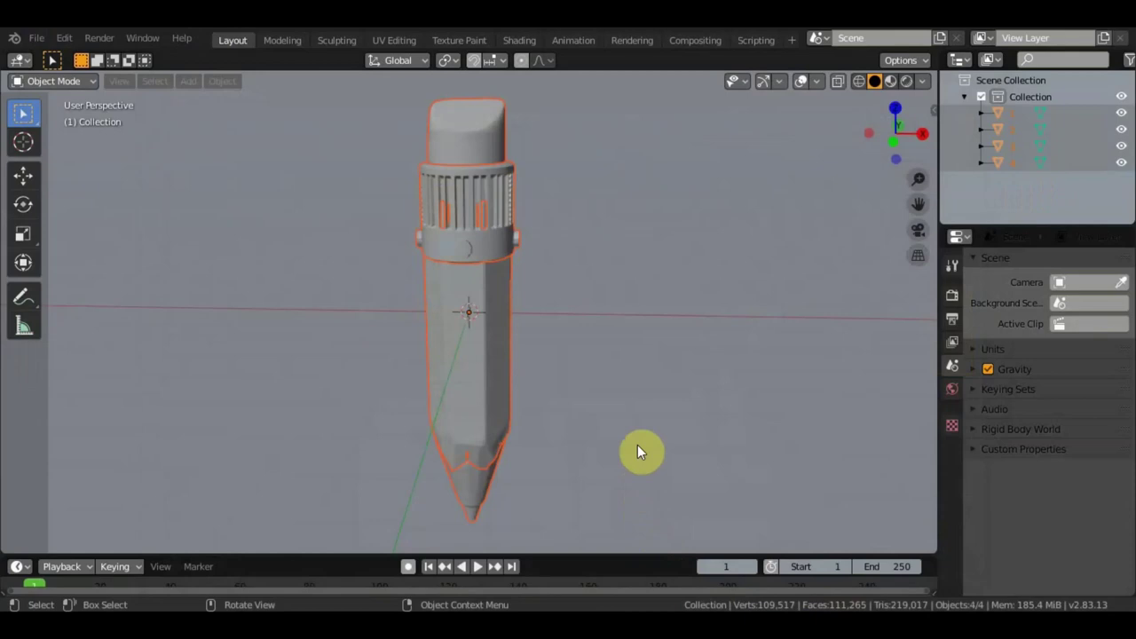
left_click(469, 369)
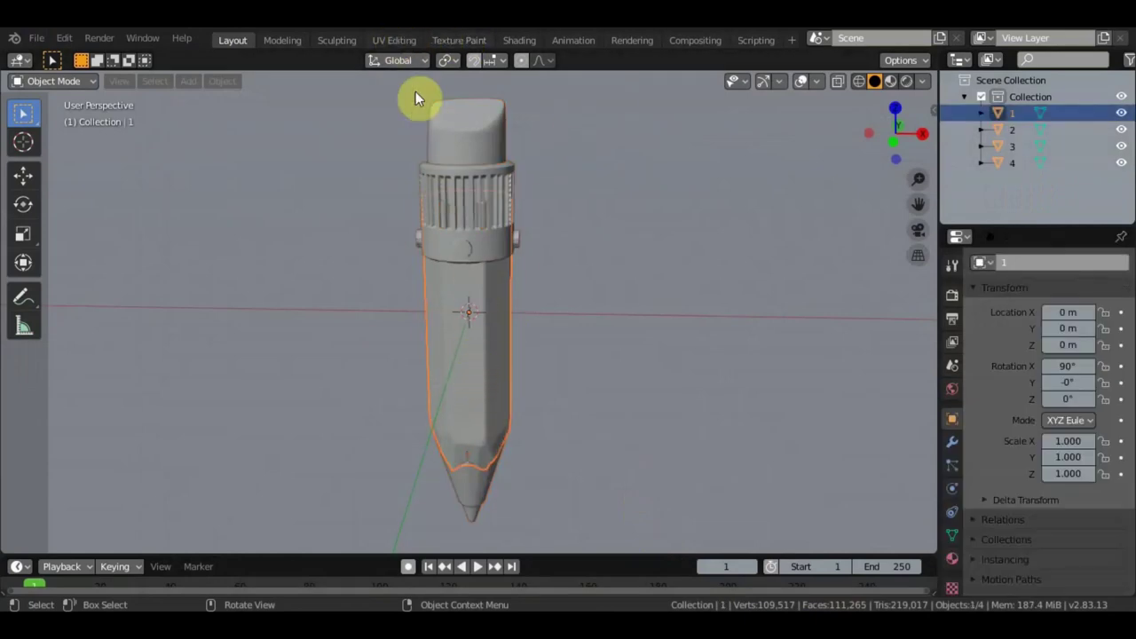
left_click(391, 41)
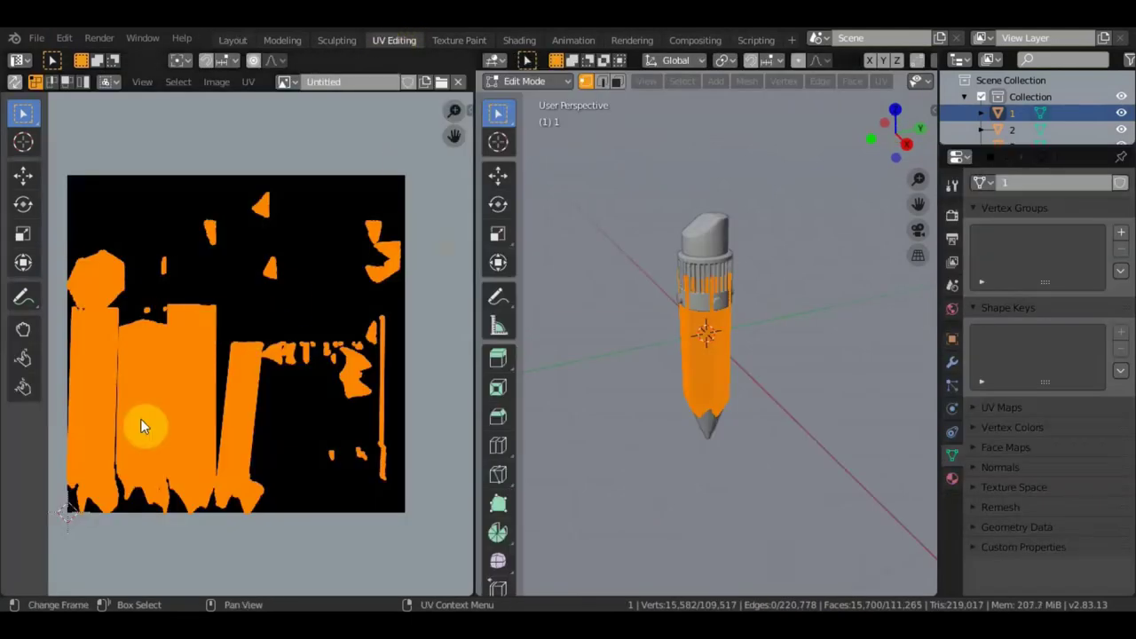
left_click(710, 239)
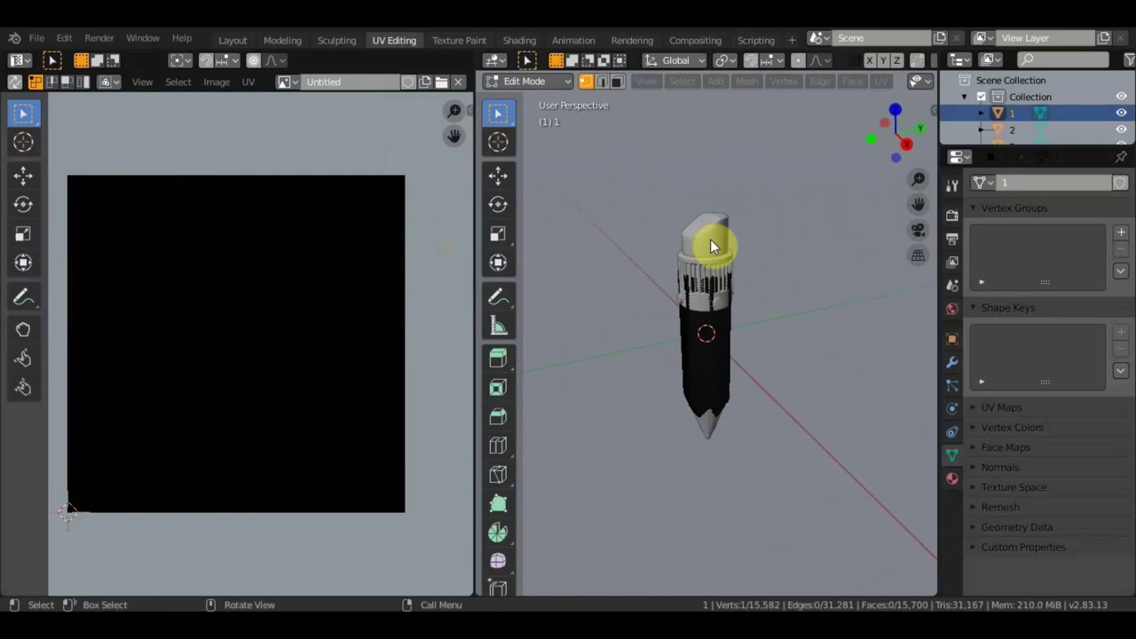
left_click(250, 42)
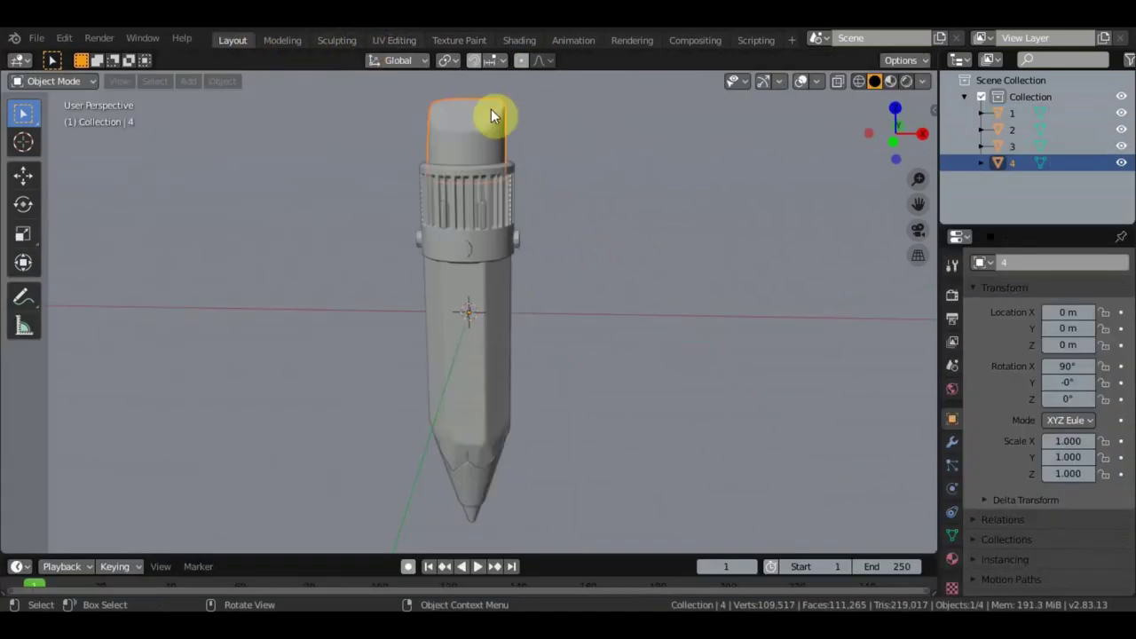
left_click(393, 40)
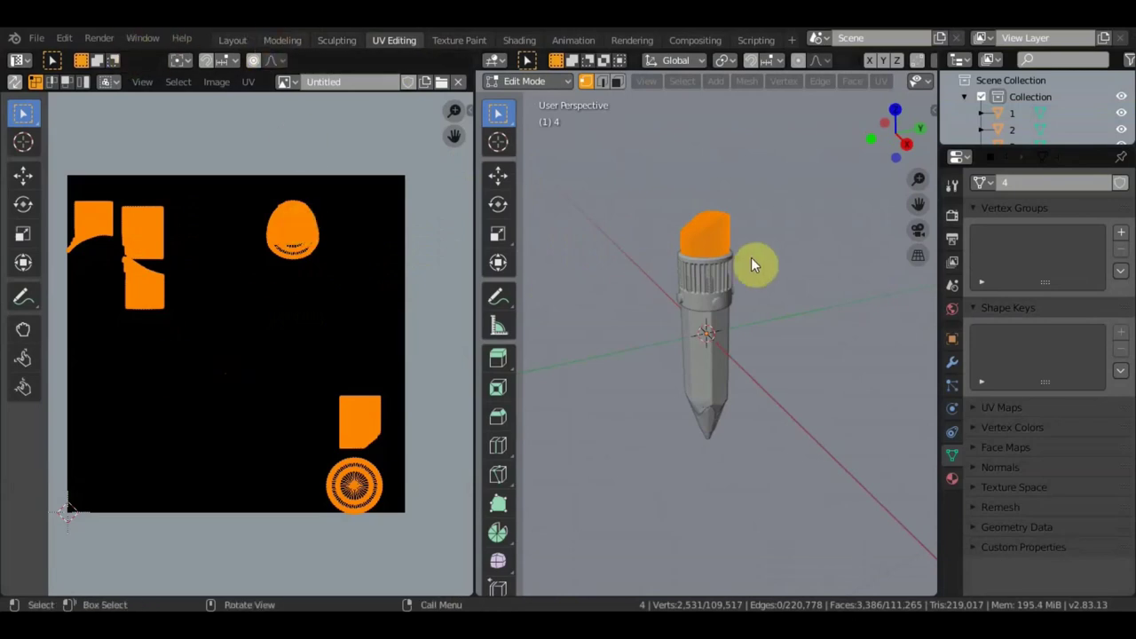
left_click(226, 38)
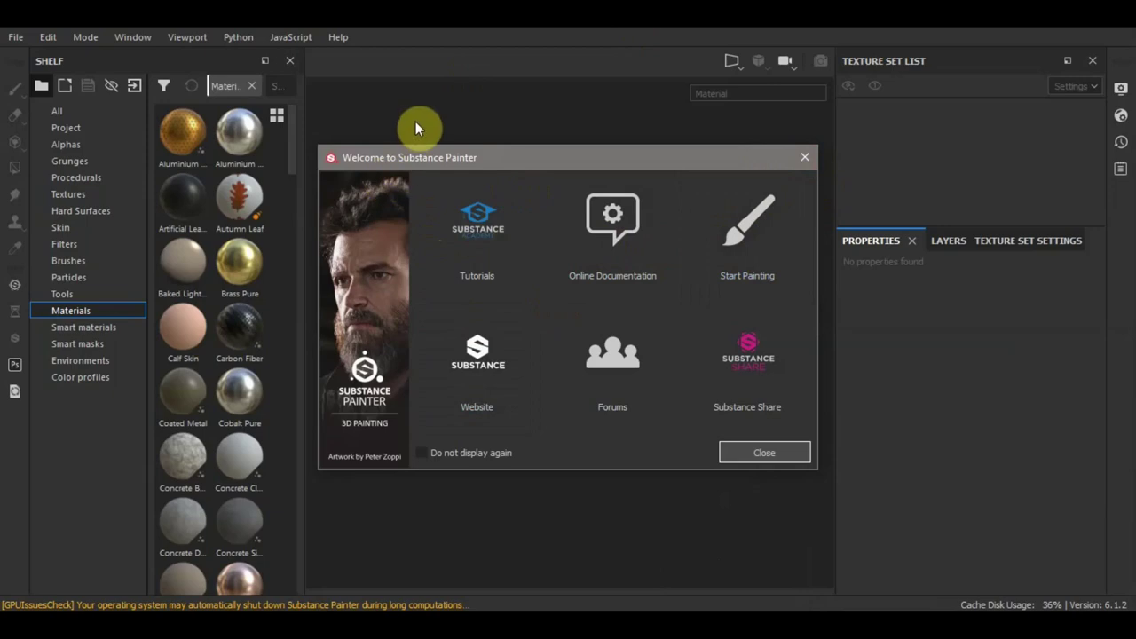
Dismiss the Welcome screen and apply Window > Reset UI
key("Escape")
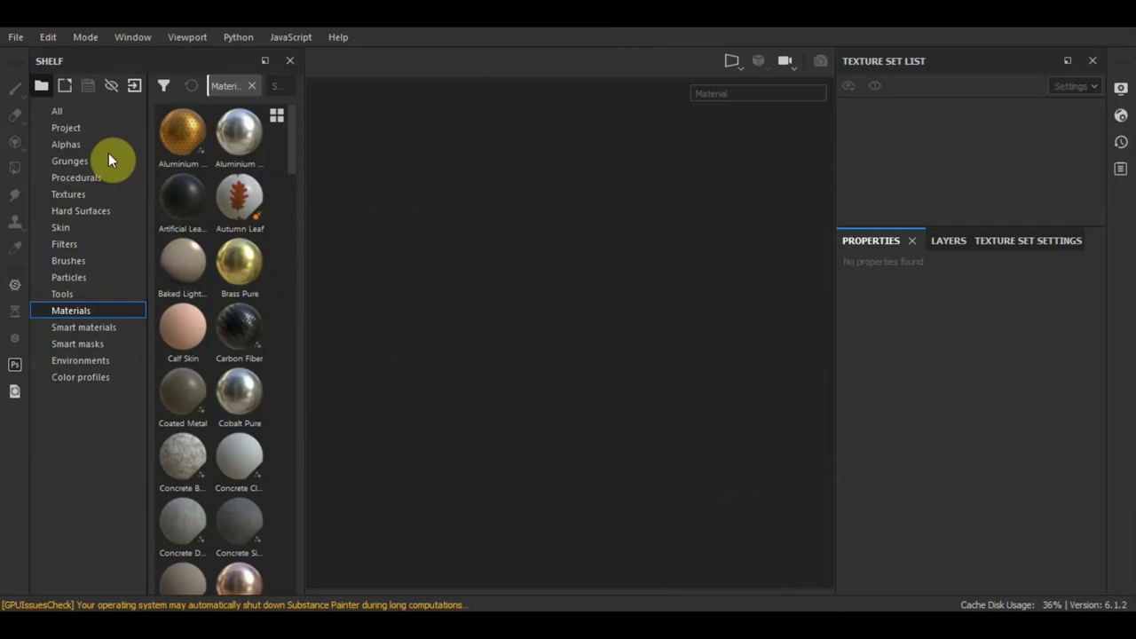
left_click(132, 37)
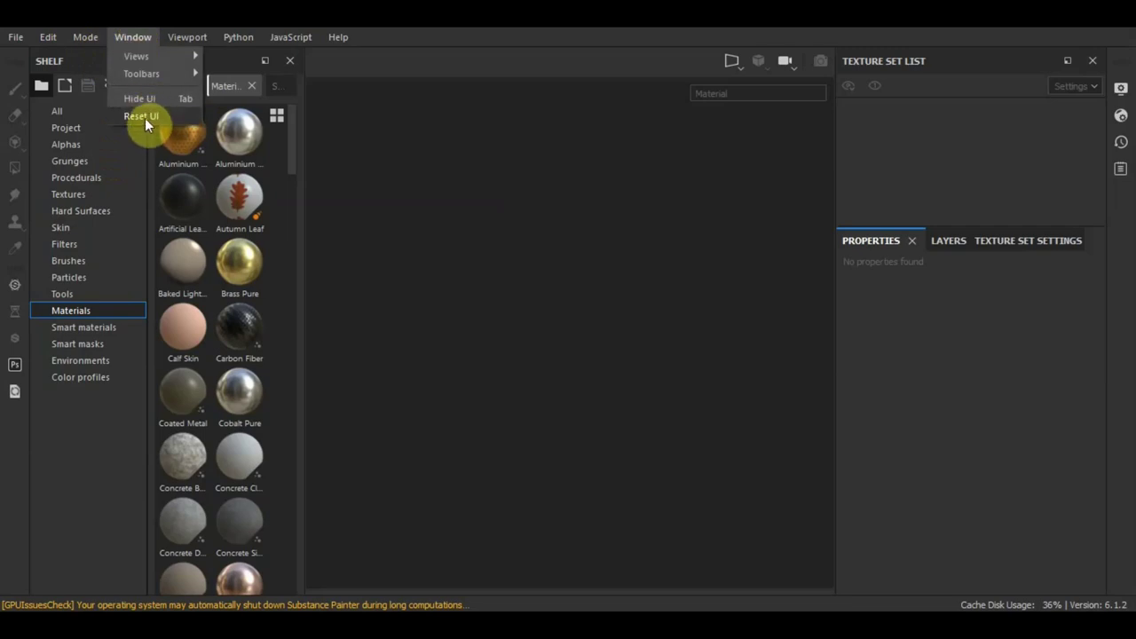
left_click(145, 117)
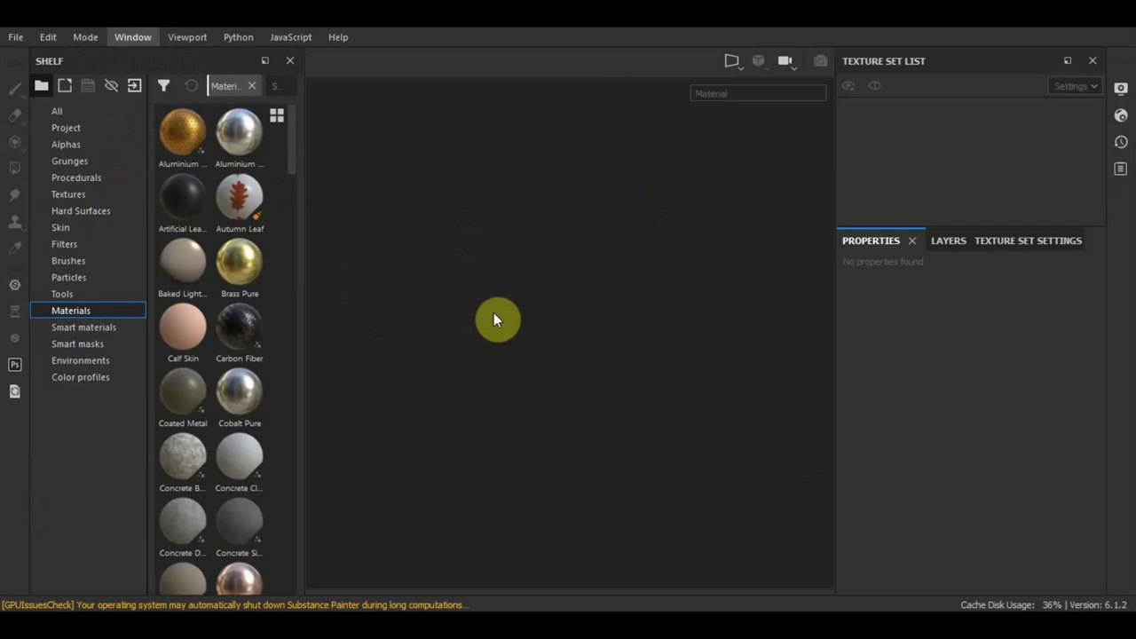
Start a new project and load untitled.fbx as its mesh
left_click(17, 41)
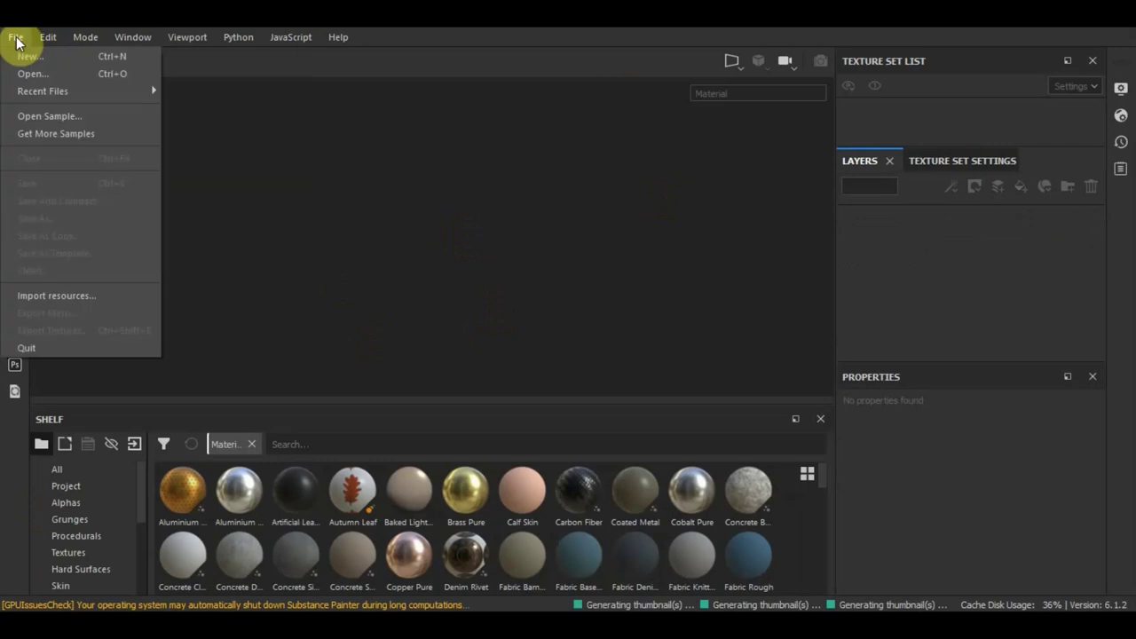
left_click(28, 56)
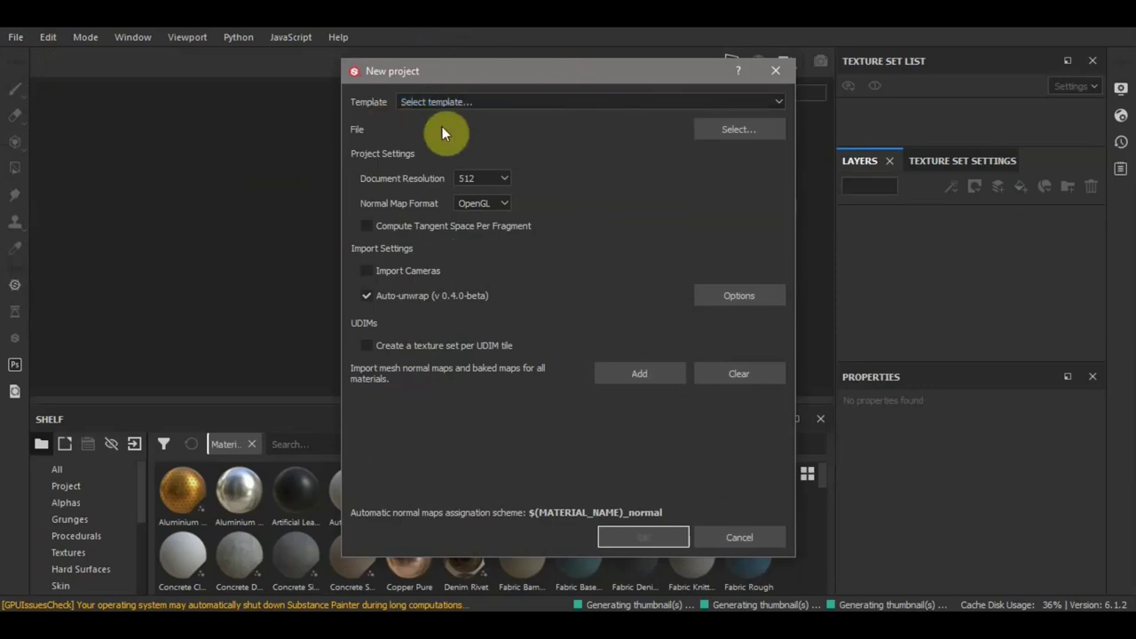
left_click(739, 130)
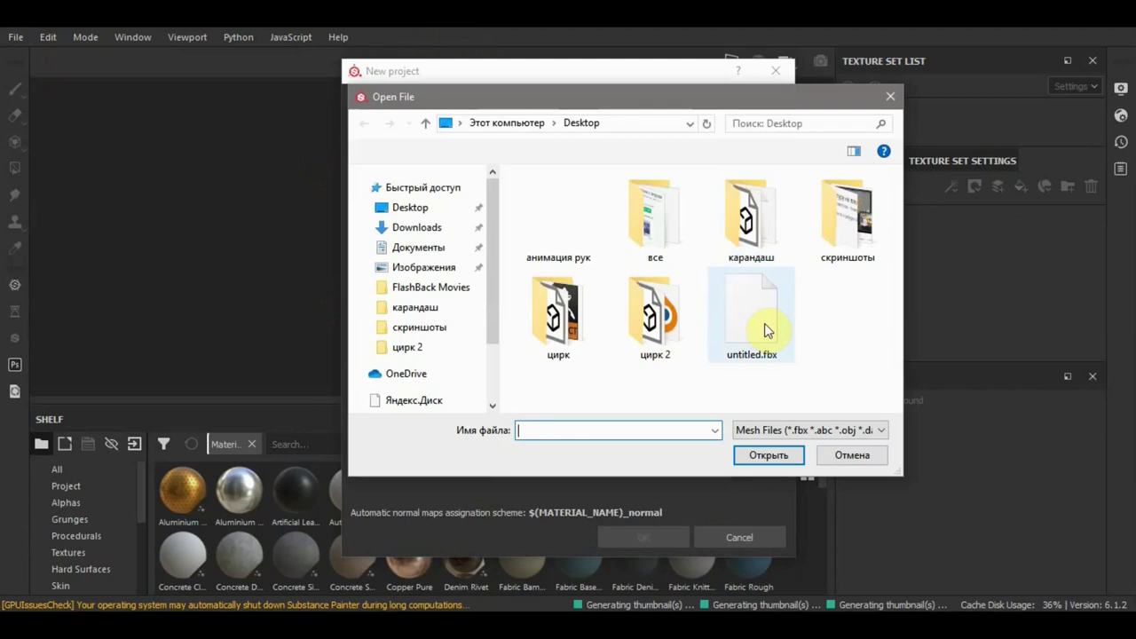
left_click(751, 312)
left_click(777, 457)
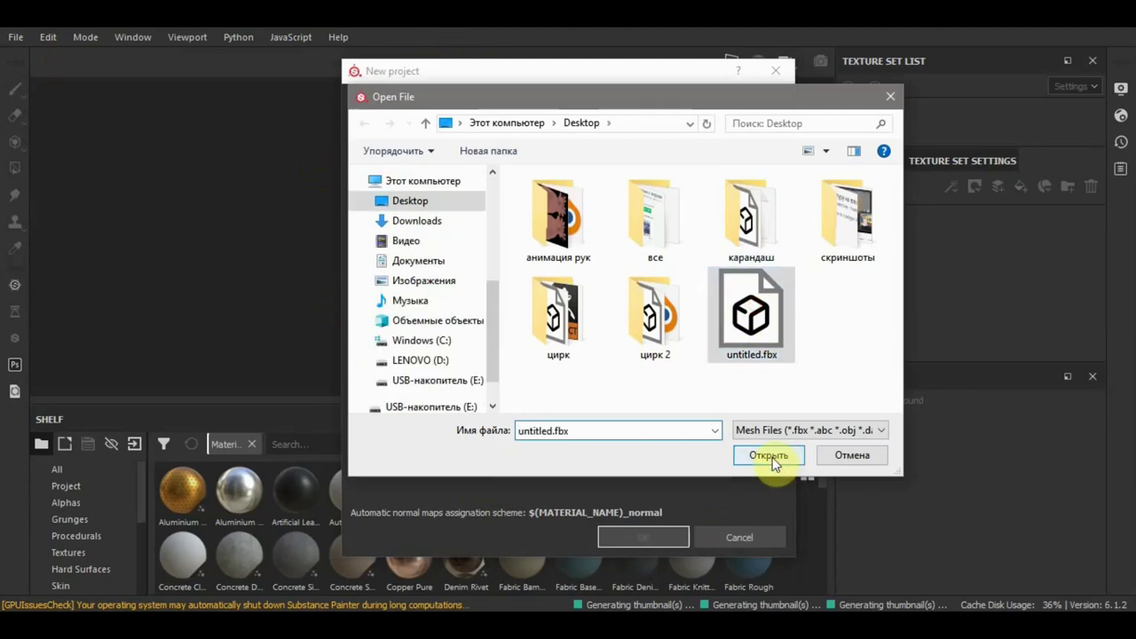
left_click(769, 456)
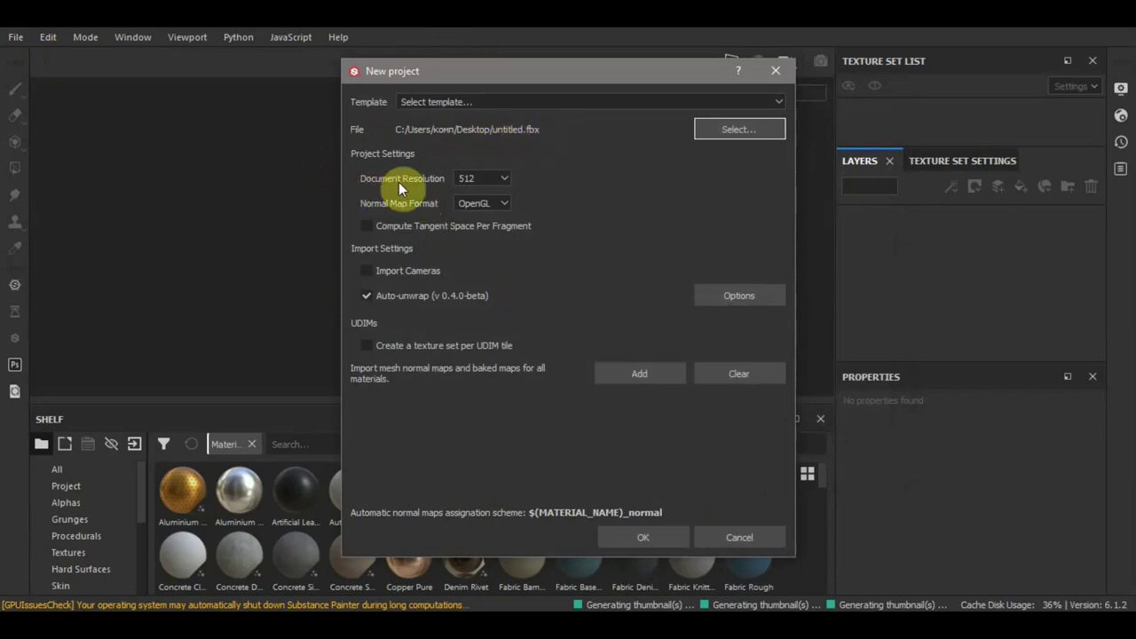
Keep document resolution 512 and OpenGL normal maps, then create the project
left_click(503, 180)
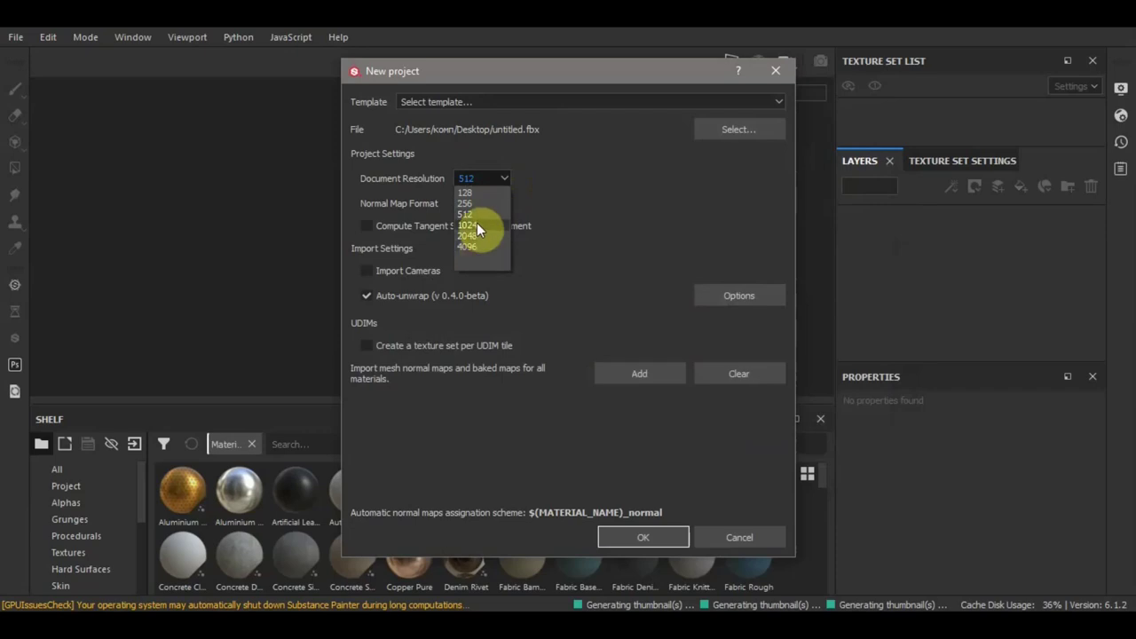
left_click(475, 214)
left_click(507, 206)
left_click(504, 203)
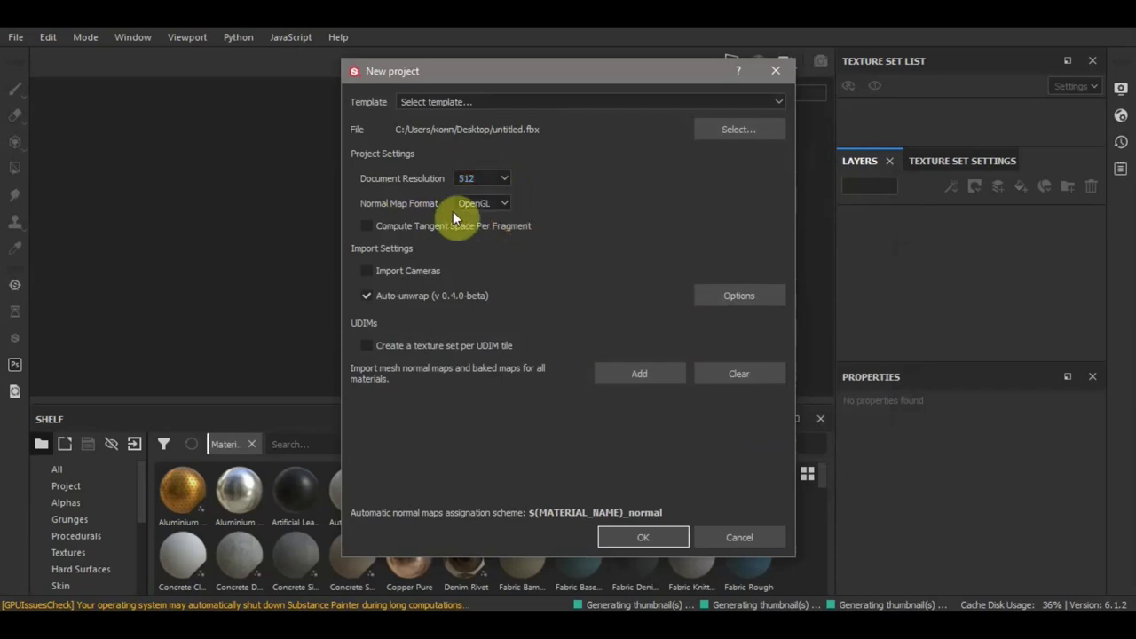
left_click(502, 210)
left_click(504, 205)
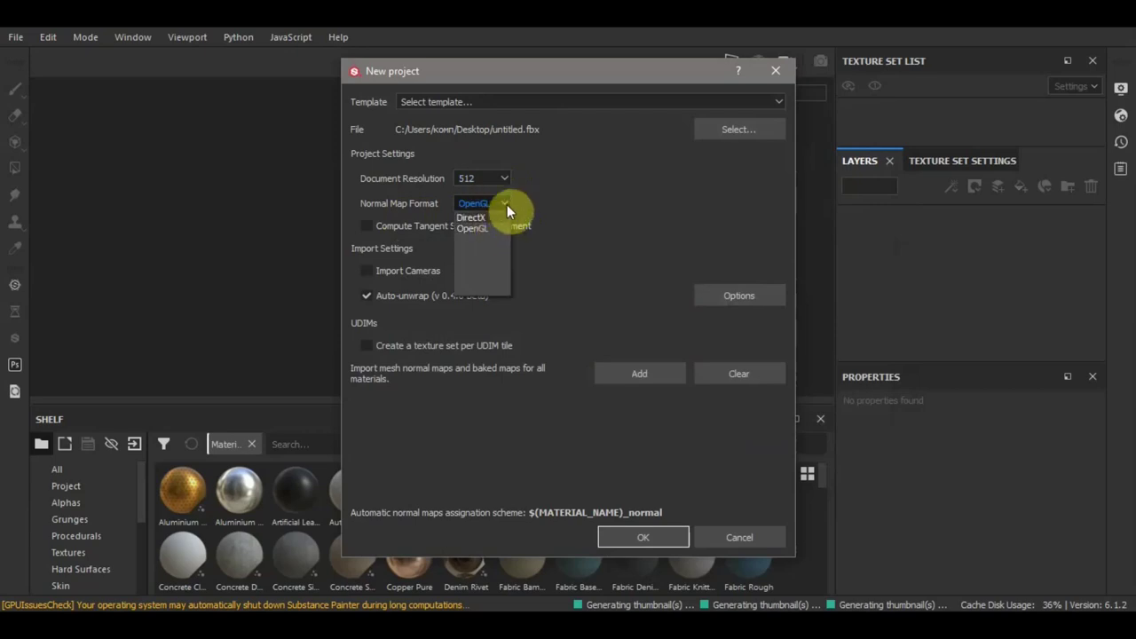
left_click(506, 205)
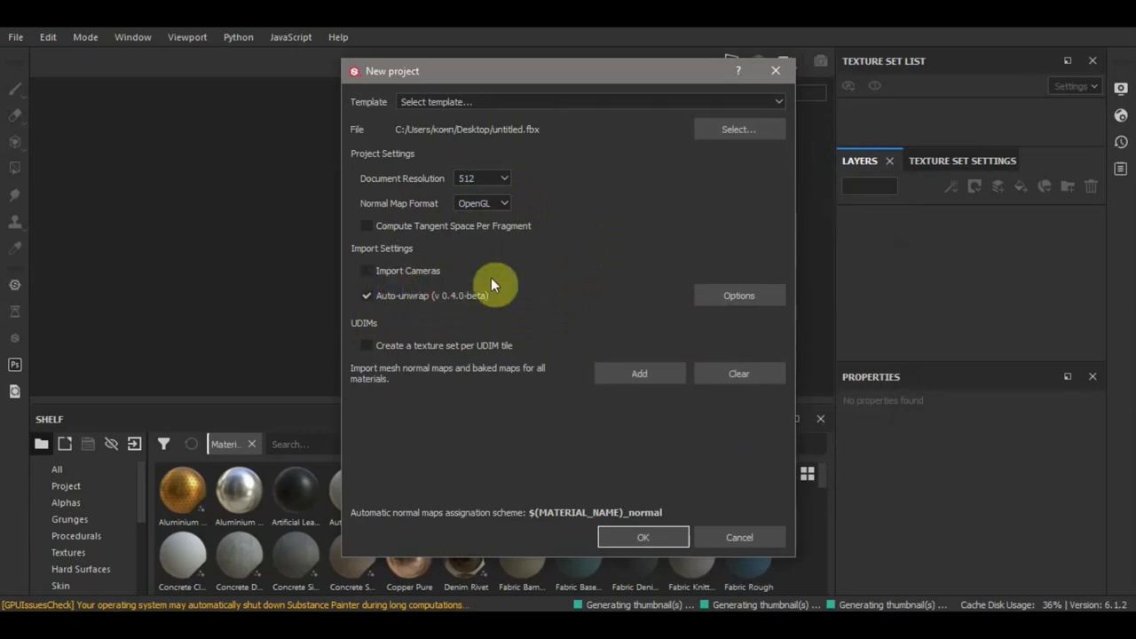
left_click(656, 536)
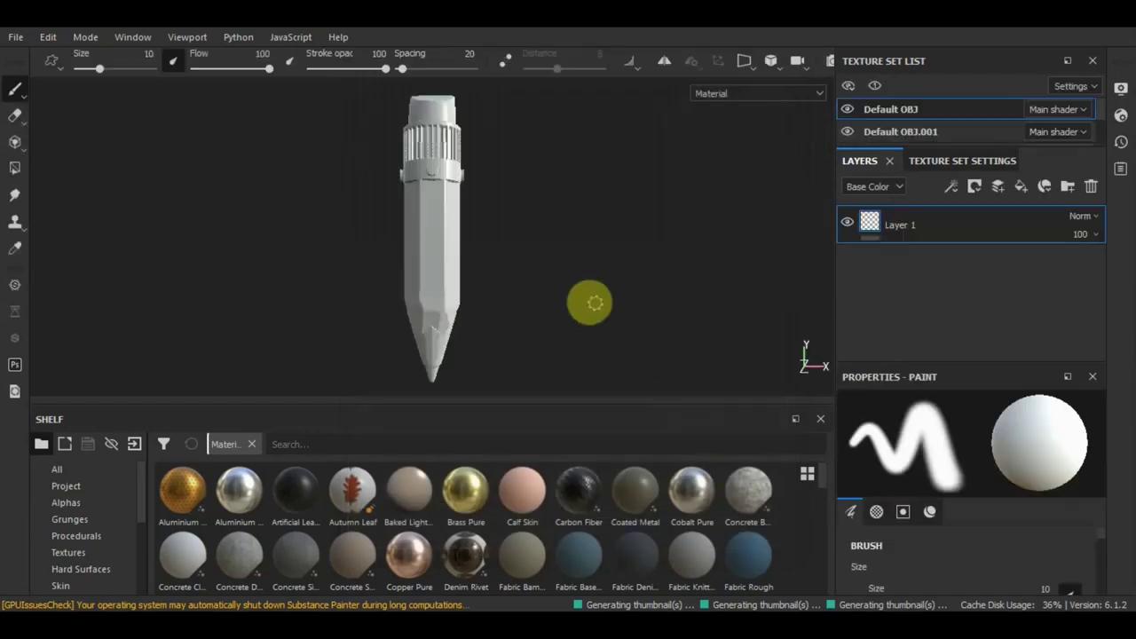
Orbit, zoom and pan around the white pencil, then undock the paint properties panel
scroll(484, 277, "up", 3)
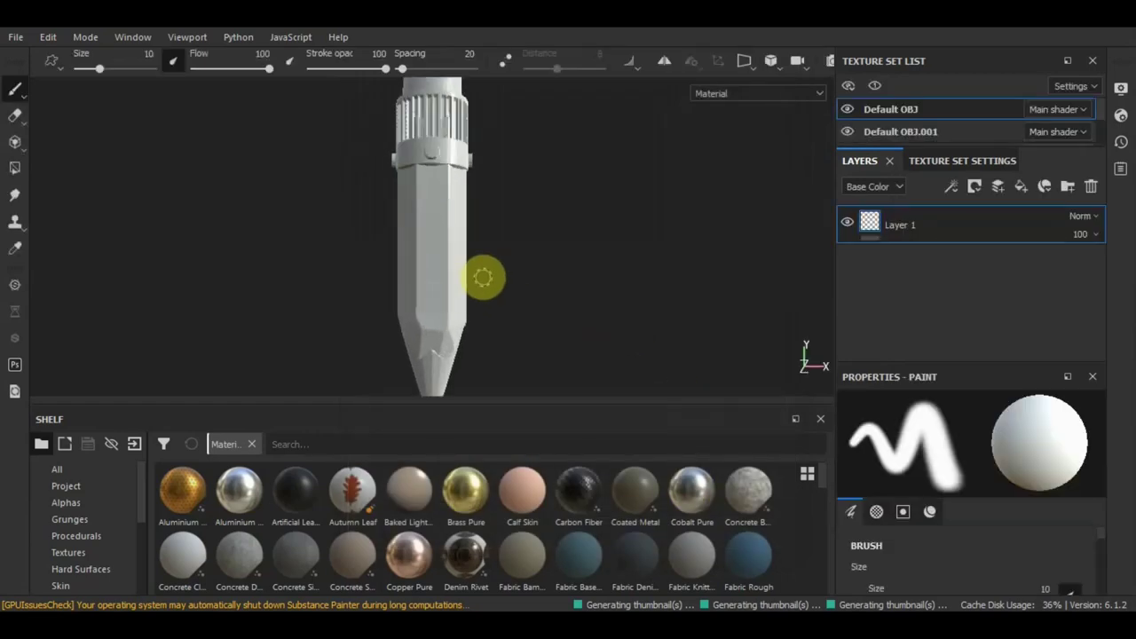
scroll(482, 275, "down", 3)
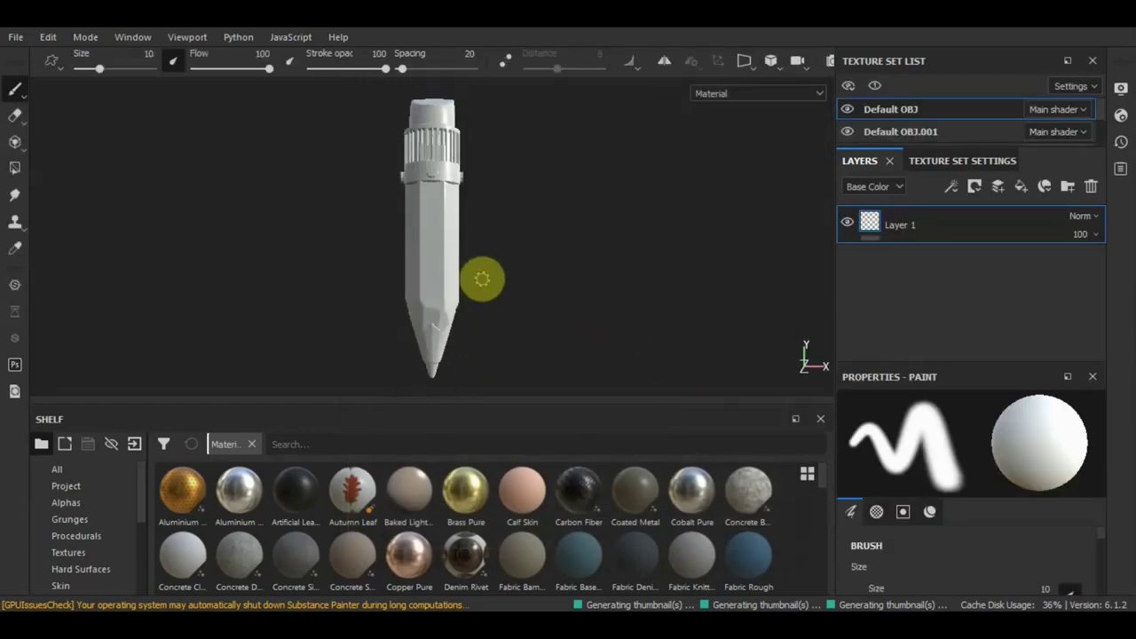
scroll(482, 278, "up", 3)
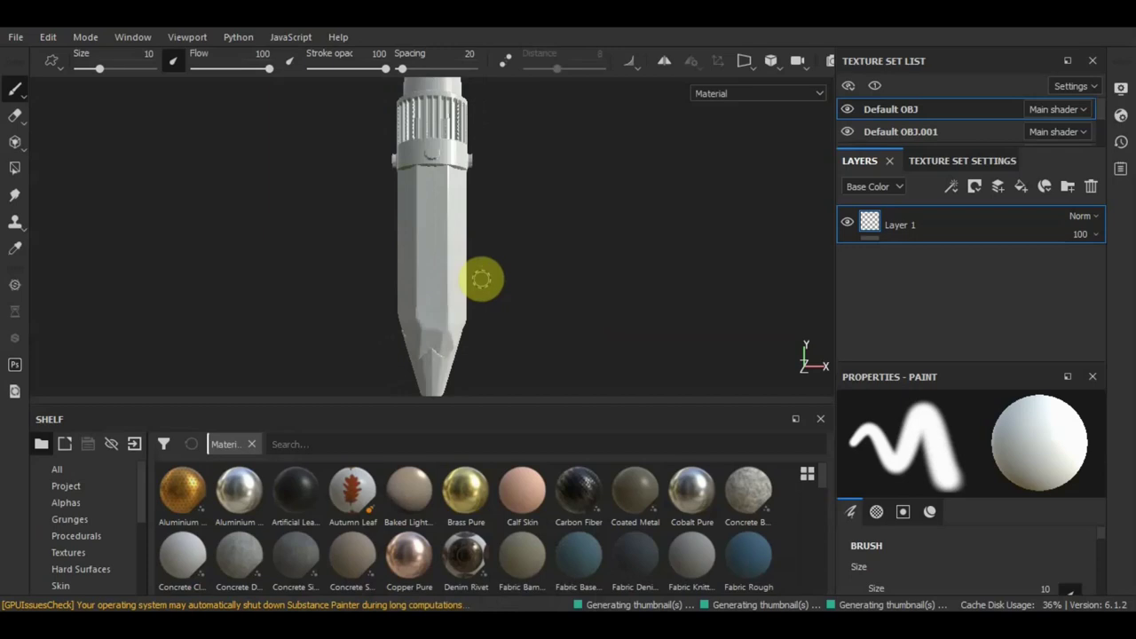
scroll(482, 278, "down", 4)
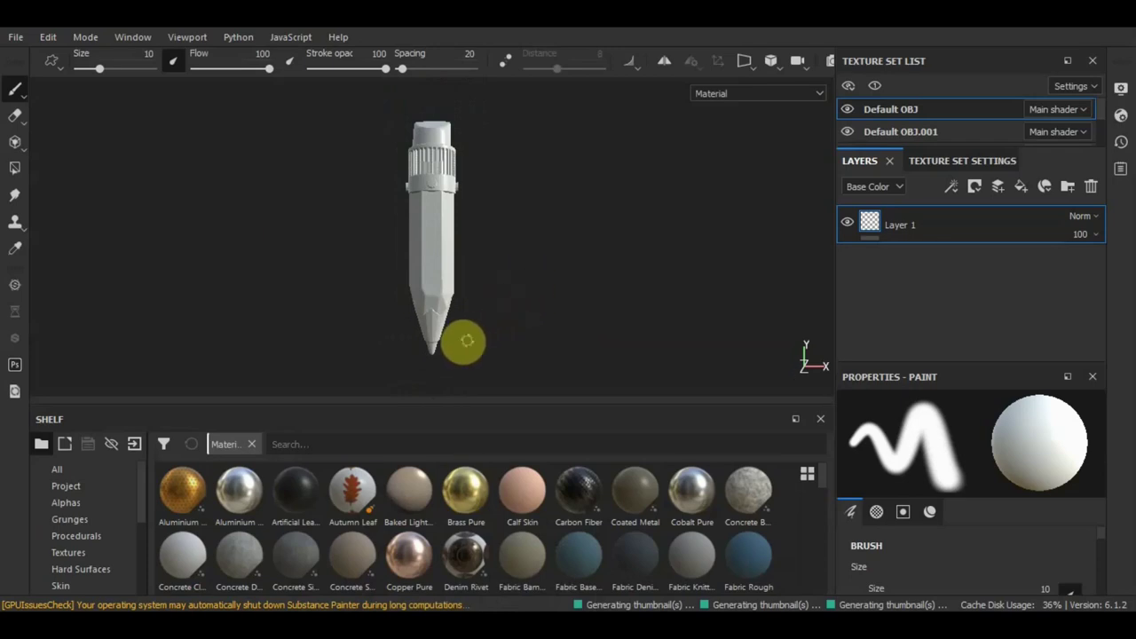
mouse_move(414, 333)
left_mouse_down("alt")
mouse_move(540, 302)
mouse_move(383, 256)
mouse_move(538, 284)
mouse_move(571, 272)
left_mouse_up("alt")
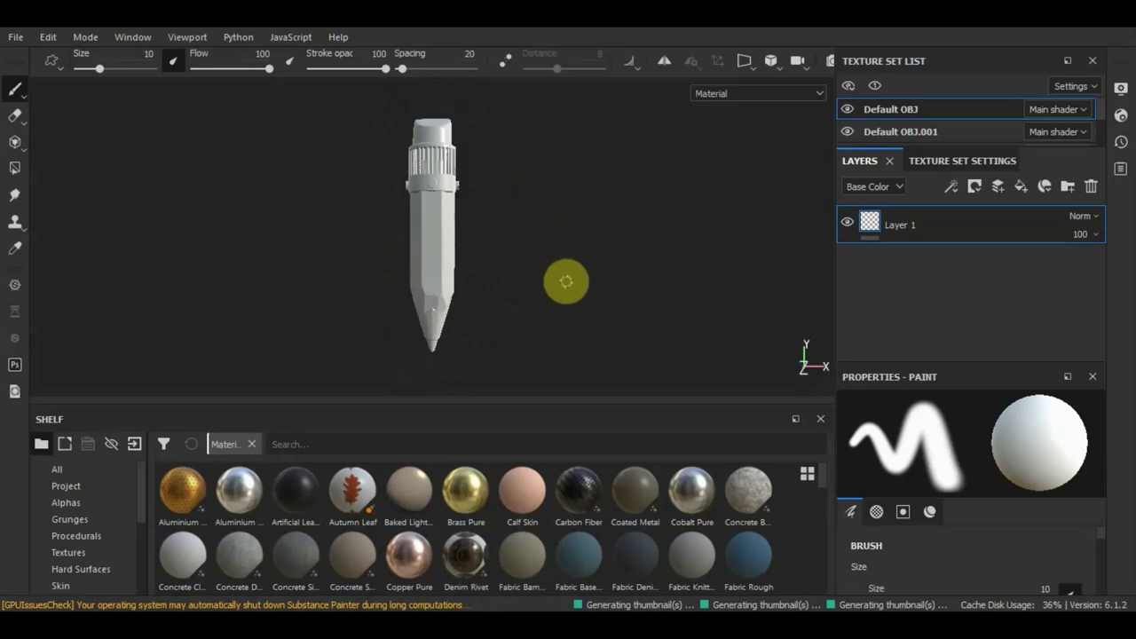
mouse_move(565, 282)
right_mouse_down("alt")
mouse_move(489, 222)
mouse_move(507, 221)
mouse_move(591, 434)
mouse_move(553, 281)
mouse_move(621, 411)
mouse_move(568, 276)
right_mouse_up("alt")
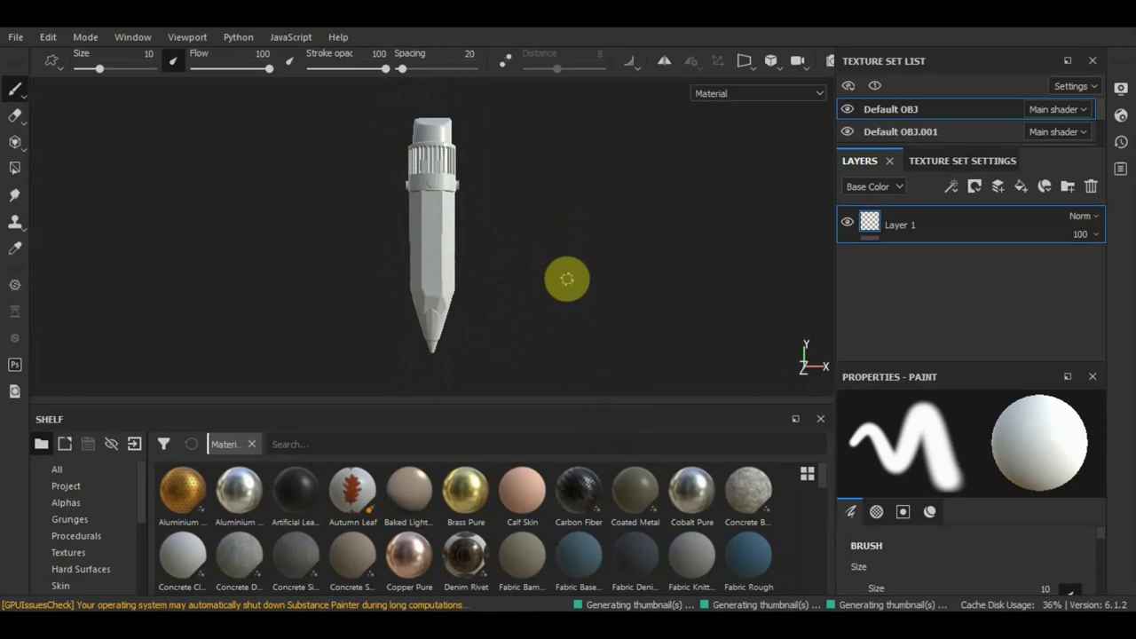
key("alt")
mouse_move(564, 276)
middle_mouse_down("alt")
mouse_move(561, 292)
mouse_move(627, 260)
mouse_move(390, 307)
mouse_move(603, 226)
mouse_move(558, 292)
mouse_move(578, 271)
middle_mouse_up("alt")
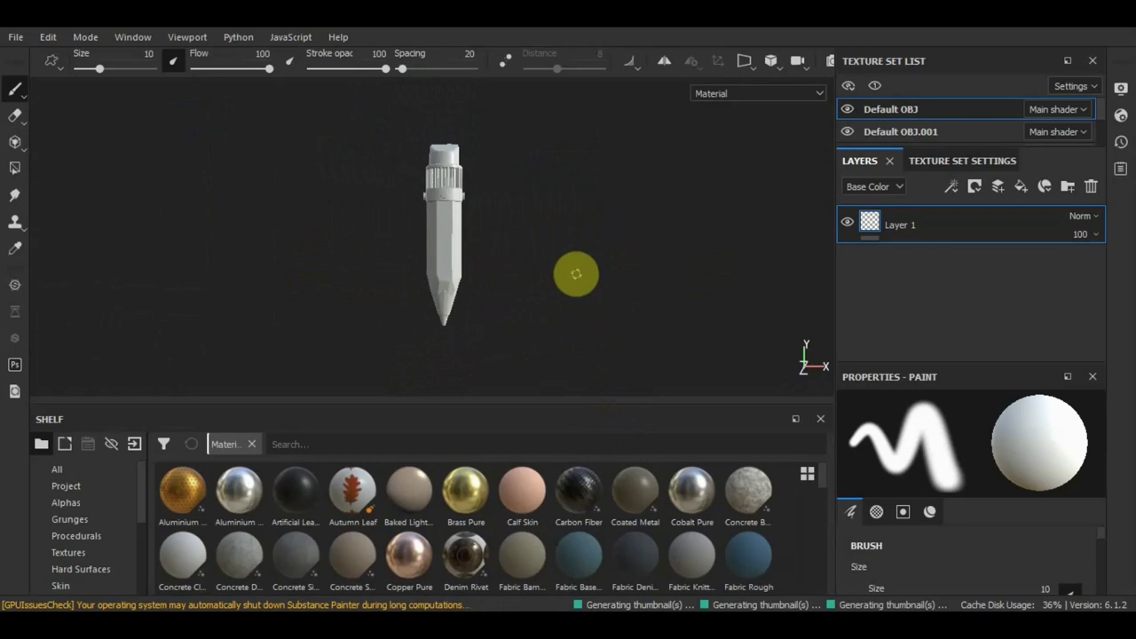
scroll(576, 273, "up", 2)
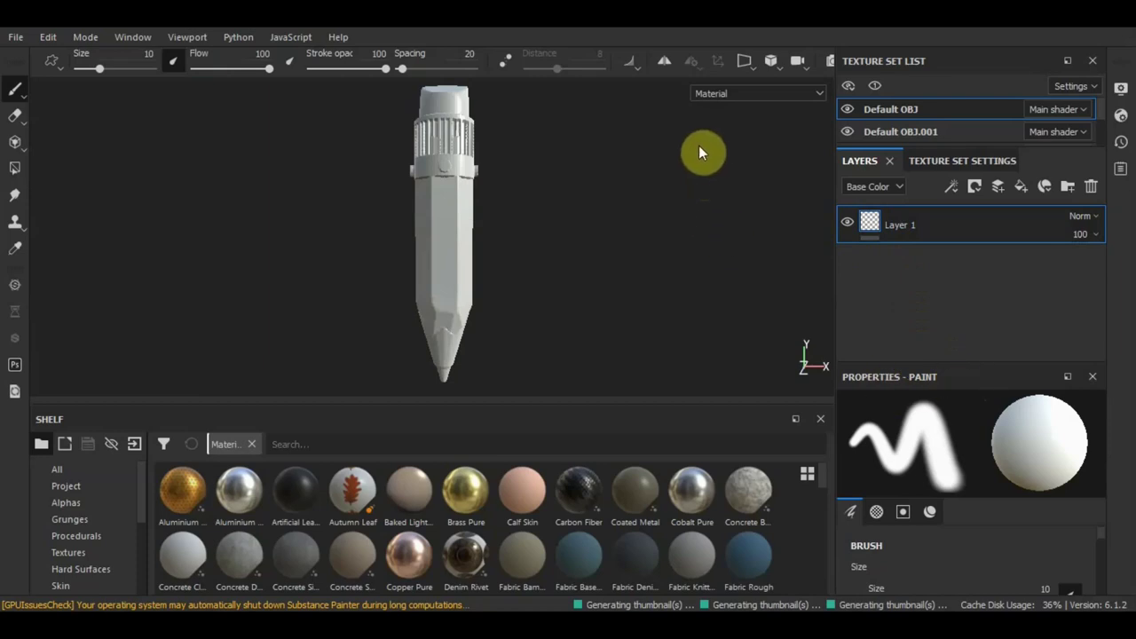
left_click_drag(698, 144, 697, 145)
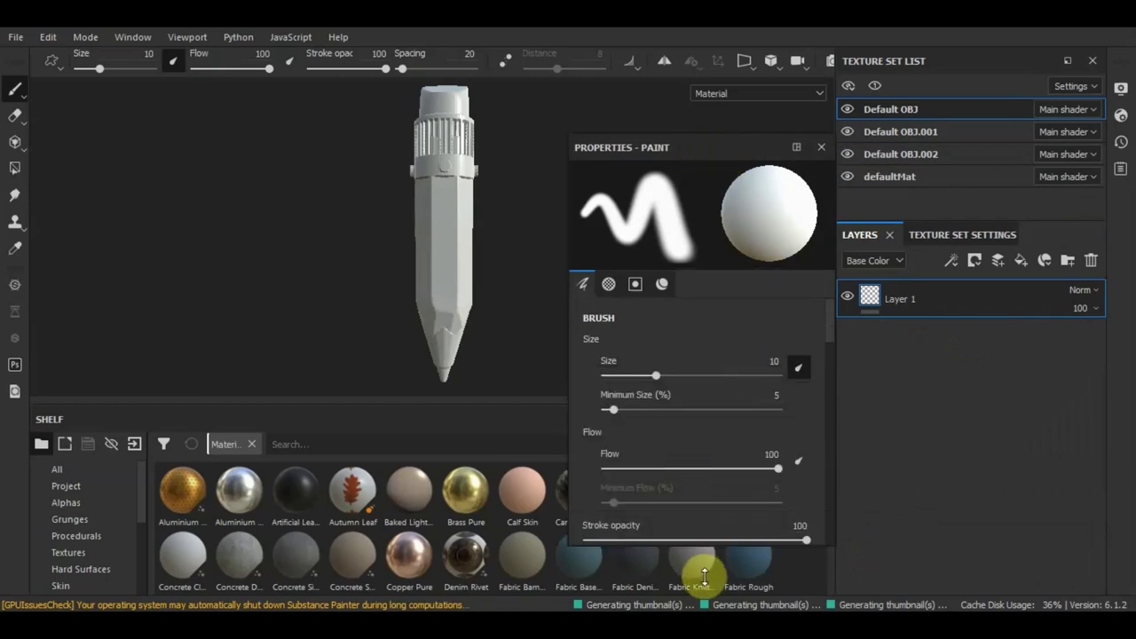
Enlarge and reposition the floating paint panel, leaving Layer 1's name unchanged
left_click_drag(684, 445, 706, 608)
left_click_drag(723, 152, 726, 124)
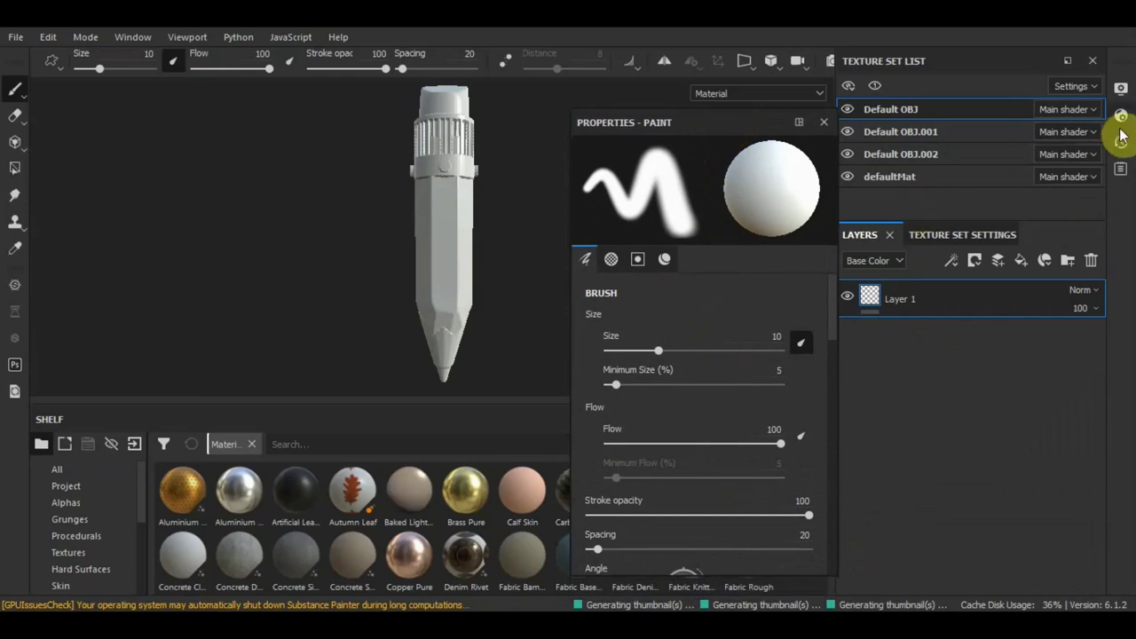
double_click(923, 300)
key("Return")
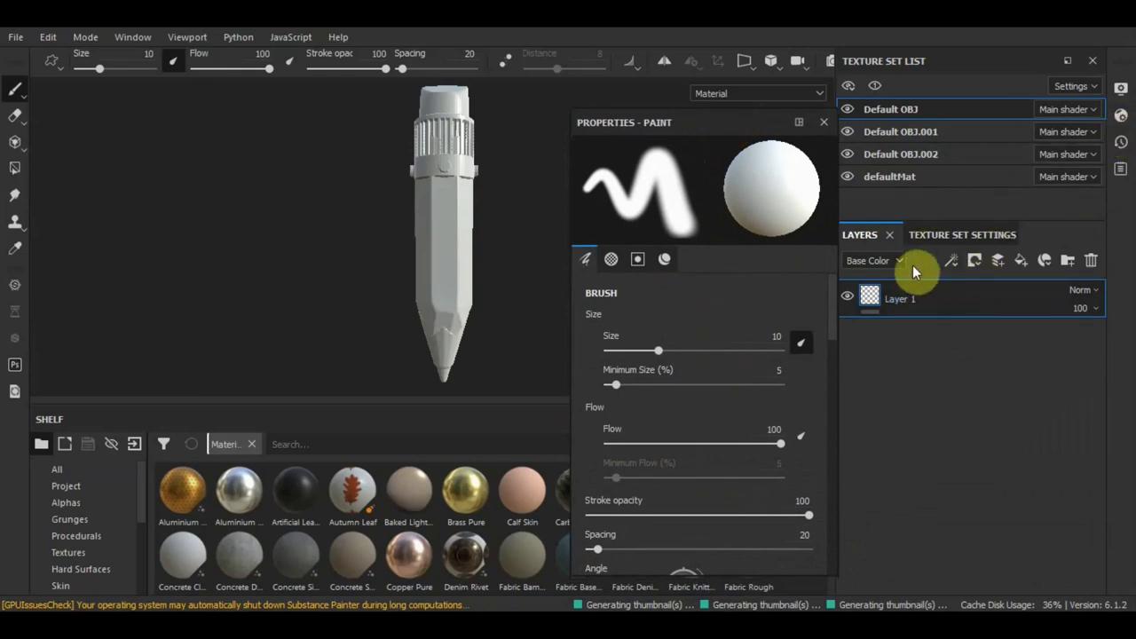
Switch the camera to Constrained rotation, test it, and dock the paint panel left
left_click(799, 63)
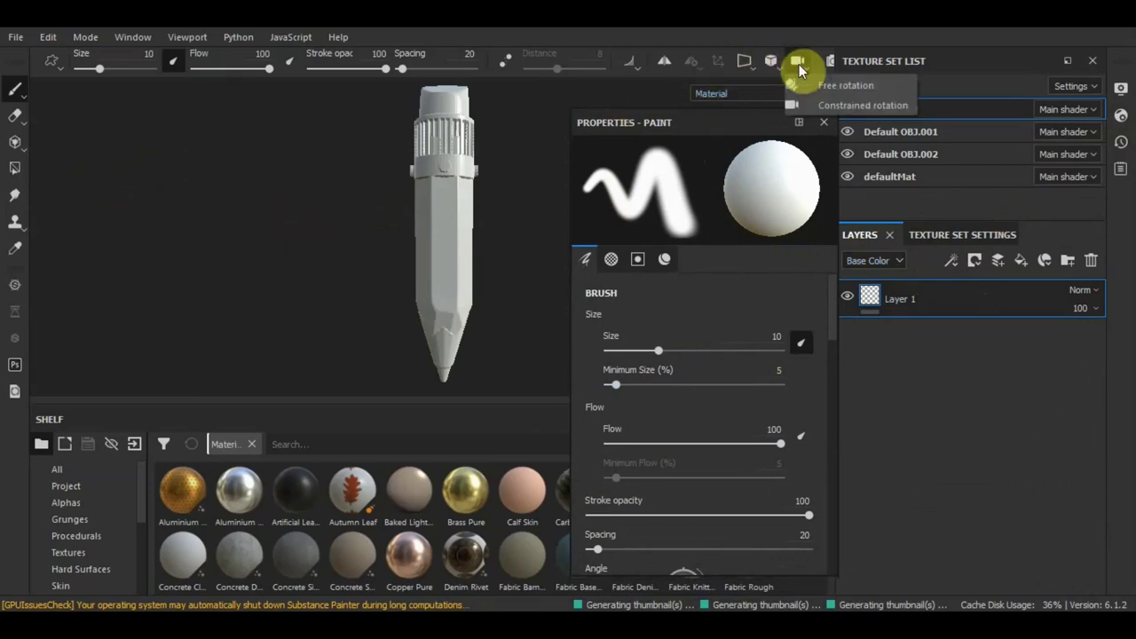
left_click(830, 104)
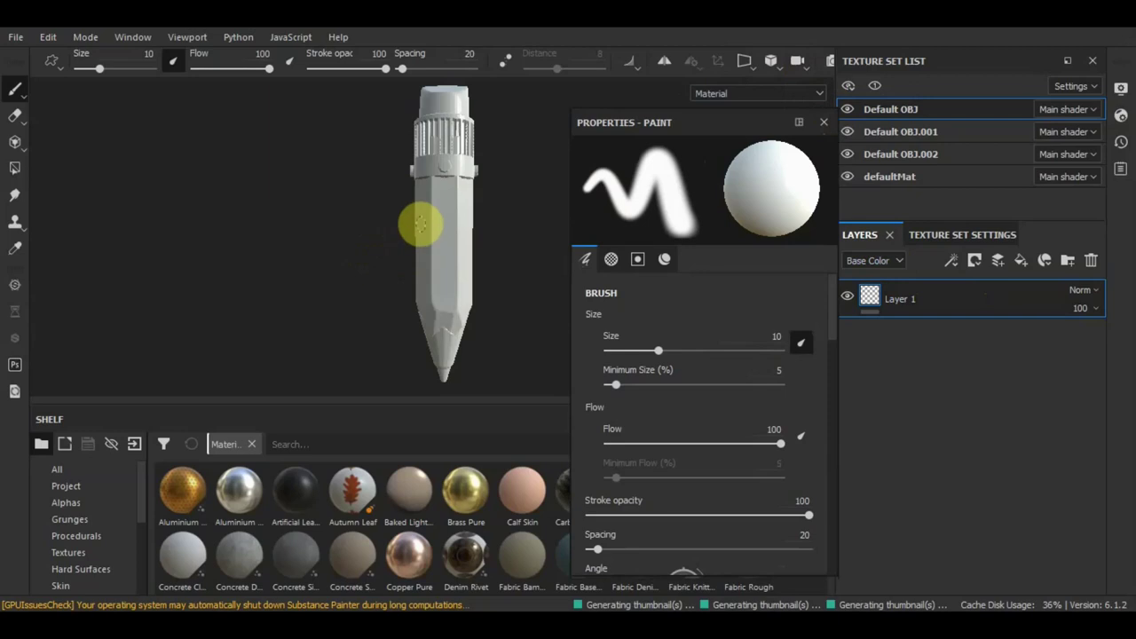
mouse_move(509, 246)
left_mouse_down("alt")
mouse_move(487, 279)
mouse_move(444, 183)
mouse_move(492, 358)
mouse_move(500, 223)
mouse_move(518, 271)
left_mouse_up("alt")
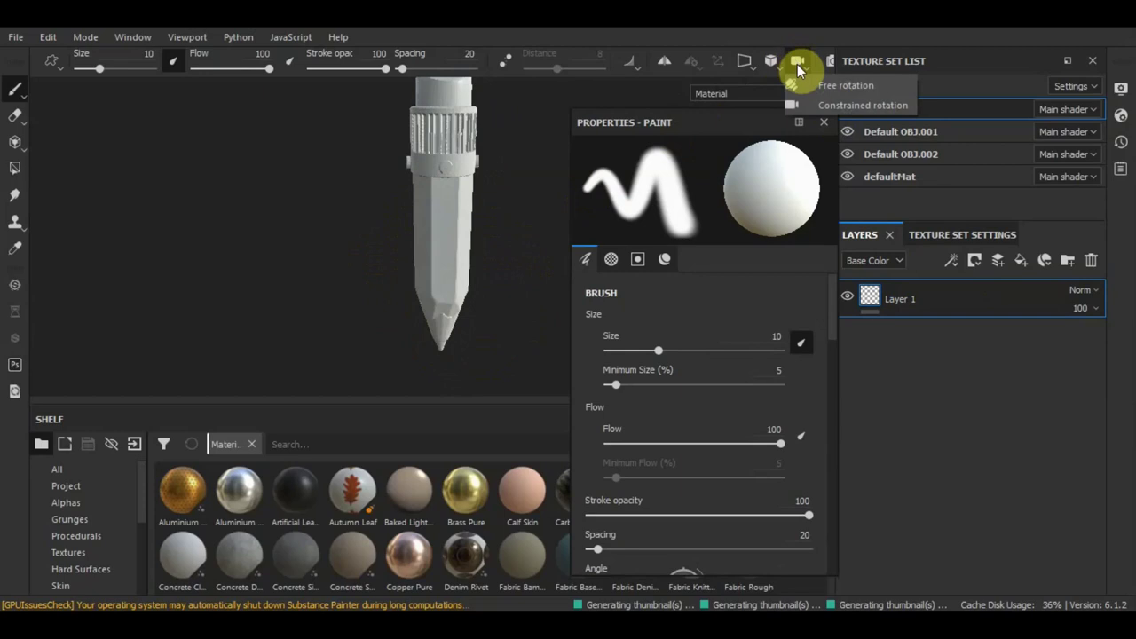
mouse_move(527, 261)
left_mouse_down("alt")
mouse_move(382, 278)
mouse_move(538, 198)
mouse_move(437, 274)
mouse_move(469, 185)
mouse_move(464, 320)
mouse_move(337, 274)
left_mouse_up("alt")
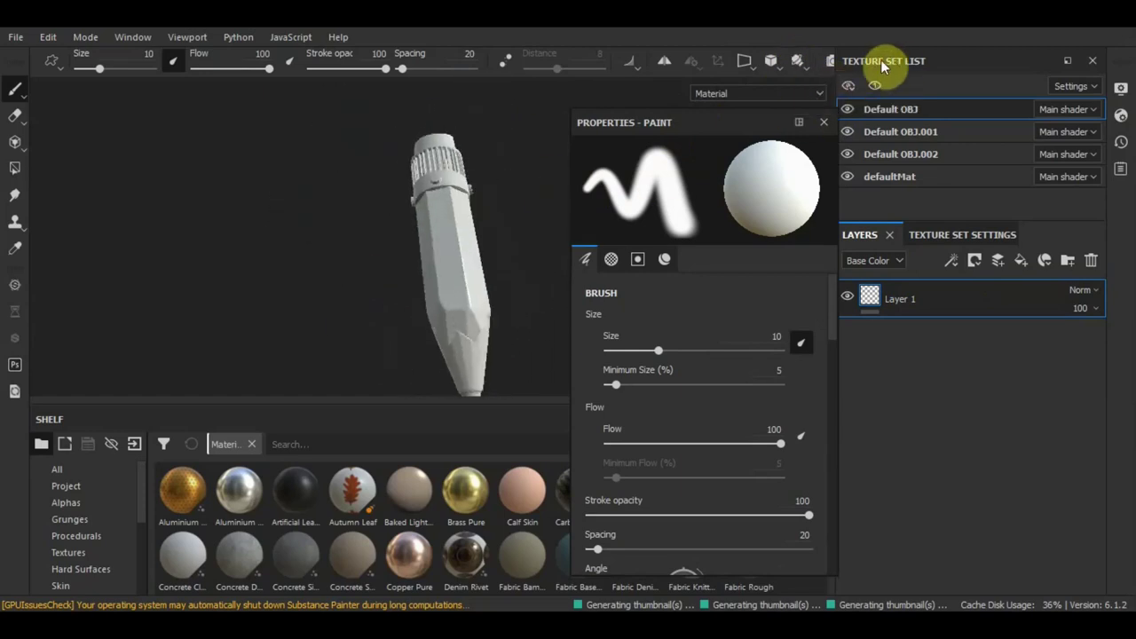
mouse_move(696, 122)
left_mouse_down()
mouse_move(633, 138)
mouse_move(114, 99)
mouse_move(76, 195)
left_mouse_up()
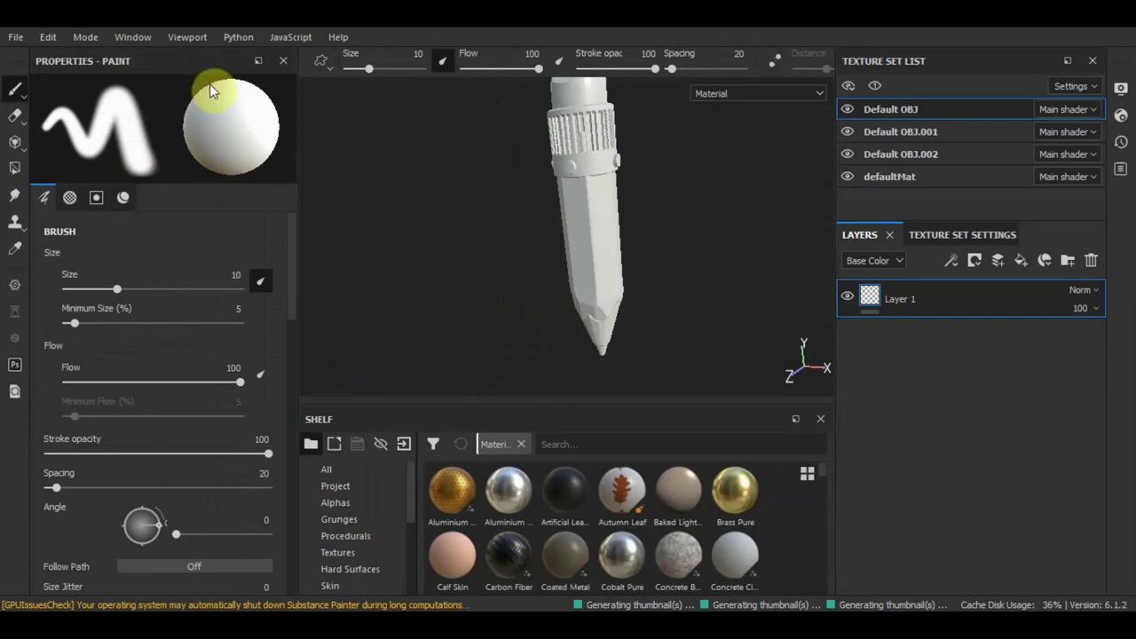
Pull out and redock the Properties - Paint panel on the left, then narrow it
mouse_move(188, 63)
left_mouse_down()
mouse_move(984, 394)
mouse_move(994, 380)
left_mouse_up()
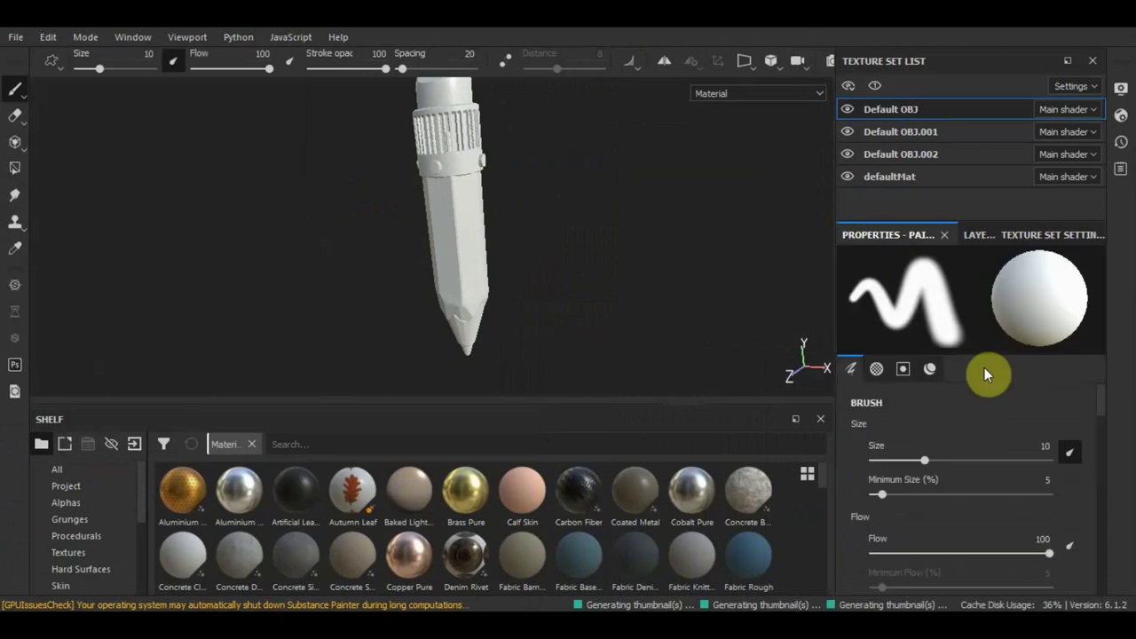
left_click(978, 237)
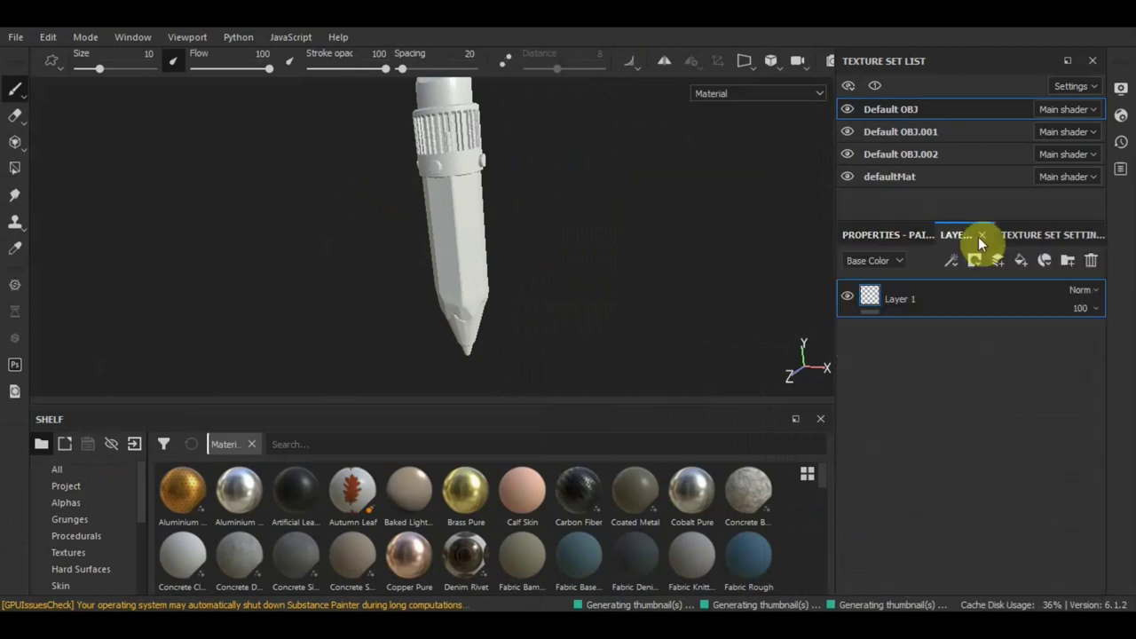
left_click(1021, 236)
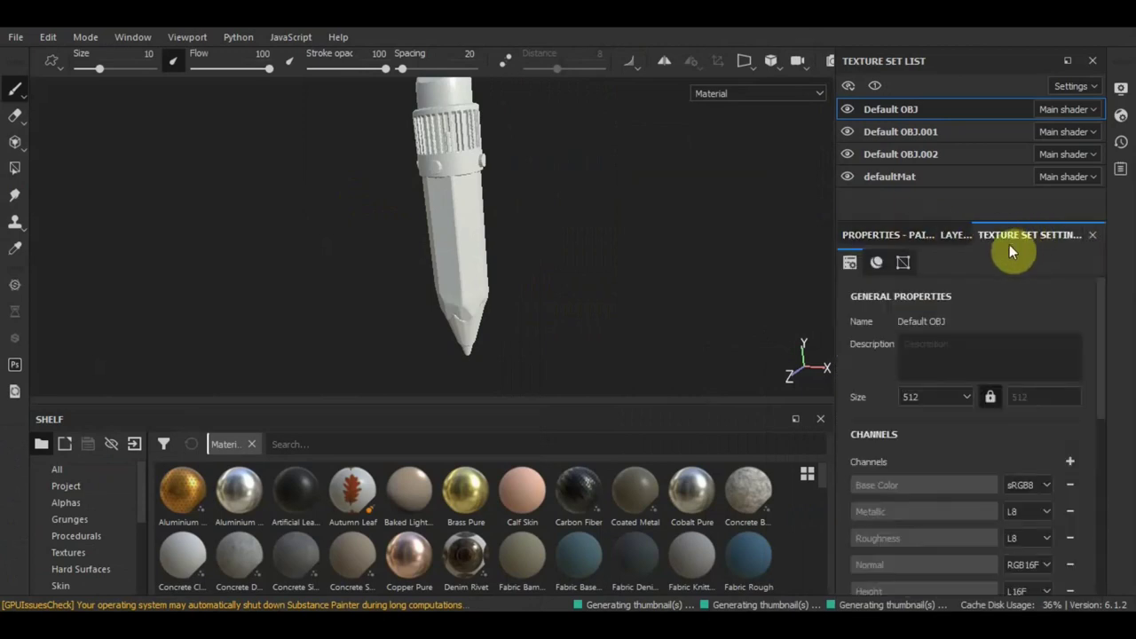
left_click(914, 237)
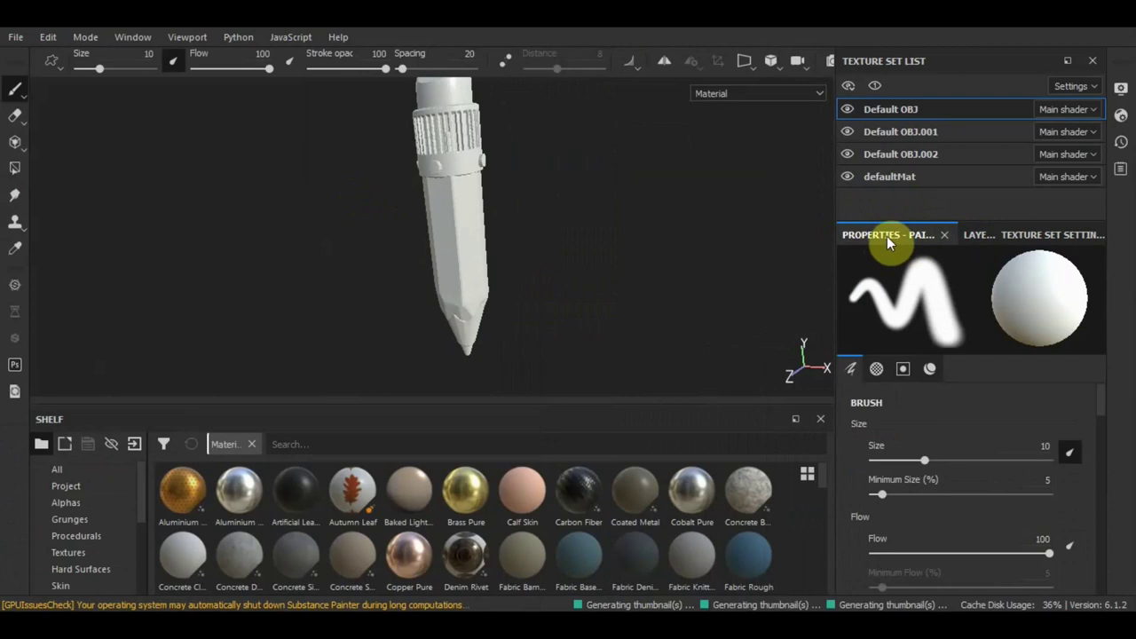
mouse_move(887, 236)
left_mouse_down()
mouse_move(112, 160)
mouse_move(52, 124)
left_mouse_up()
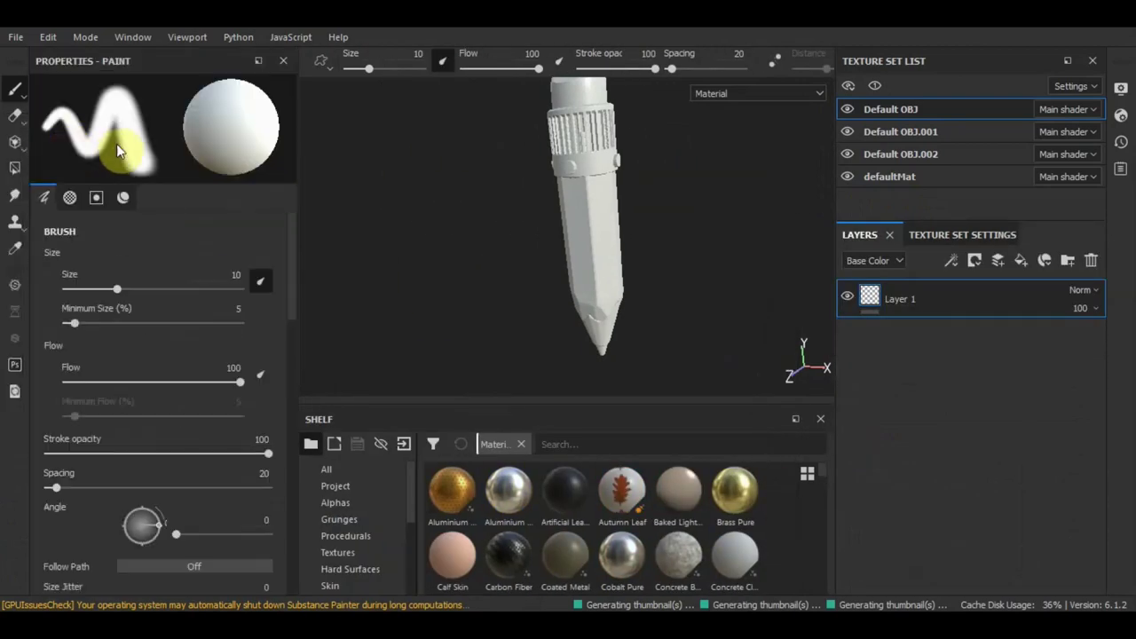
left_click_drag(296, 191, 163, 191)
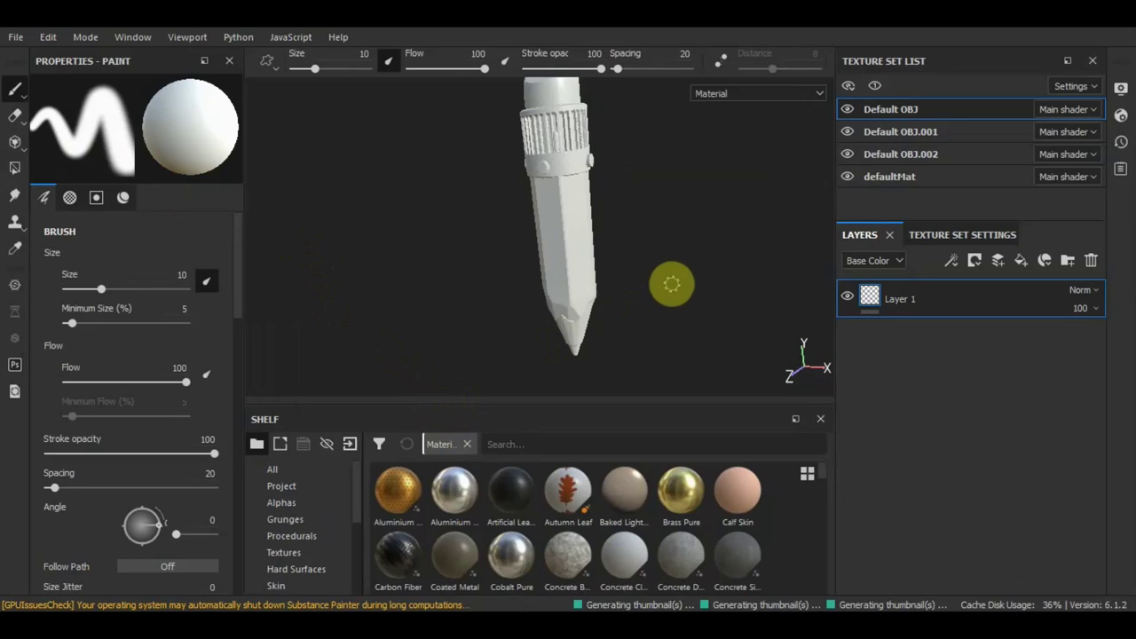
Cycle between the split, 3D-only and UV-only views, orbiting the pencil to check it
key("F1")
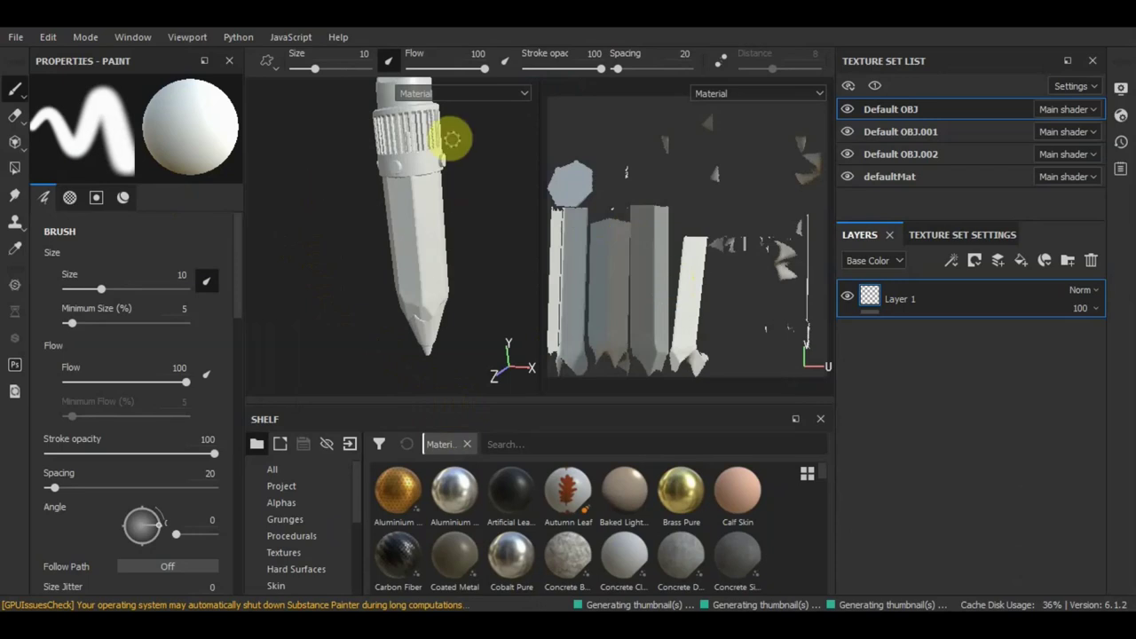
left_click_drag(365, 221, 413, 185, "alt")
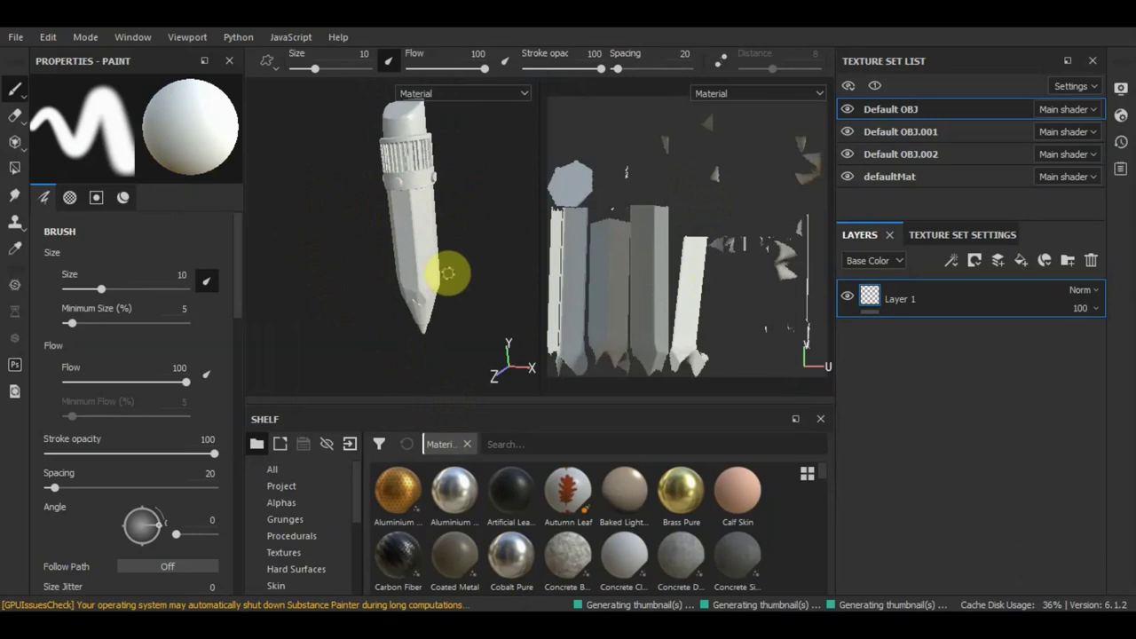
key("F2")
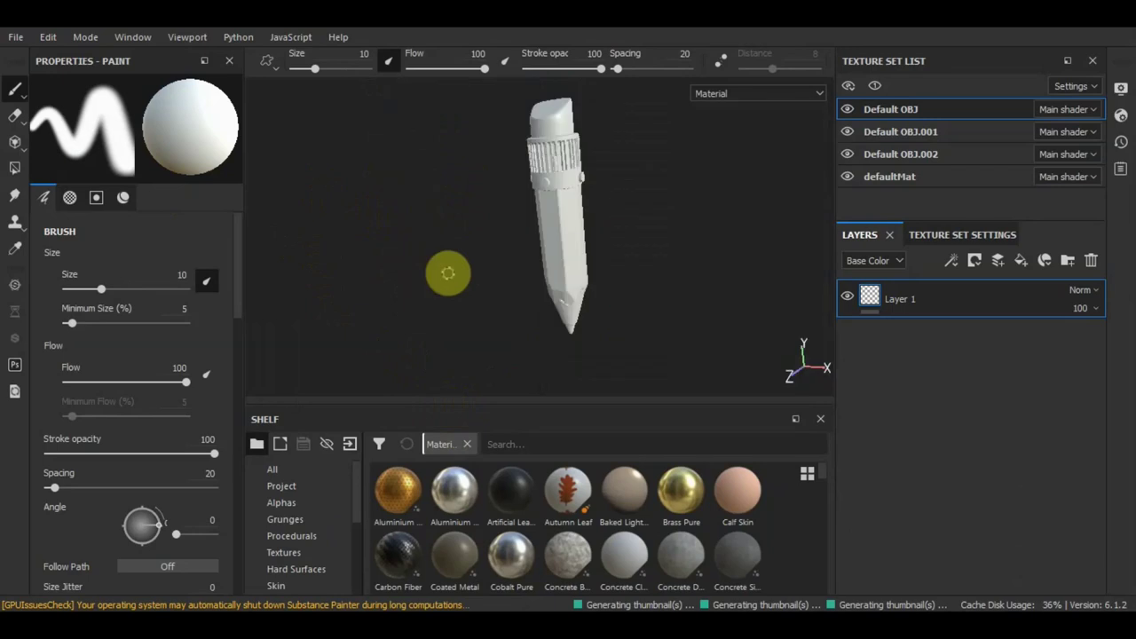
key("F3")
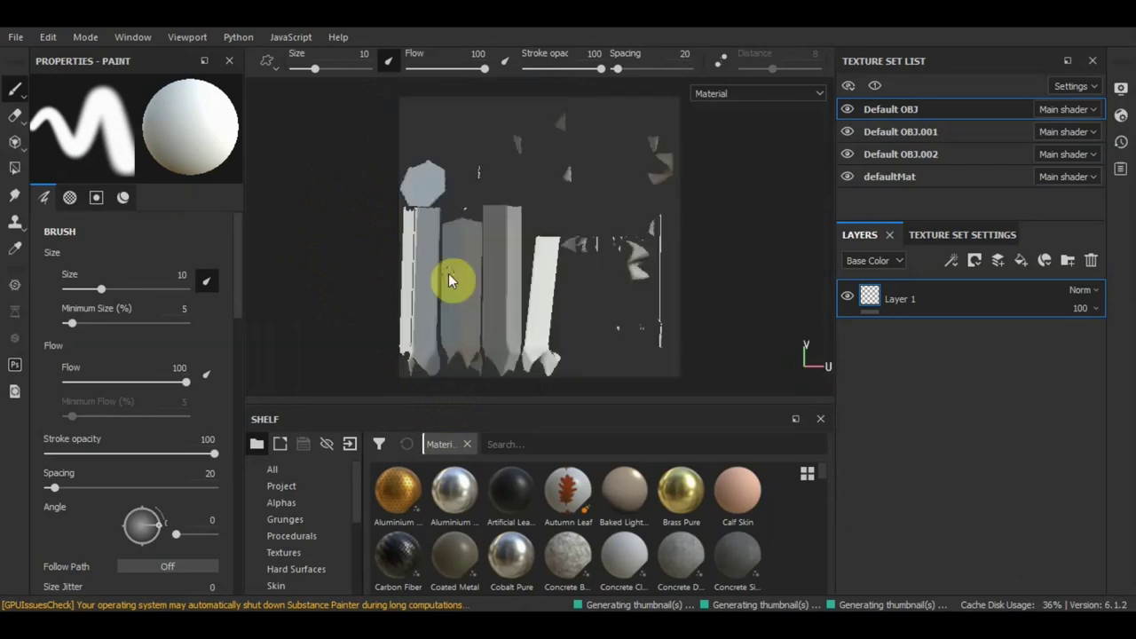
key("F2")
left_click_drag(692, 280, 689, 278, "alt")
left_click_drag(578, 256, 585, 253, "alt")
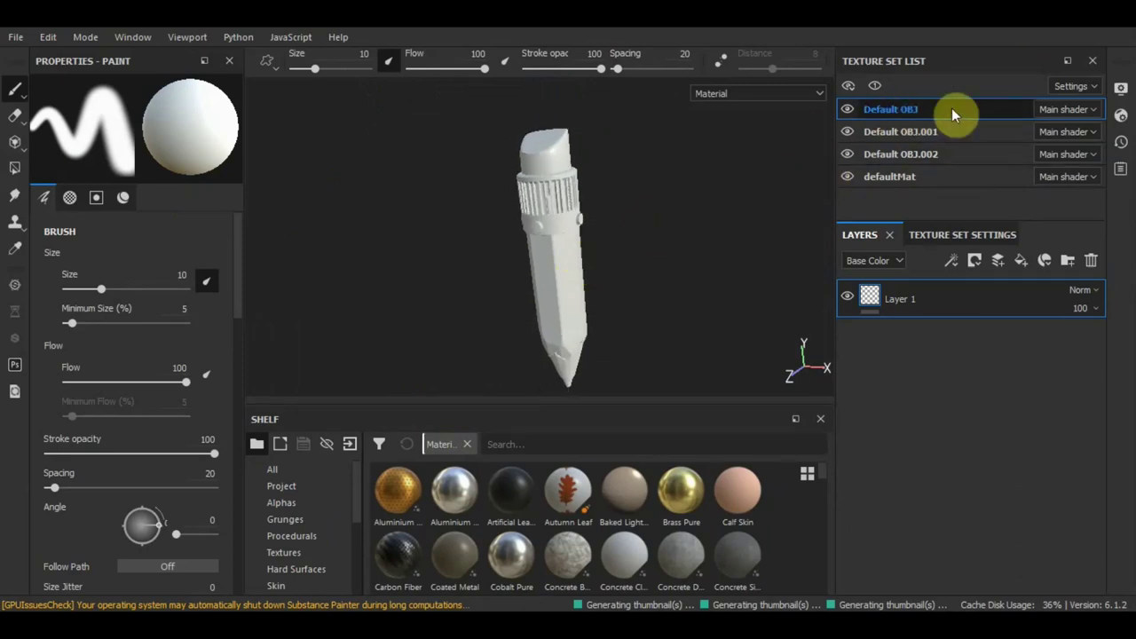
Select the Default OBJ texture sets and show the 3D pencil beside the UV layout
double_click(892, 141)
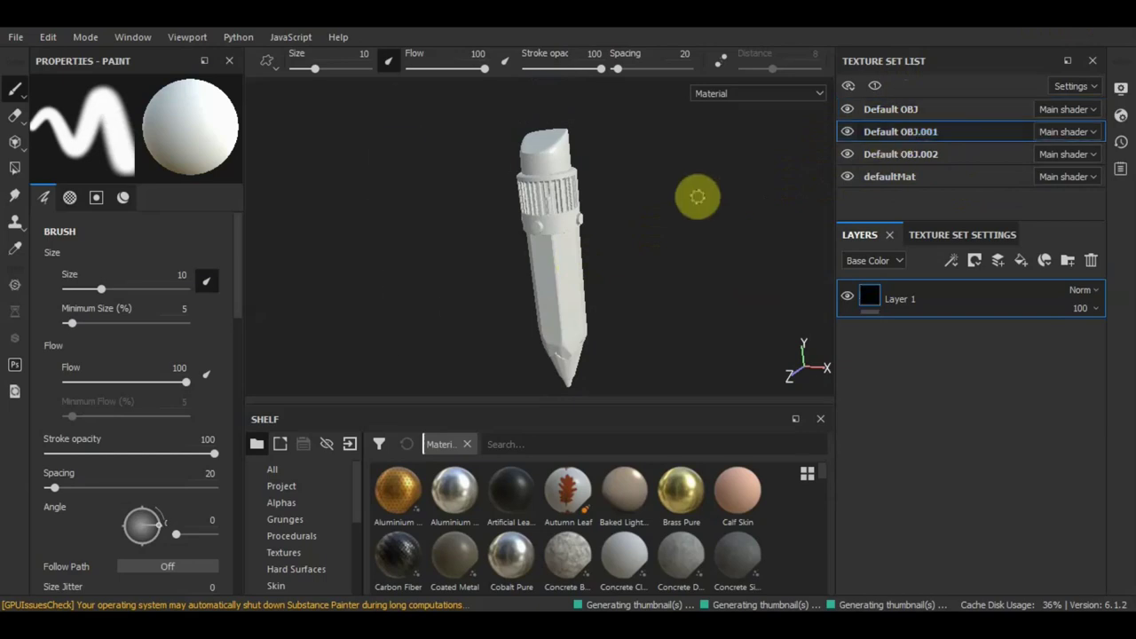
key("F1")
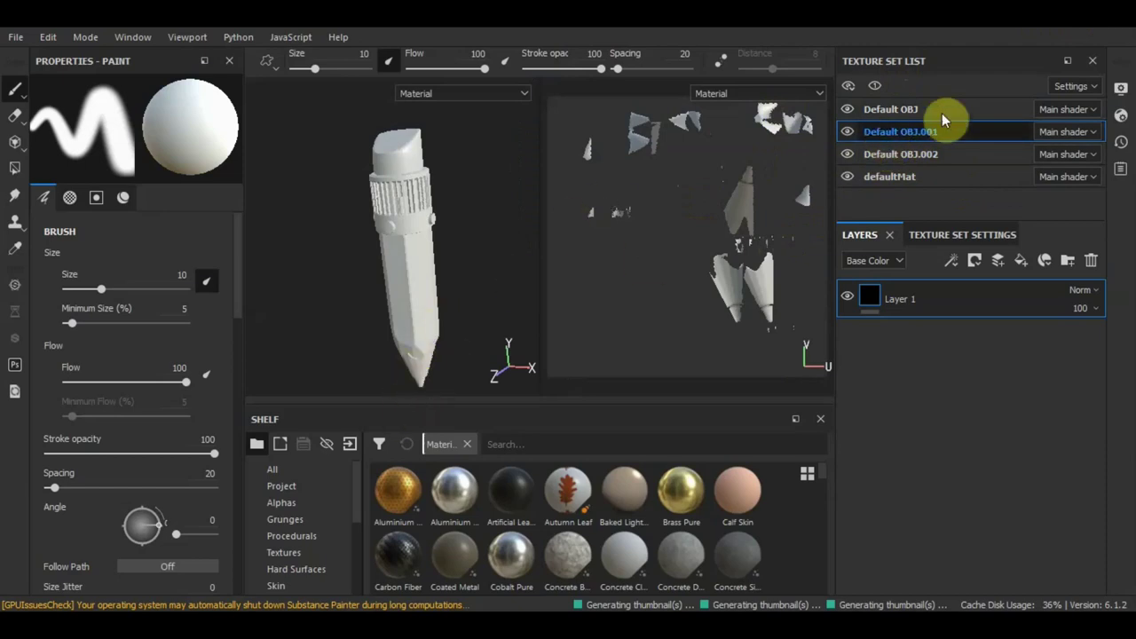
left_click(892, 112)
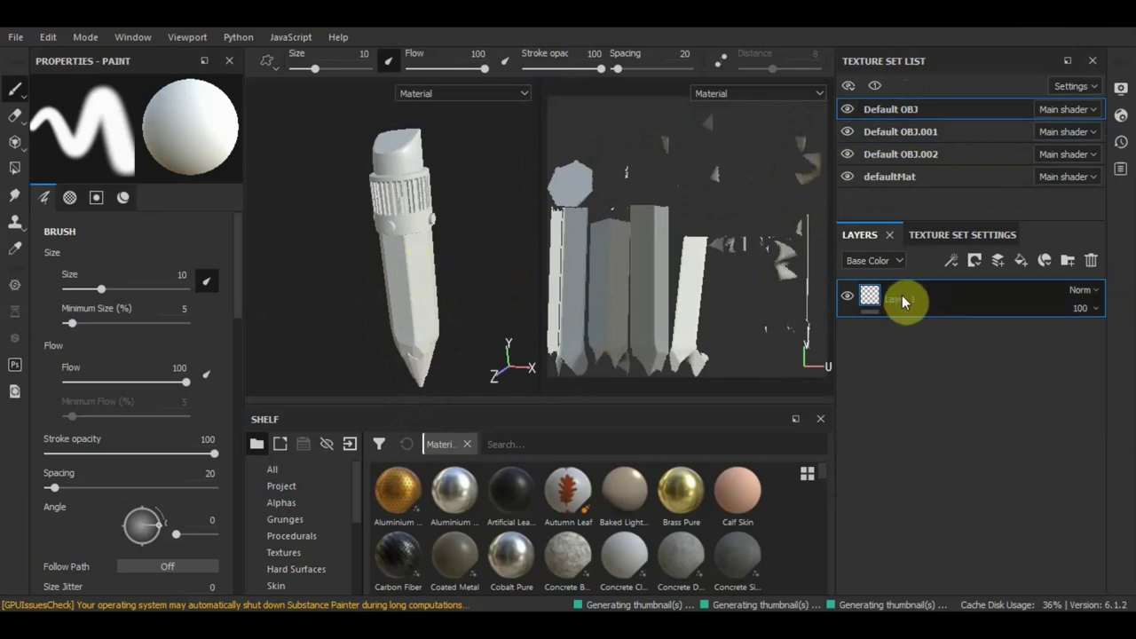
Set the paint base colour to red (0.639, 0.005, 0.005) and pick the Polygon Fill tool
scroll(93, 306, "down", 4)
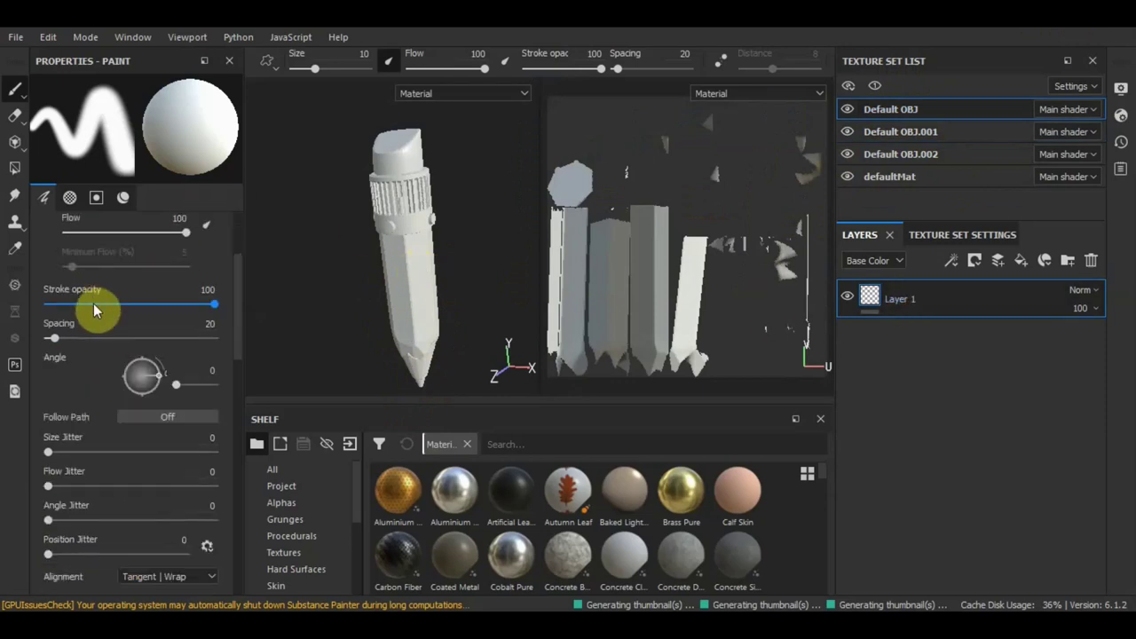
scroll(95, 310, "down", 3)
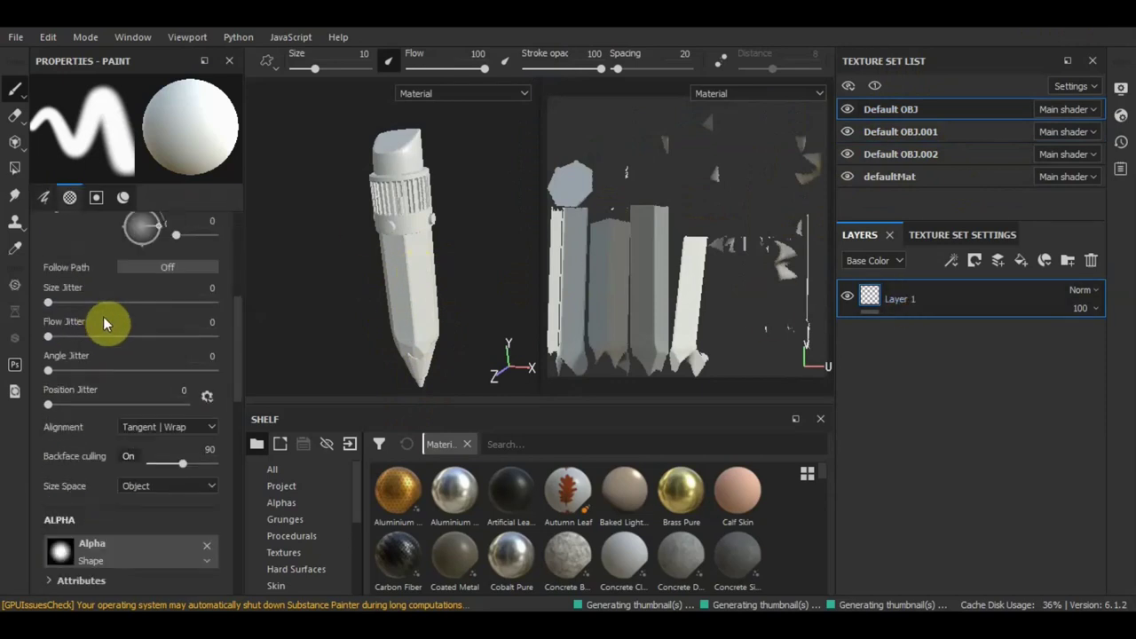
scroll(103, 319, "down", 1)
scroll(115, 338, "down", 2)
scroll(117, 341, "down", 2)
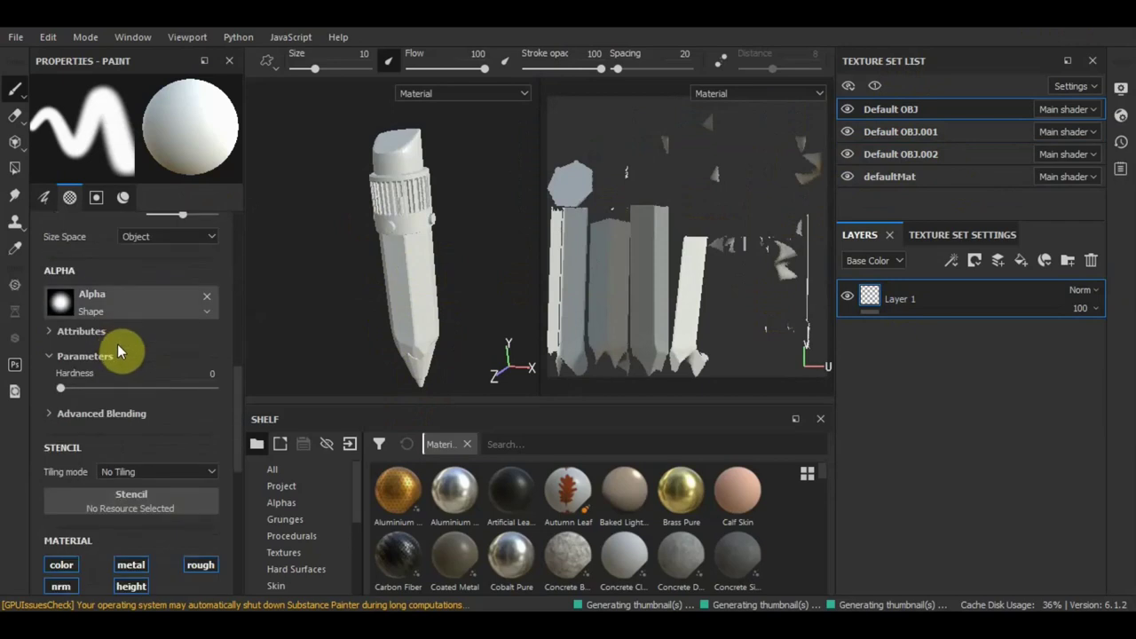
scroll(118, 372, "down", 3)
scroll(121, 384, "down", 3)
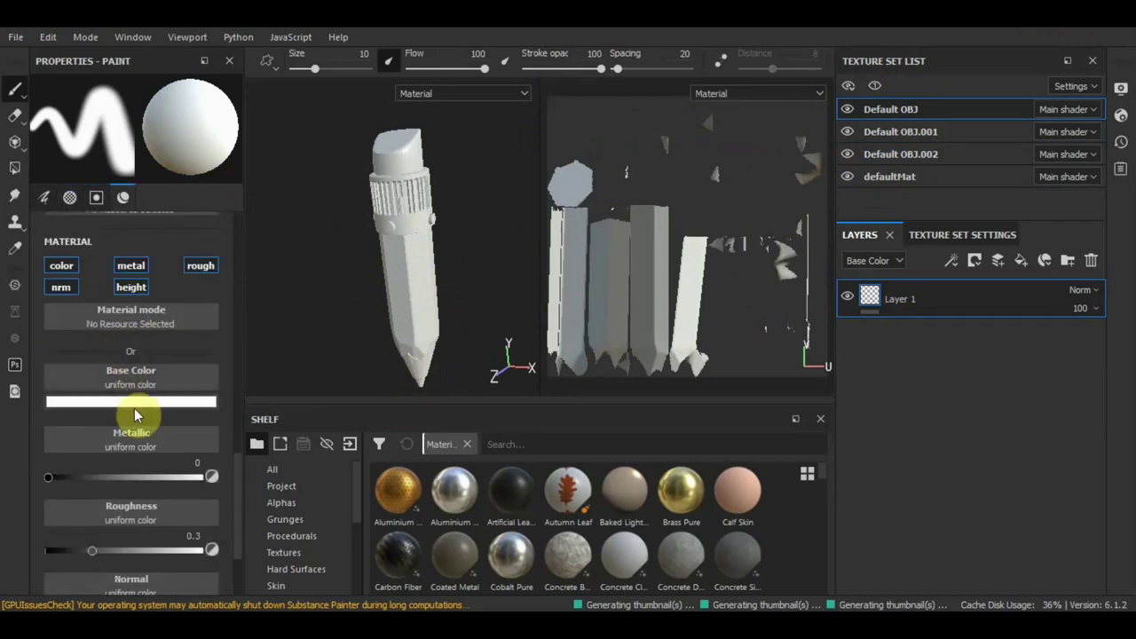
left_click(136, 401)
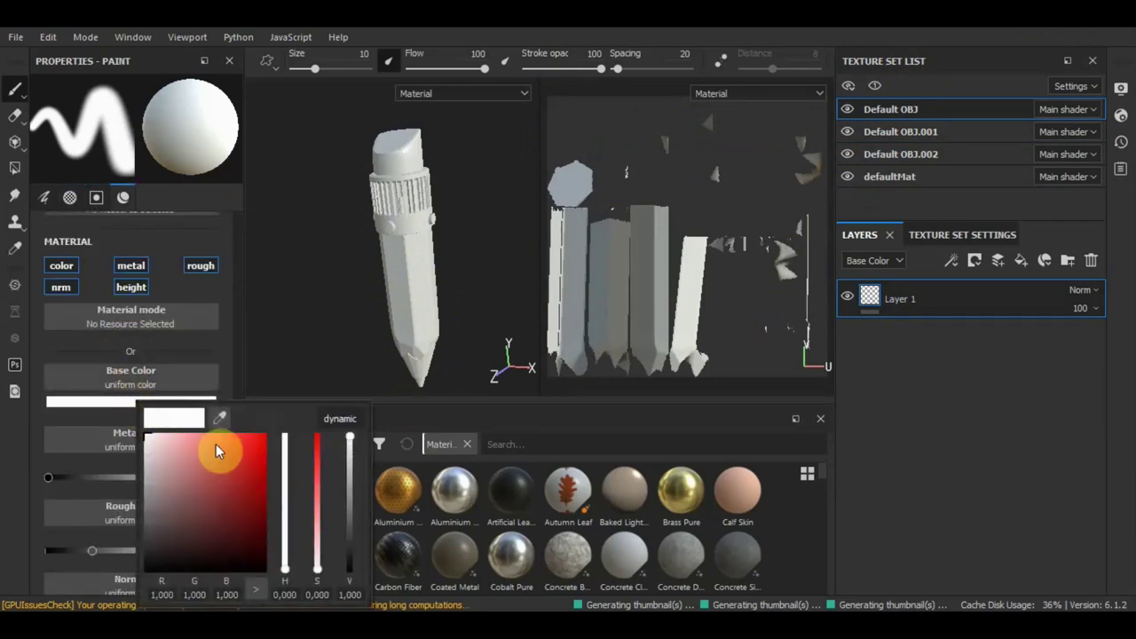
left_click(255, 462)
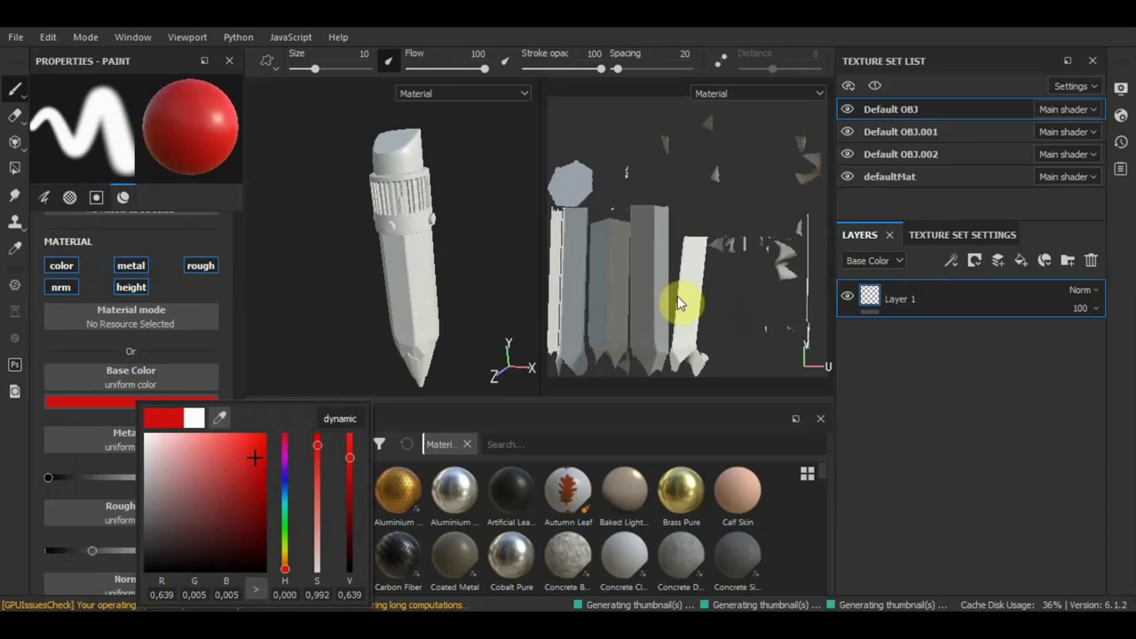
left_click(14, 174)
left_click(14, 171)
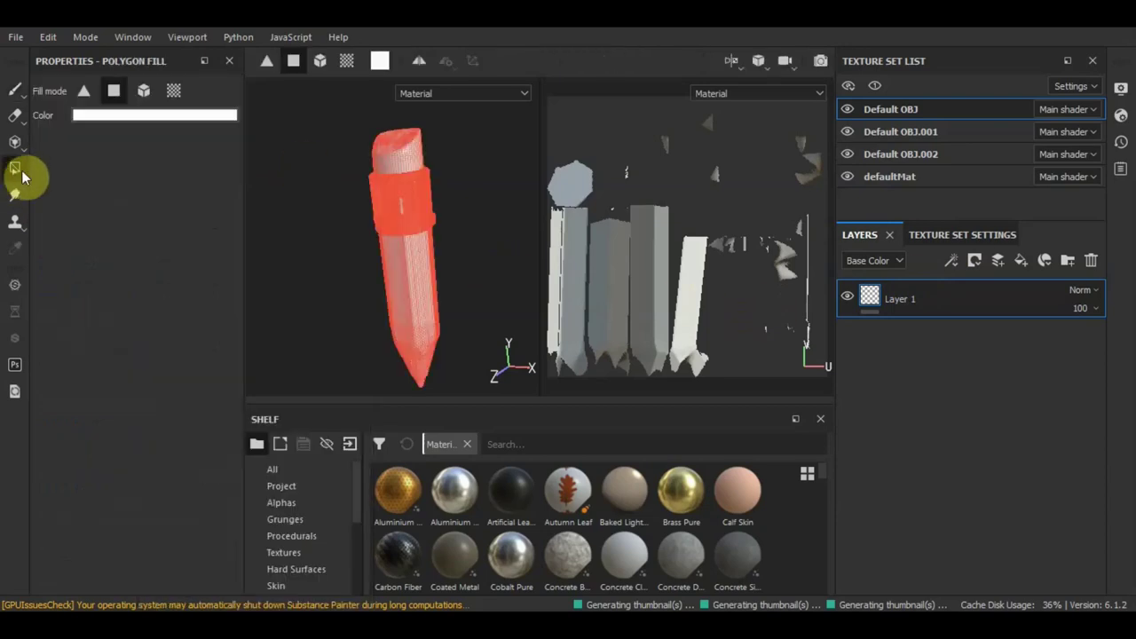
Set Polygon Fill to whole-mesh mode with a red fill colour
scroll(399, 229, "up", 2)
scroll(396, 228, "up", 2)
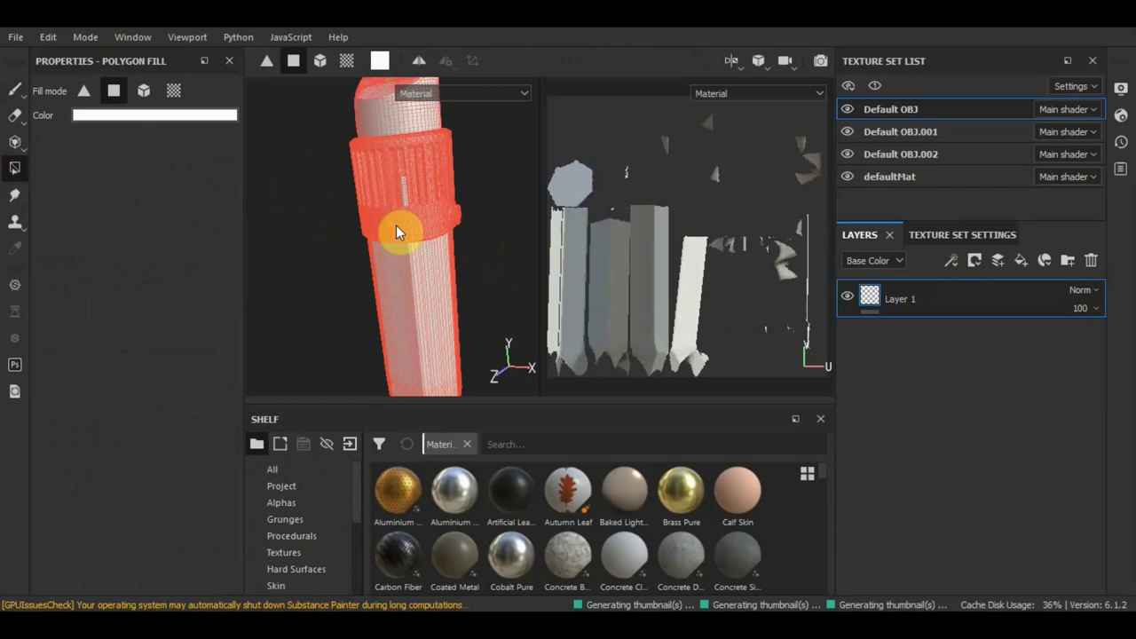
scroll(400, 235, "up", 3)
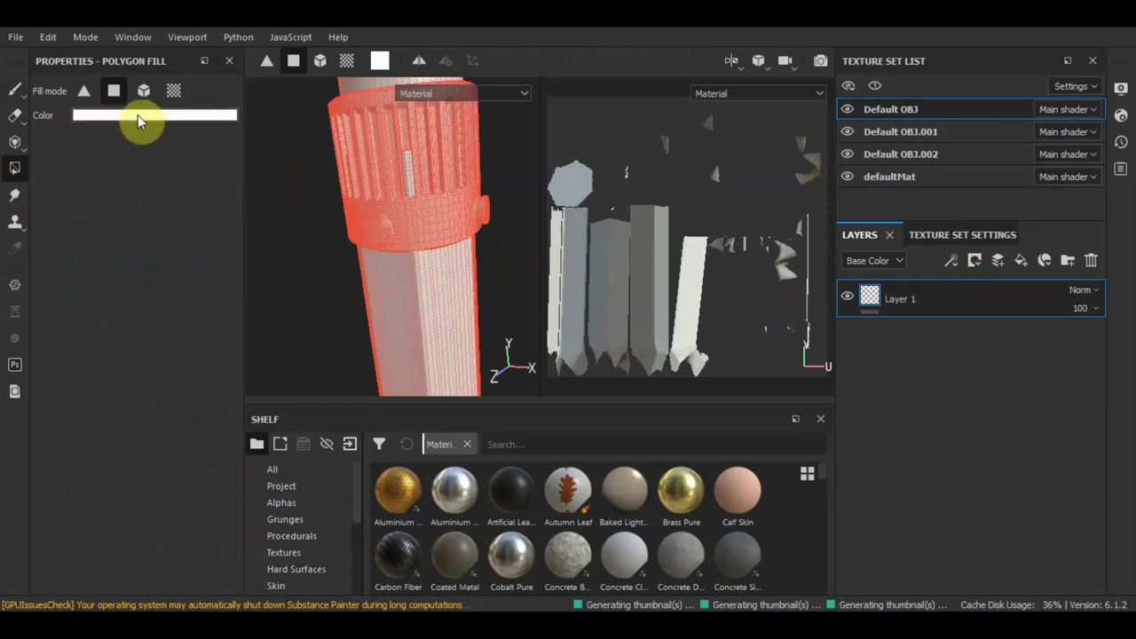
left_click(82, 92)
left_click(112, 92)
left_click(145, 90)
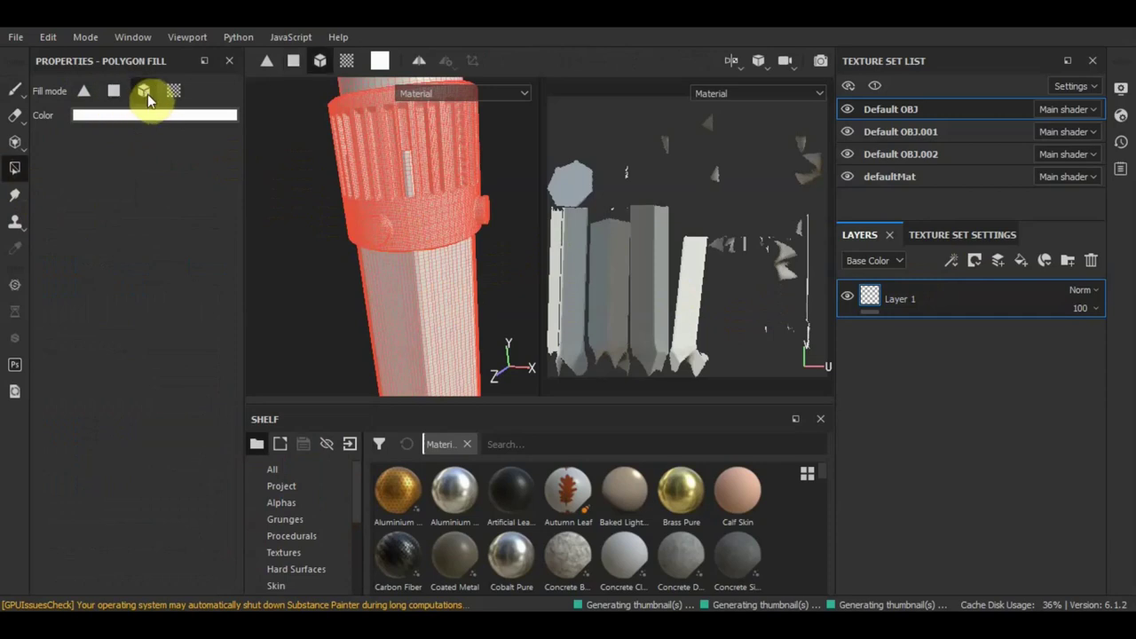
left_click(200, 116)
left_click(299, 169)
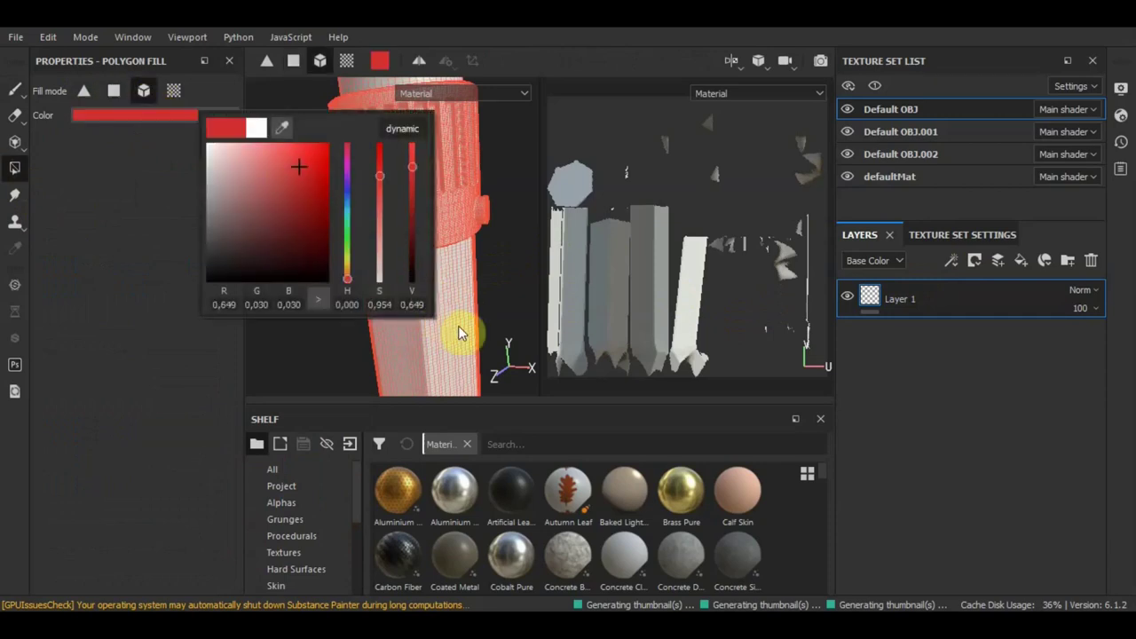
Fill the pencil body red, inspect the result, then undo the fill
scroll(436, 361, "up", 2)
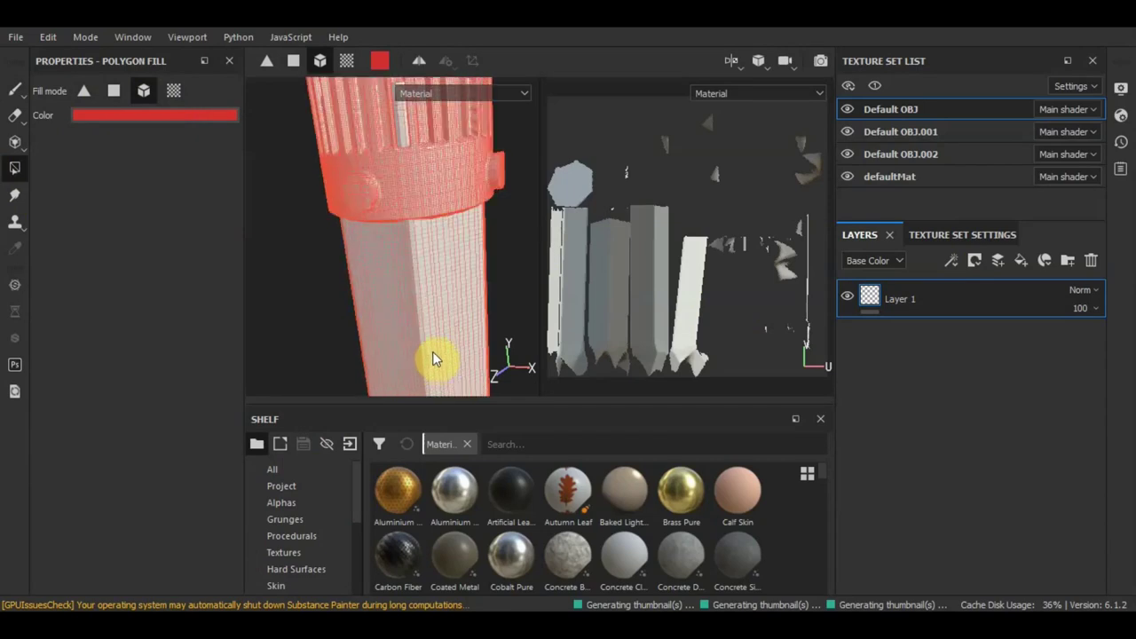
scroll(483, 332, "down", 2)
left_click(483, 332)
scroll(446, 291, "up", 2)
scroll(485, 308, "up", 2)
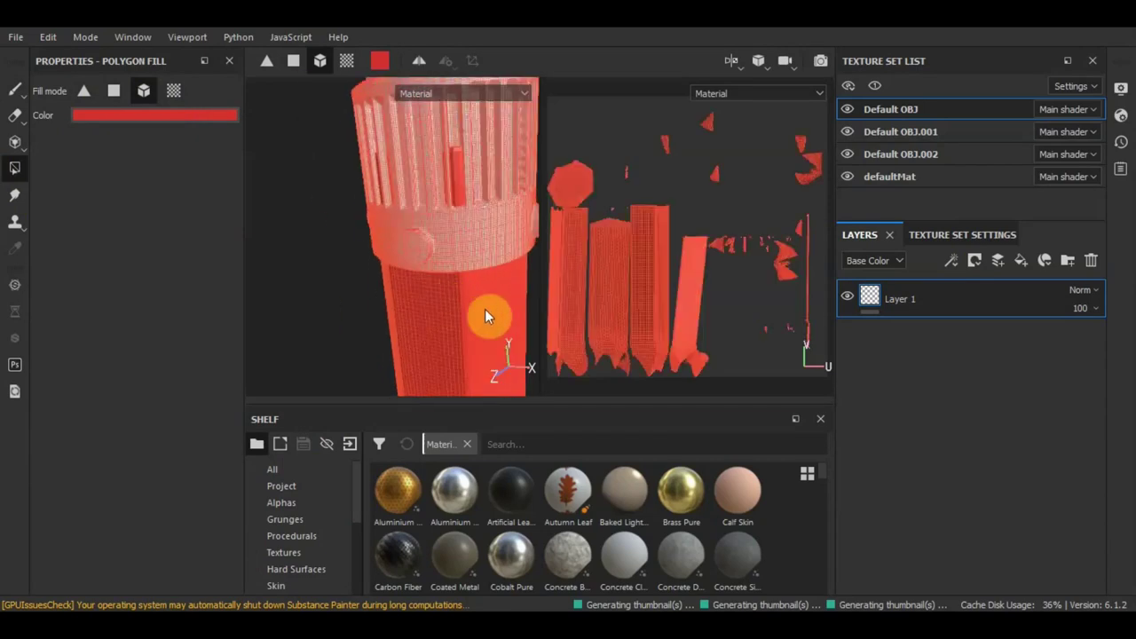
middle_click_drag(312, 275, 246, 157)
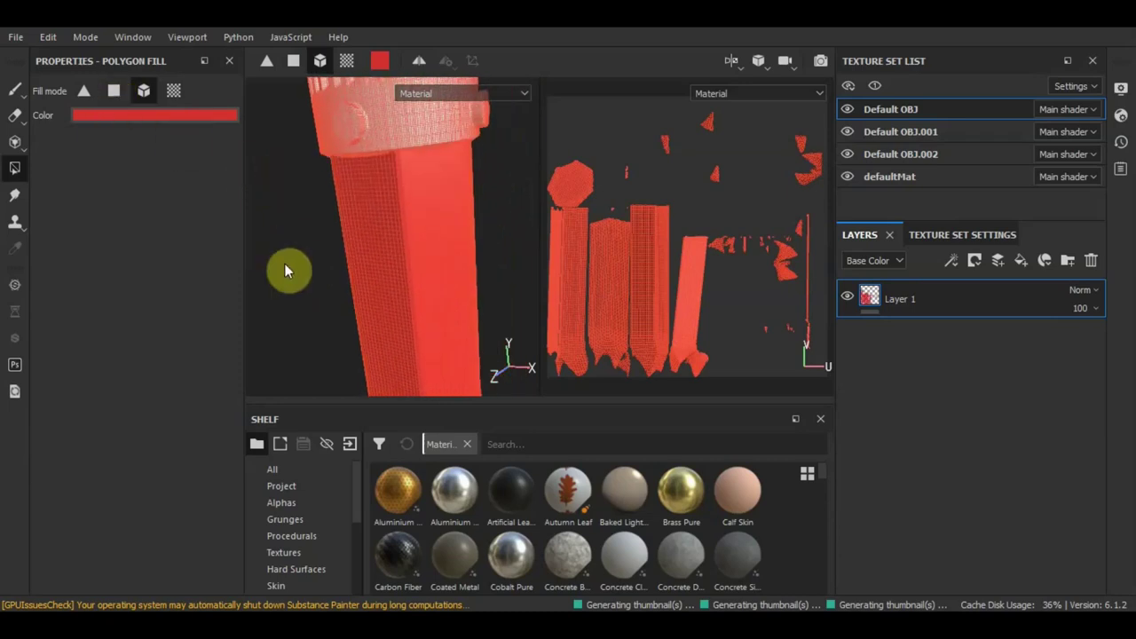
key("ctrl+z")
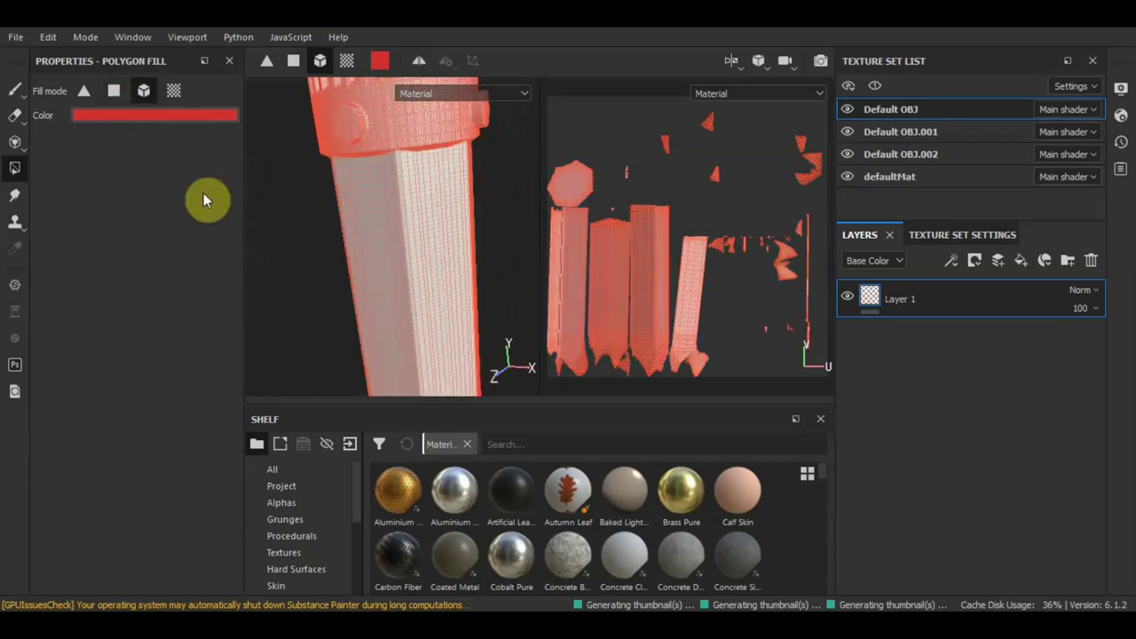
Refill the pencil body red until the whole Default OBJ mesh is covered on Layer 1
left_click(114, 89)
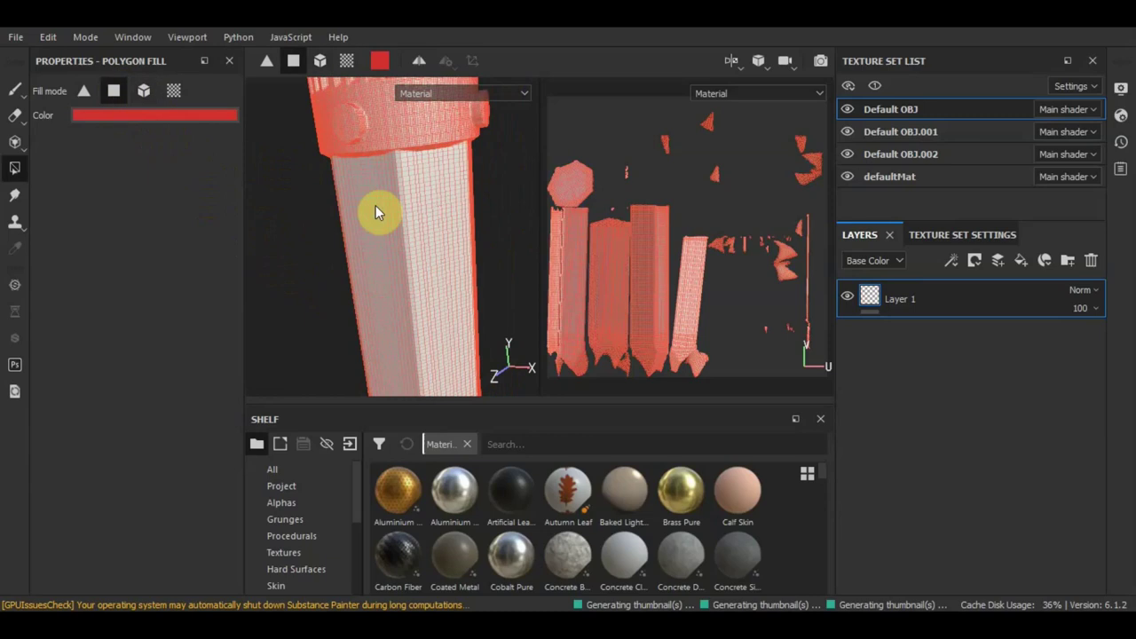
scroll(375, 205, "up", 5)
left_click(413, 166)
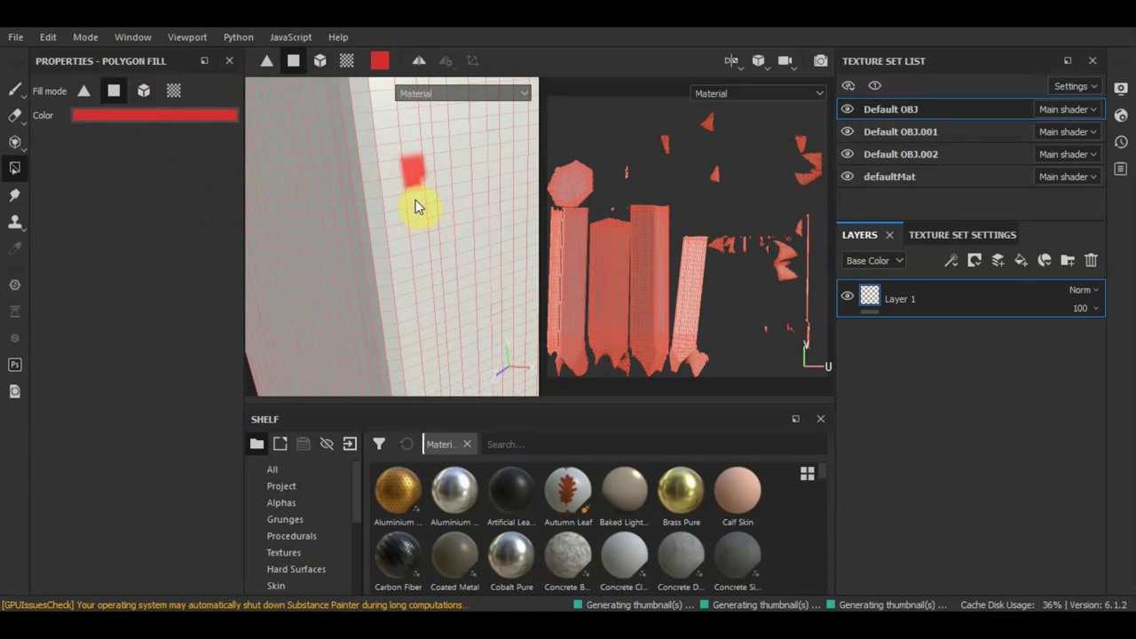
left_click_drag(415, 200, 369, 188, "alt")
left_click(404, 175)
scroll(425, 201, "down", 2)
scroll(425, 201, "down", 1)
scroll(602, 257, "down", 2)
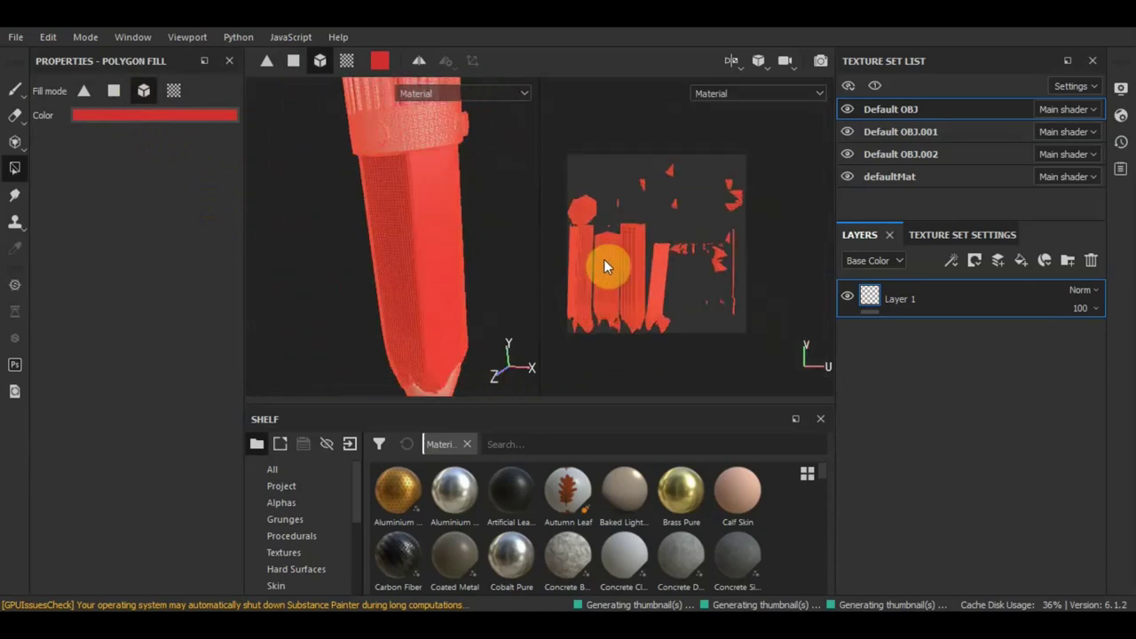
scroll(488, 252, "down", 1)
scroll(489, 252, "down", 2)
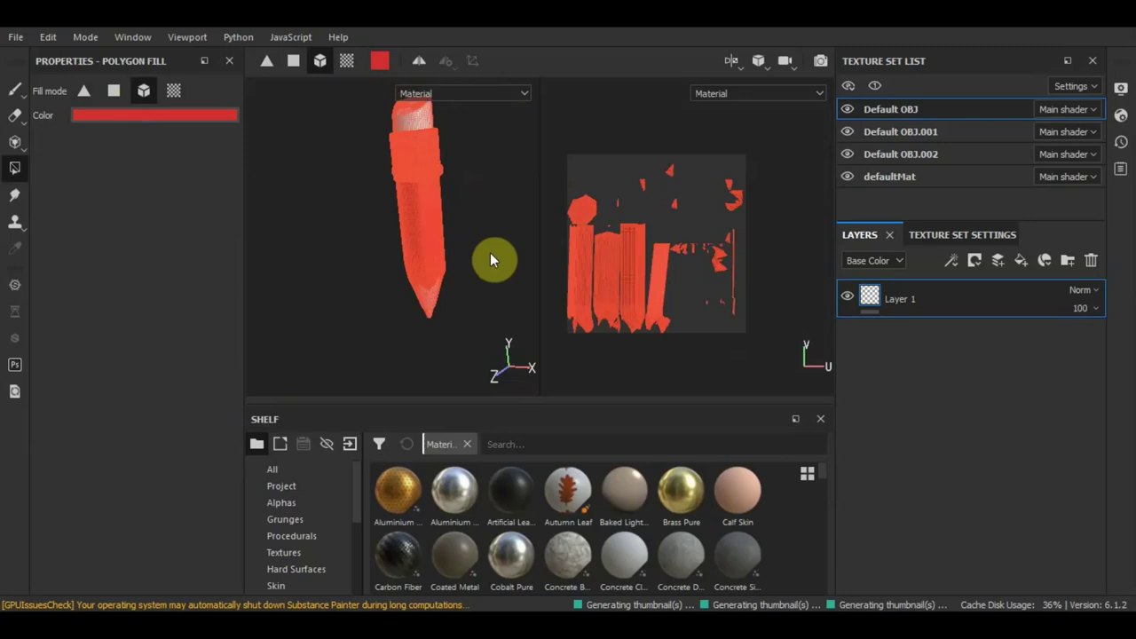
Fill the Default OBJ.001 tip lighter red (0.649, 0.152, 0.152) and add Layer 2
left_click(888, 132)
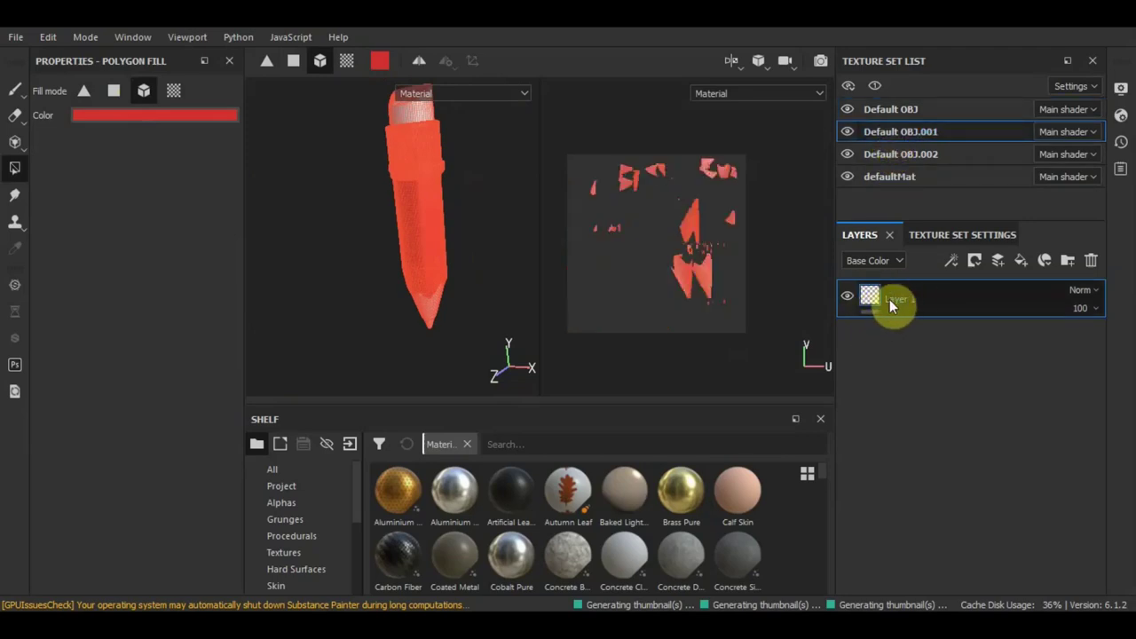
scroll(436, 312, "up", 2)
scroll(436, 314, "up", 3)
scroll(426, 316, "up", 3)
scroll(411, 318, "down", 1)
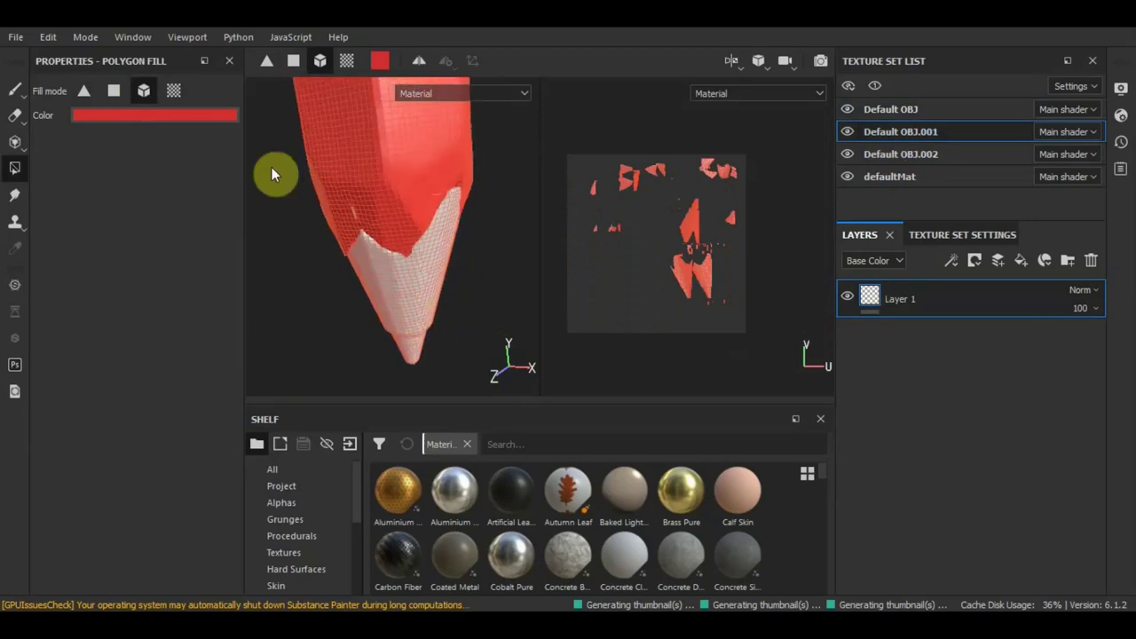
left_click(176, 116)
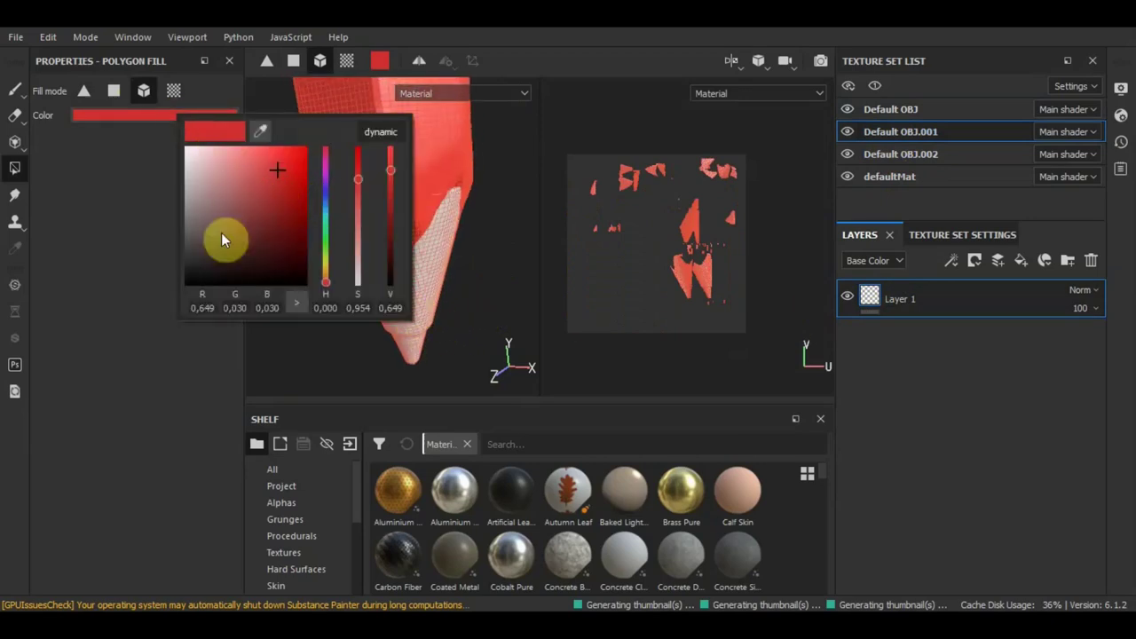
left_click(359, 220)
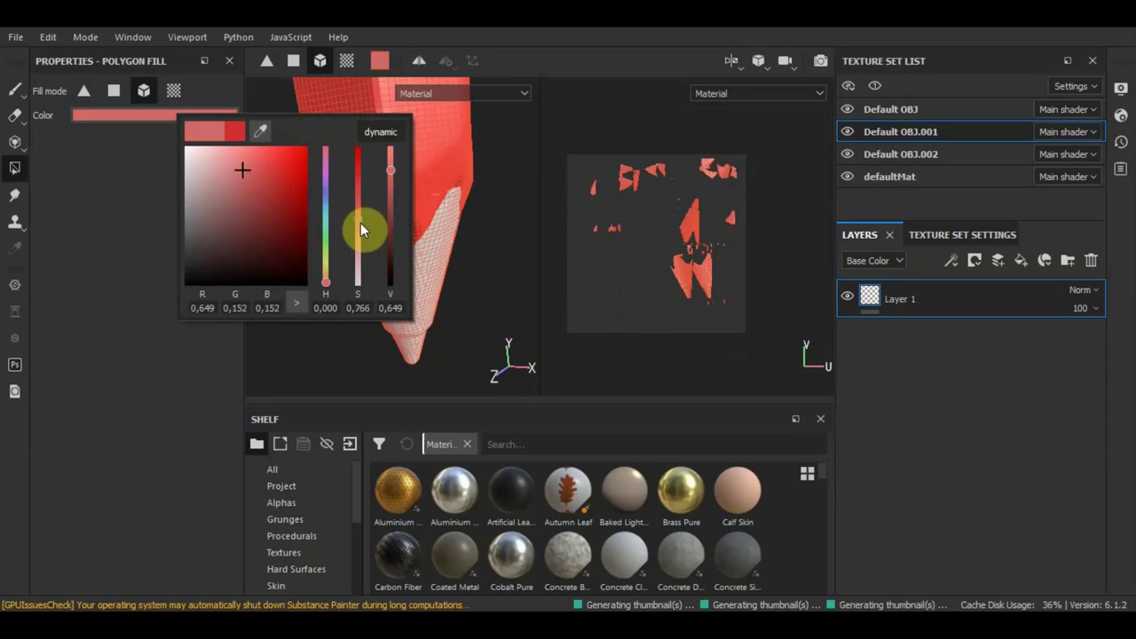
left_click(410, 293)
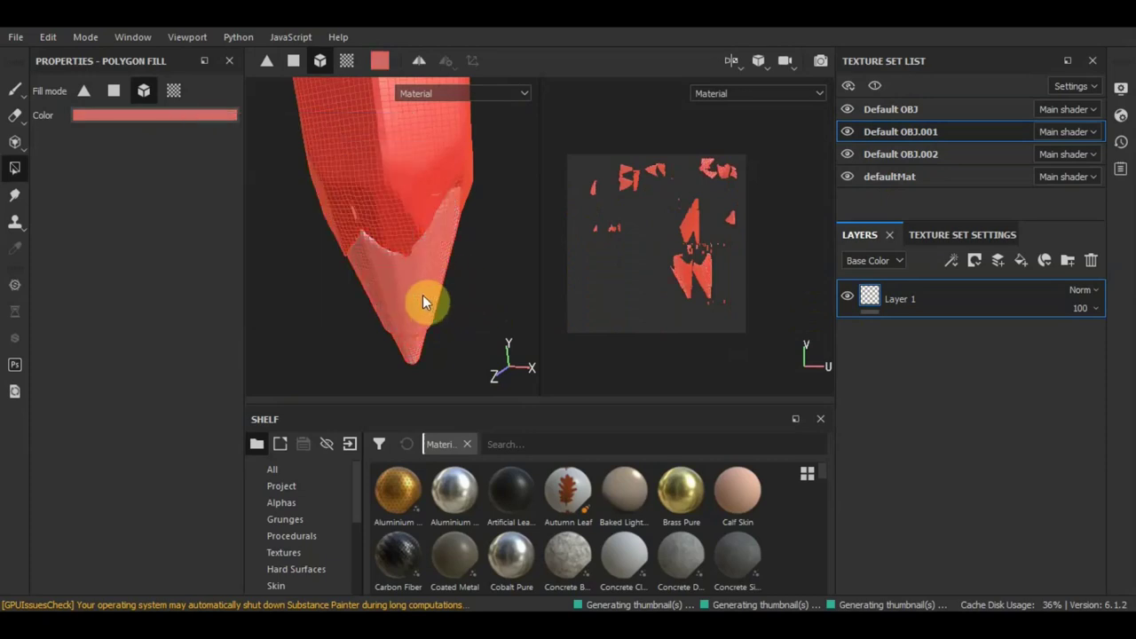
left_click(1000, 263)
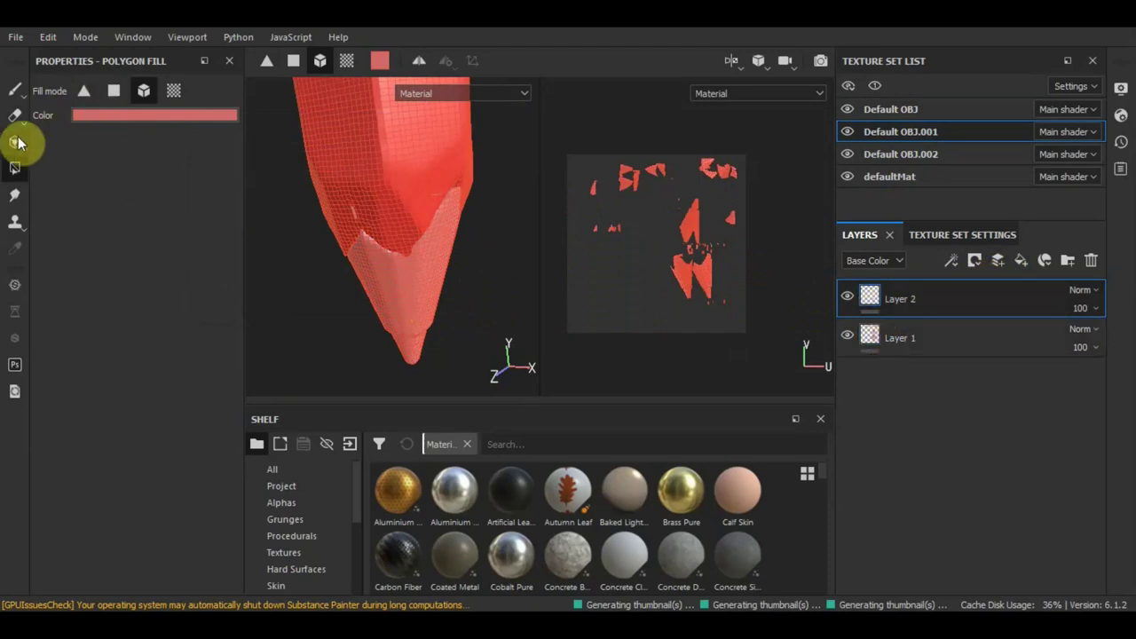
Switch to the paint brush and set its colour to black
left_click(14, 91)
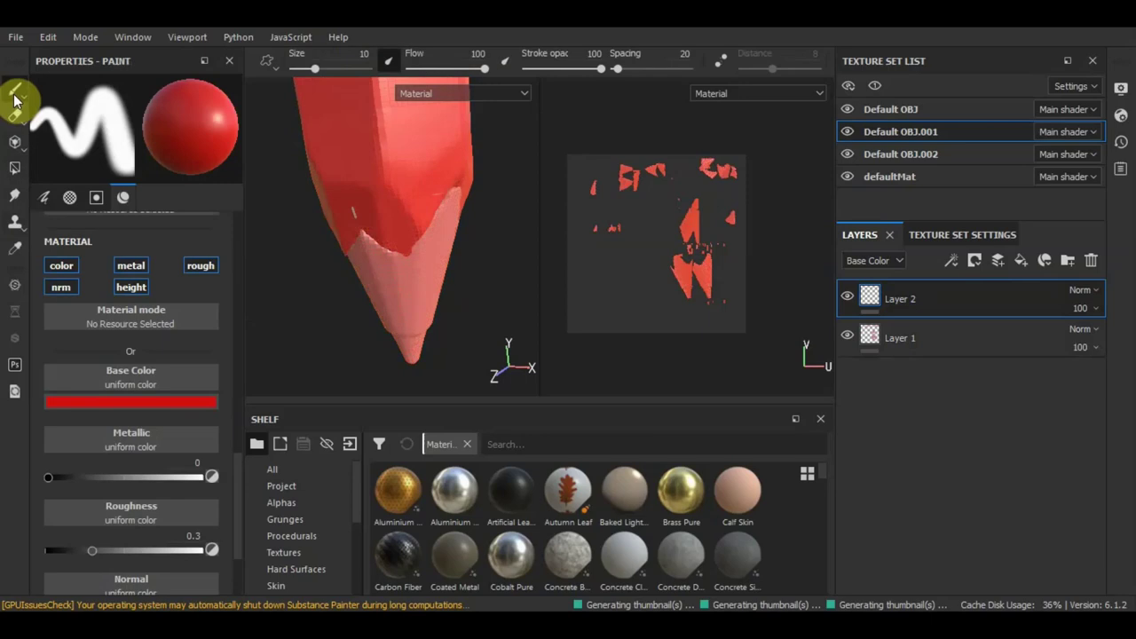
scroll(382, 271, "up", 1)
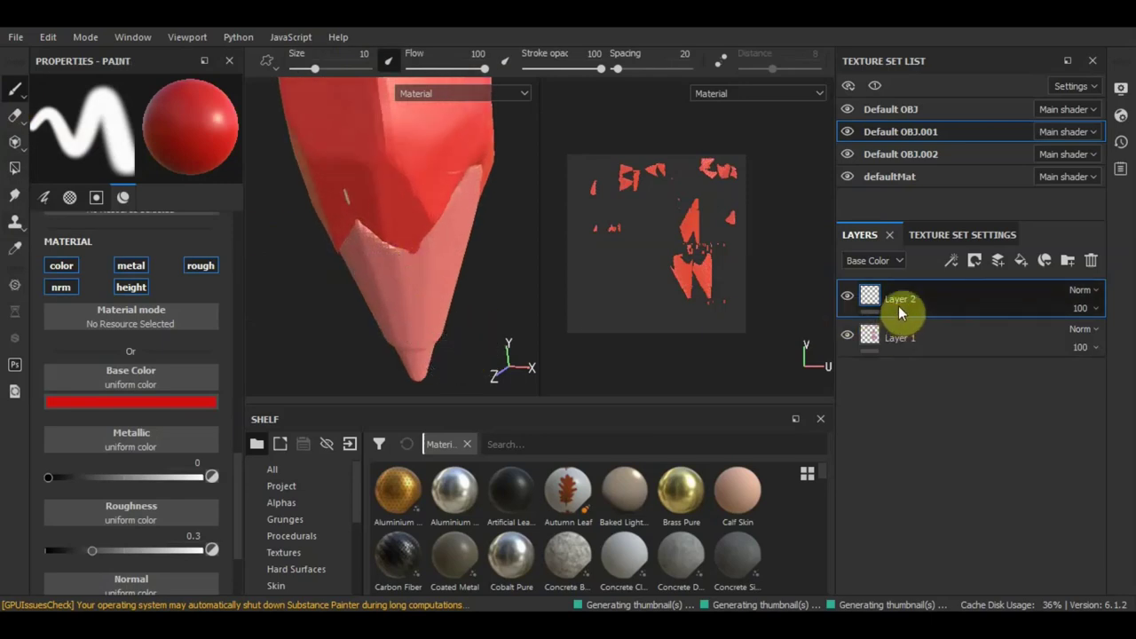
left_click(147, 404)
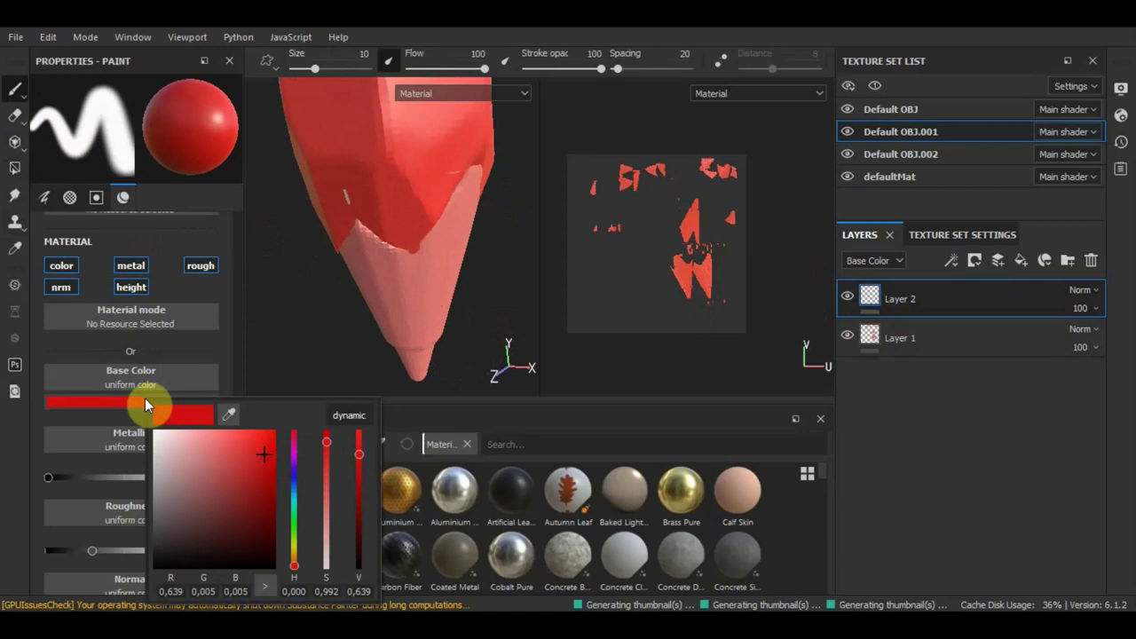
left_click(162, 565)
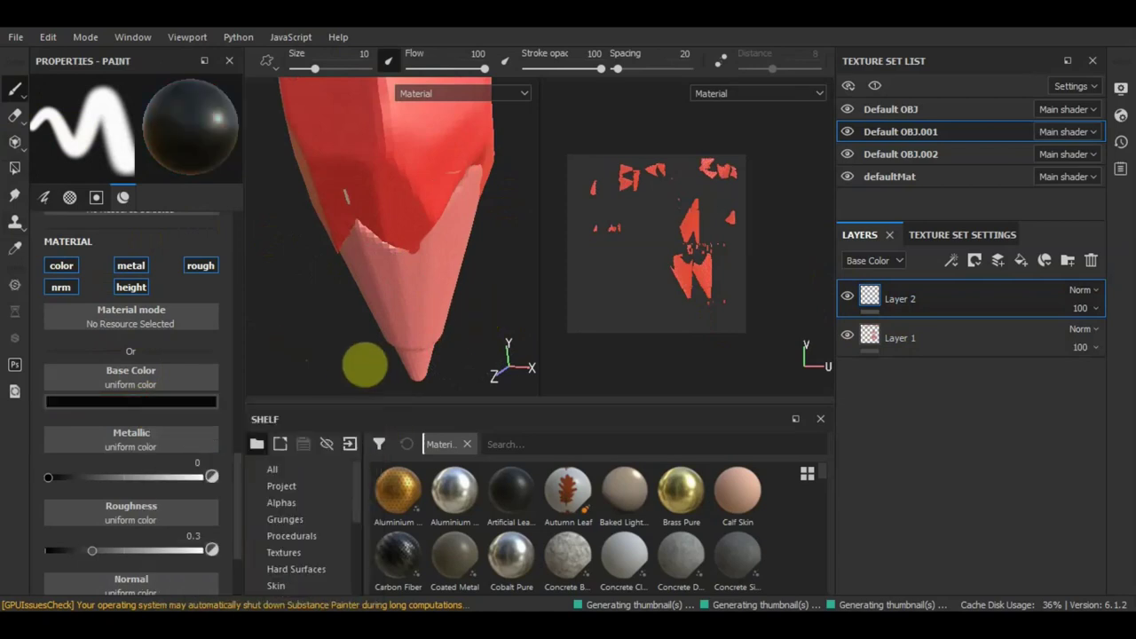
Paint the cone tip black, dabbing at brush size 3.05, then covering it at 14.73
left_click_drag(297, 343, 430, 342, "alt")
scroll(431, 342, "up", 2)
scroll(426, 337, "up", 2)
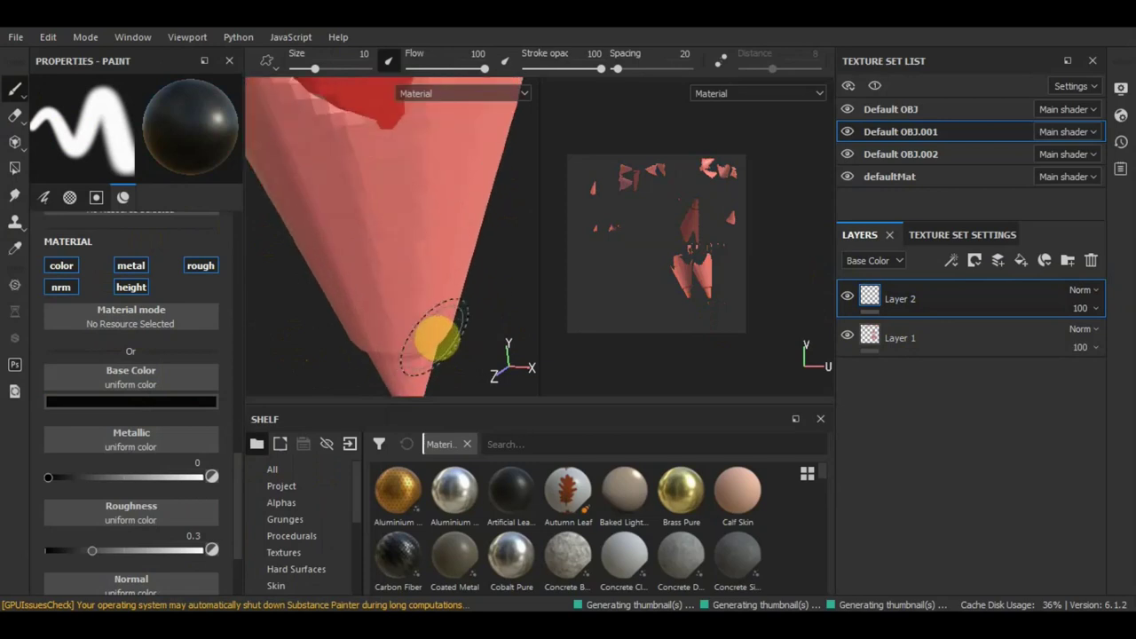
scroll(436, 332, "up", 2)
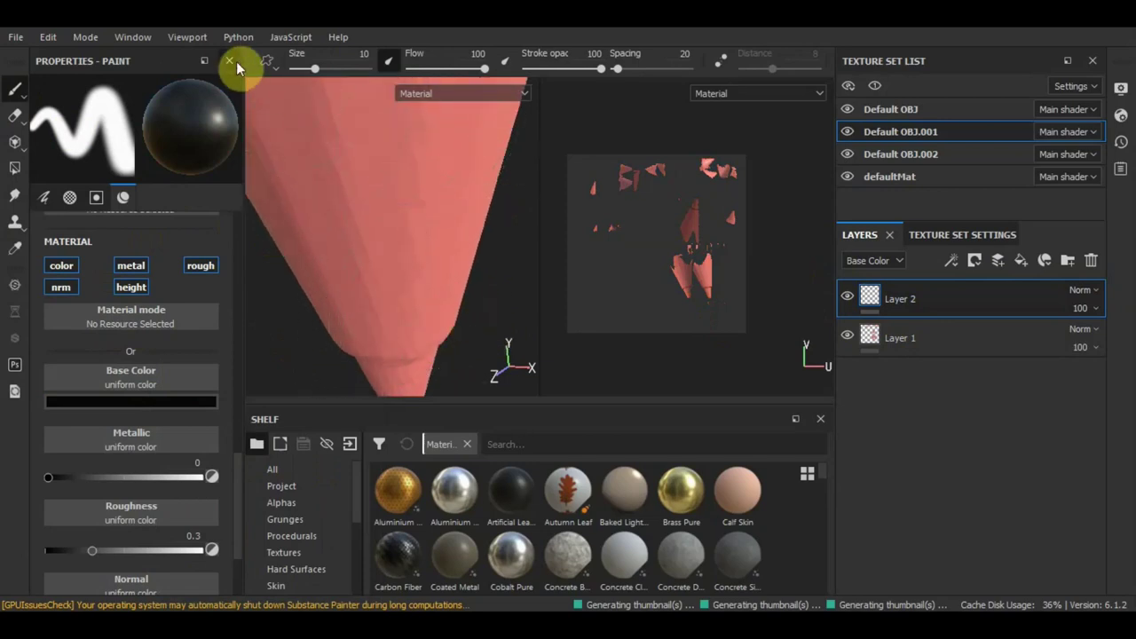
left_click(309, 69)
left_click_drag(309, 69, 305, 68)
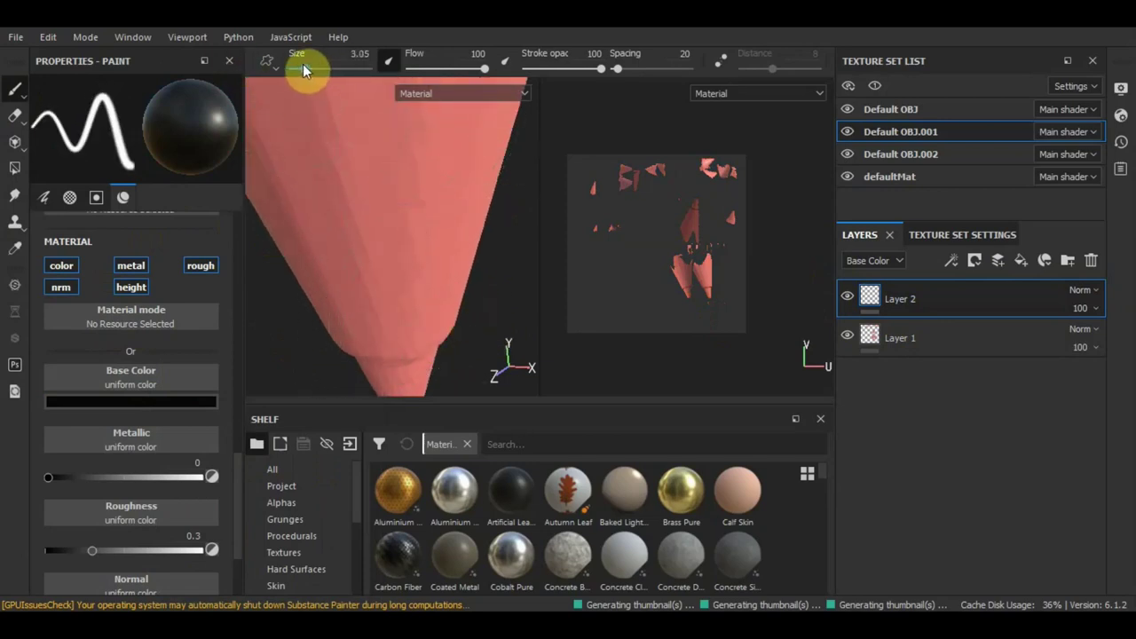
left_click_drag(504, 342, 500, 287, "alt")
middle_click_drag(502, 297, 489, 127, "alt")
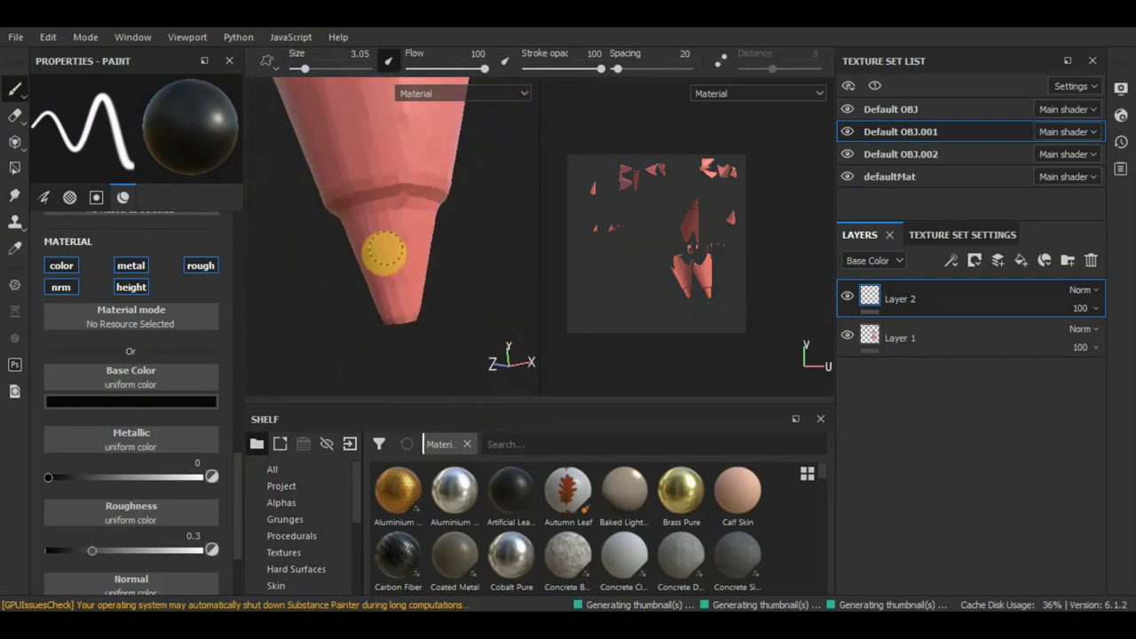
left_click_drag(418, 254, 400, 261)
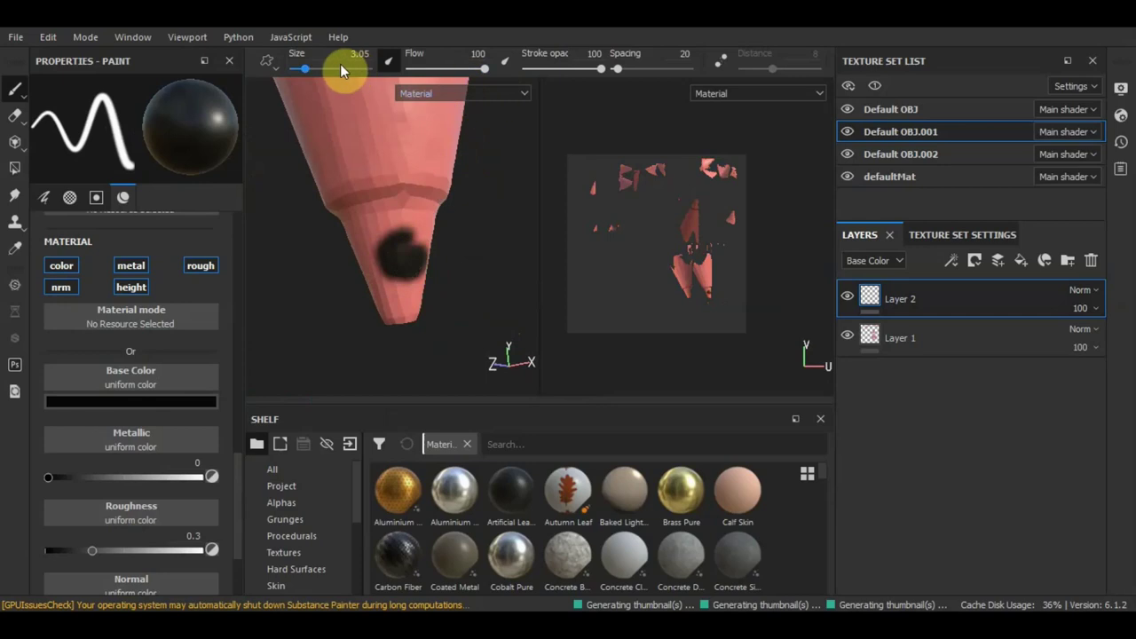
left_click_drag(309, 68, 321, 68)
mouse_move(400, 279)
left_mouse_down()
mouse_move(423, 281)
mouse_move(354, 277)
mouse_move(426, 274)
mouse_move(350, 261)
mouse_move(431, 259)
left_mouse_up()
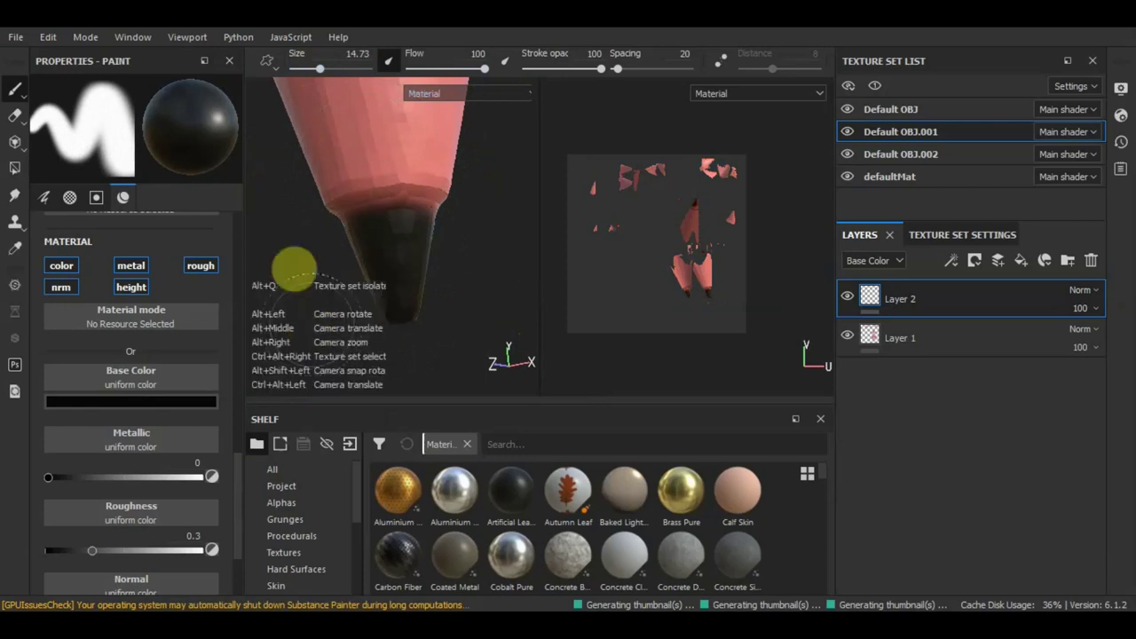
Orbit around the painted tip to inspect it, then select the Default OBJ.002 texture set
mouse_move(291, 263)
left_mouse_down("alt")
mouse_move(502, 240)
mouse_move(406, 172)
mouse_move(470, 310)
mouse_move(422, 258)
left_mouse_up("alt")
mouse_move(422, 258)
right_mouse_down("shift")
mouse_move(480, 254)
mouse_move(348, 288)
right_mouse_up("shift")
mouse_move(347, 288)
left_mouse_down("alt")
mouse_move(432, 274)
mouse_move(282, 277)
mouse_move(452, 218)
left_mouse_up("alt")
middle_click_drag(452, 219, 441, 341, "alt")
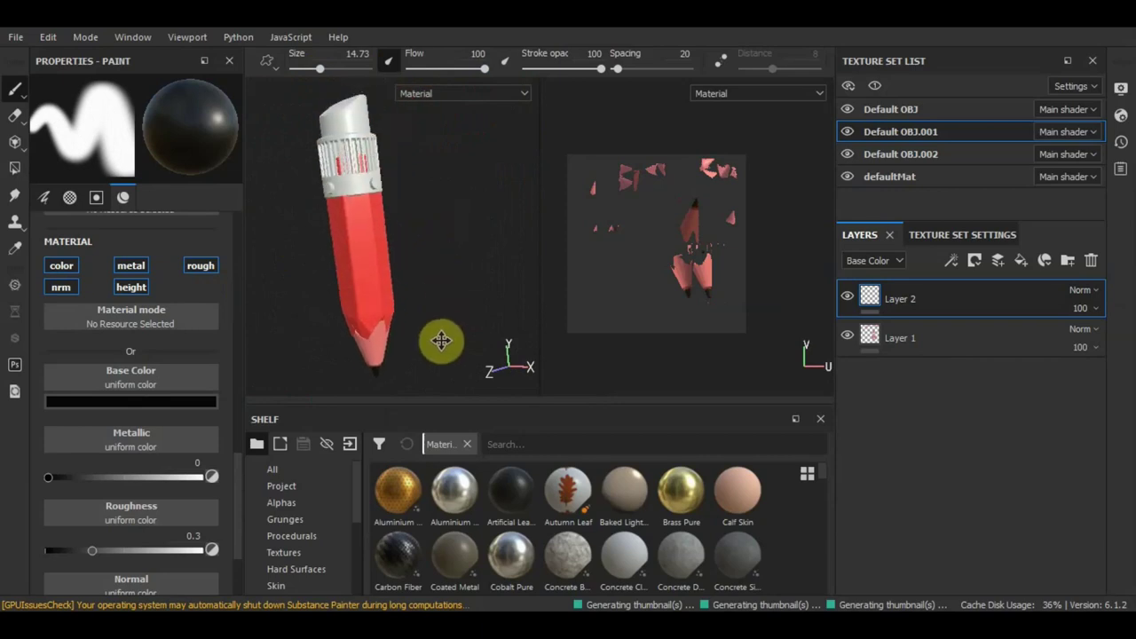
left_click(923, 156)
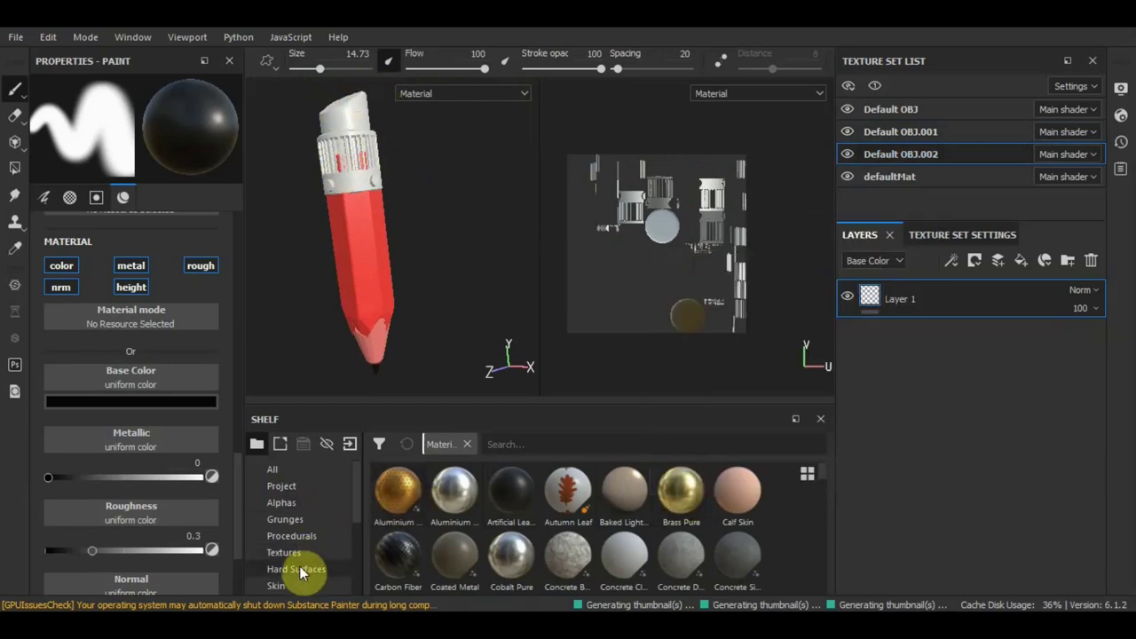
Drag the Nickel Pure shelf material onto the pencil's metal band as a fill layer
scroll(283, 512, "down", 2)
scroll(308, 546, "down", 1)
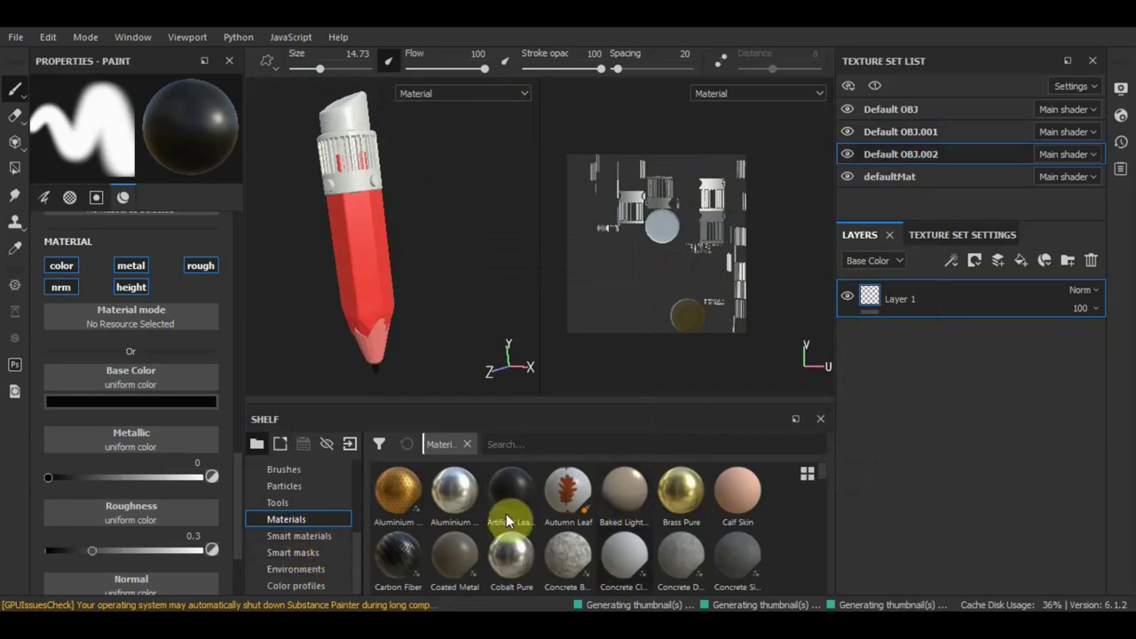
scroll(519, 525, "down", 5)
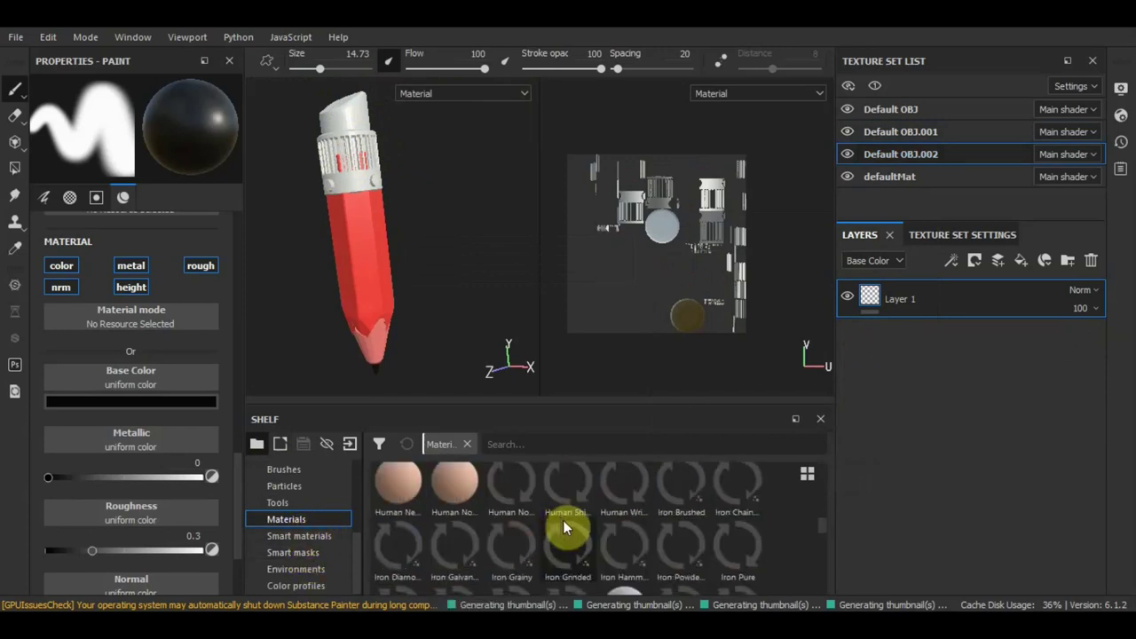
scroll(545, 520, "down", 2)
scroll(545, 528, "down", 3)
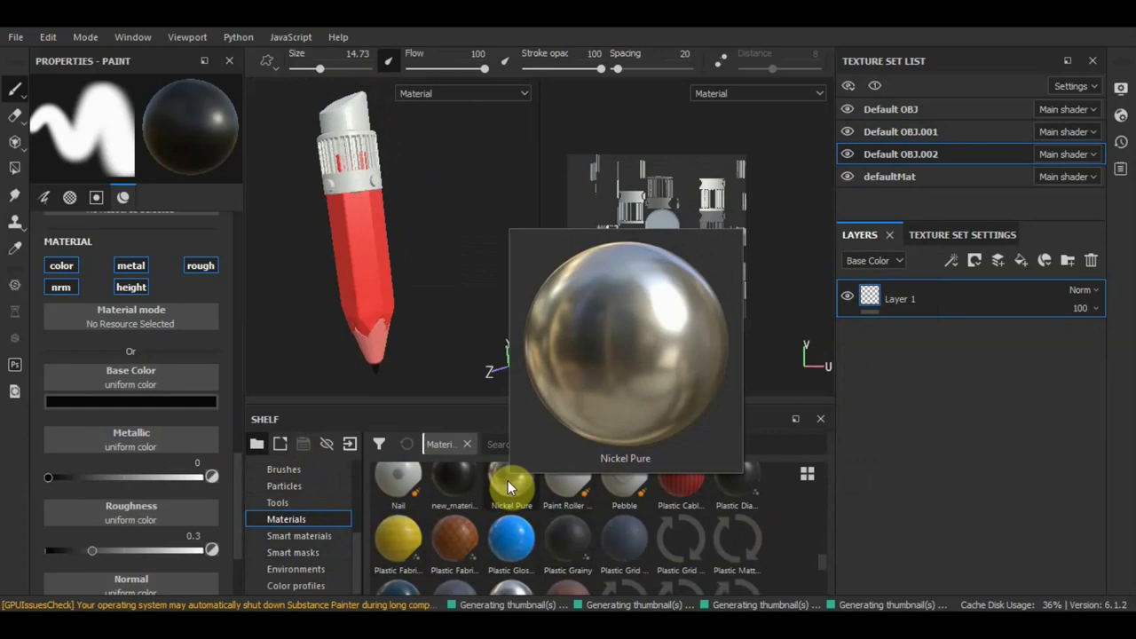
left_click_drag(507, 481, 349, 208)
left_click_drag(340, 169, 343, 157)
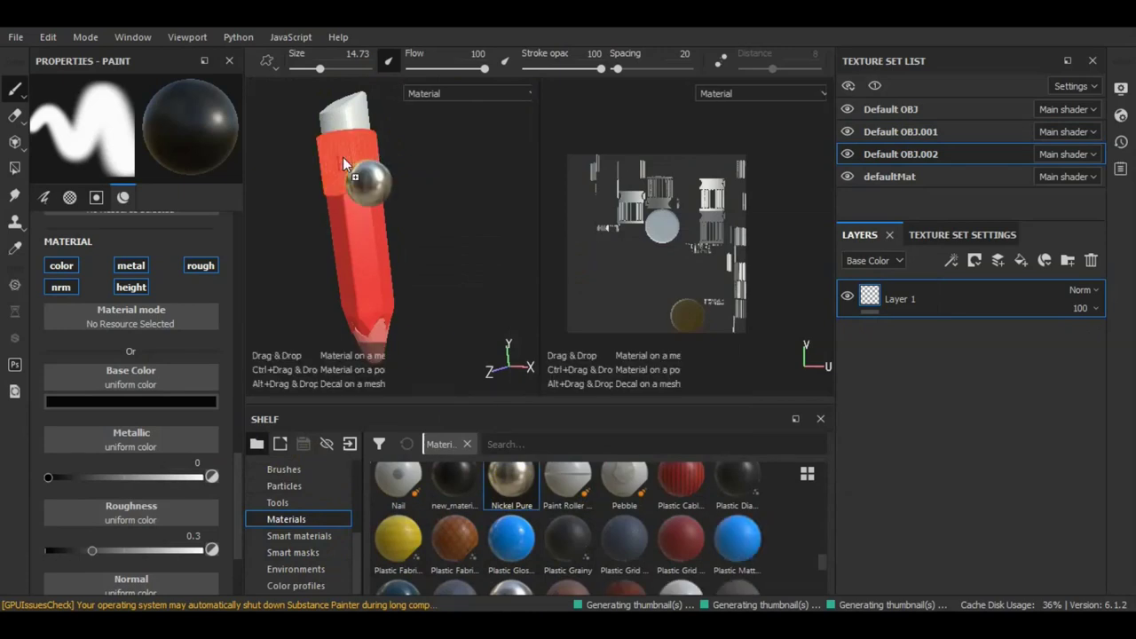
left_click_drag(347, 159, 839, 289)
left_click_drag(355, 182, 355, 182)
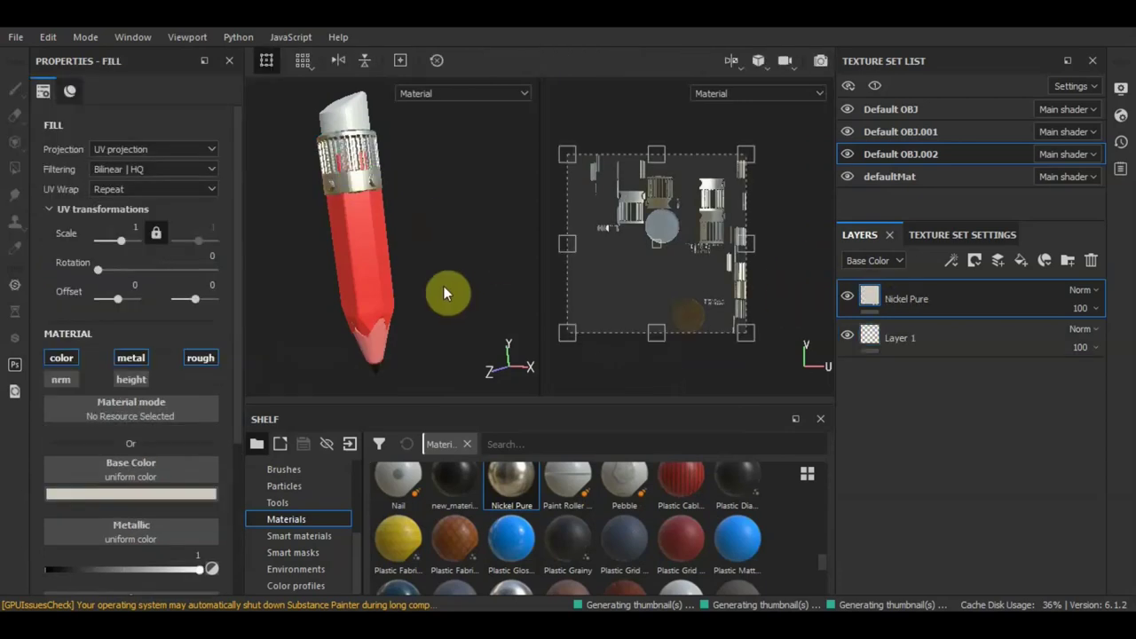
Set the Nickel Pure fill's UV scale to 3.09 and rotation to 60
scroll(347, 207, "up", 2)
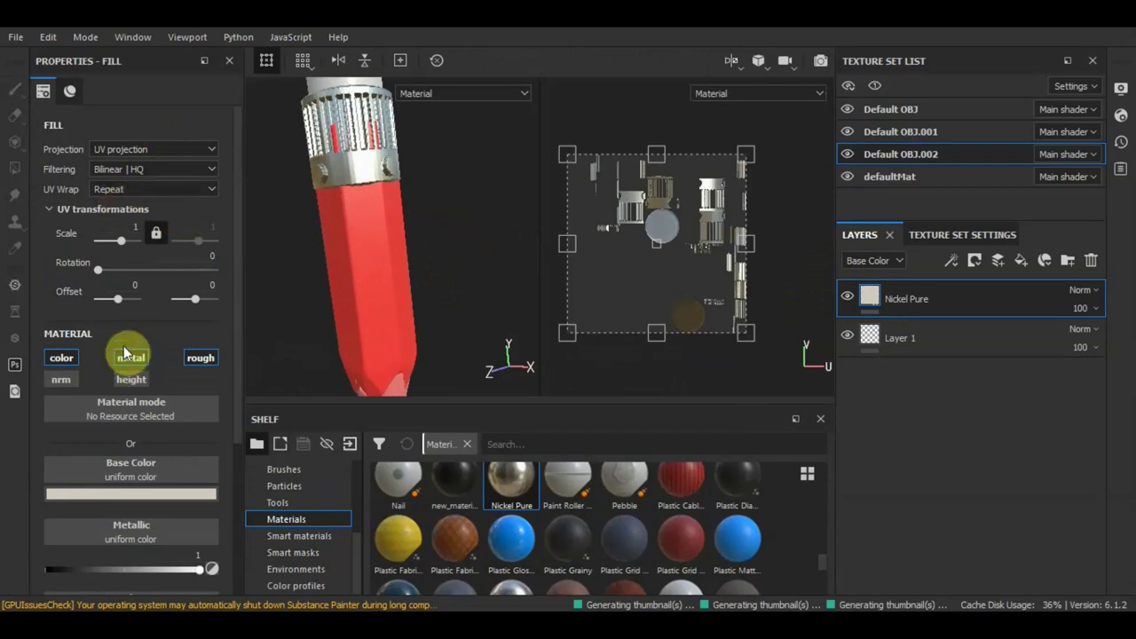
mouse_move(120, 247)
left_mouse_down()
mouse_move(108, 272)
mouse_move(124, 248)
left_mouse_up()
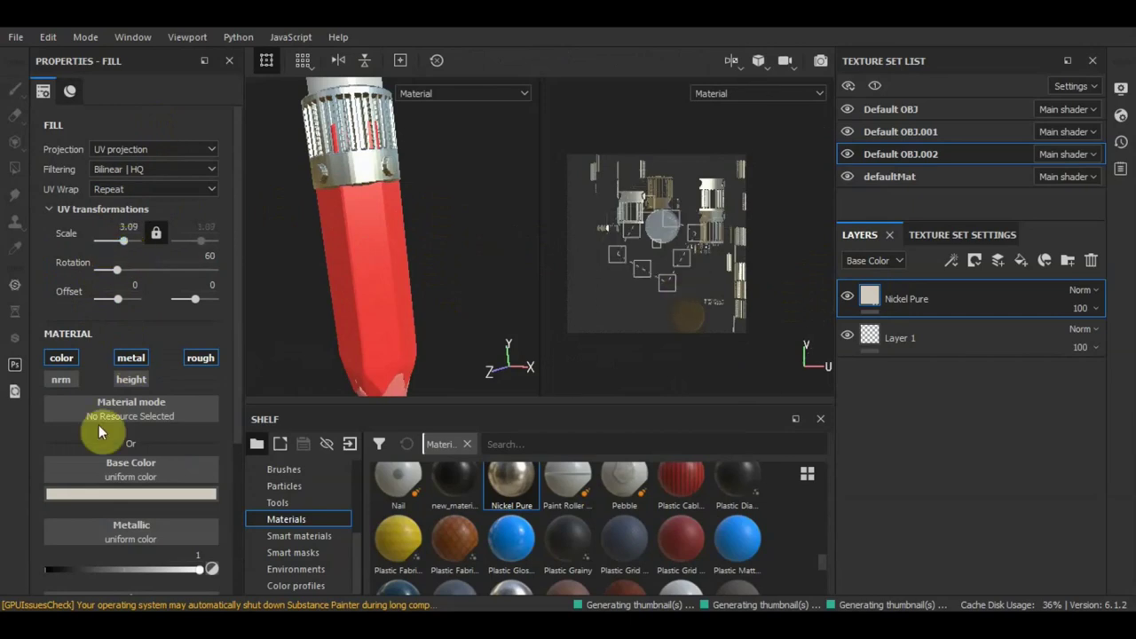
scroll(116, 462, "down", 2)
scroll(116, 457, "up", 1)
scroll(117, 457, "up", 1)
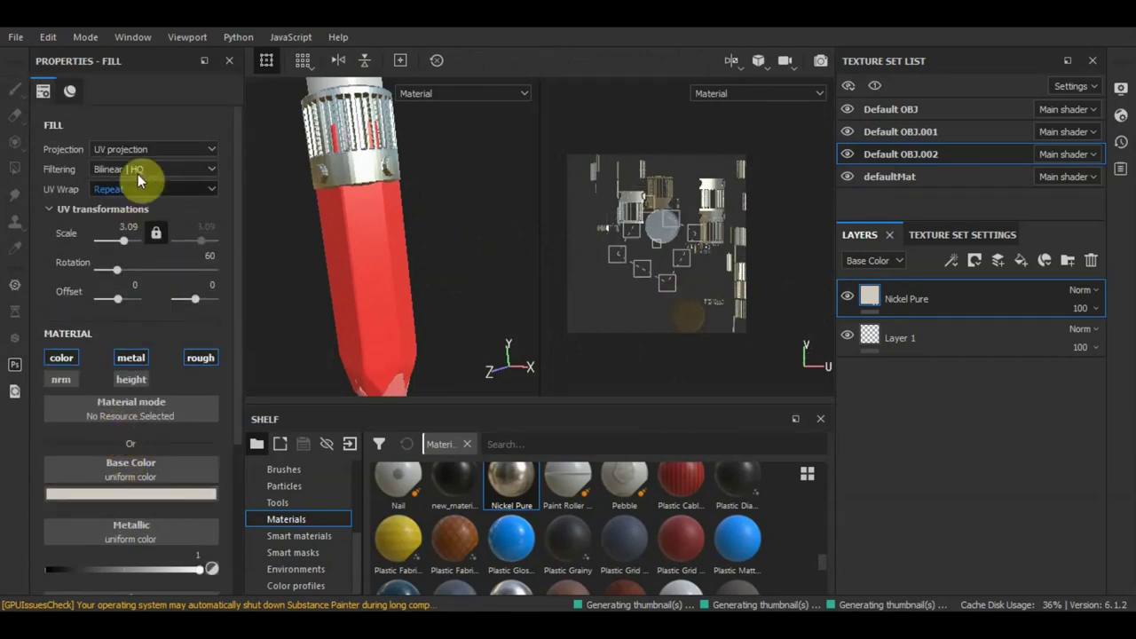
scroll(121, 340, "down", 3)
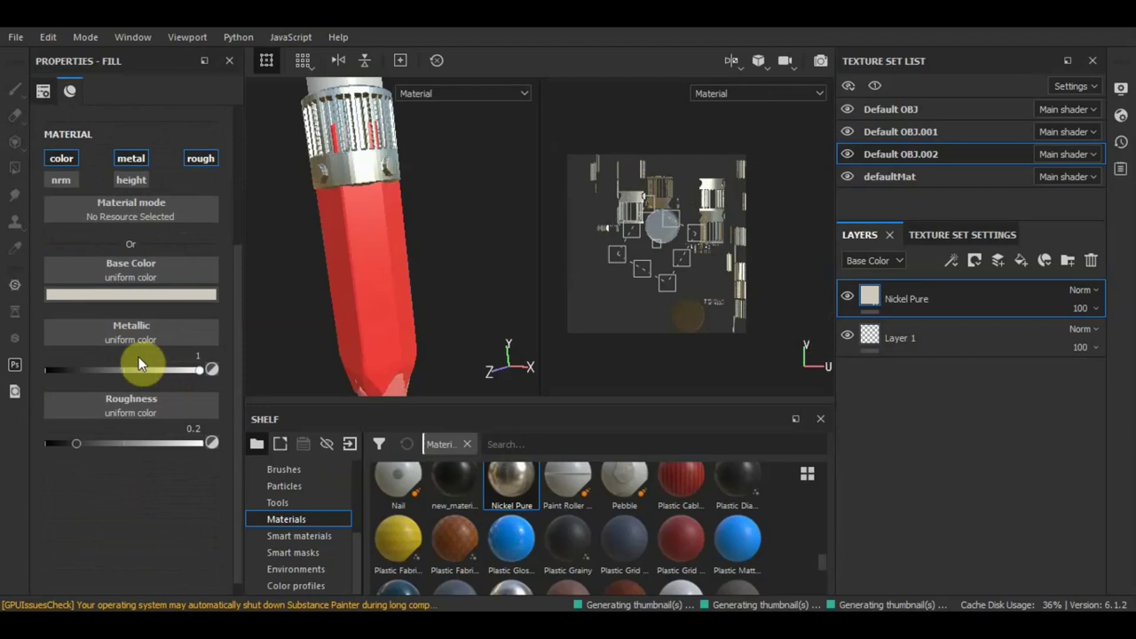
Tint the Nickel Pure base colour to a dark, muted brass
left_click(131, 297)
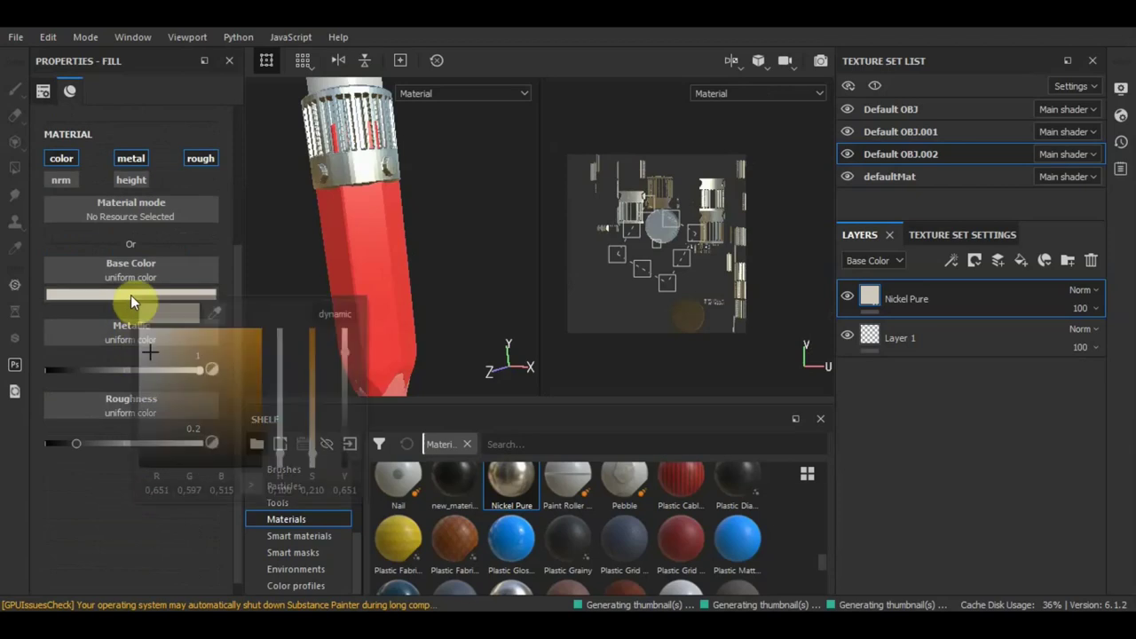
left_click(218, 345)
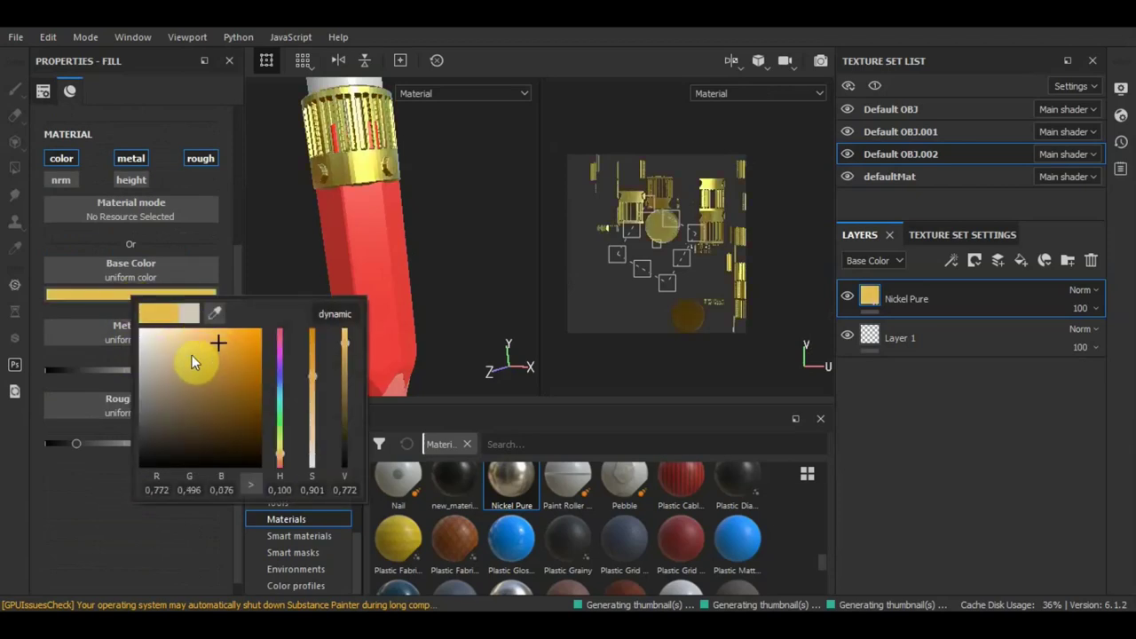
left_click(204, 357)
left_click(192, 388)
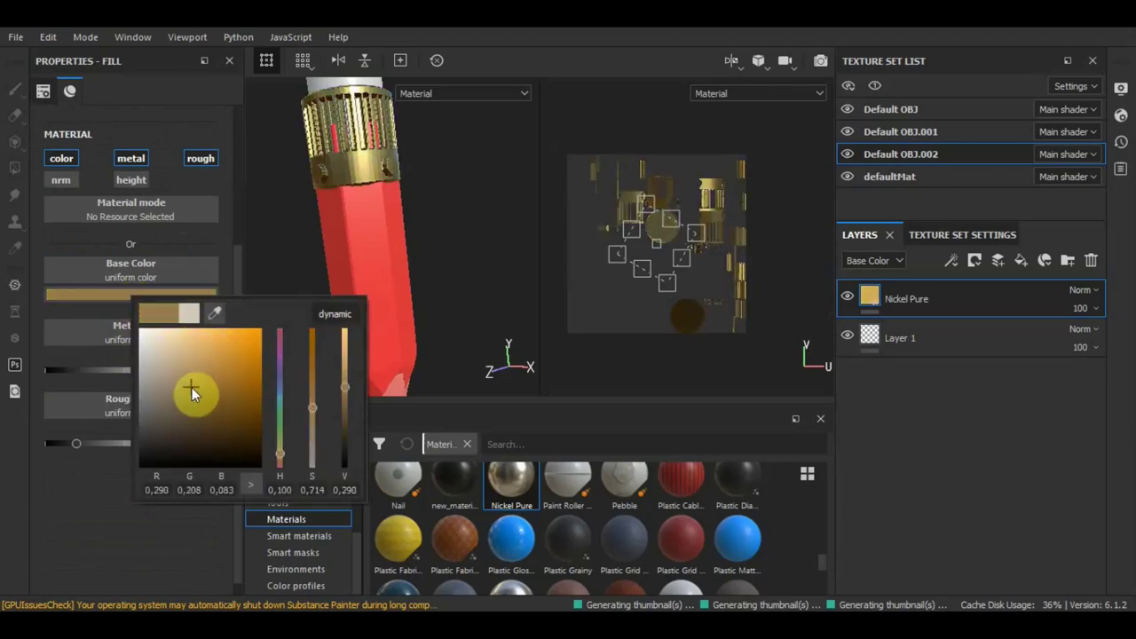
left_click_drag(192, 394, 175, 403)
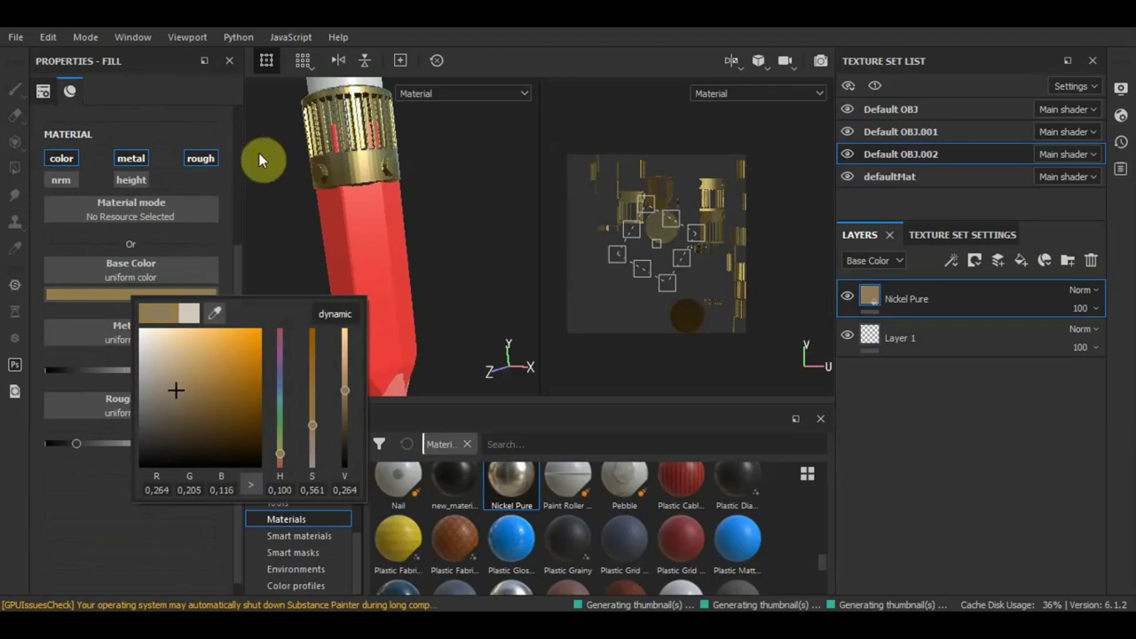
left_click(206, 118)
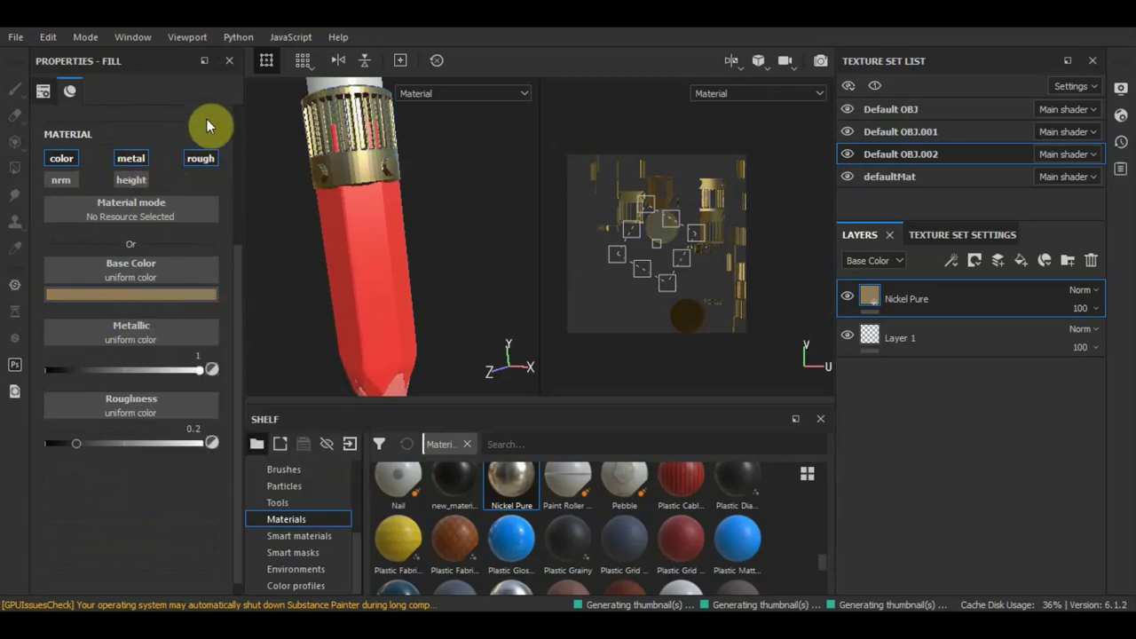
scroll(132, 196, "up", 3)
scroll(132, 196, "up", 1)
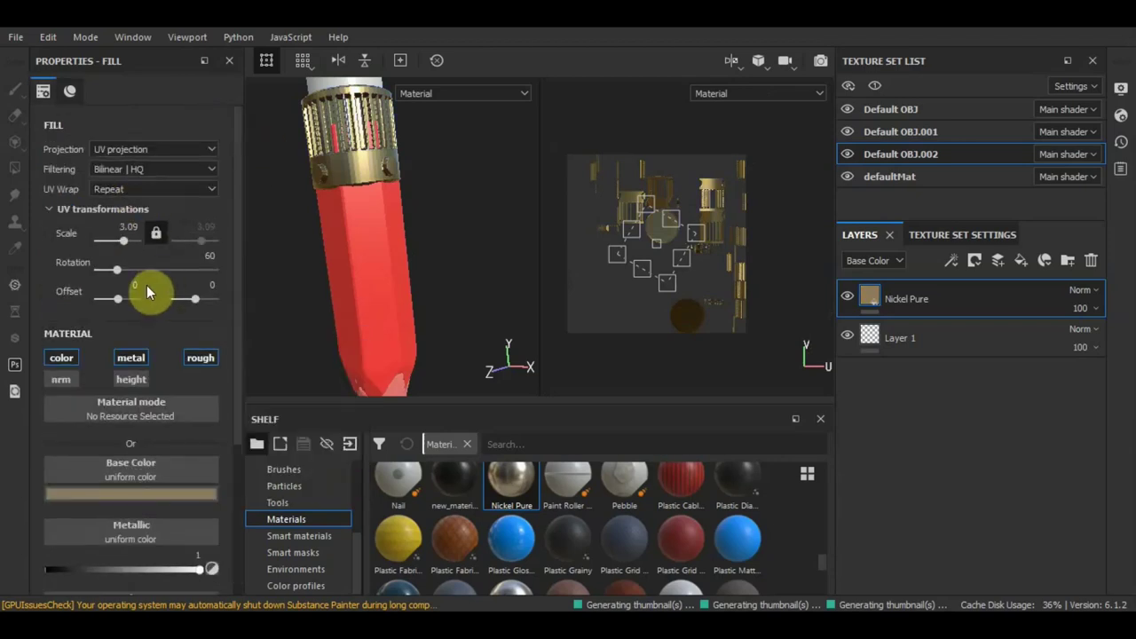
Move Layer 1 above the Nickel Pure layer, then select the defaultMat texture set
double_click(910, 341)
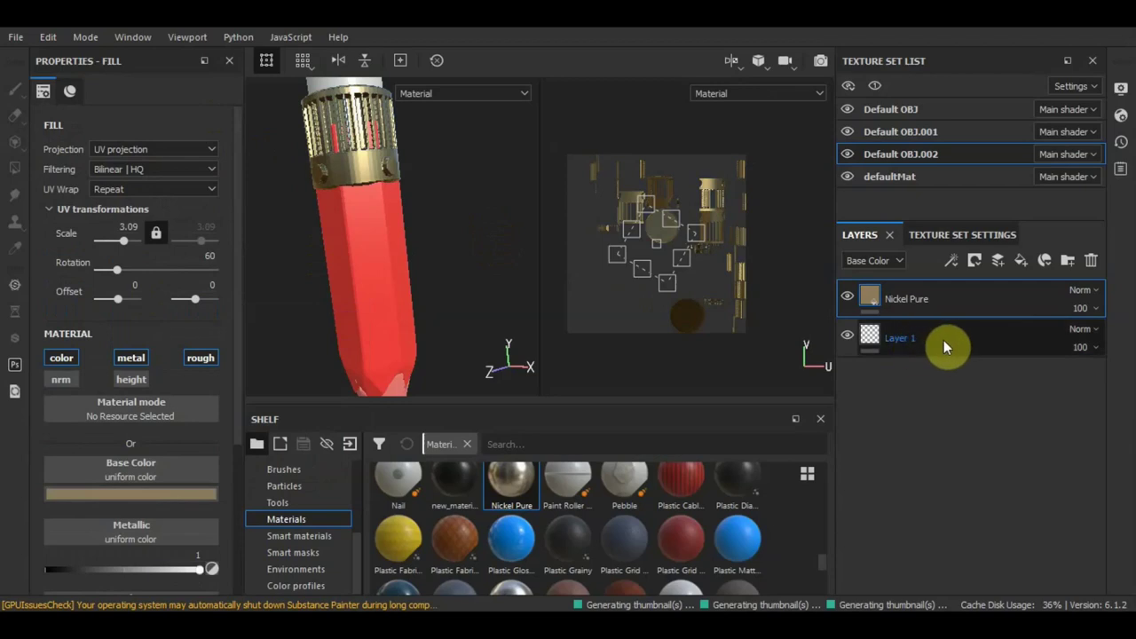
key("Return")
left_click_drag(947, 290, 946, 292)
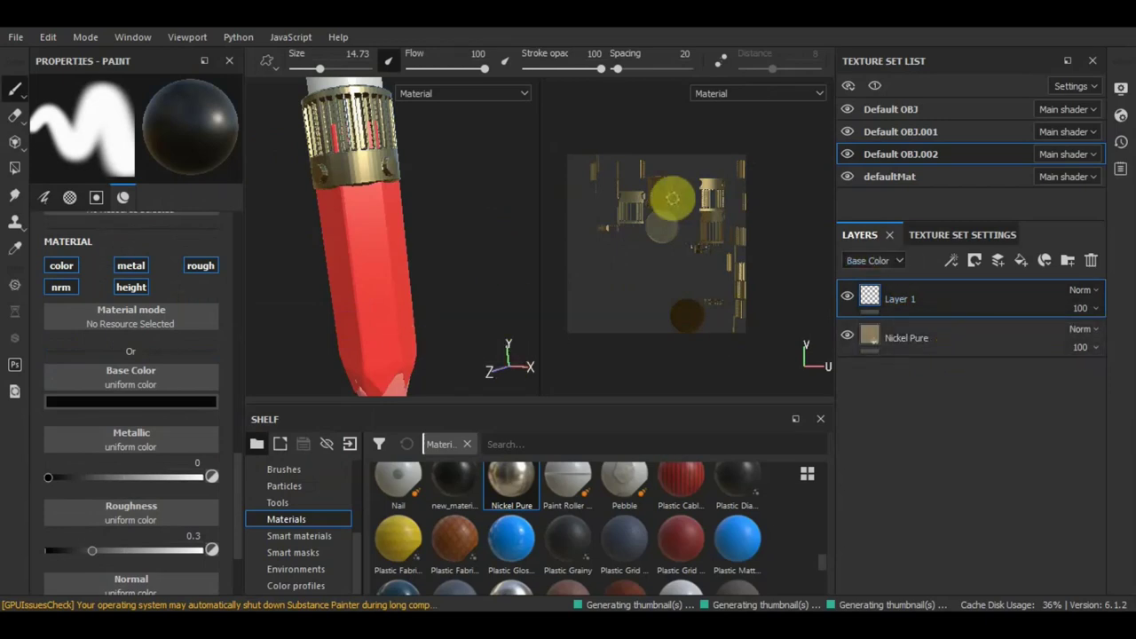
double_click(892, 177)
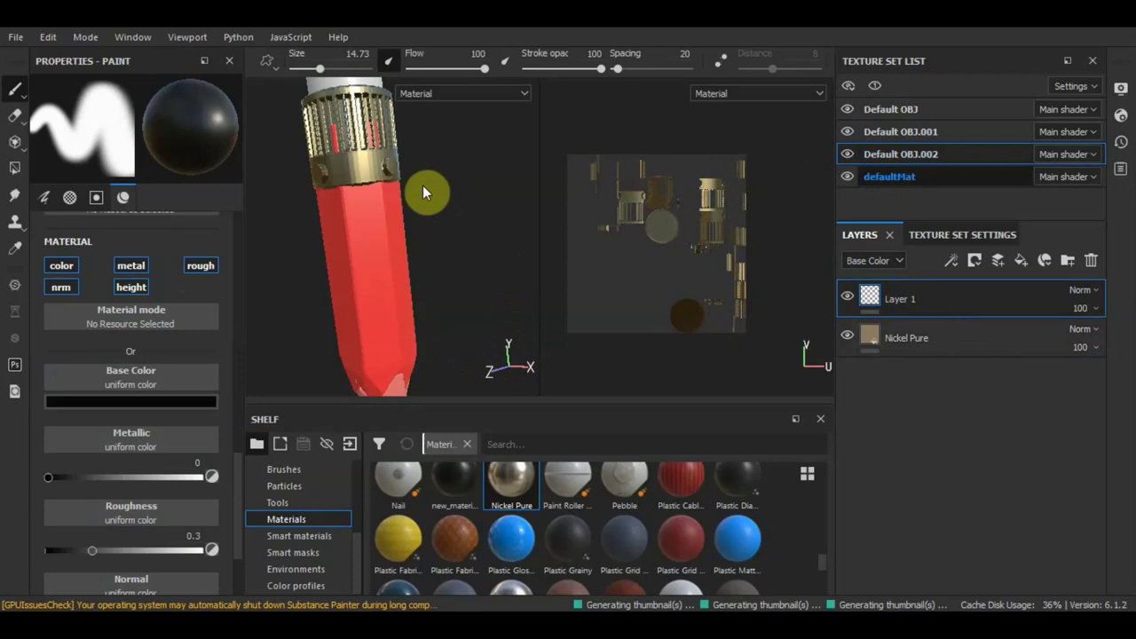
Frame the pencil and replace the existing layer with a new empty paint layer
key("f")
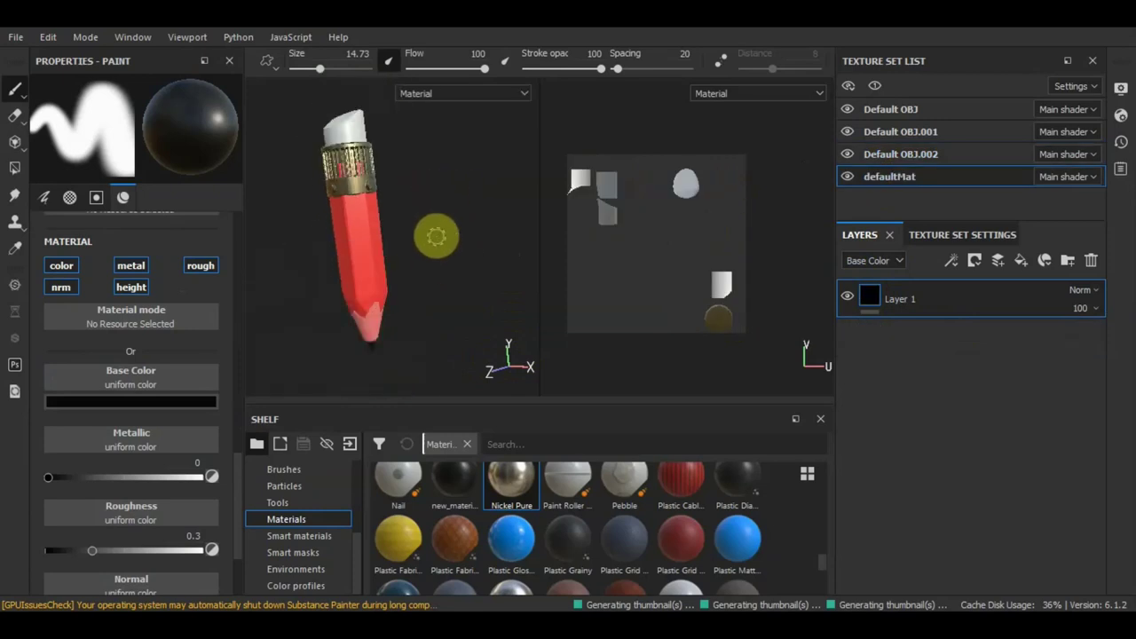
left_click_drag(424, 204, 433, 259, "alt")
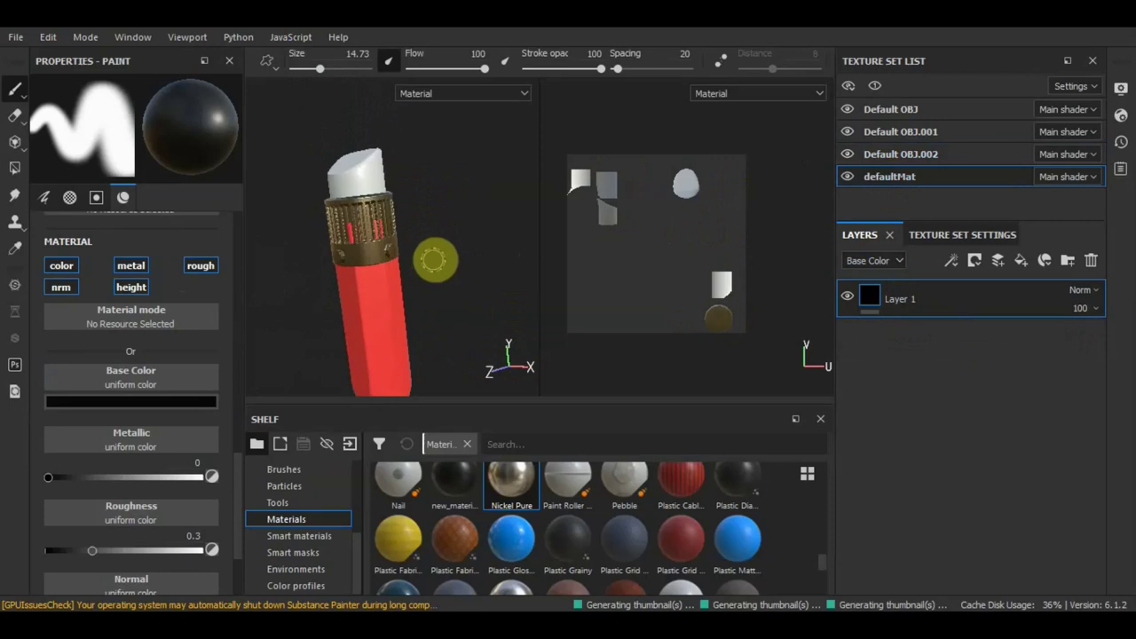
scroll(435, 260, "up", 2)
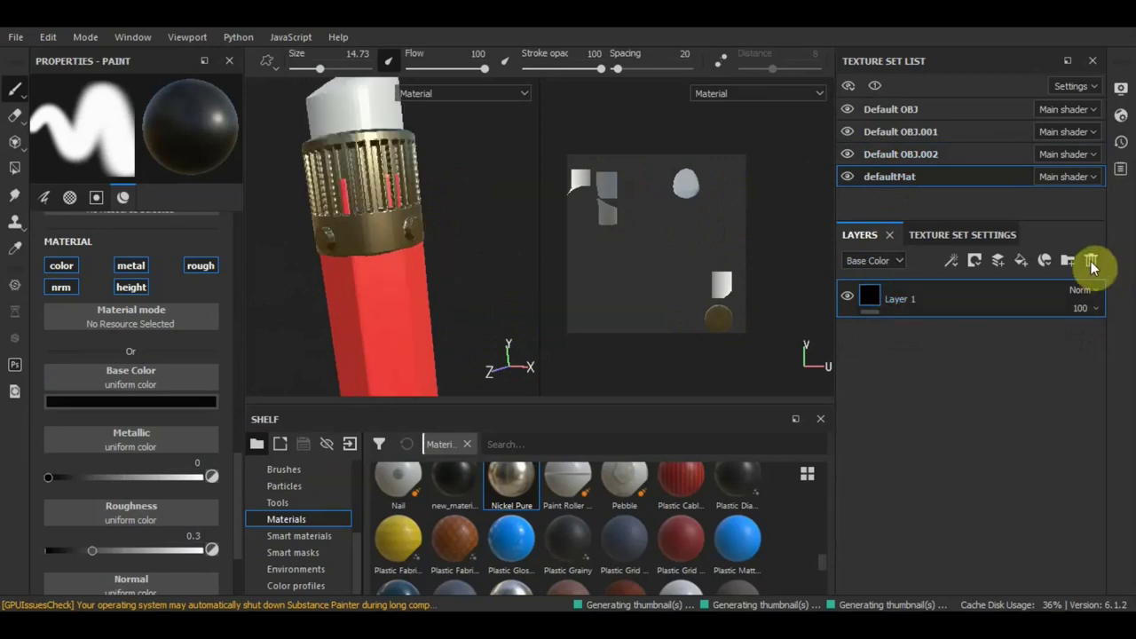
left_click(1091, 262)
left_click(1001, 260)
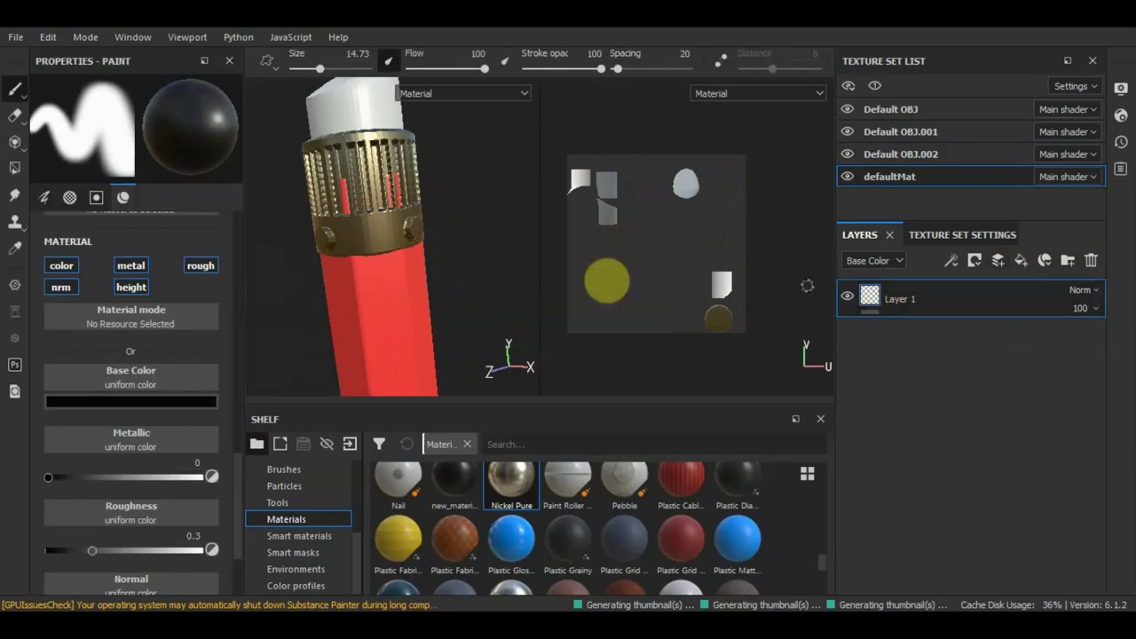
Set the brush colour to olive yellow (0.381, 0.384, 0.012), test a stroke on the cap, and undo it
left_click(145, 400)
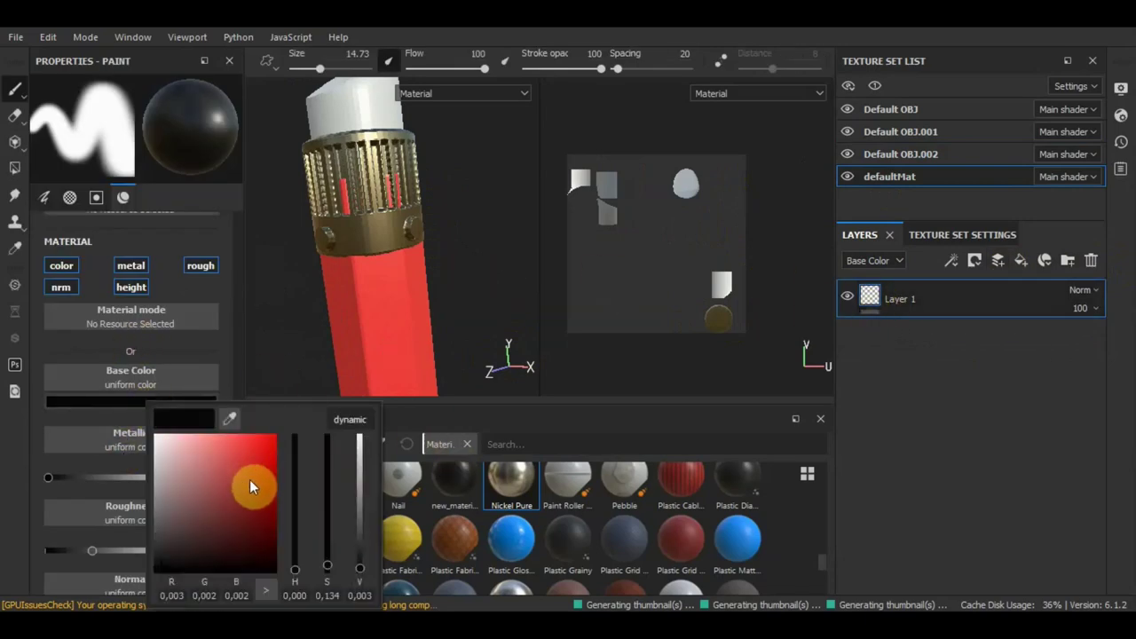
mouse_move(266, 482)
left_mouse_down()
mouse_move(254, 503)
mouse_move(261, 523)
mouse_move(260, 448)
mouse_move(263, 530)
mouse_move(253, 482)
left_mouse_up()
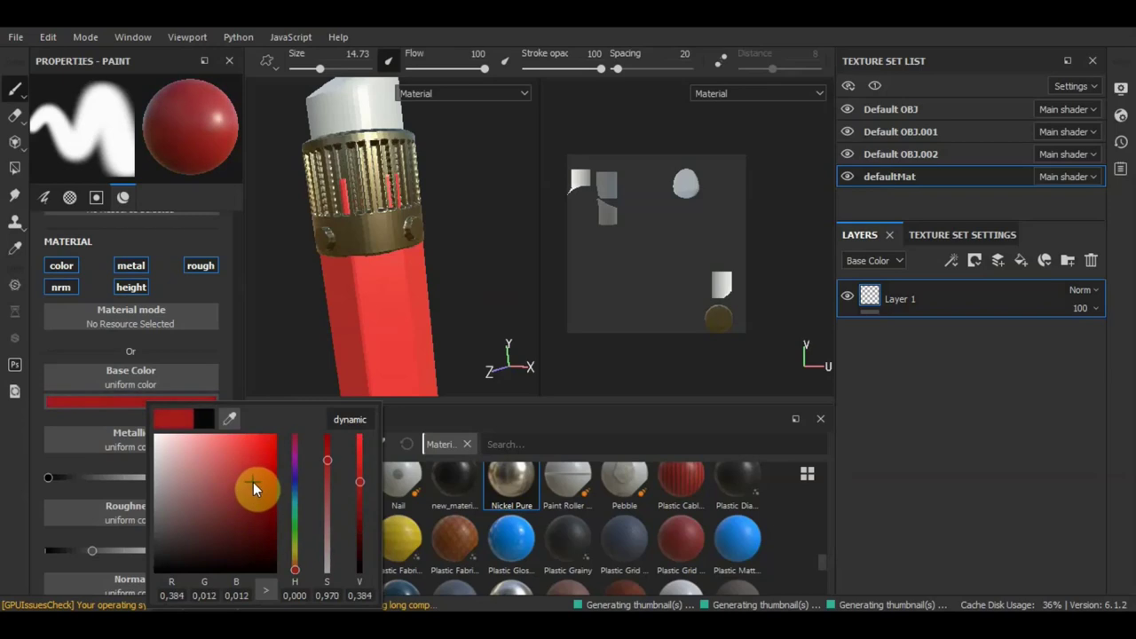
left_click(297, 550)
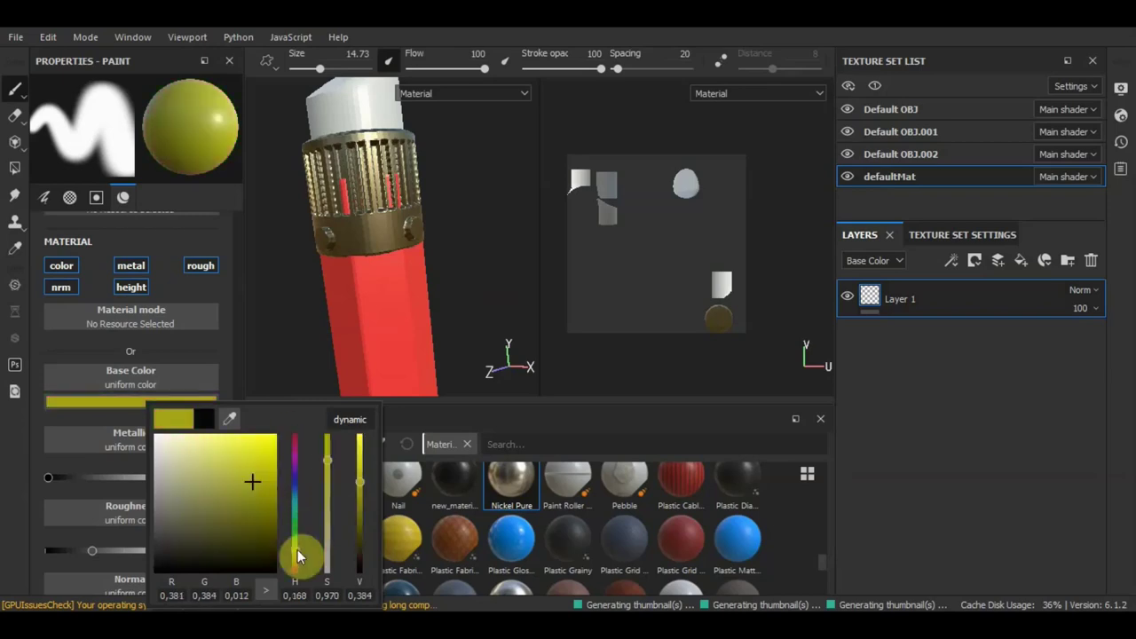
left_click(347, 127)
left_click_drag(327, 107, 415, 96)
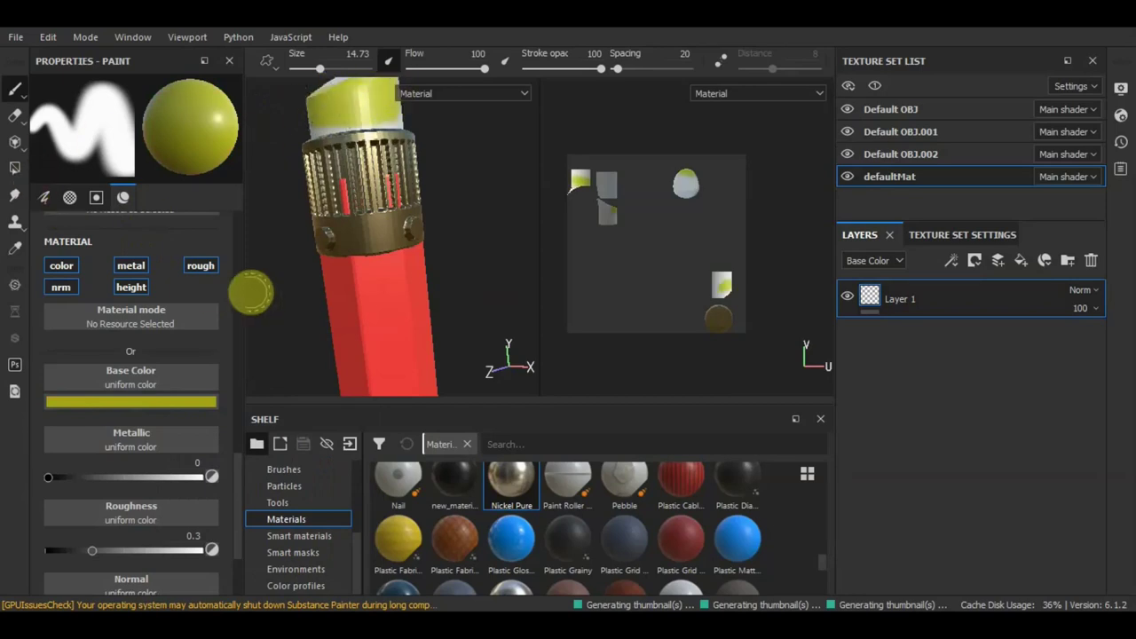
key("ctrl+z")
key("ctrl+z")
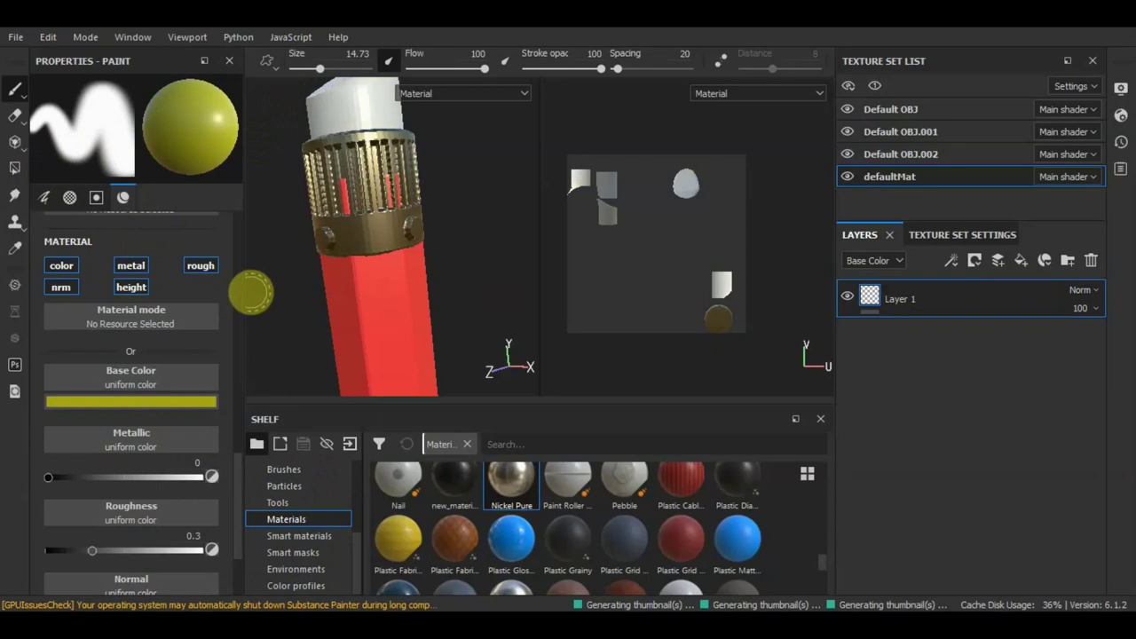
left_click_drag(492, 228, 497, 307, "alt")
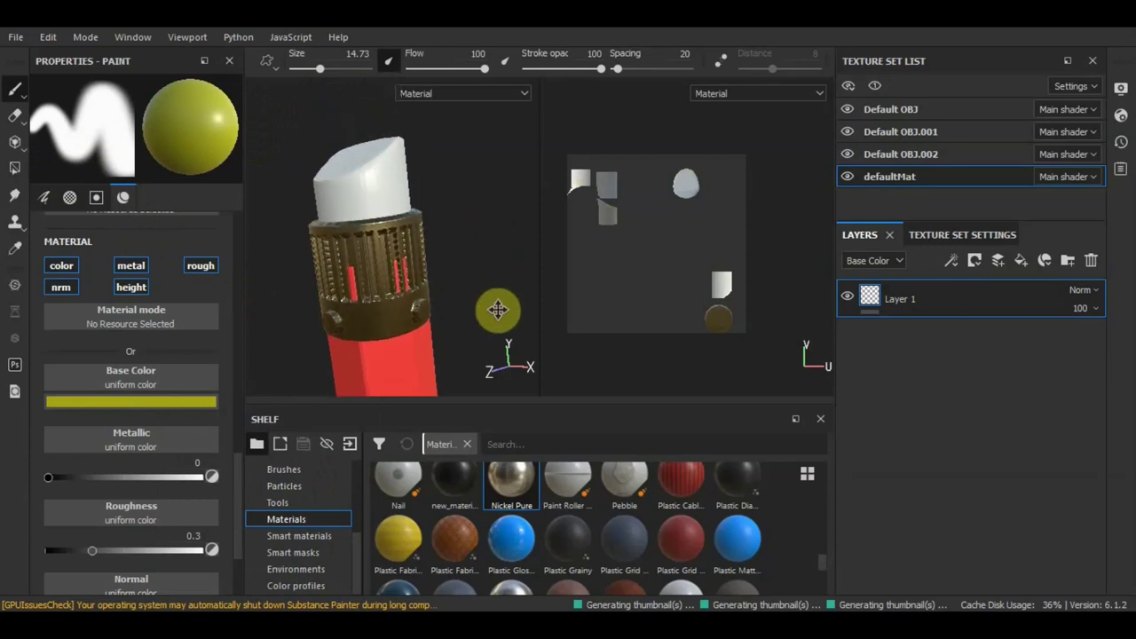
Choose the Polygon Fill tool with a yellow-green fill colour
left_click(15, 168)
left_click(373, 185)
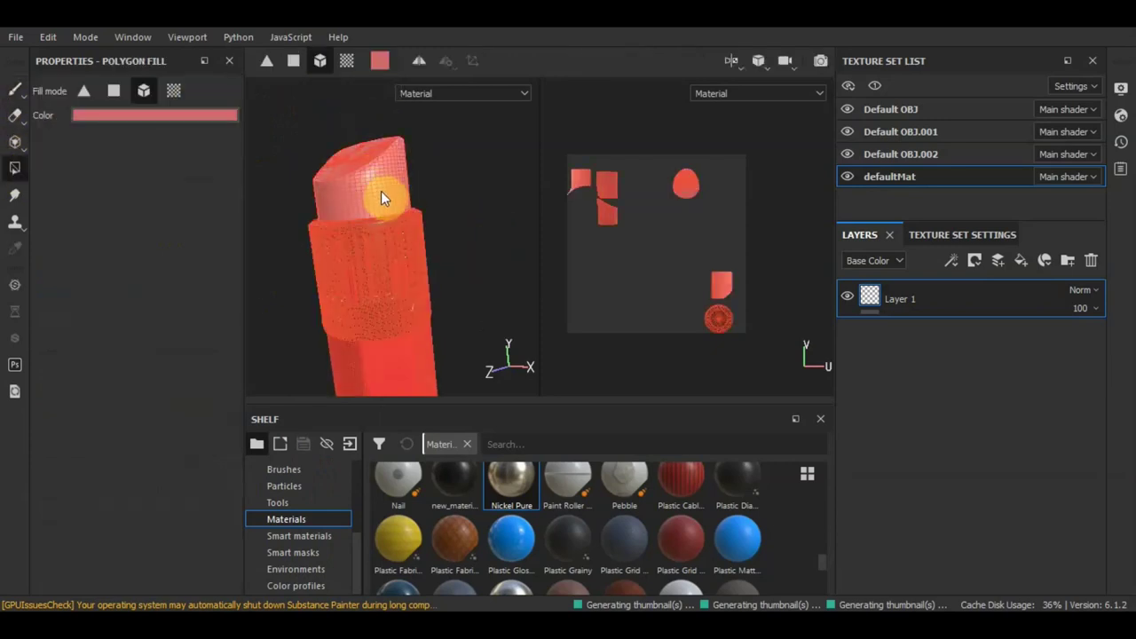
left_click(154, 117)
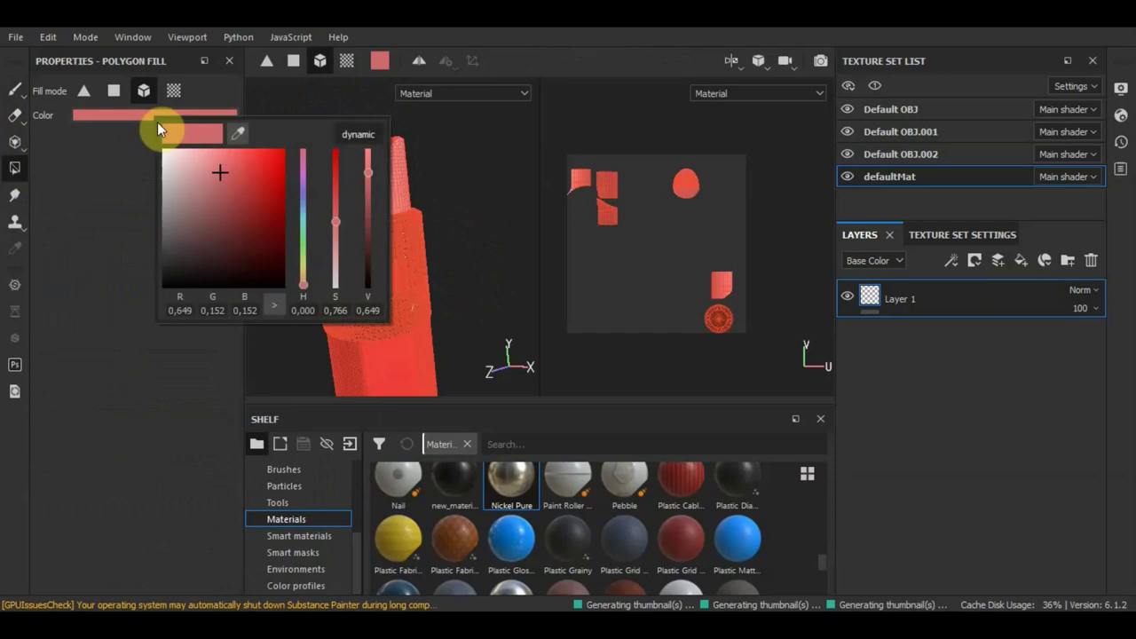
left_click(302, 262)
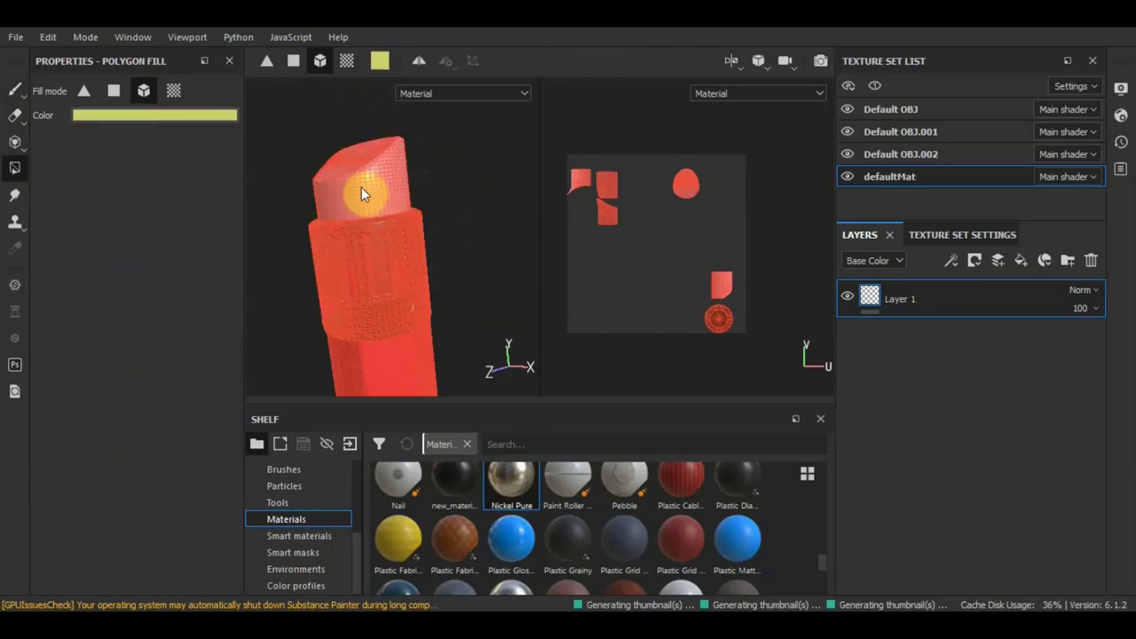
Fill the defaultMat cap yellow-green on Layer 1 and orbit in to check it
left_click(360, 192)
left_click_drag(452, 190, 361, 200, "alt")
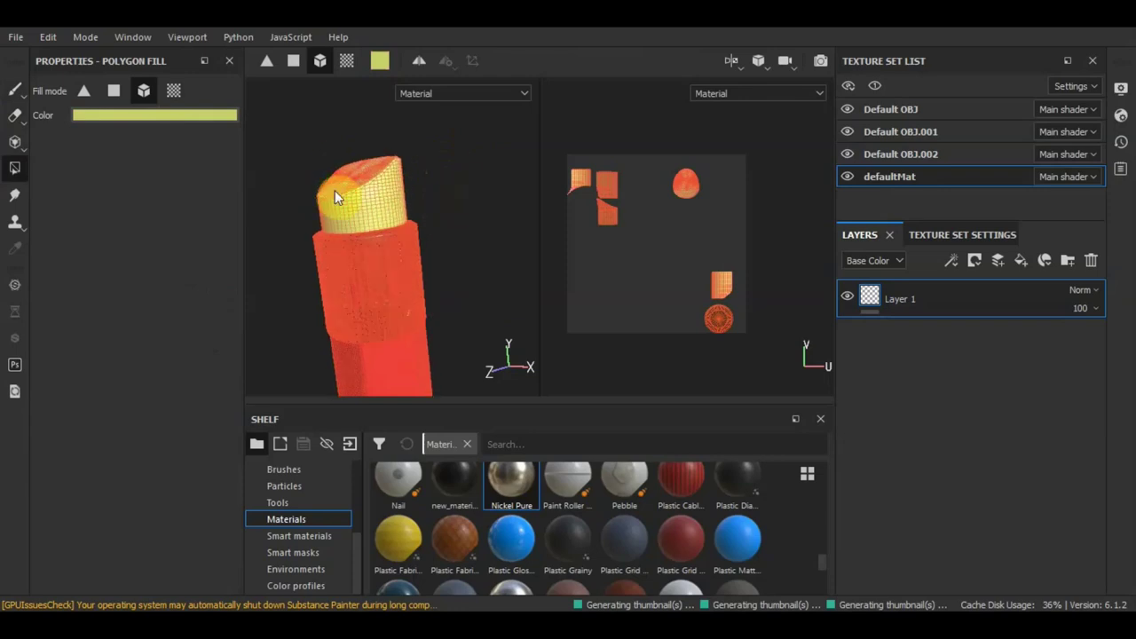
scroll(393, 209, "up", 5)
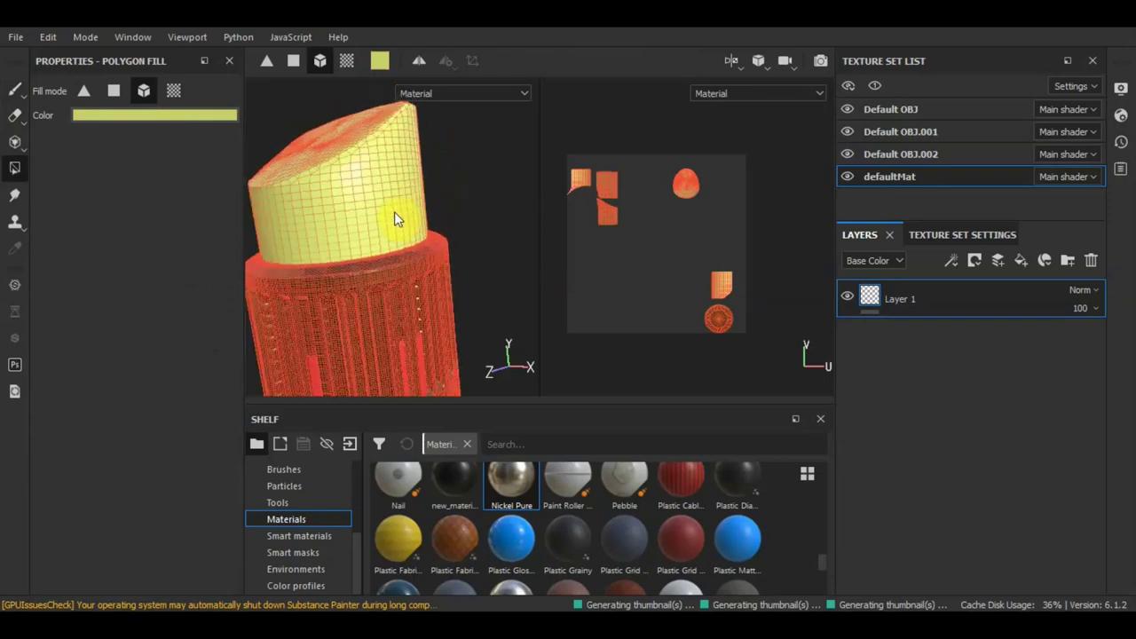
left_click_drag(362, 211, 323, 238, "alt")
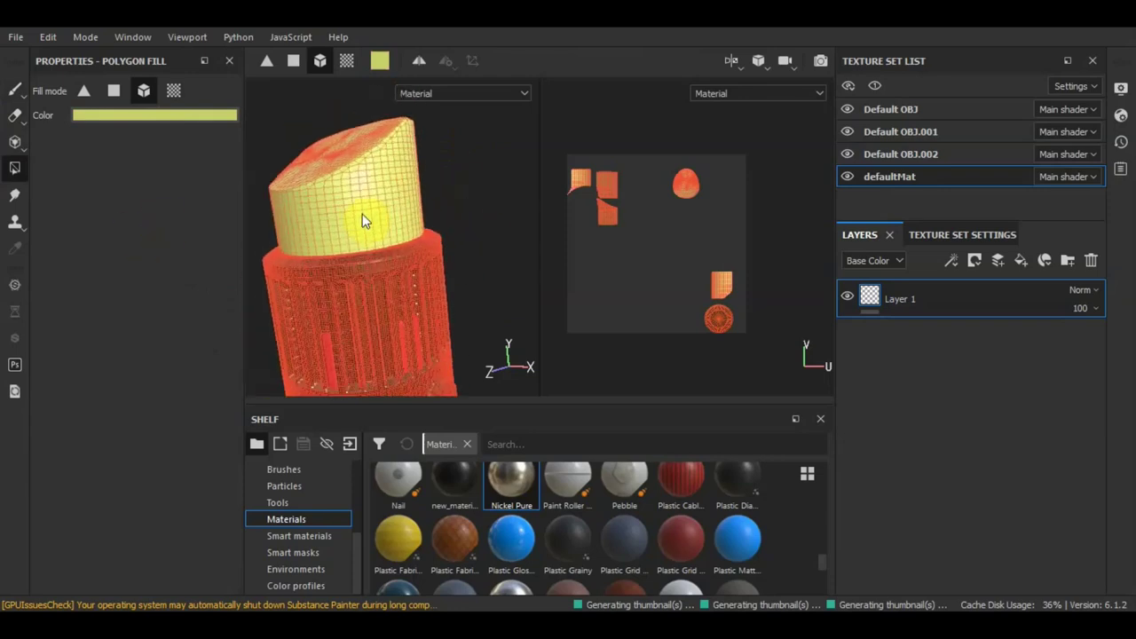
scroll(379, 222, "down", 2)
scroll(374, 214, "down", 1)
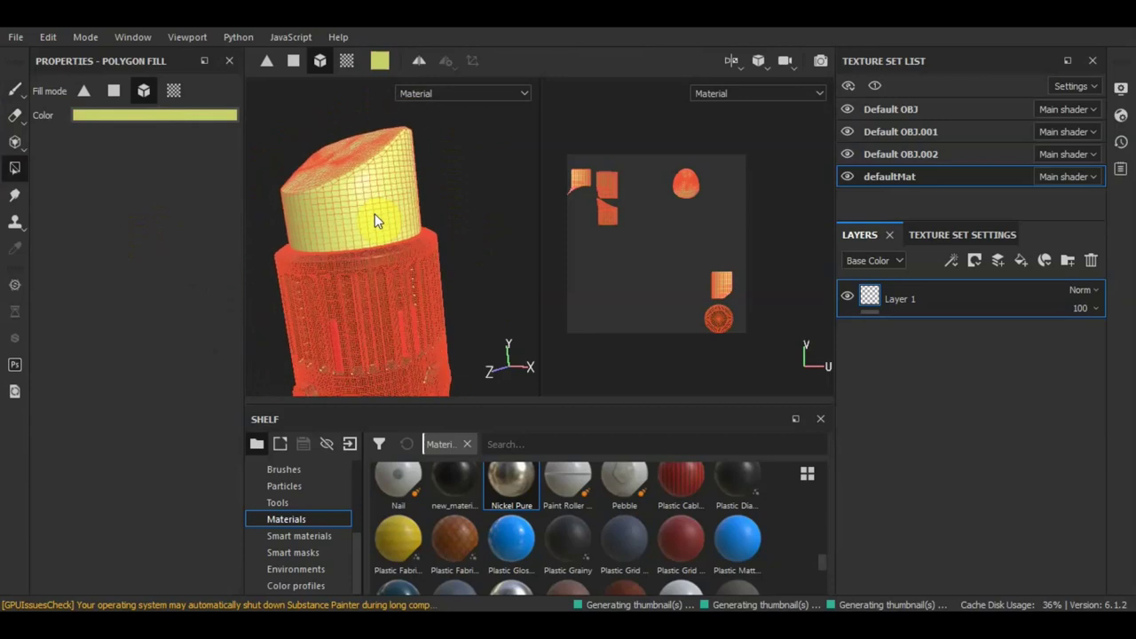
scroll(374, 214, "down", 1)
scroll(375, 215, "down", 1)
scroll(375, 214, "down", 1)
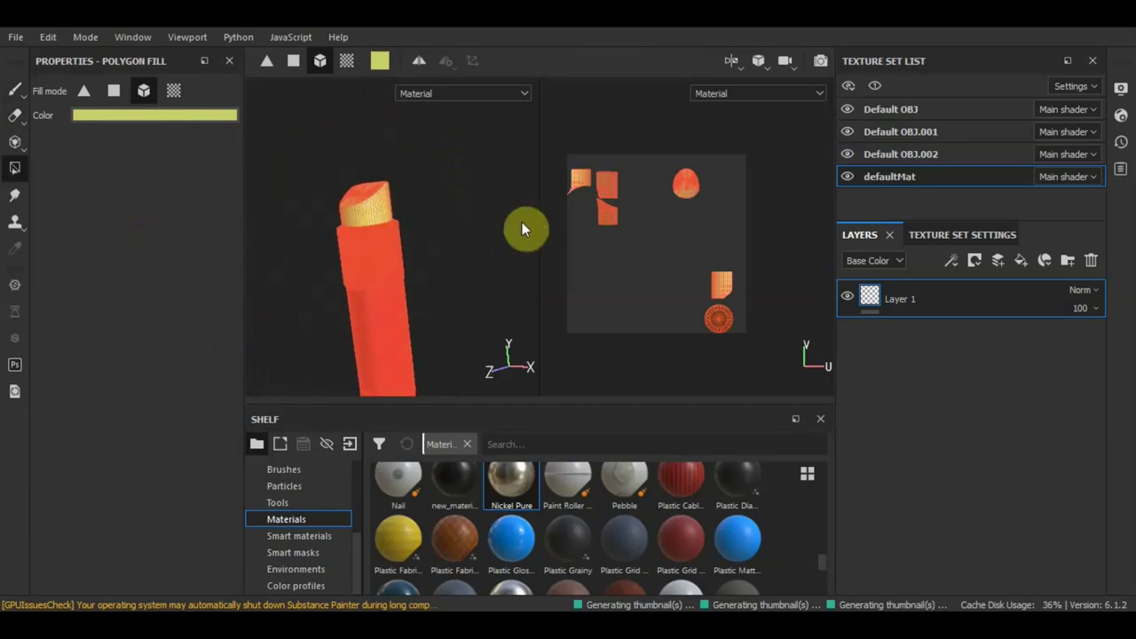
Set the mesh wireframe color to dark grey in the viewport Display Settings
left_click(1119, 86)
scroll(960, 406, "down", 1)
scroll(960, 406, "down", 5)
scroll(958, 411, "down", 5)
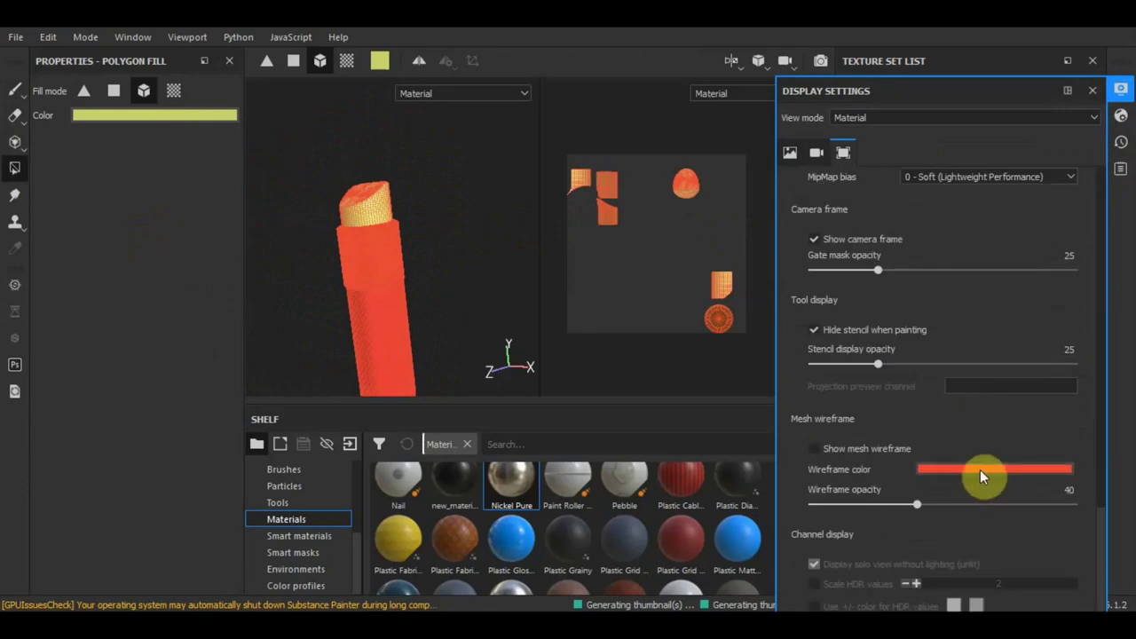
left_click(980, 471)
left_click(916, 390)
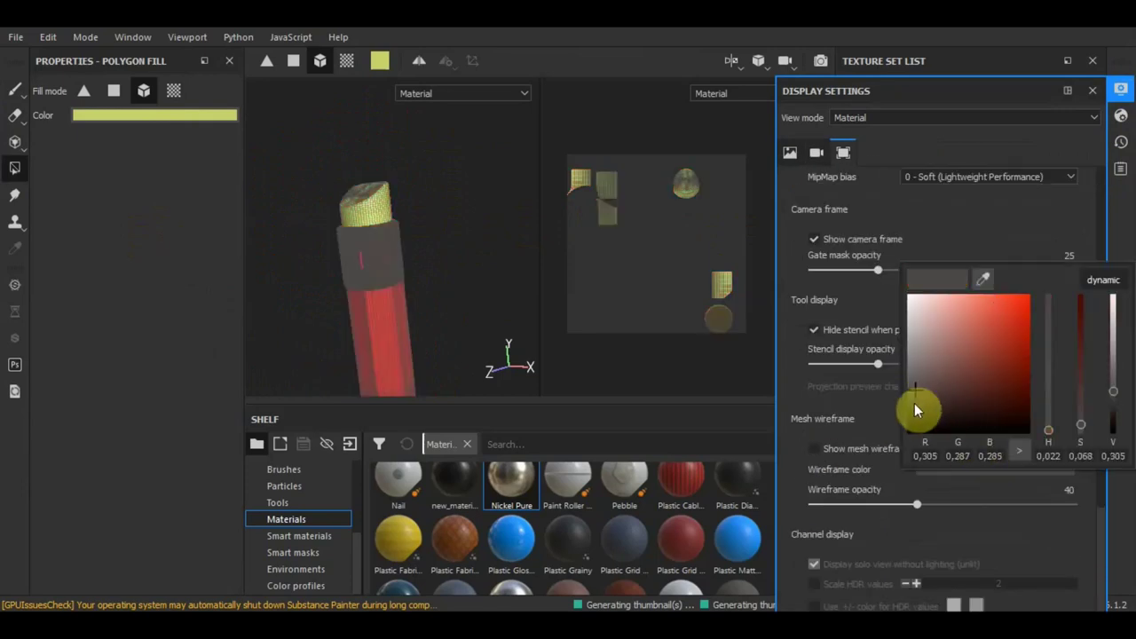
left_click(951, 226)
Enable Activate Temporal Anti-Aliasing in the display settings
scroll(949, 228, "up", 1)
scroll(949, 228, "up", 4)
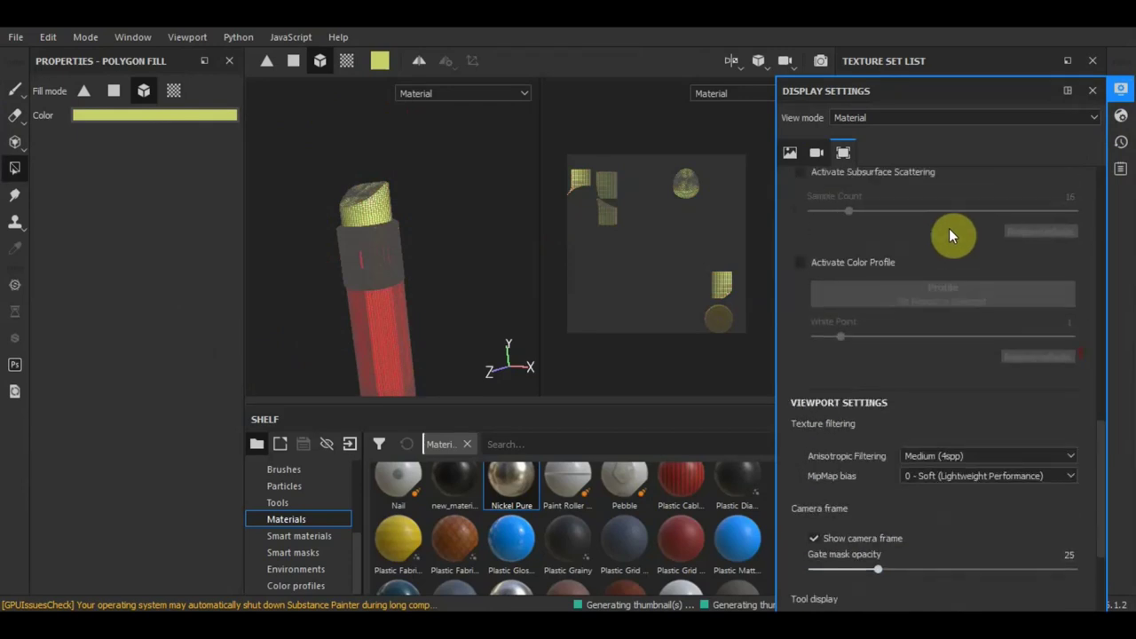
scroll(949, 228, "up", 4)
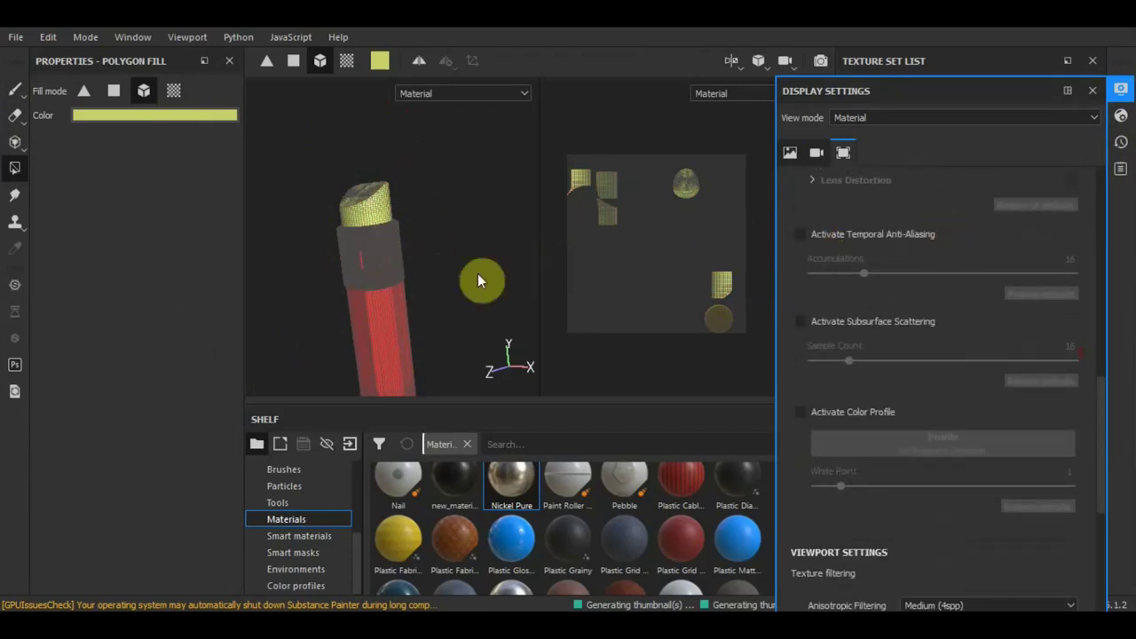
left_click(800, 235)
Switch back to the Paint tool, stand the pencil upright and close Display Settings
scroll(417, 270, "up", 2)
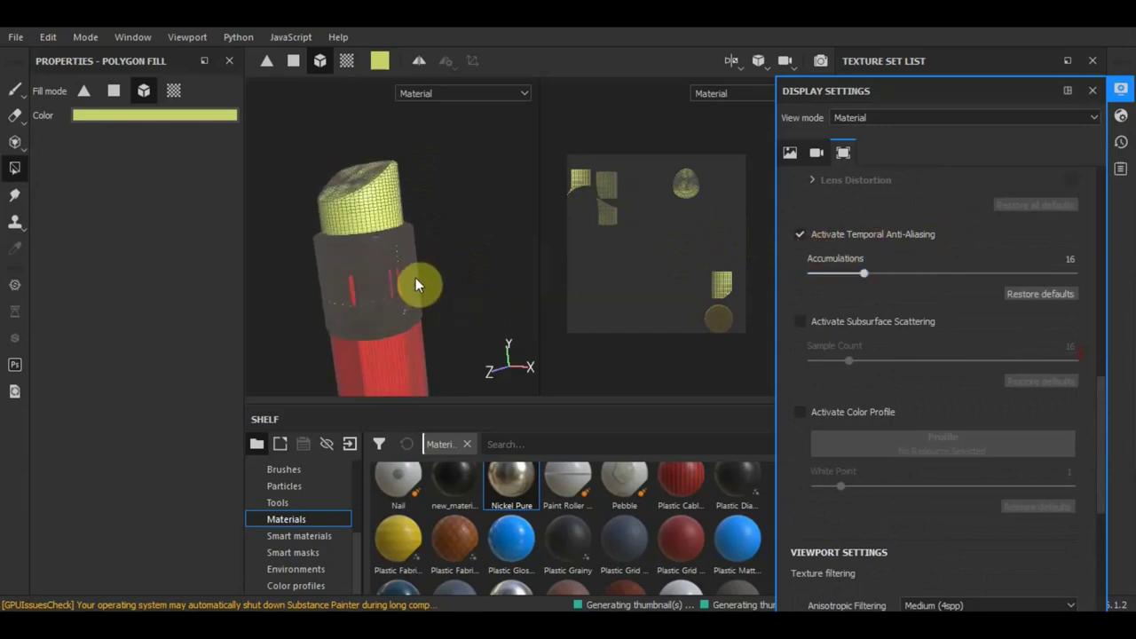
scroll(415, 278, "up", 2)
scroll(415, 278, "up", 2)
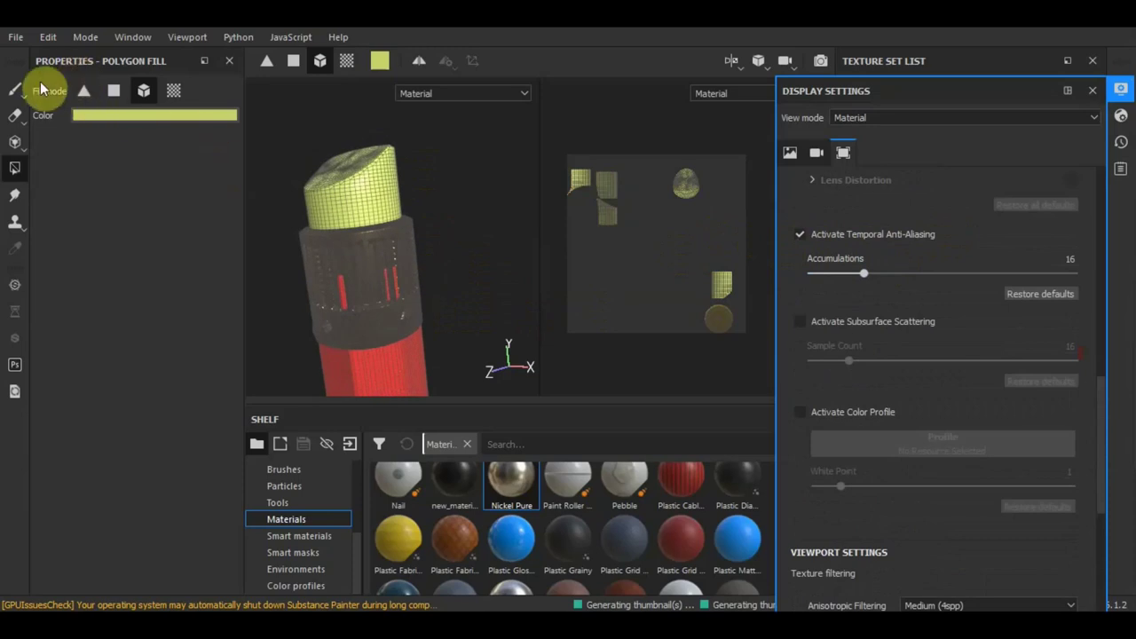
left_click(18, 90)
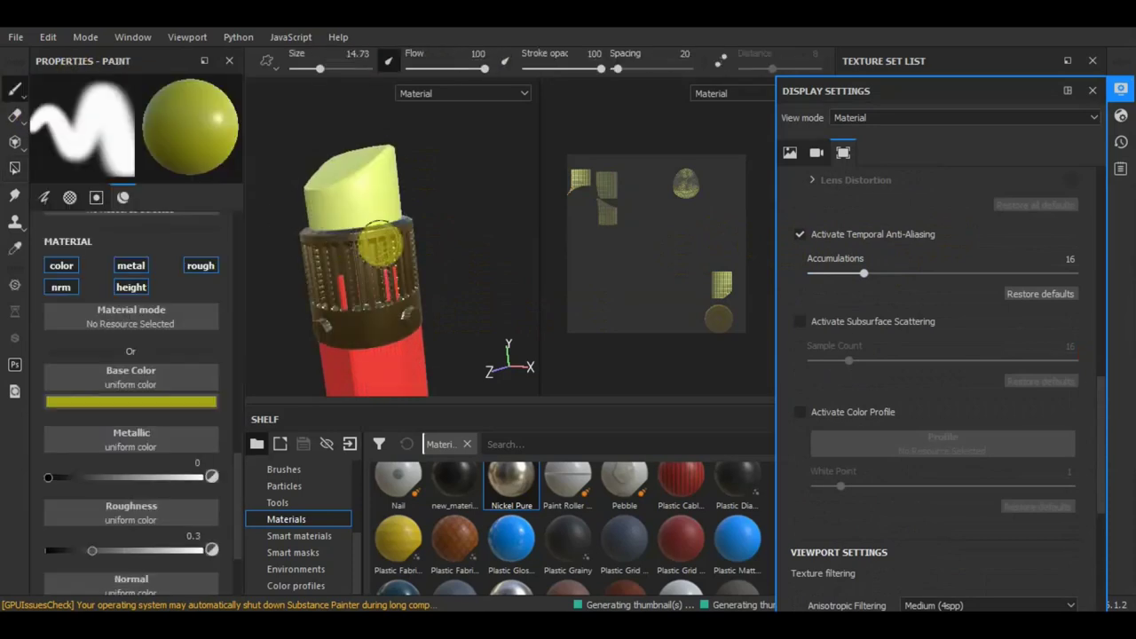
scroll(379, 250, "down", 3)
scroll(408, 257, "down", 2)
left_click_drag(453, 265, 441, 165, "alt")
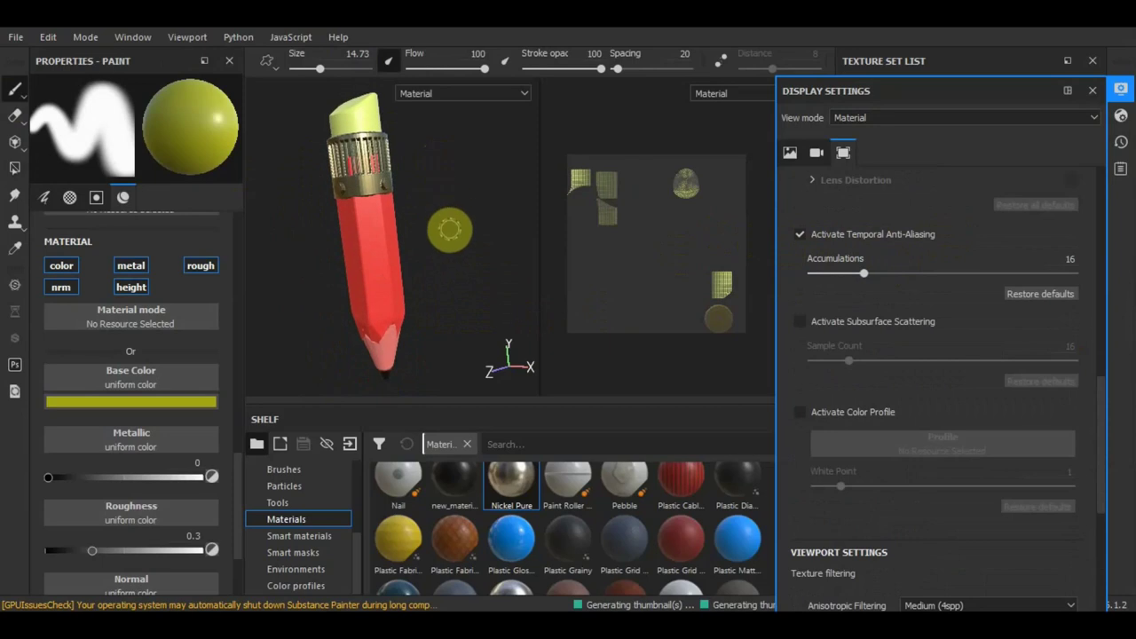
left_click(1093, 92)
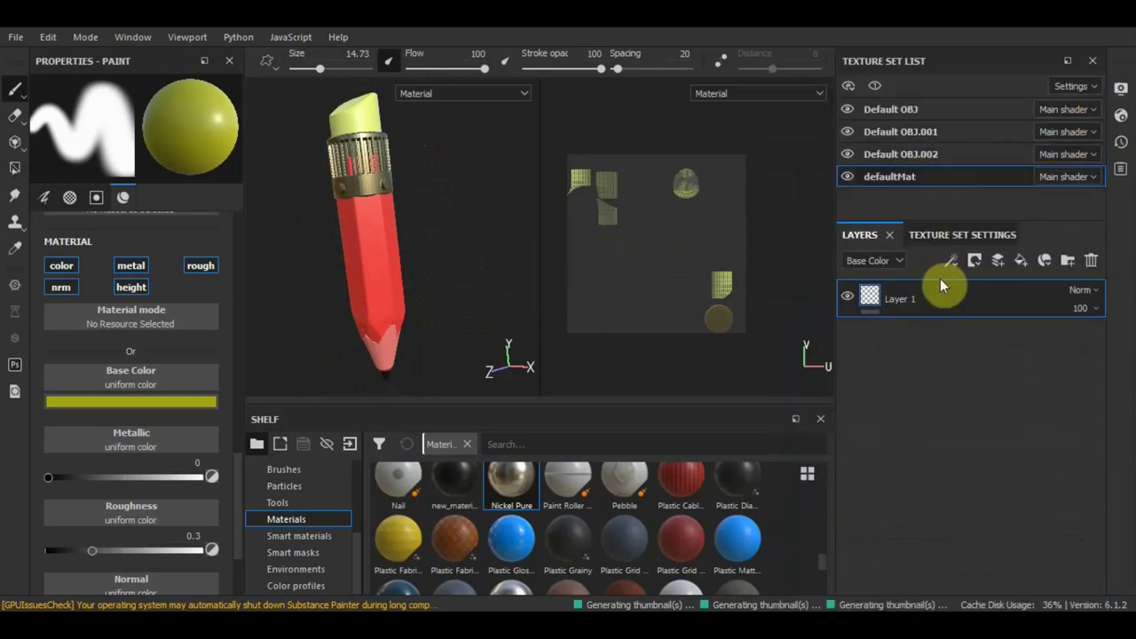
Switch to the 3D-only view (F2), orbit the pencil and rotate the environment lighting around it
key("F2")
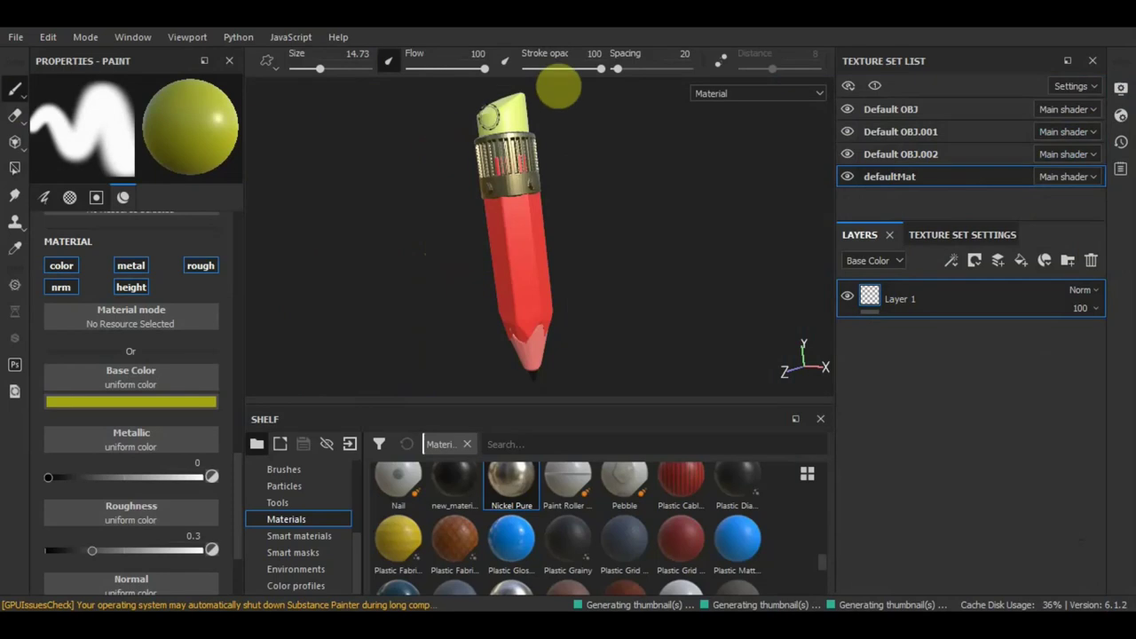
left_click_drag(602, 183, 612, 204, "alt")
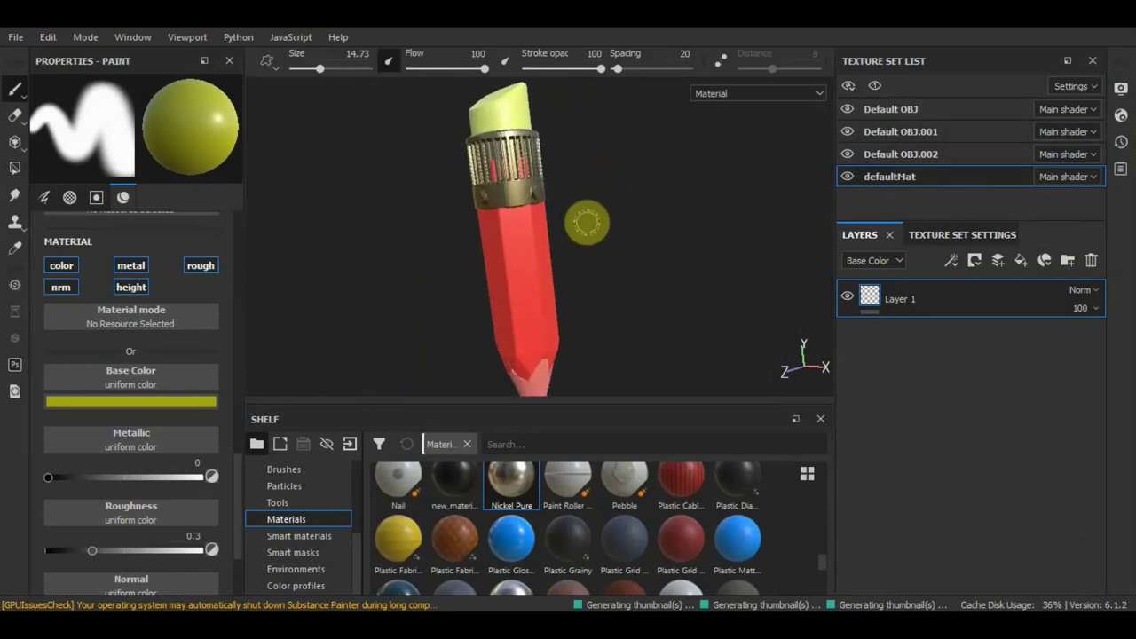
key("shift")
left_click(589, 223)
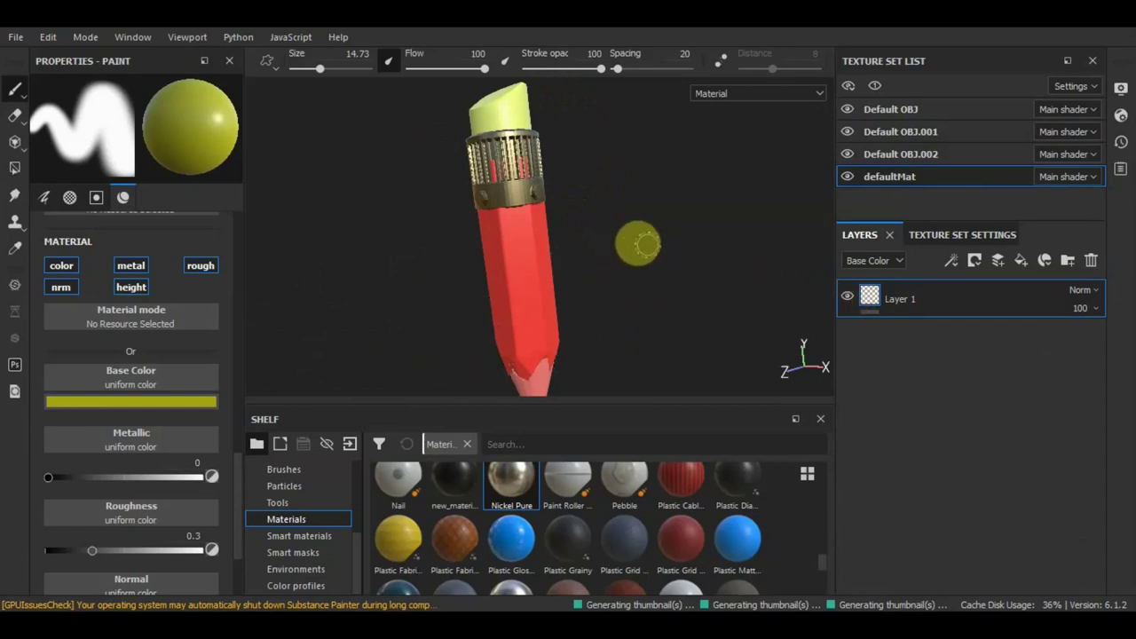
mouse_move(634, 246)
right_mouse_down("shift")
mouse_move(626, 260)
mouse_move(736, 294)
mouse_move(652, 277)
mouse_move(665, 249)
mouse_move(634, 275)
mouse_move(604, 68)
mouse_move(545, 338)
mouse_move(569, 281)
mouse_move(769, 157)
mouse_move(720, 162)
mouse_move(734, 241)
right_mouse_up("shift")
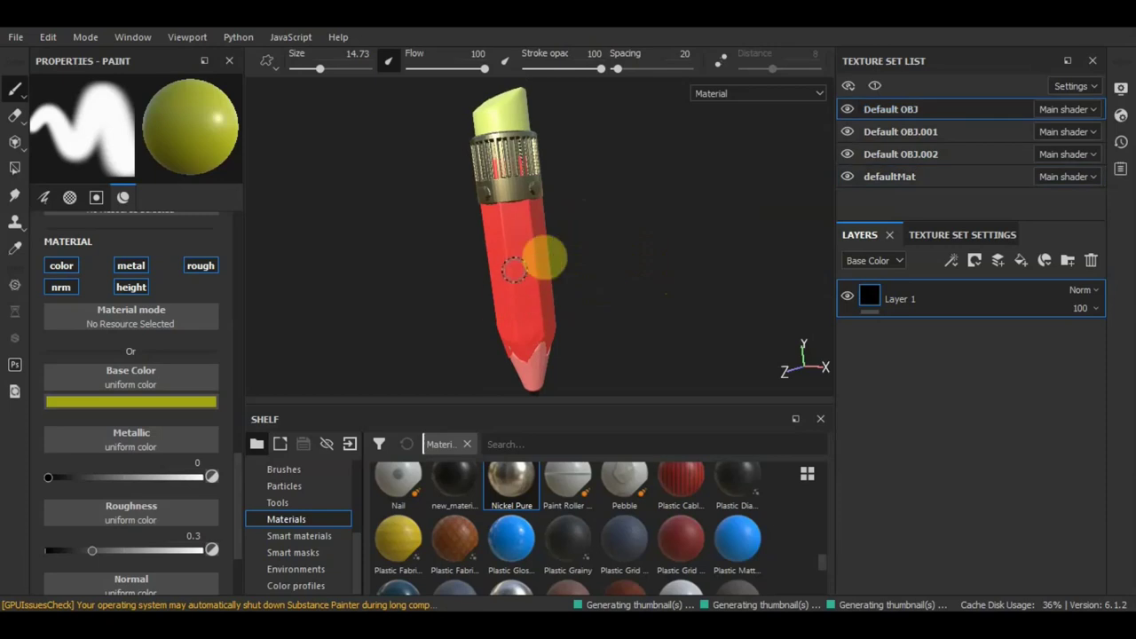
Drop the Wood American Cherry material onto the pencil, creating a fill layer above Layer 1
scroll(530, 258, "down", 2)
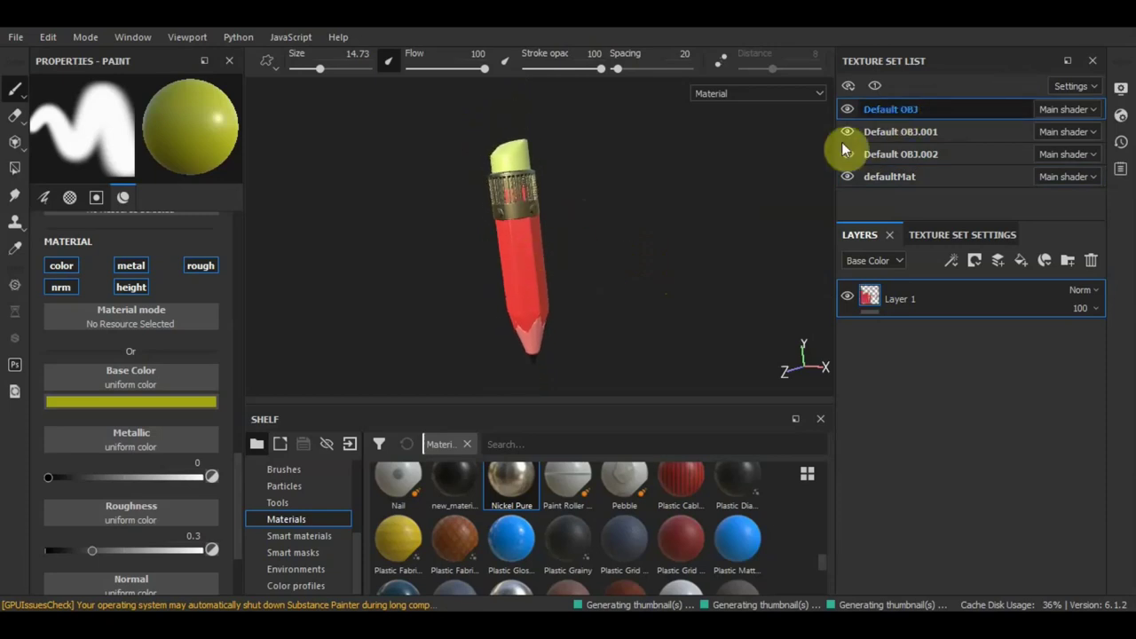
scroll(533, 266, "up", 3)
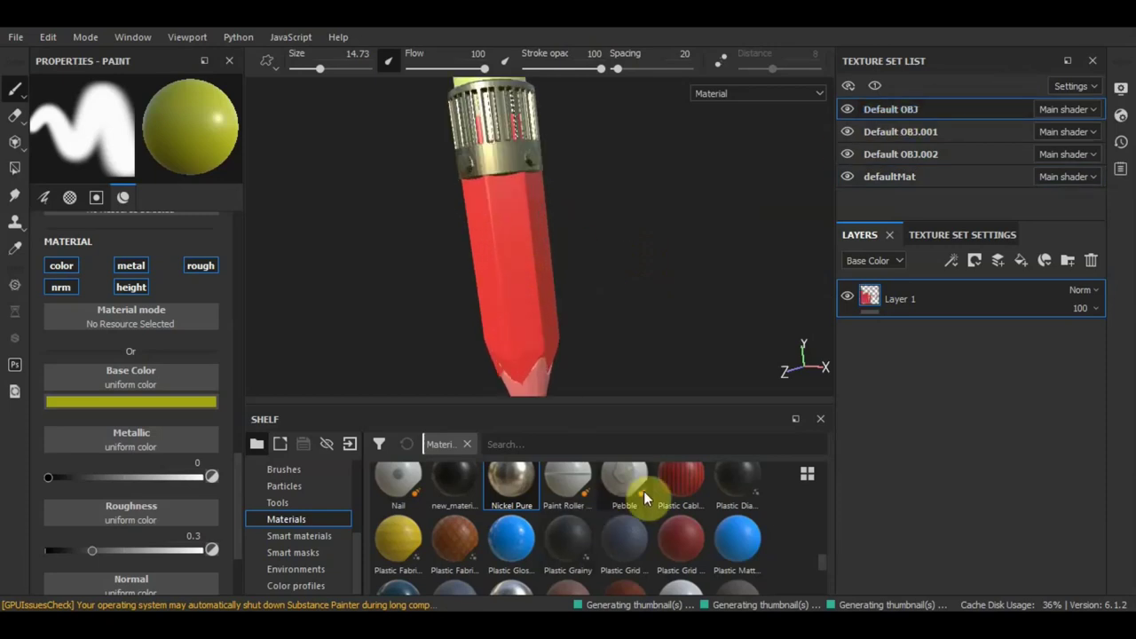
scroll(656, 506, "down", 5)
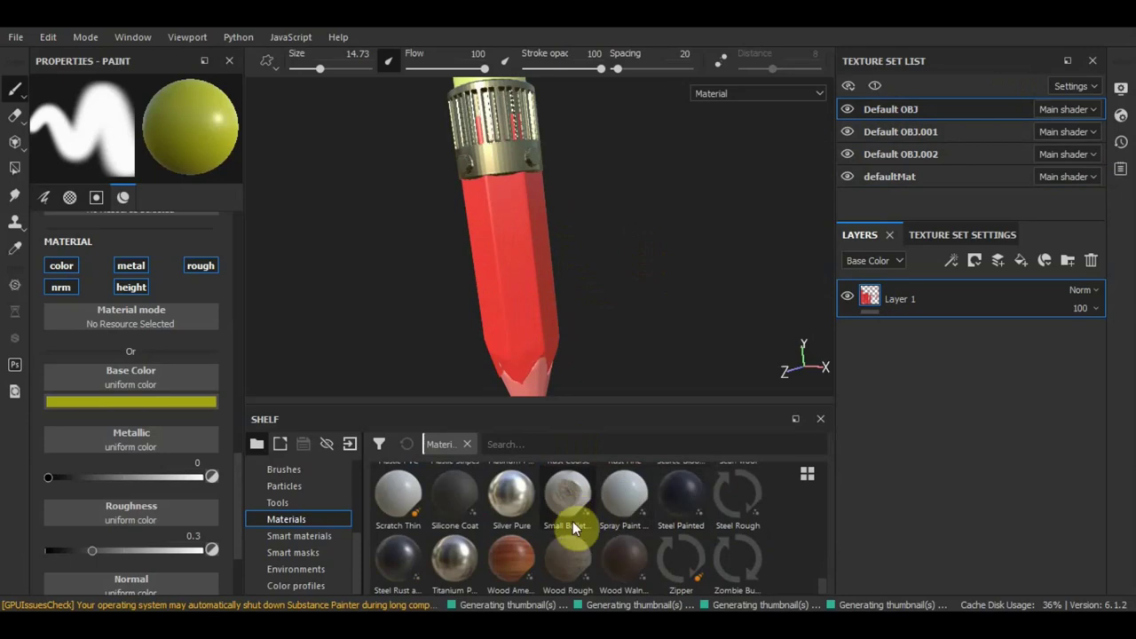
left_click_drag(511, 563, 501, 307)
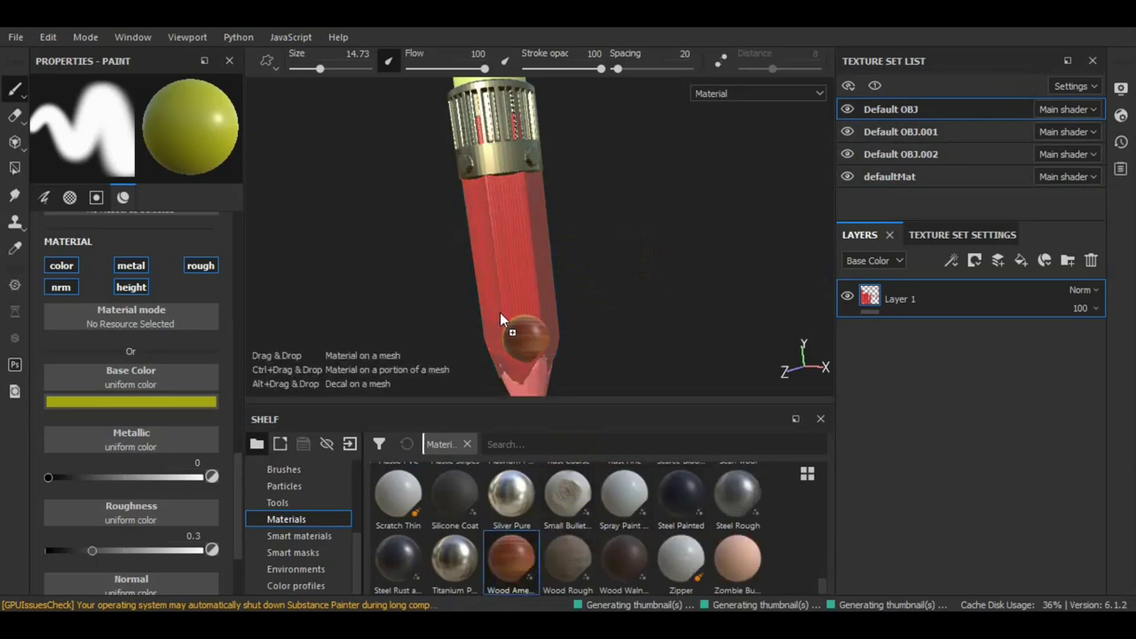
left_click_drag(502, 307, 500, 312)
left_click_drag(568, 288, 557, 280, "alt")
scroll(557, 280, "up", 3)
scroll(492, 242, "up", 2)
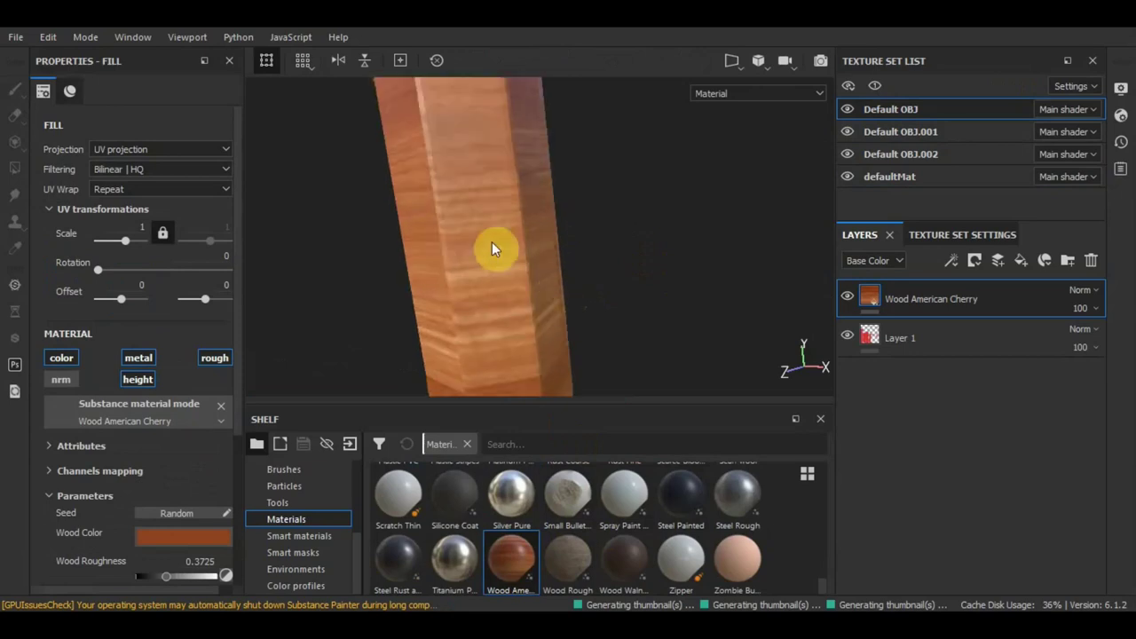
Review the cherry fill's Projection options, leaving them unchanged
scroll(493, 251, "down", 2)
scroll(496, 248, "down", 2)
scroll(498, 246, "down", 2)
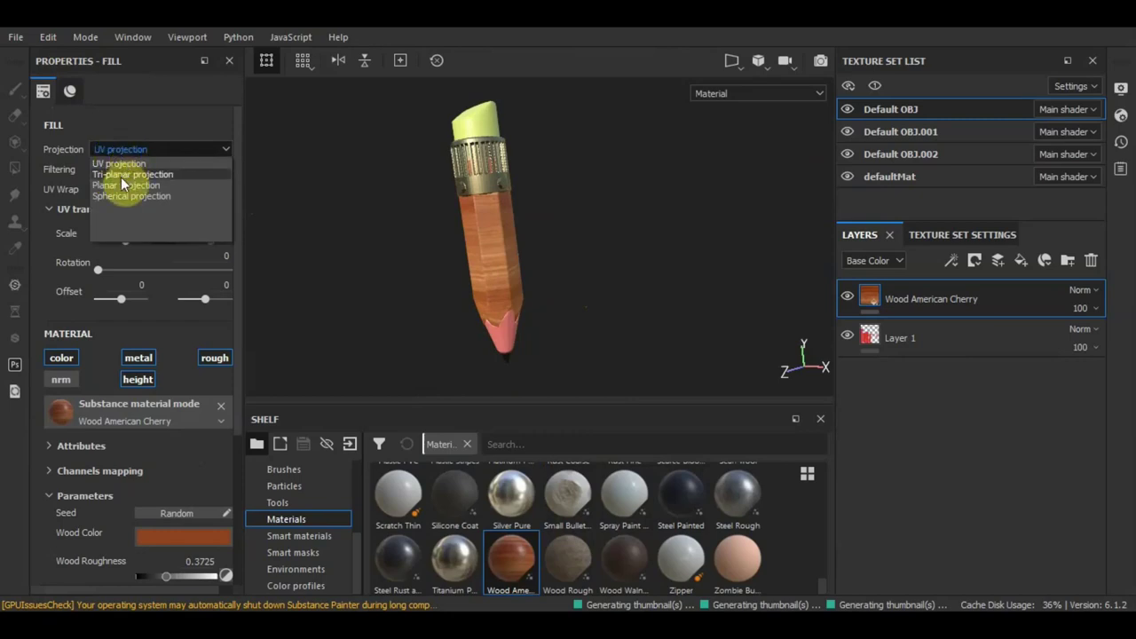
key("Escape")
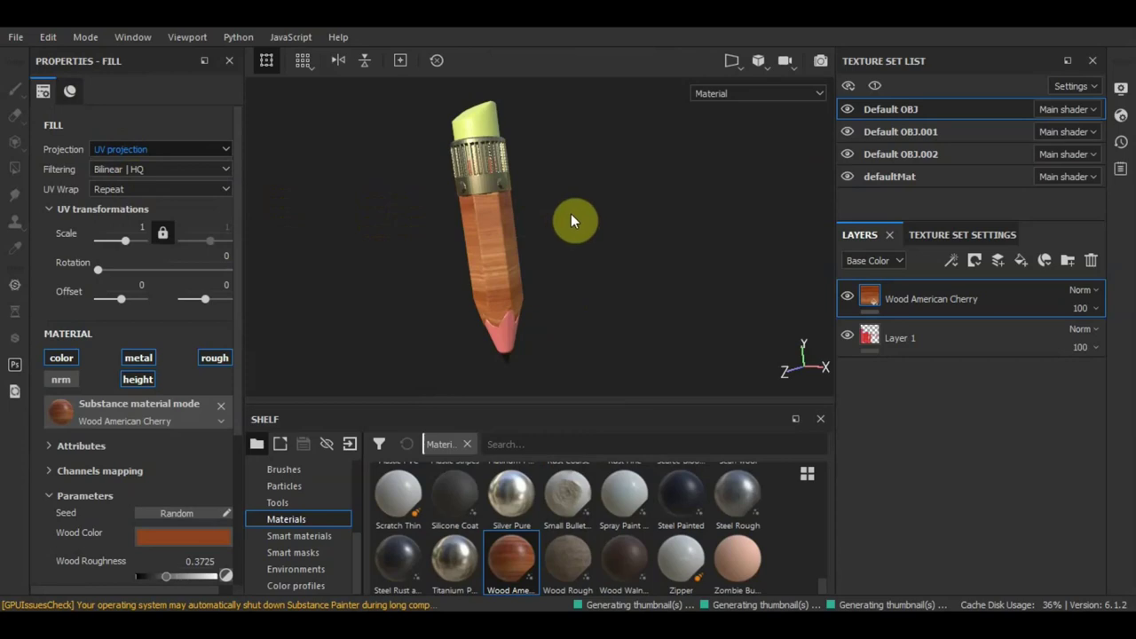
scroll(560, 221, "down", 3)
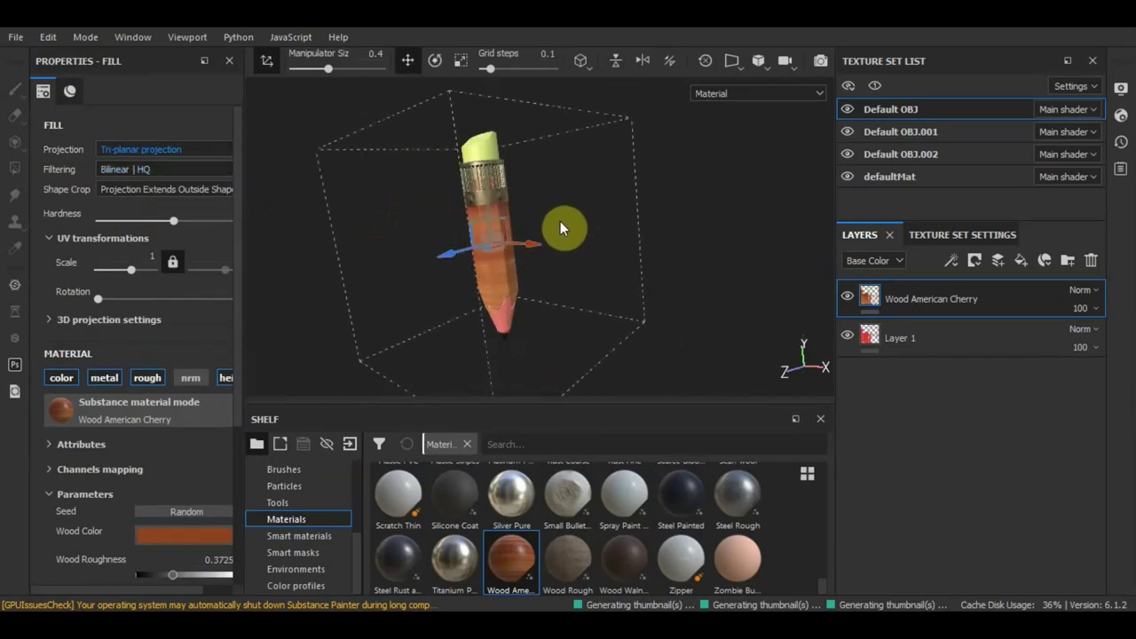
scroll(560, 221, "down", 2)
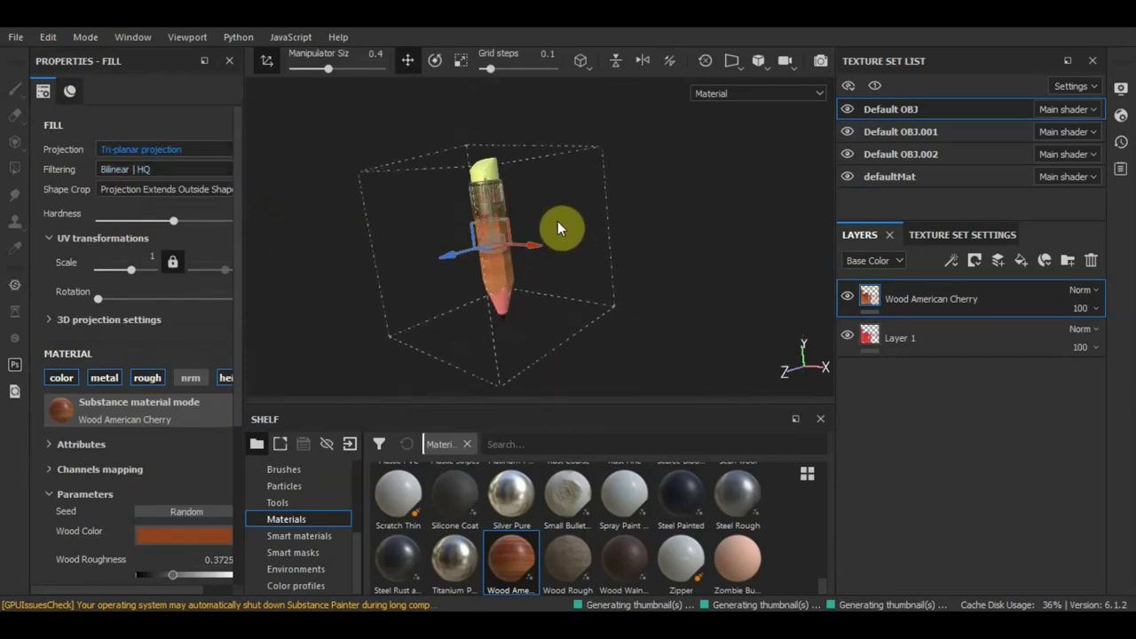
scroll(556, 224, "up", 3)
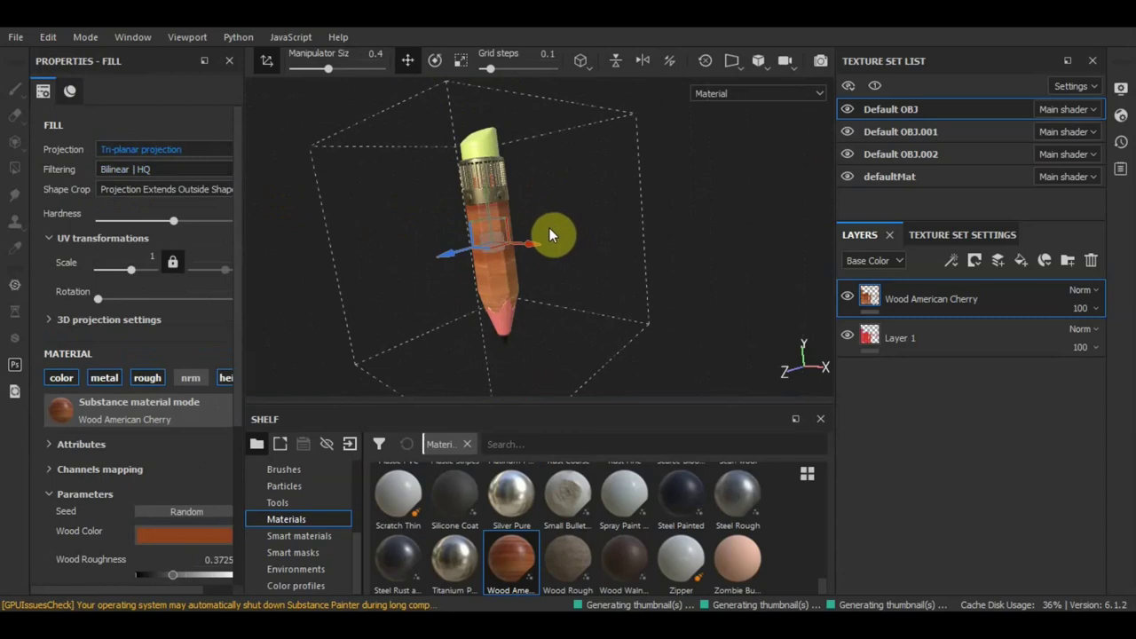
Rotate the tri-planar projection box around the pencil
key("e")
mouse_move(535, 226)
left_mouse_down()
mouse_move(520, 222)
mouse_move(494, 152)
mouse_move(470, 129)
left_mouse_up()
scroll(522, 222, "up", 3)
scroll(525, 221, "up", 2)
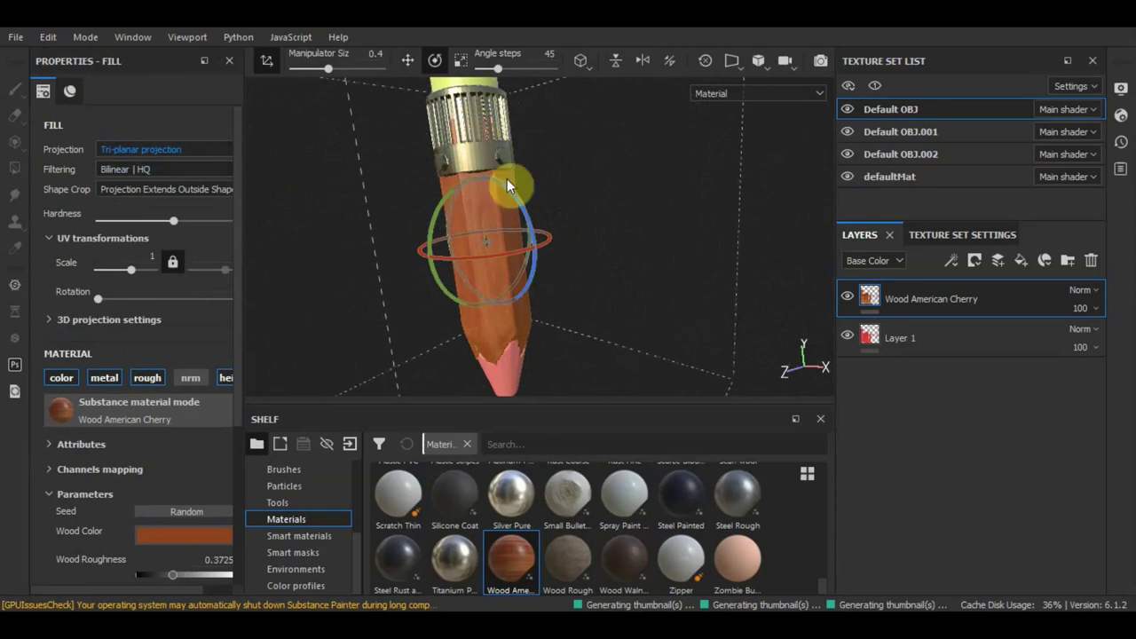
scroll(521, 241, "up", 4)
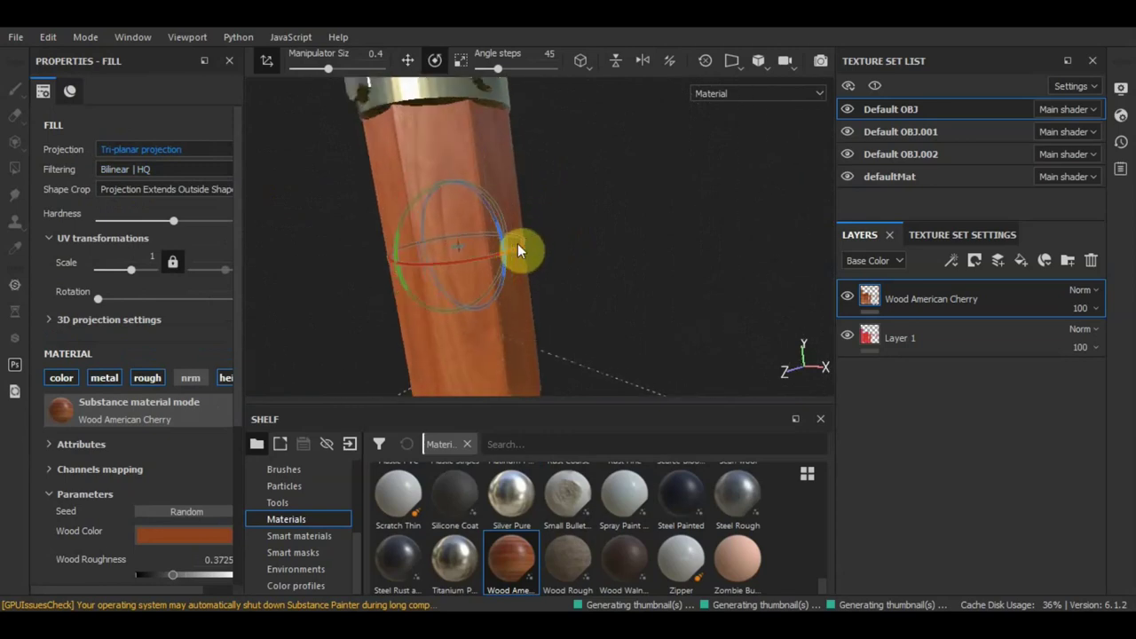
scroll(524, 250, "down", 5)
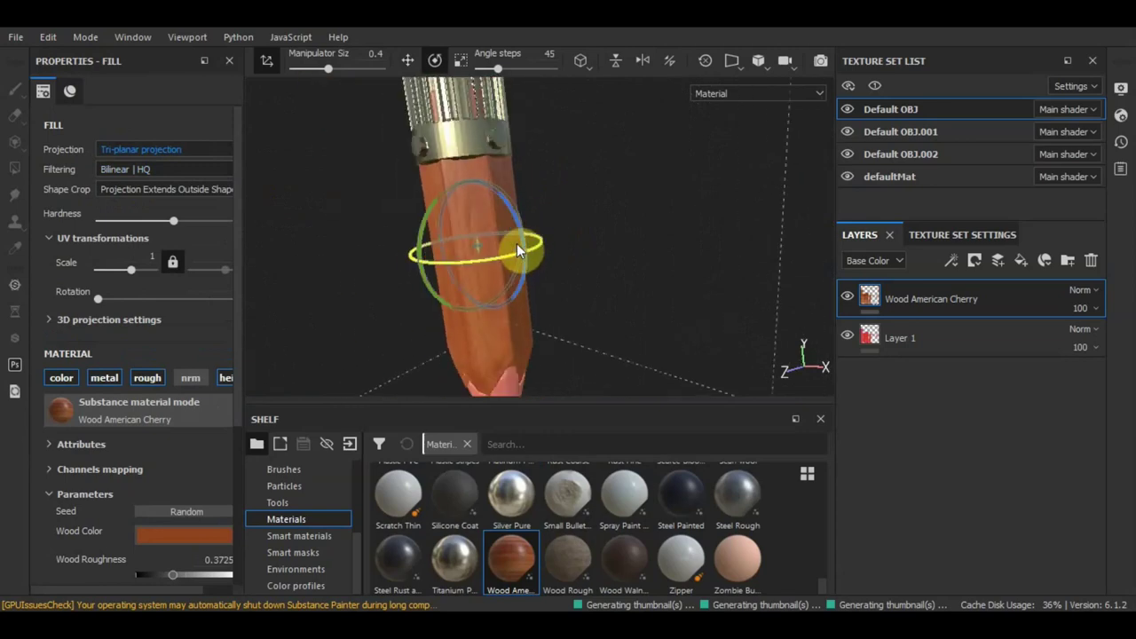
left_click_drag(550, 295, 600, 347, "alt")
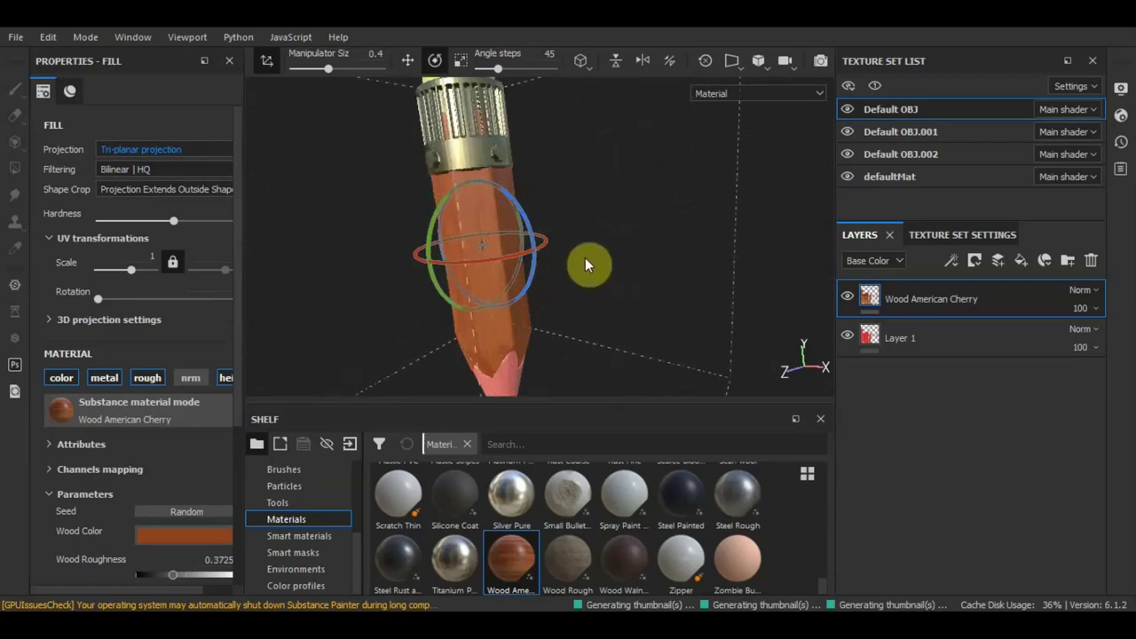
Refine the projection box rotation so it aligns with the pencil body
scroll(586, 265, "down", 3)
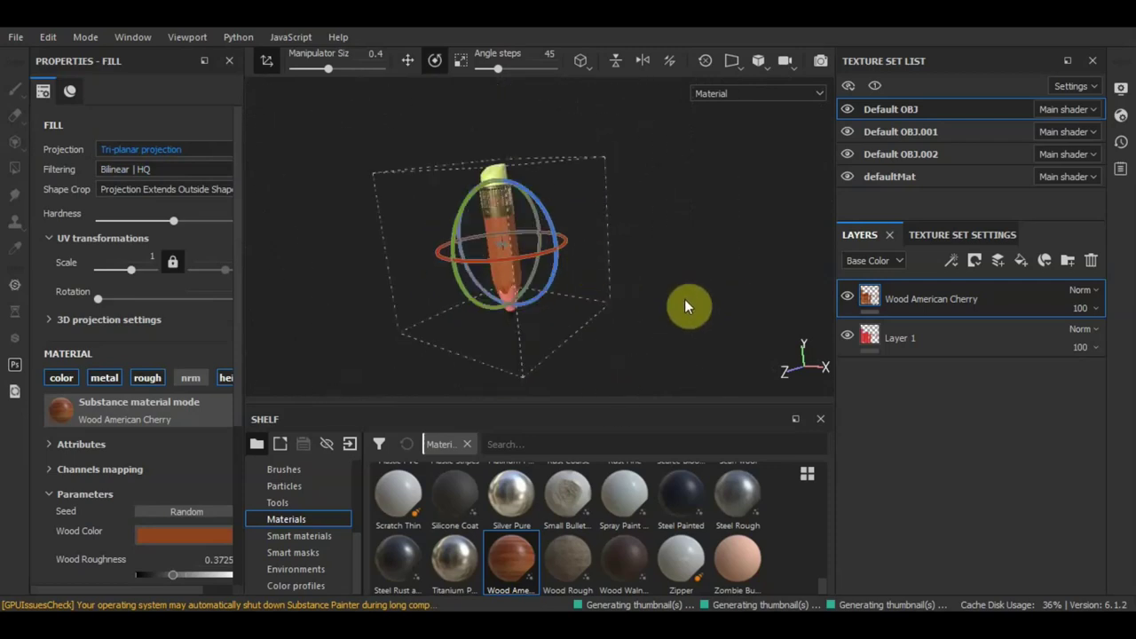
mouse_move(653, 193)
middle_mouse_down("alt")
mouse_move(655, 278)
mouse_move(649, 215)
middle_mouse_up("alt")
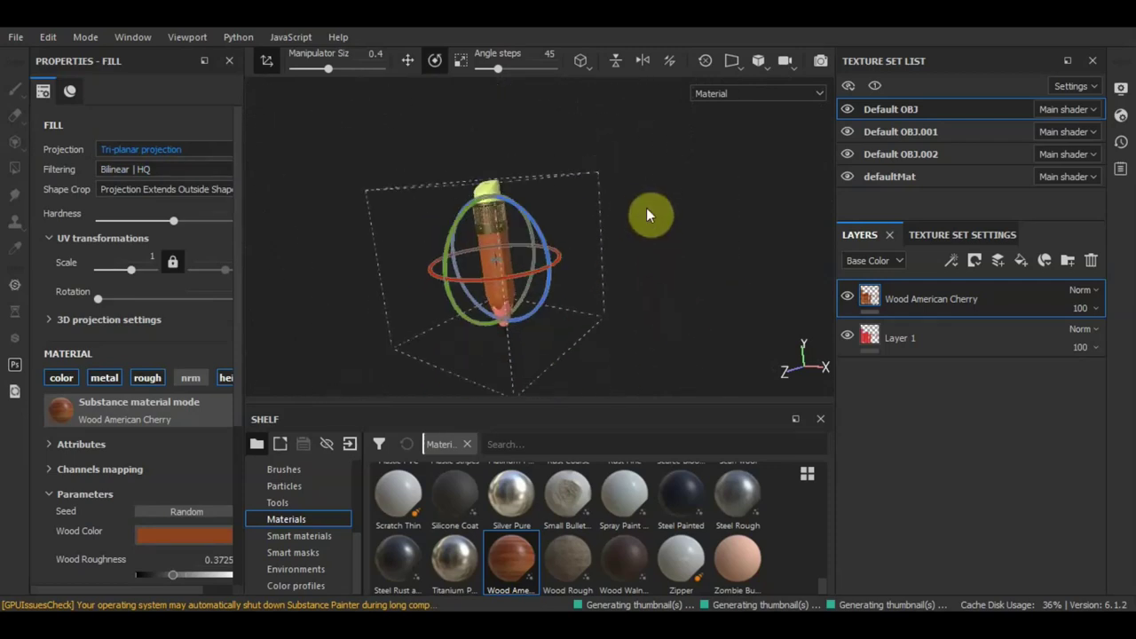
left_click_drag(645, 215, 675, 319, "alt")
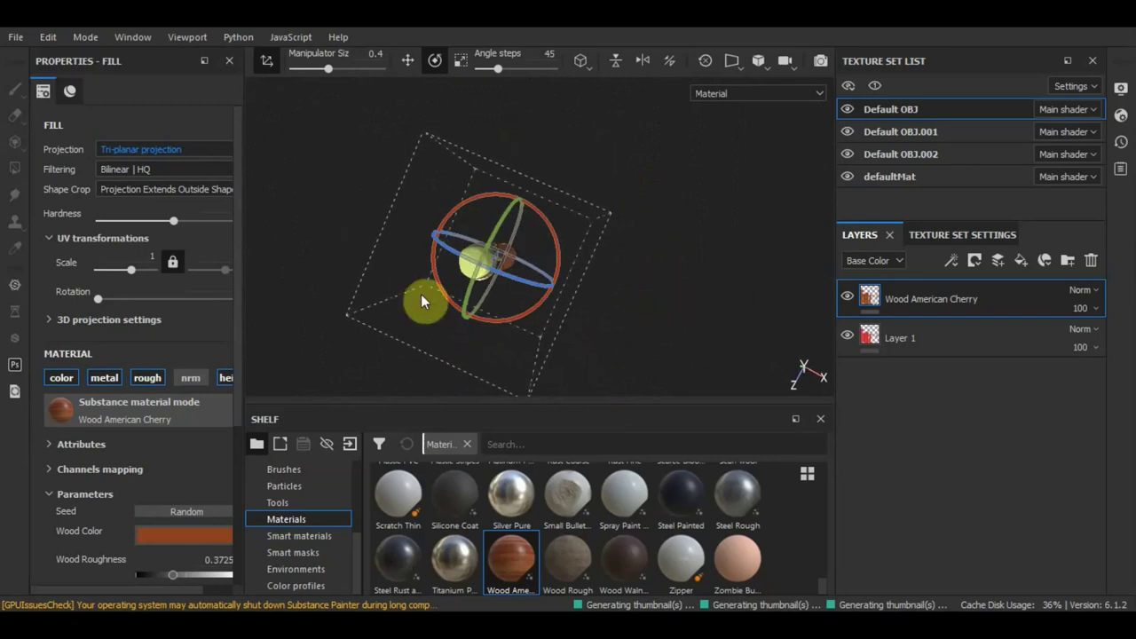
mouse_move(692, 274)
left_mouse_down("alt")
mouse_move(609, 187)
mouse_move(545, 228)
left_mouse_up("alt")
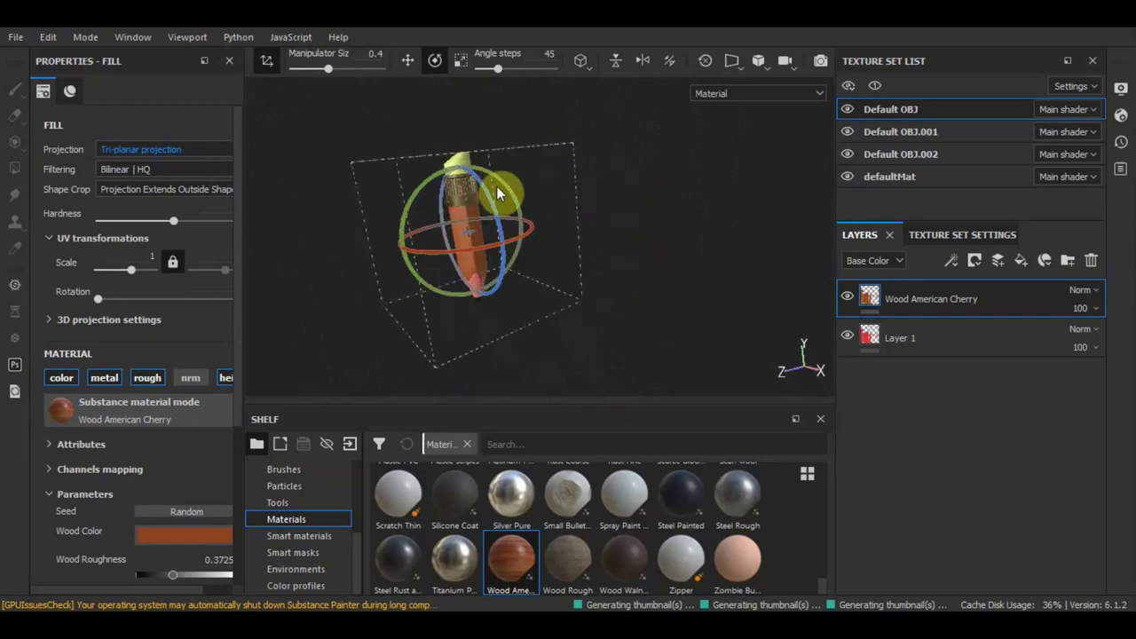
scroll(499, 195, "up", 3)
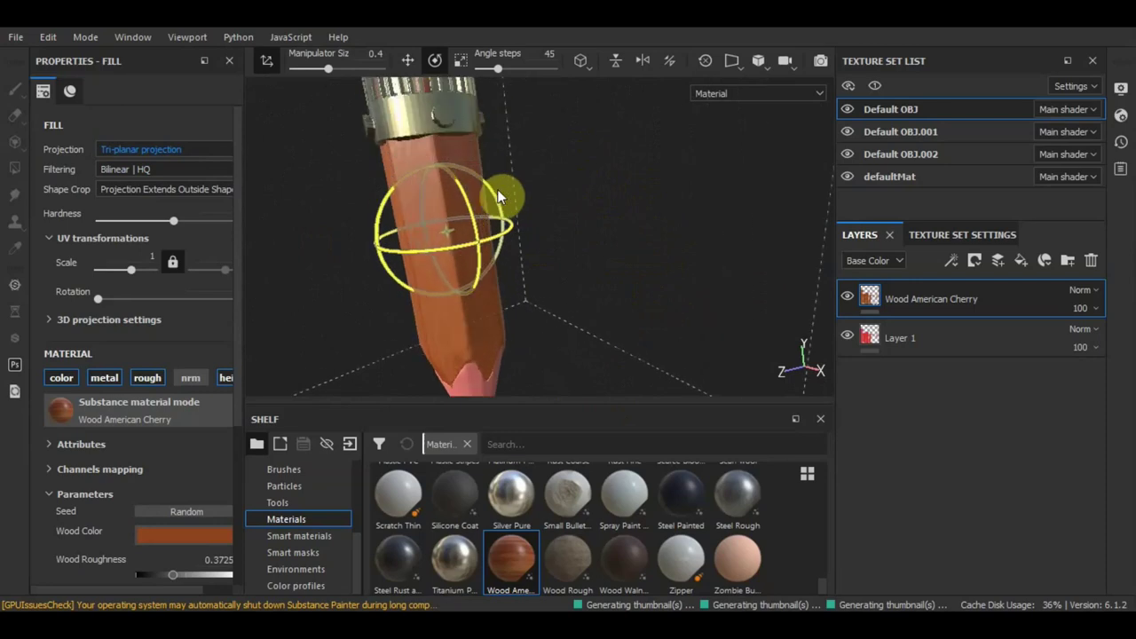
scroll(499, 197, "down", 2)
left_click_drag(499, 195, 451, 228)
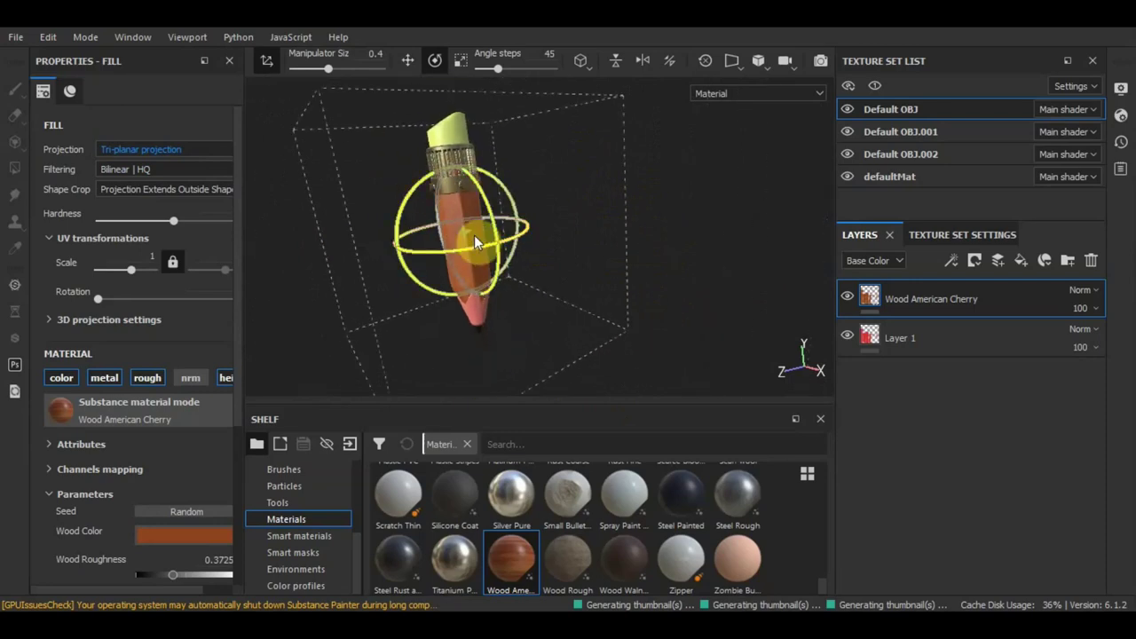
Hide the projection gizmo to inspect the wood grain on the pencil
key("w")
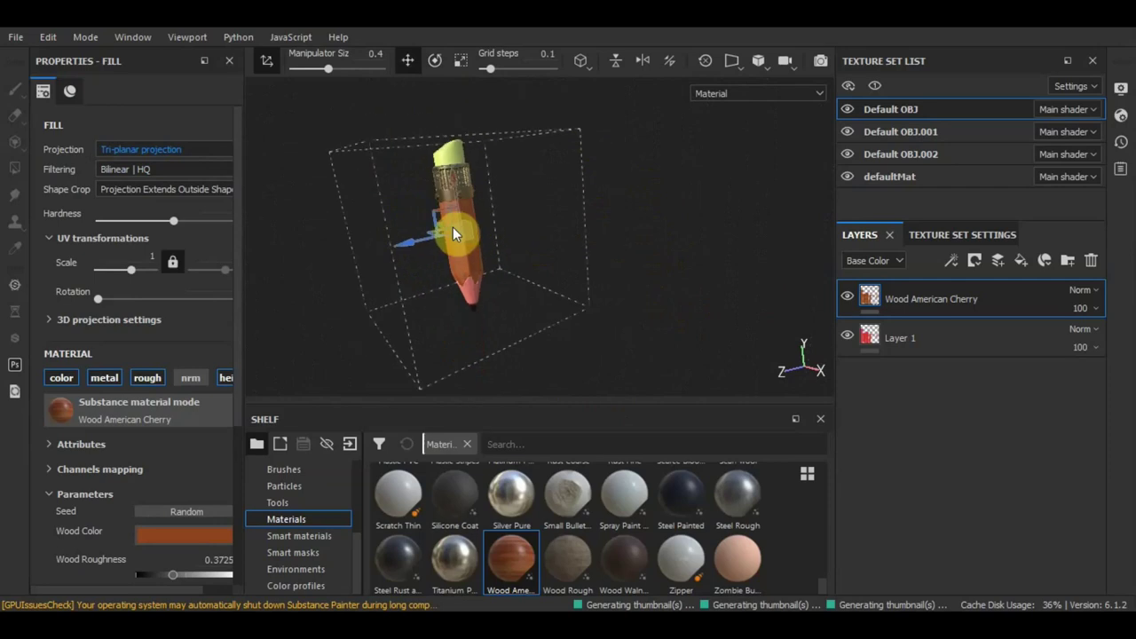
scroll(453, 234, "up", 1)
scroll(429, 272, "up", 2)
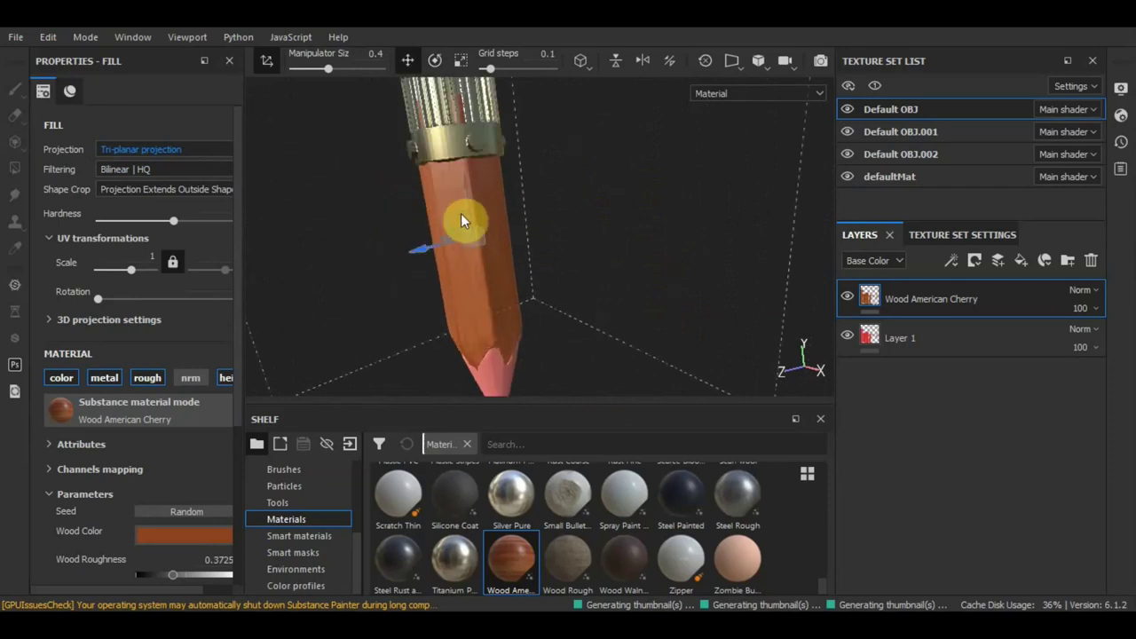
key("q")
scroll(484, 251, "down", 2)
scroll(484, 251, "down", 2)
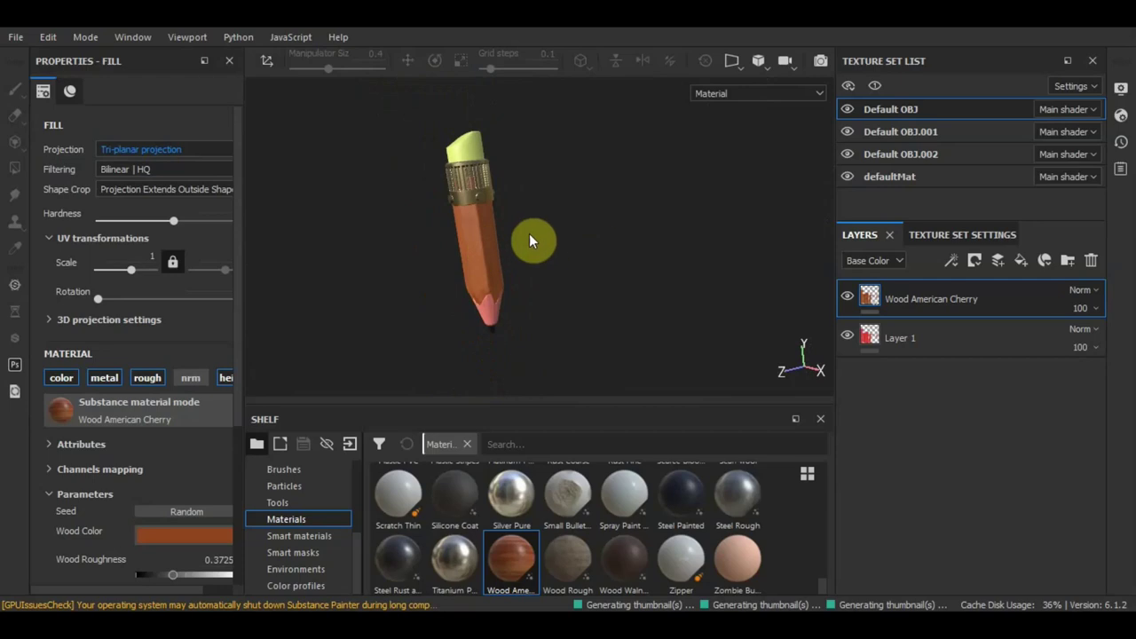
scroll(504, 240, "up", 3)
scroll(503, 239, "down", 3)
scroll(503, 239, "down", 1)
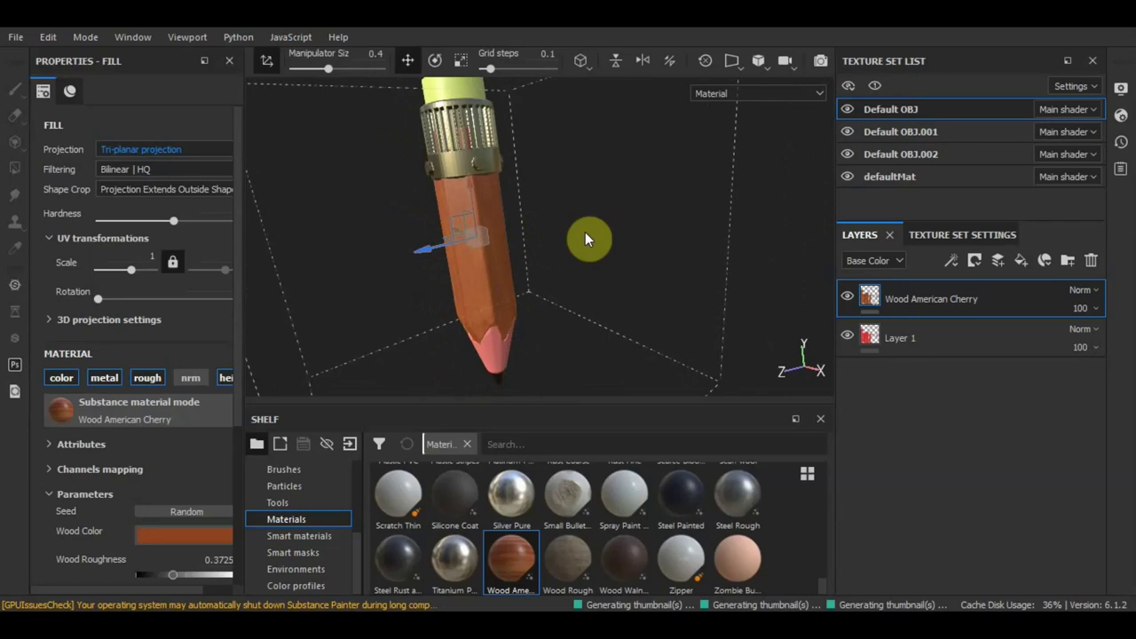
Scale the projection box down to fit the pencil
key("r")
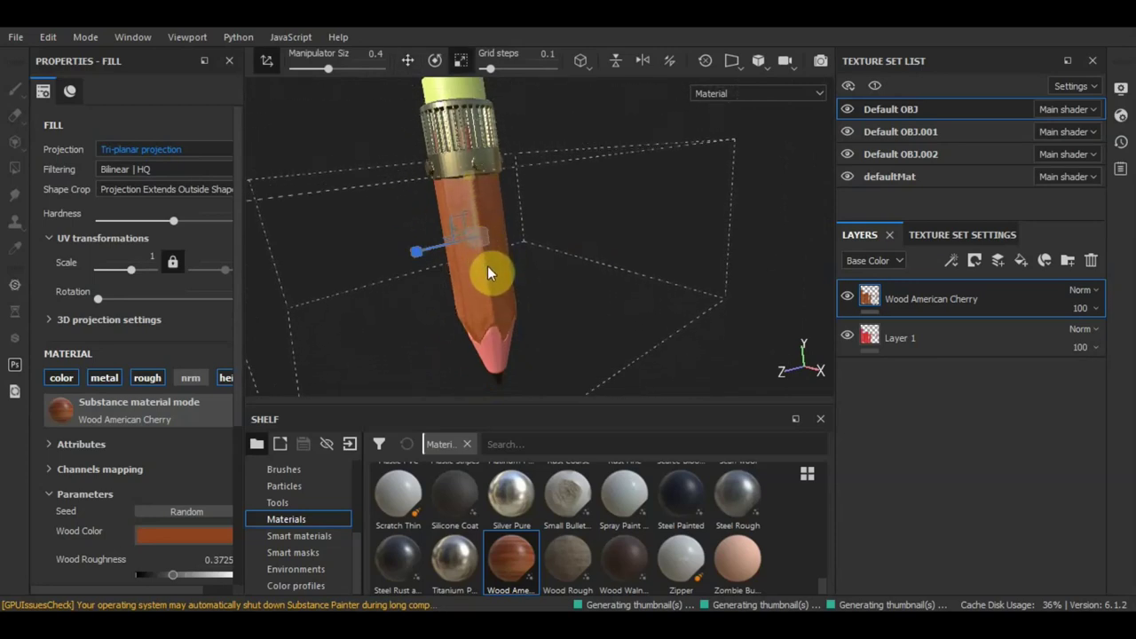
scroll(499, 246, "down", 3)
scroll(500, 246, "up", 5)
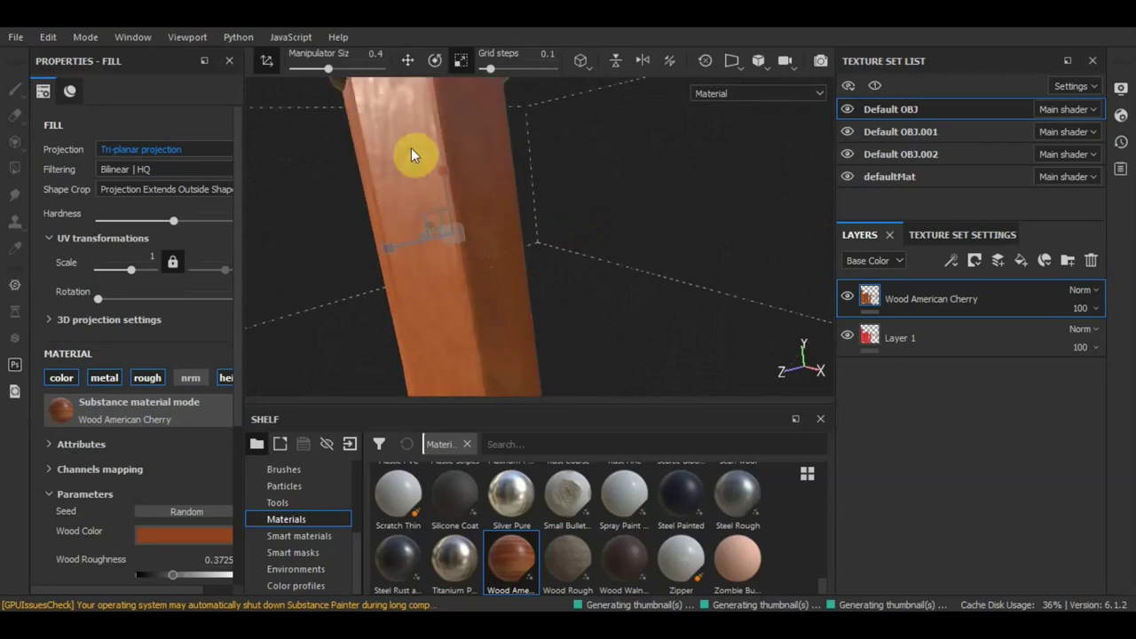
scroll(441, 228, "up", 1)
scroll(441, 228, "down", 2)
scroll(442, 228, "down", 2)
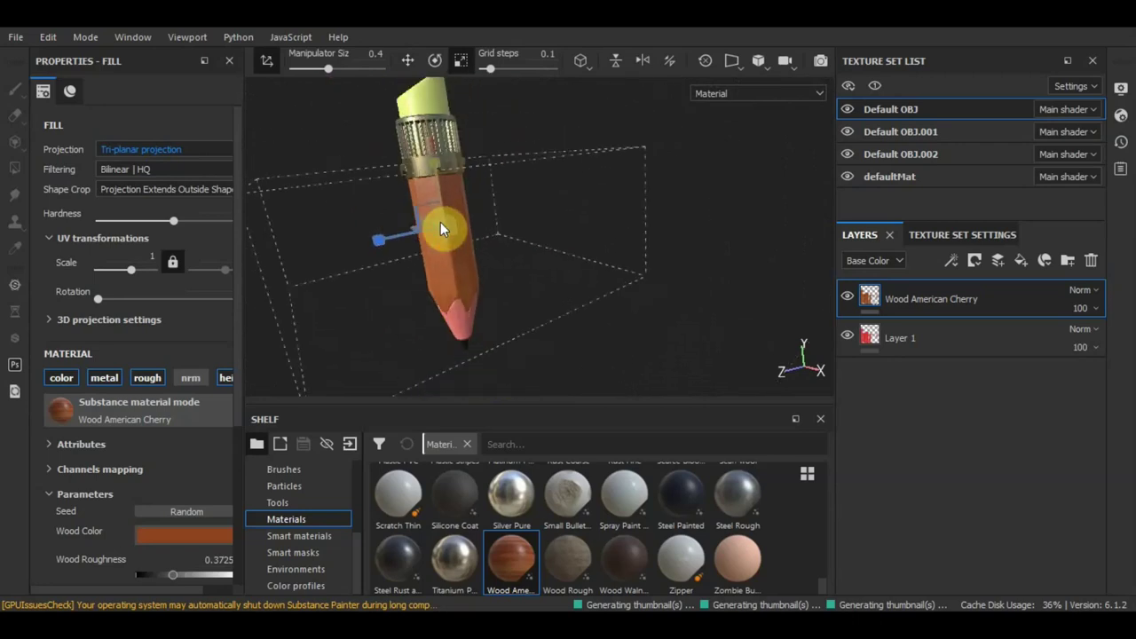
mouse_move(376, 244)
left_mouse_down()
mouse_move(426, 253)
mouse_move(435, 209)
left_mouse_up()
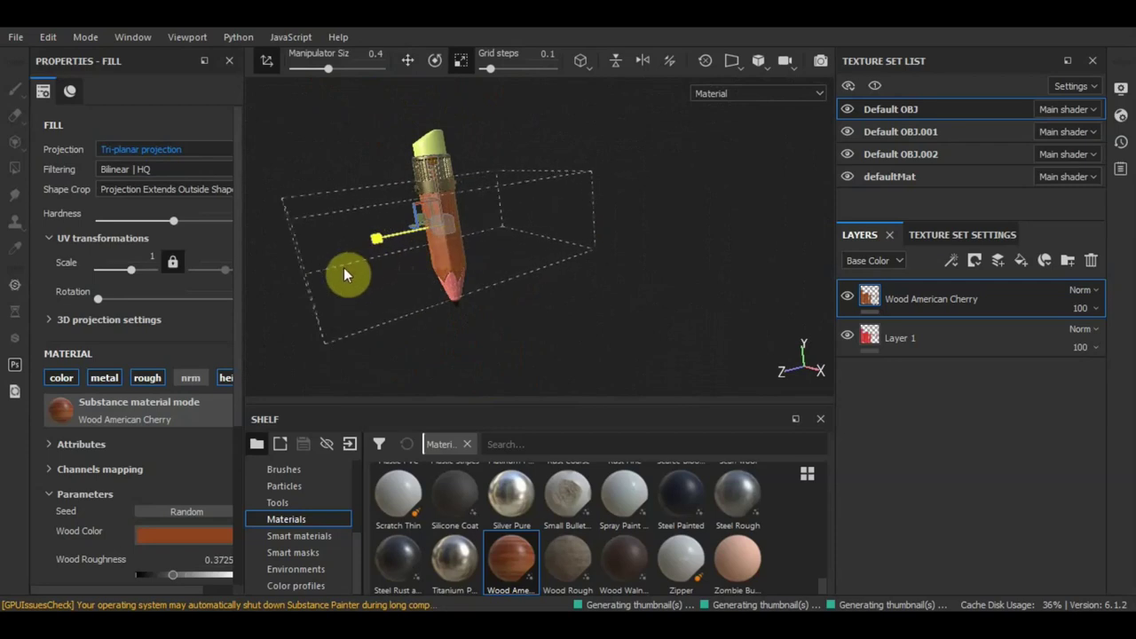
scroll(435, 208, "up", 2)
scroll(435, 209, "up", 2)
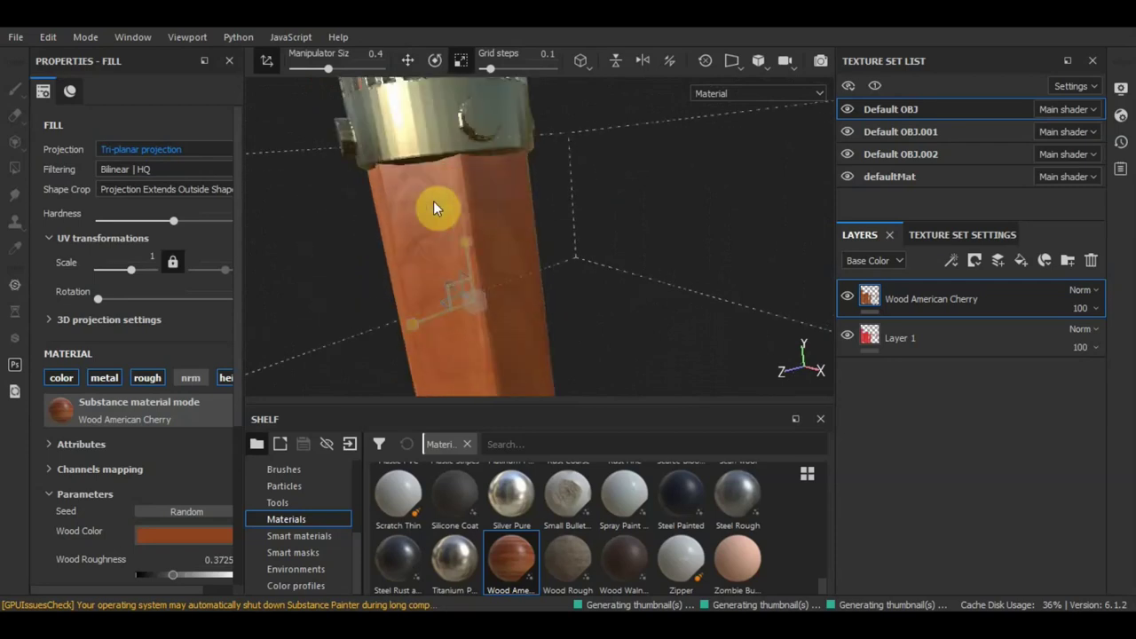
scroll(472, 208, "down", 4)
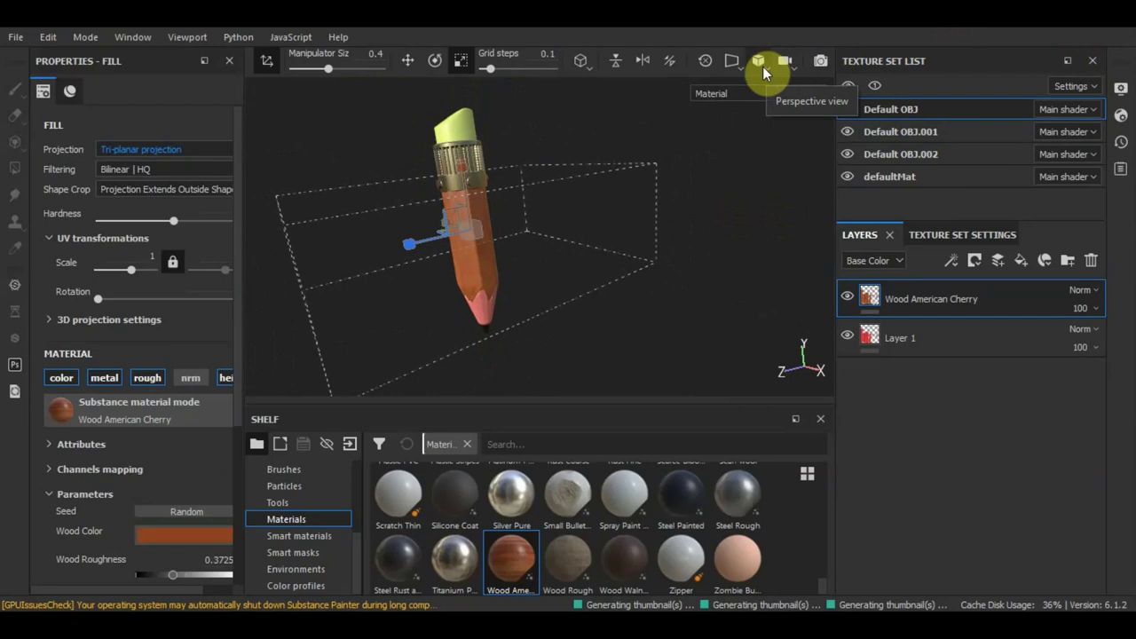
left_click(766, 73)
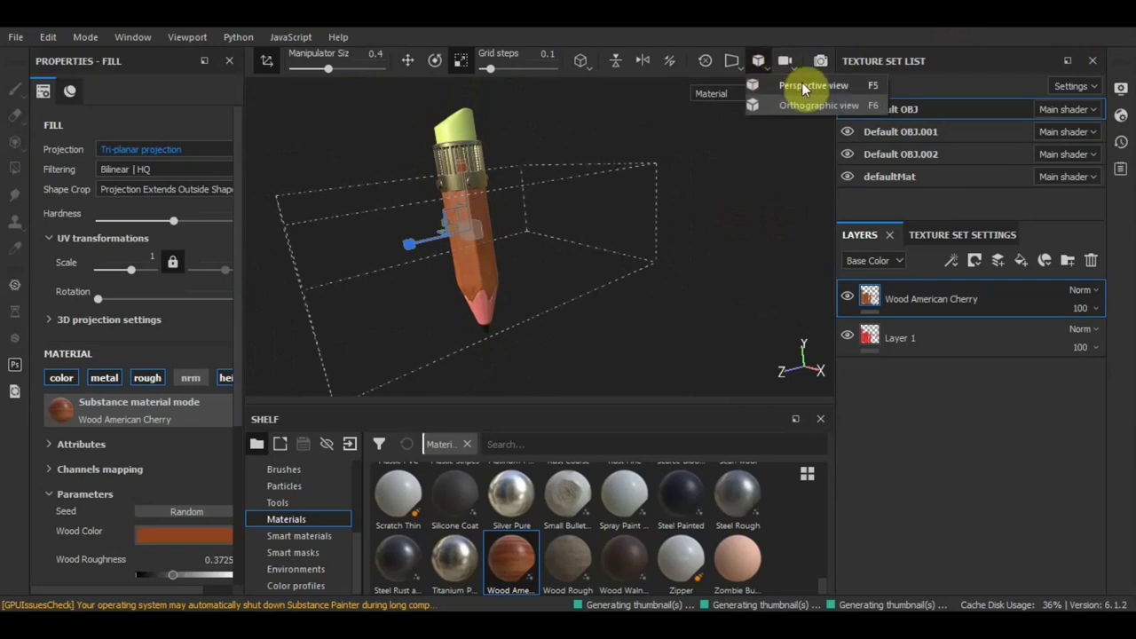
left_click(801, 86)
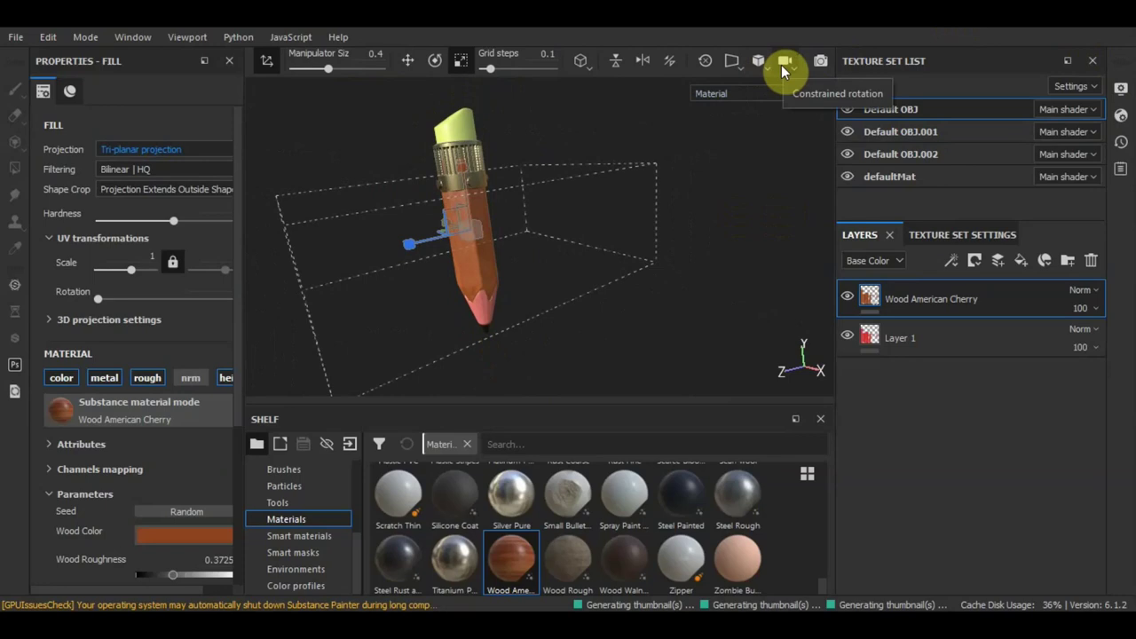
left_click(783, 71)
left_click(806, 108)
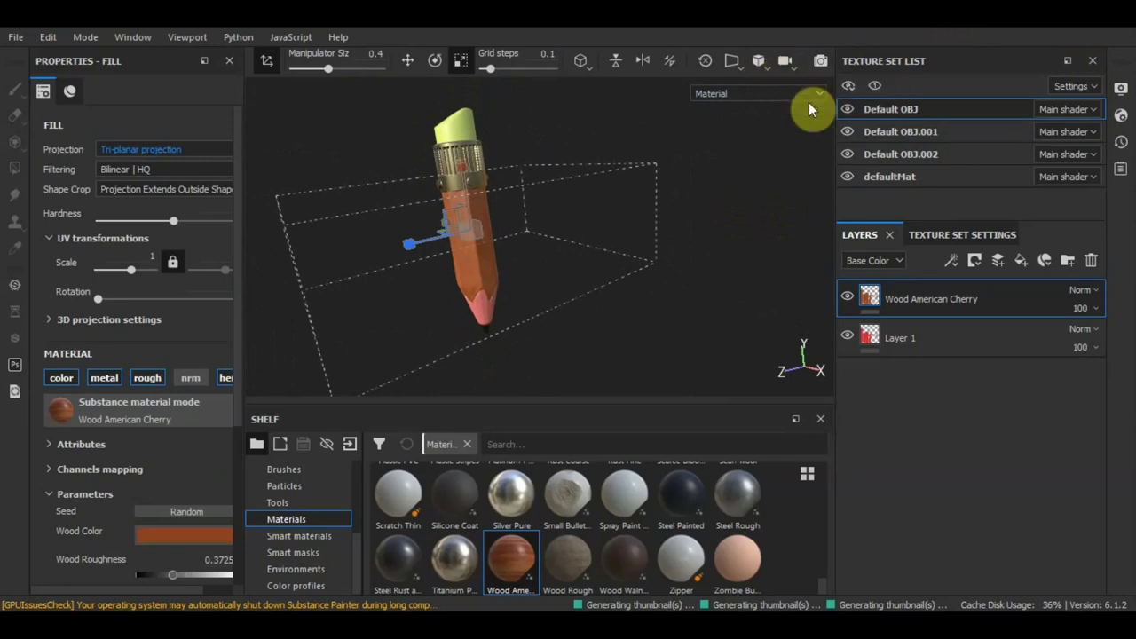
left_click(740, 69)
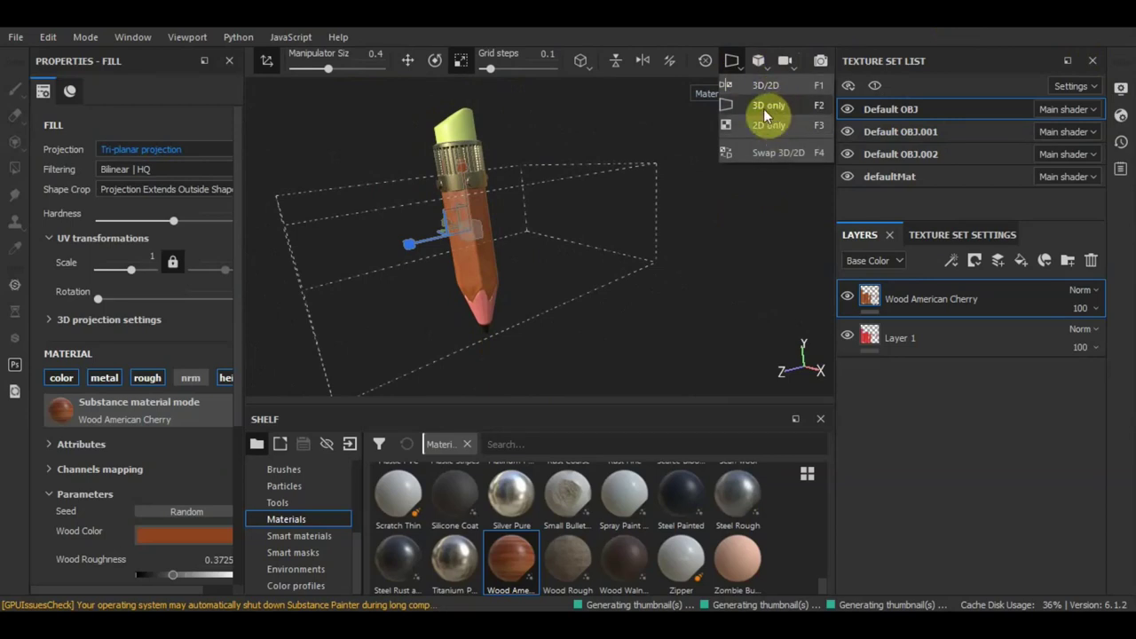
left_click(766, 116)
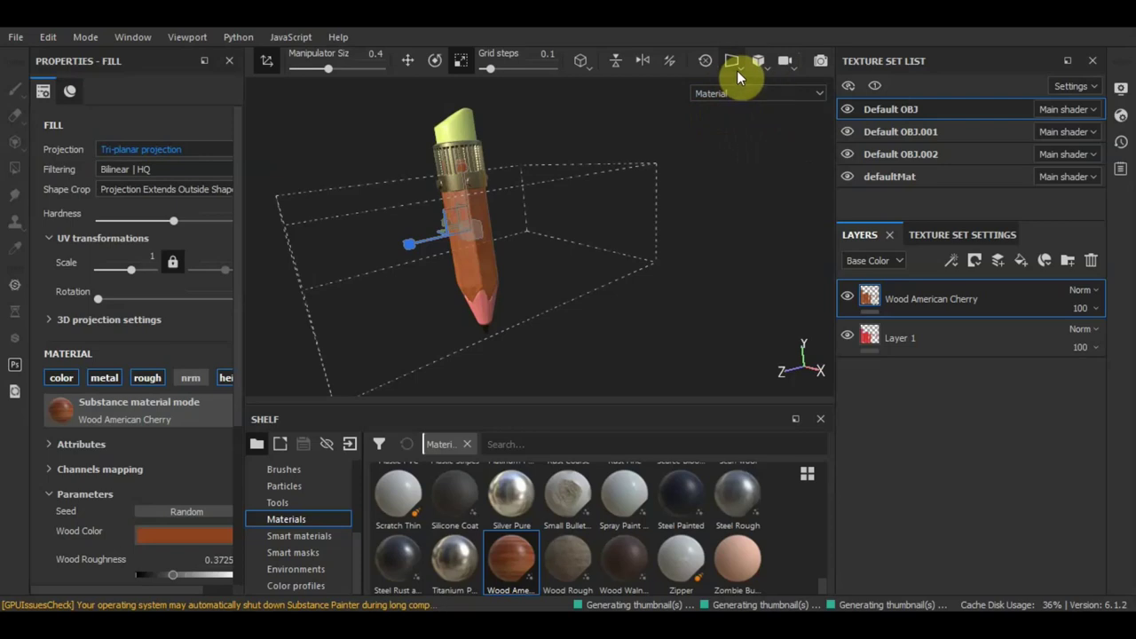
left_click(738, 79)
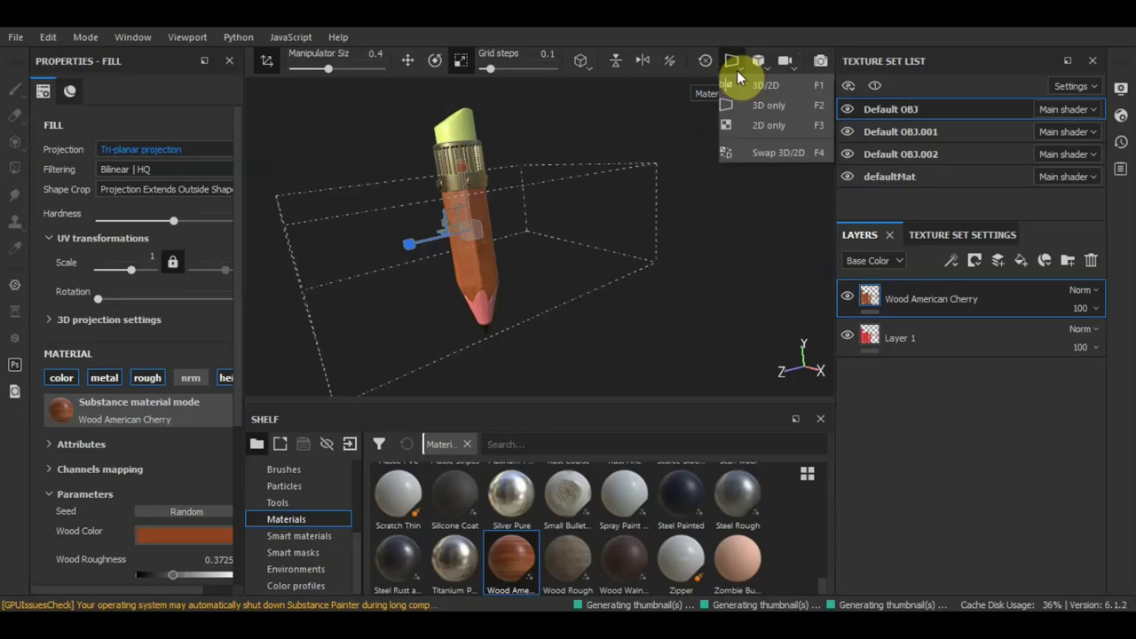
left_click(763, 87)
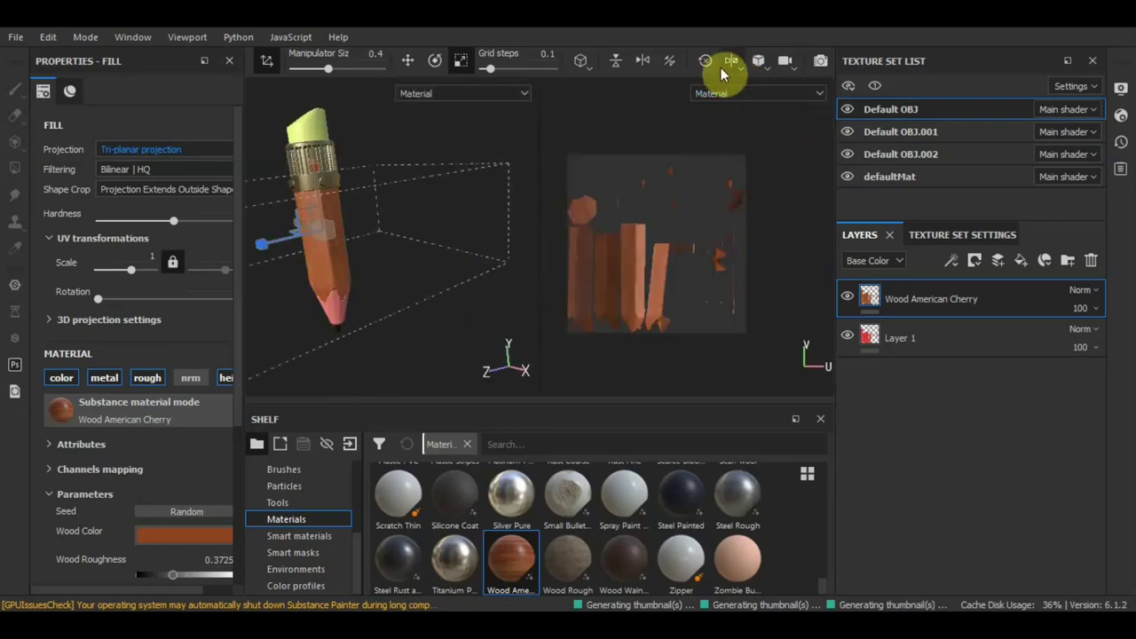
left_click(727, 70)
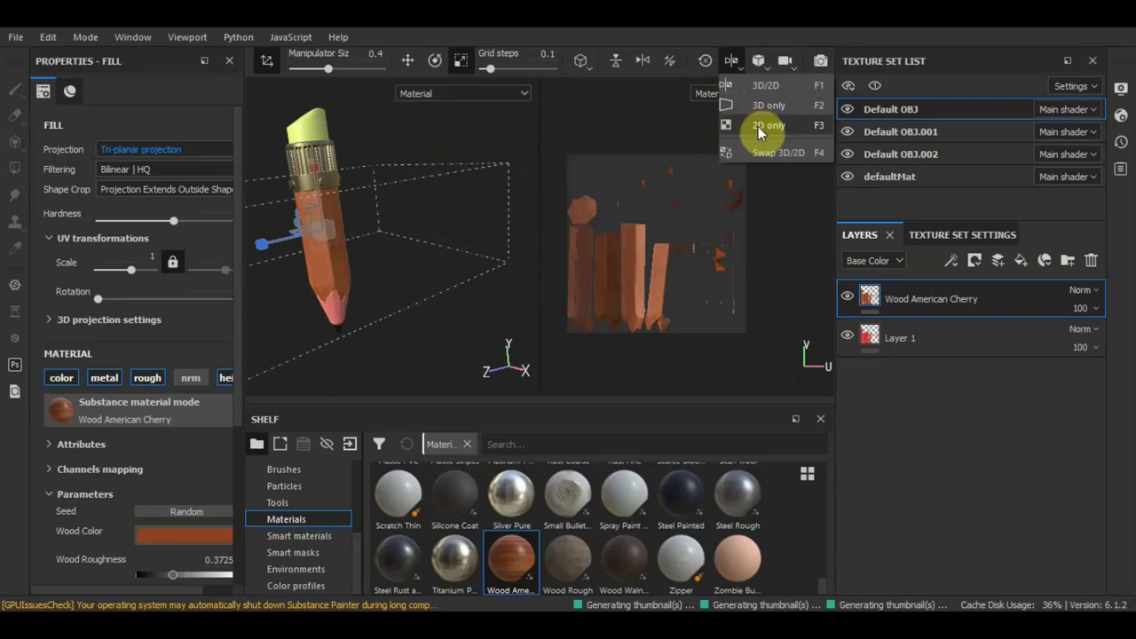
left_click(761, 125)
left_click(737, 65)
left_click(761, 106)
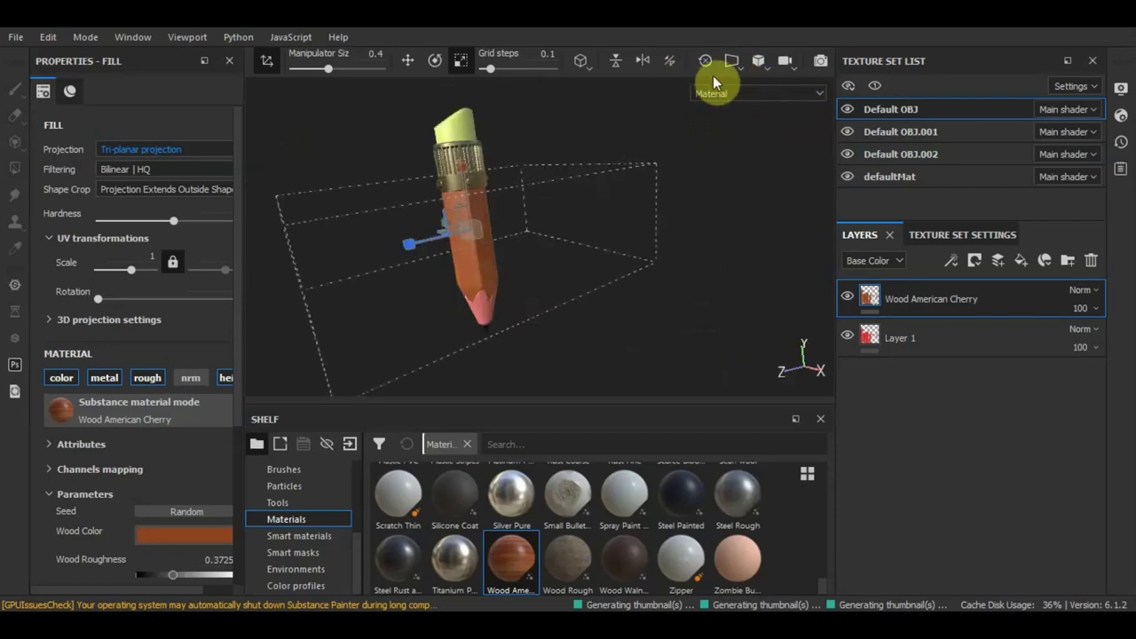
left_click(593, 78)
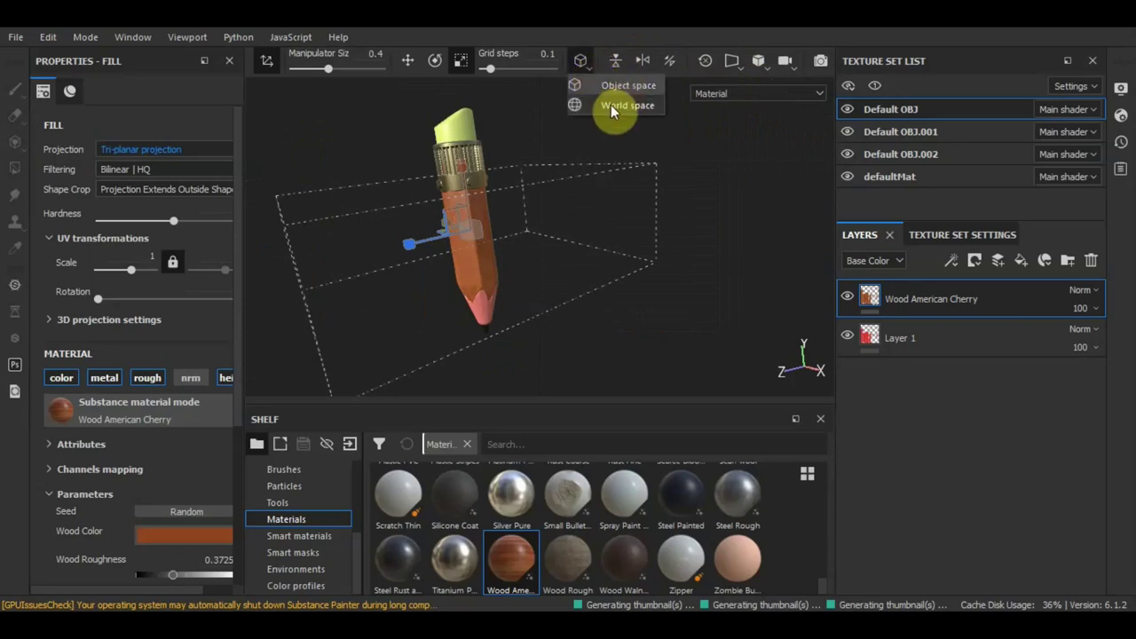
left_click(611, 106)
left_click(579, 63)
left_click(594, 86)
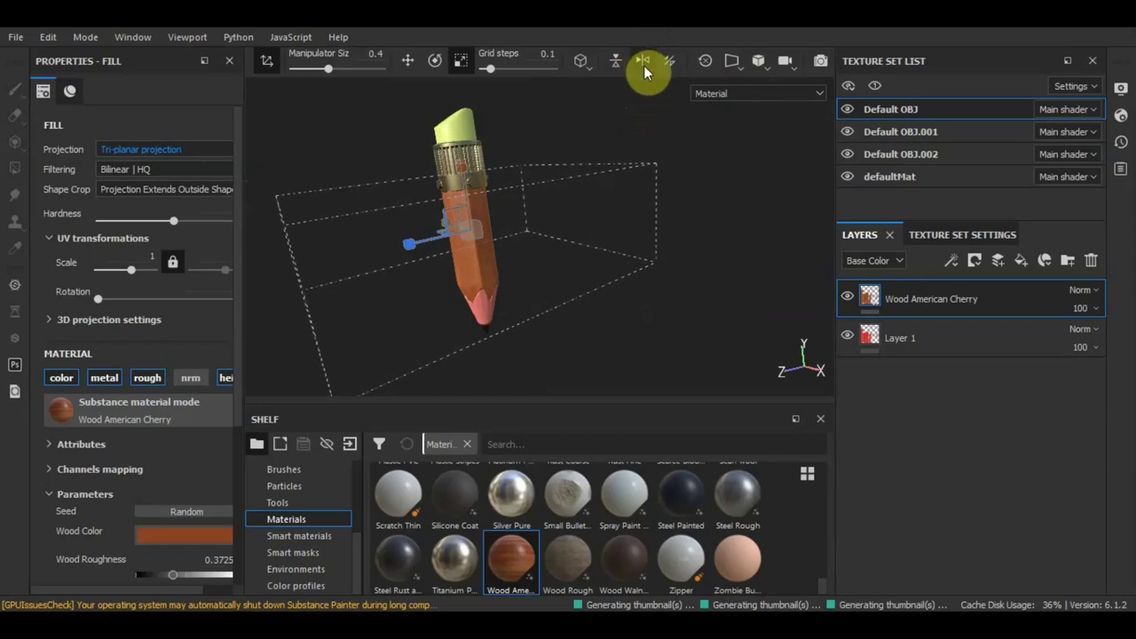
mouse_move(331, 72)
left_mouse_down()
mouse_move(372, 85)
mouse_move(327, 96)
left_mouse_up()
Add a black mask to the Wood American Cherry layer, hiding the wood
scroll(695, 289, "up", 2)
scroll(695, 289, "up", 3)
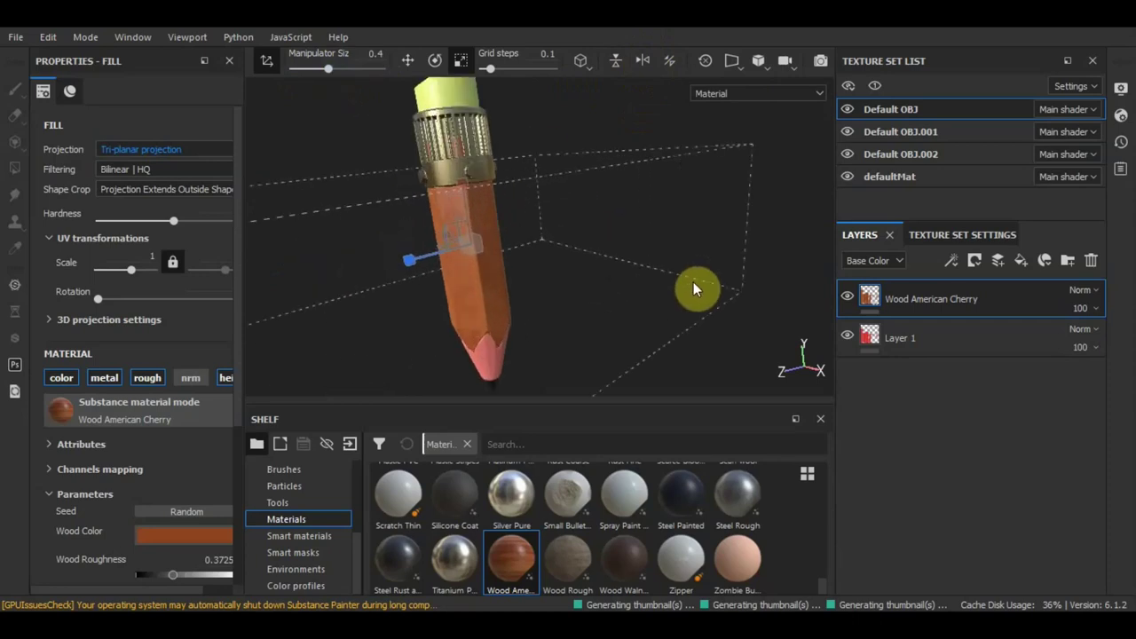
right_click(992, 305)
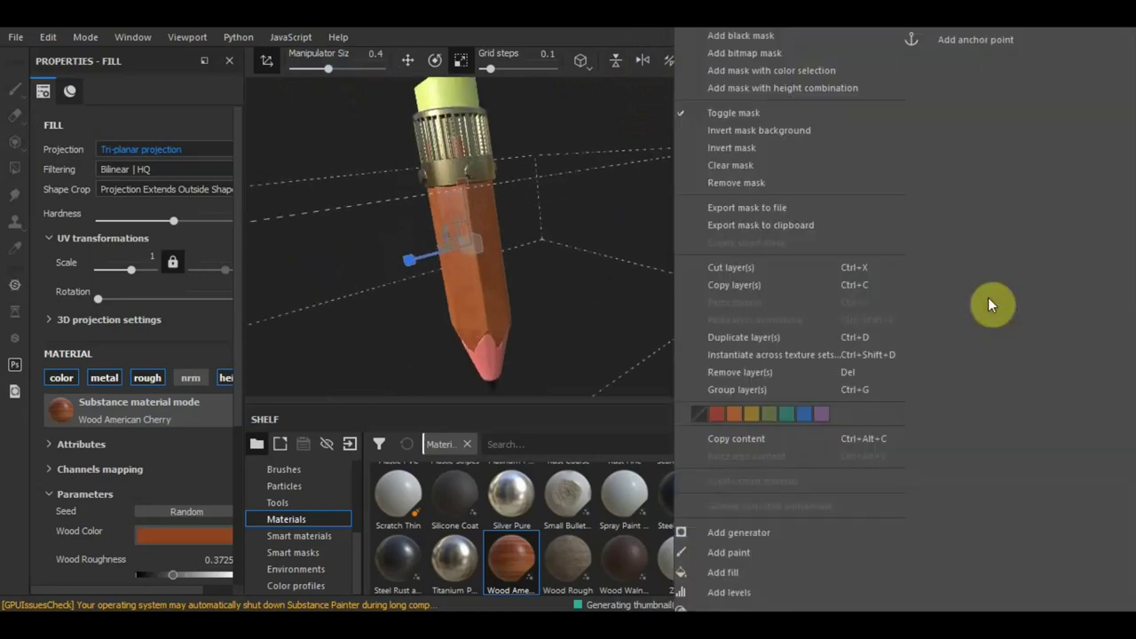
left_click(741, 35)
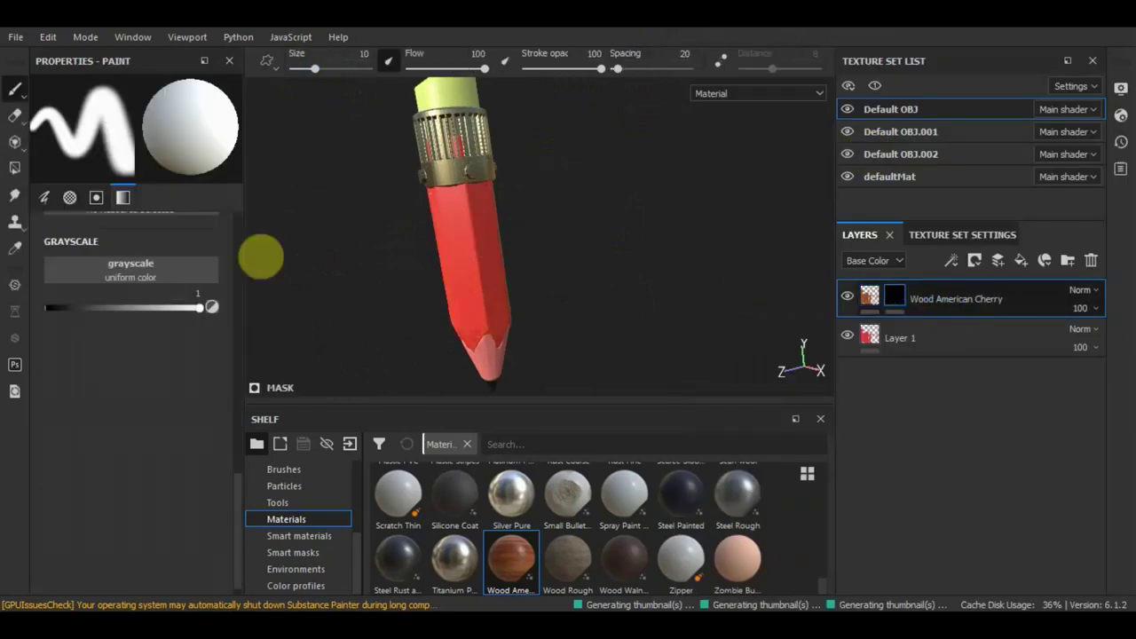
Add a paint layer to the mask and paint a first white stroke on the pencil body
right_click(929, 301)
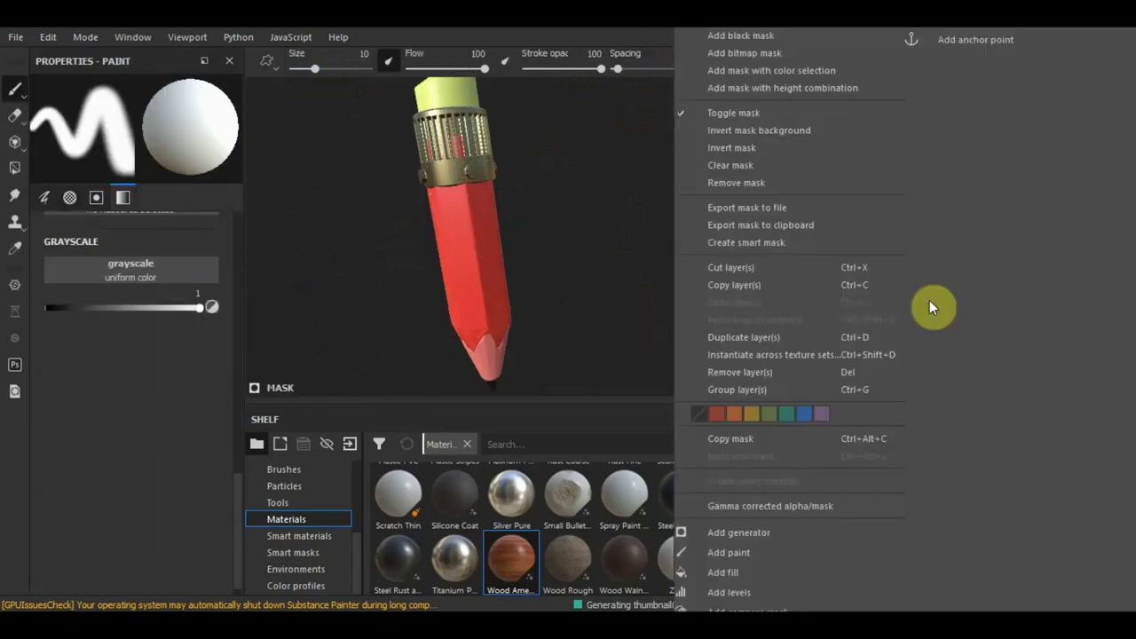
left_click(742, 552)
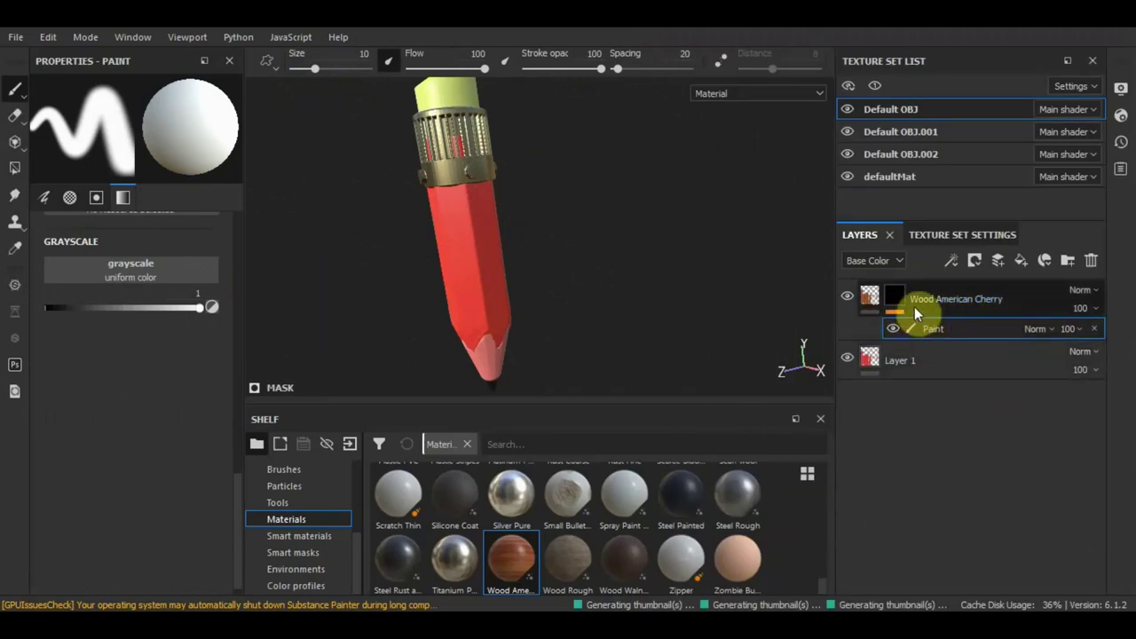
mouse_move(453, 245)
left_mouse_down()
mouse_move(493, 261)
mouse_move(521, 246)
left_mouse_up()
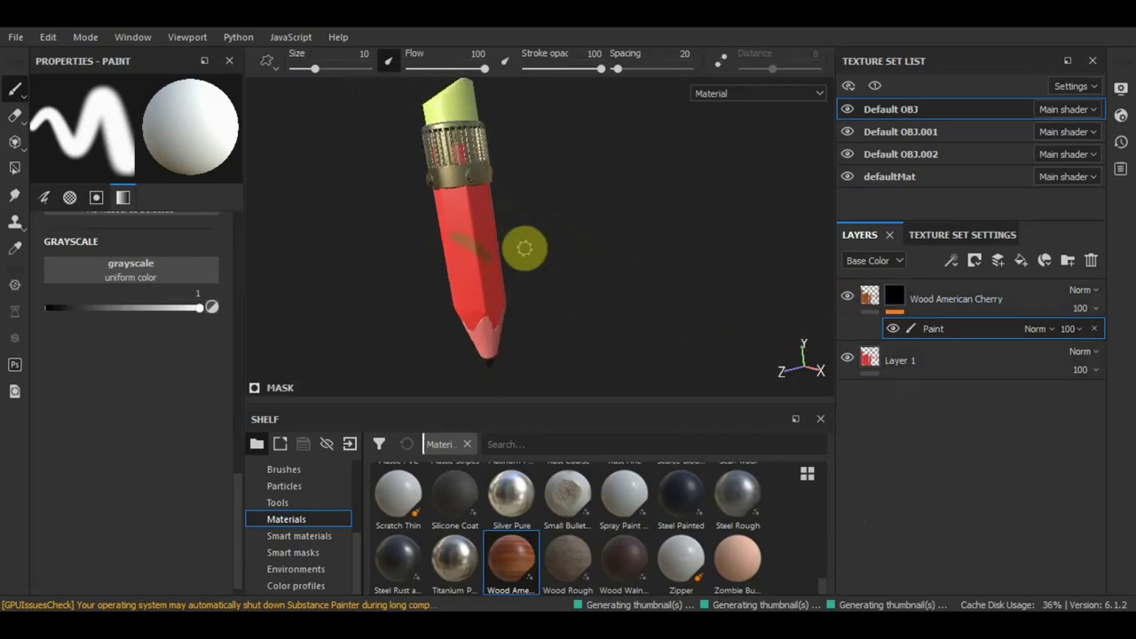
scroll(482, 257, "up", 3)
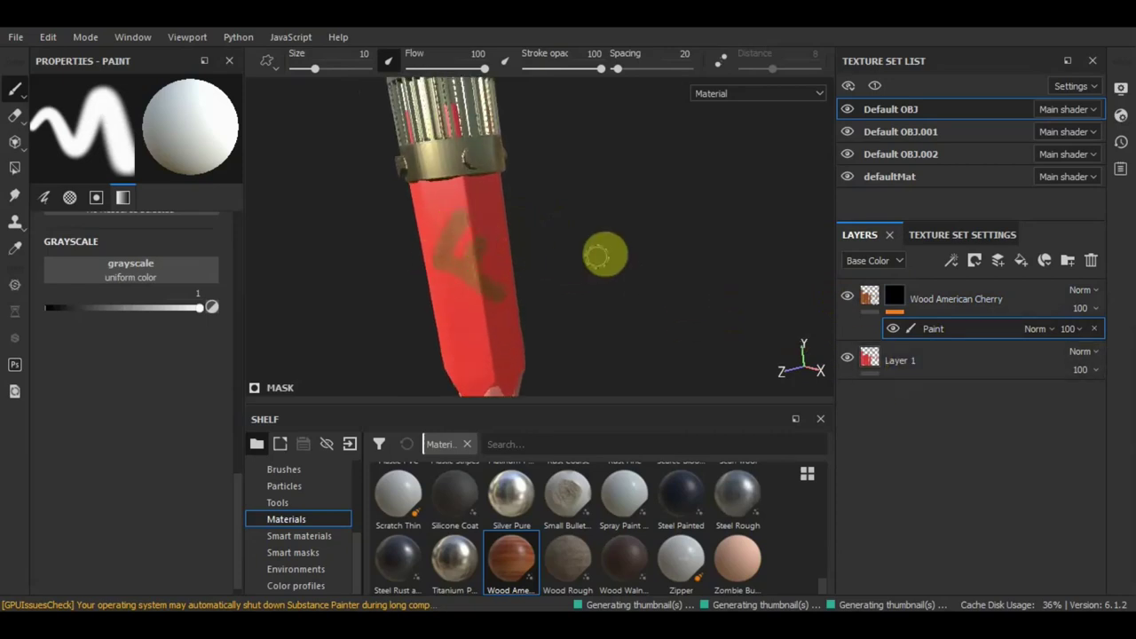
left_click_drag(604, 254, 586, 236, "alt")
scroll(586, 236, "up", 2)
scroll(580, 238, "up", 2)
scroll(580, 238, "down", 3)
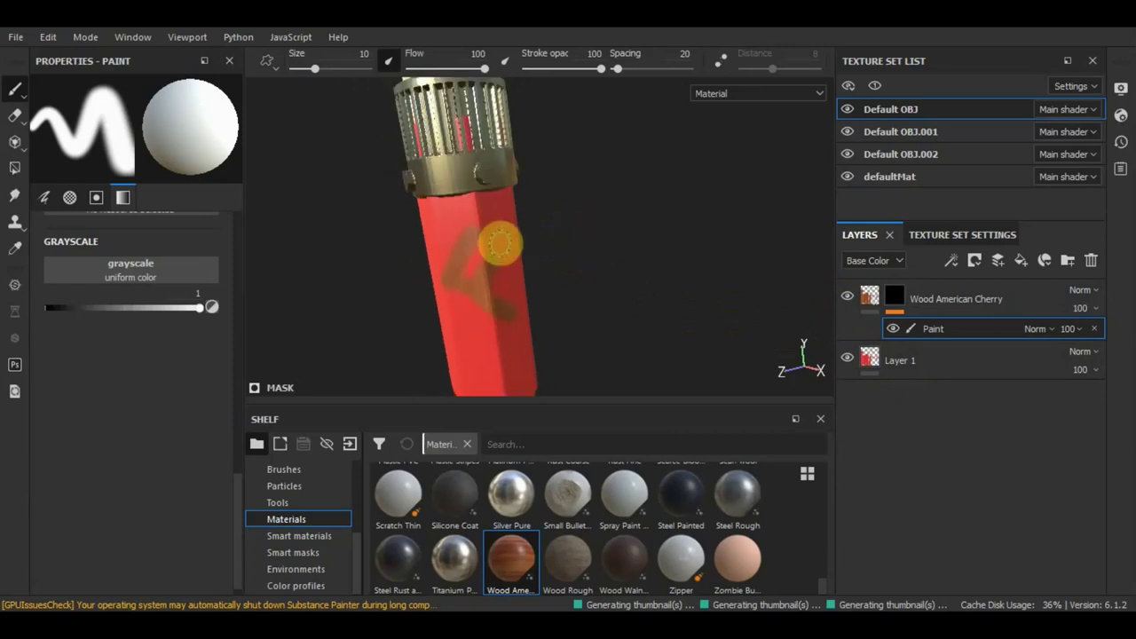
left_click_drag(506, 203, 545, 222, "alt")
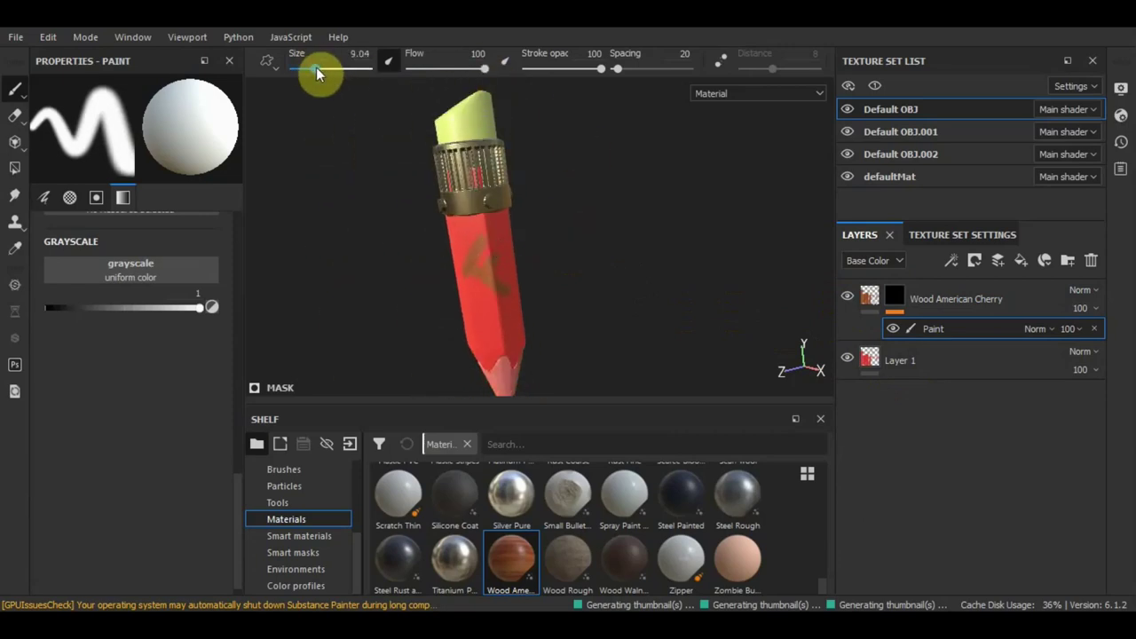
Enlarge the brush to about 67.89 and reveal wood over the rest of the body from all sides
left_click_drag(316, 68, 354, 68)
mouse_move(467, 285)
left_mouse_down()
mouse_move(465, 329)
mouse_move(529, 300)
left_mouse_up()
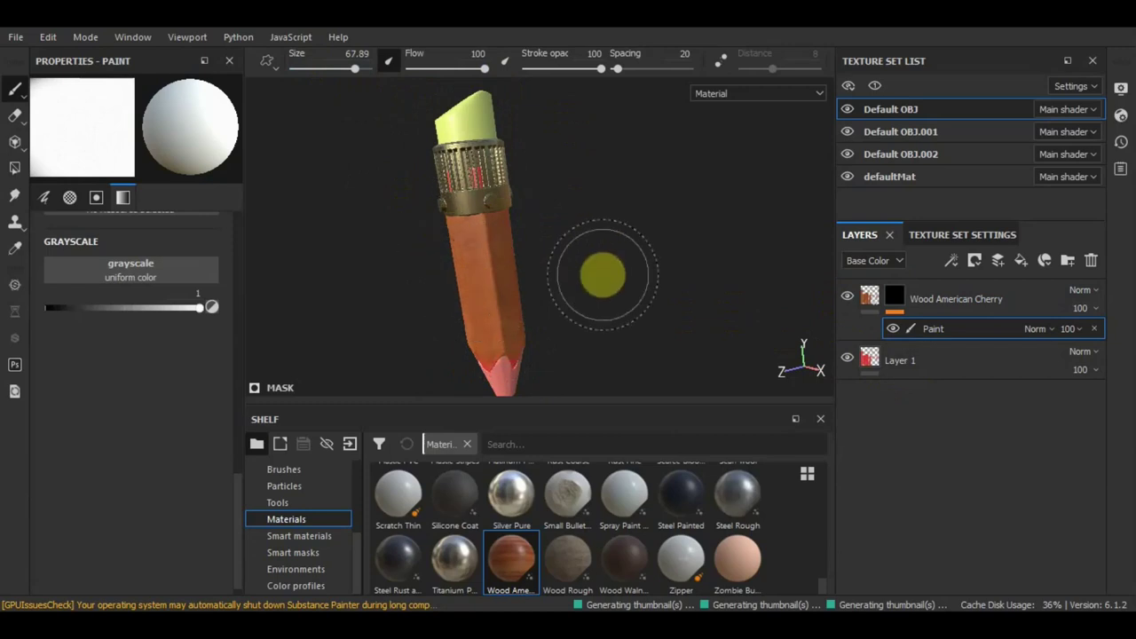
mouse_move(556, 259)
left_mouse_down("alt")
mouse_move(616, 269)
mouse_move(698, 207)
mouse_move(793, 246)
mouse_move(588, 251)
mouse_move(654, 239)
mouse_move(562, 278)
mouse_move(465, 284)
mouse_move(525, 257)
mouse_move(500, 259)
mouse_move(507, 245)
mouse_move(489, 350)
mouse_move(520, 177)
mouse_move(495, 203)
mouse_move(577, 273)
left_mouse_up("alt")
scroll(506, 245, "up", 3)
mouse_move(654, 272)
left_mouse_down("alt")
mouse_move(616, 284)
mouse_move(411, 292)
mouse_move(475, 280)
left_mouse_up("alt")
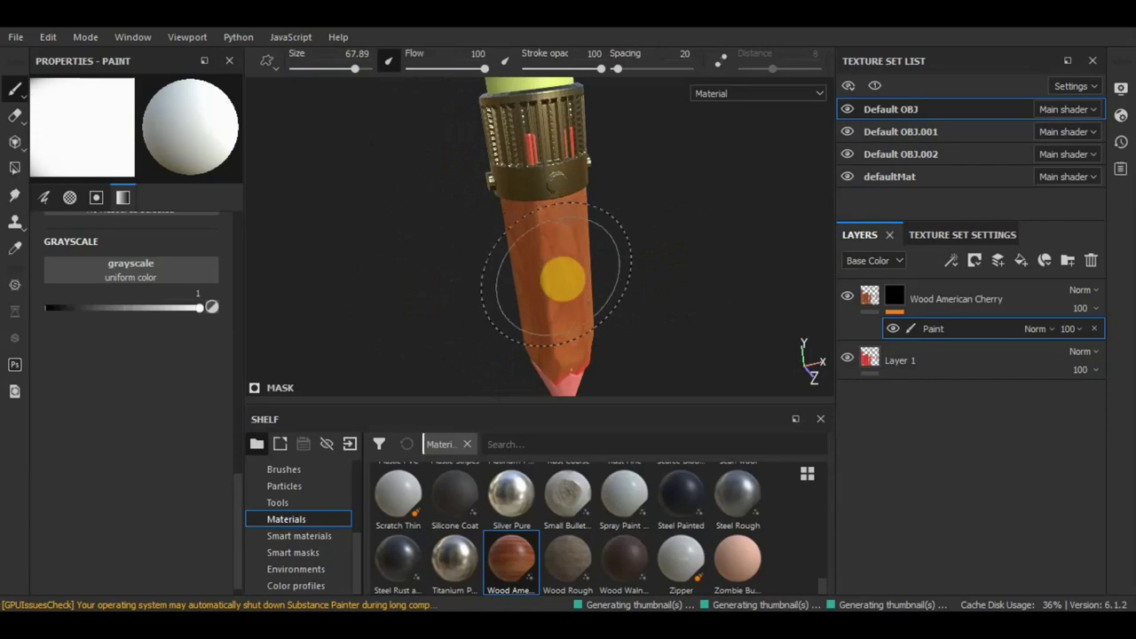
mouse_move(550, 279)
left_mouse_down("alt")
mouse_move(459, 264)
mouse_move(647, 265)
left_mouse_up("alt")
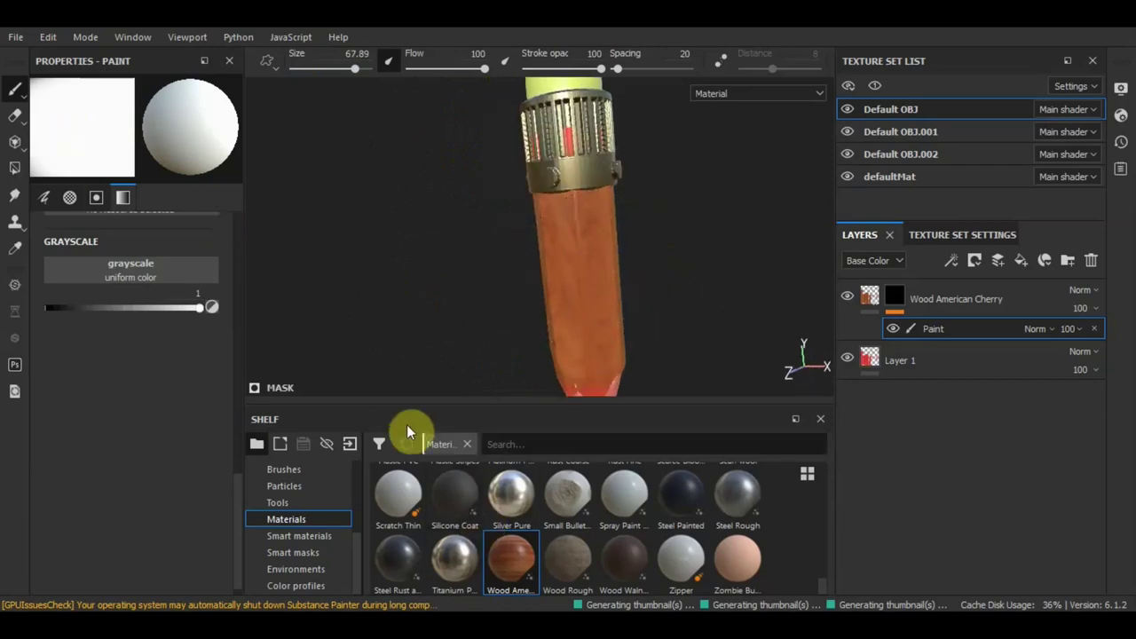
scroll(285, 494, "up", 3)
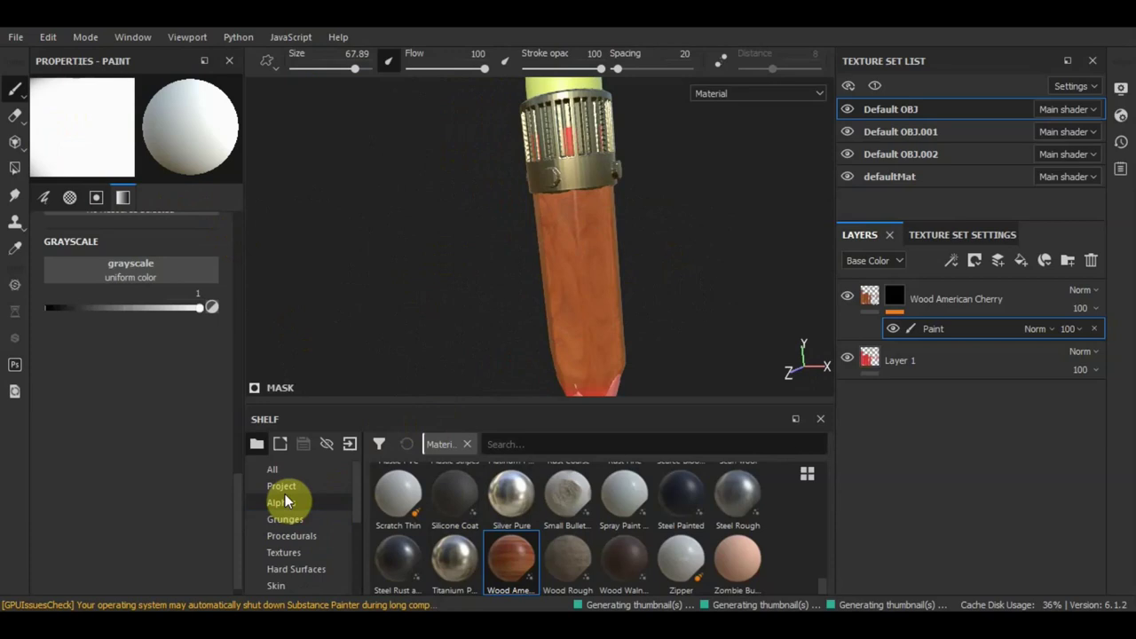
Set the mask brush's alpha to Celtic Cross from the Shelf's Alphas category
left_click(292, 501)
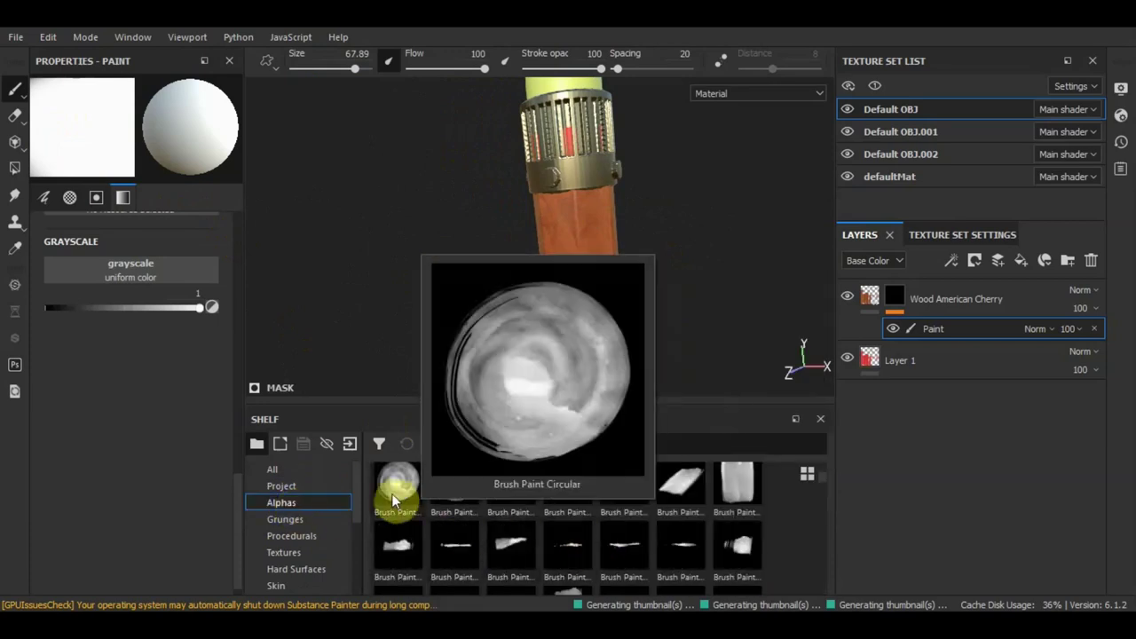
scroll(594, 568, "down", 5)
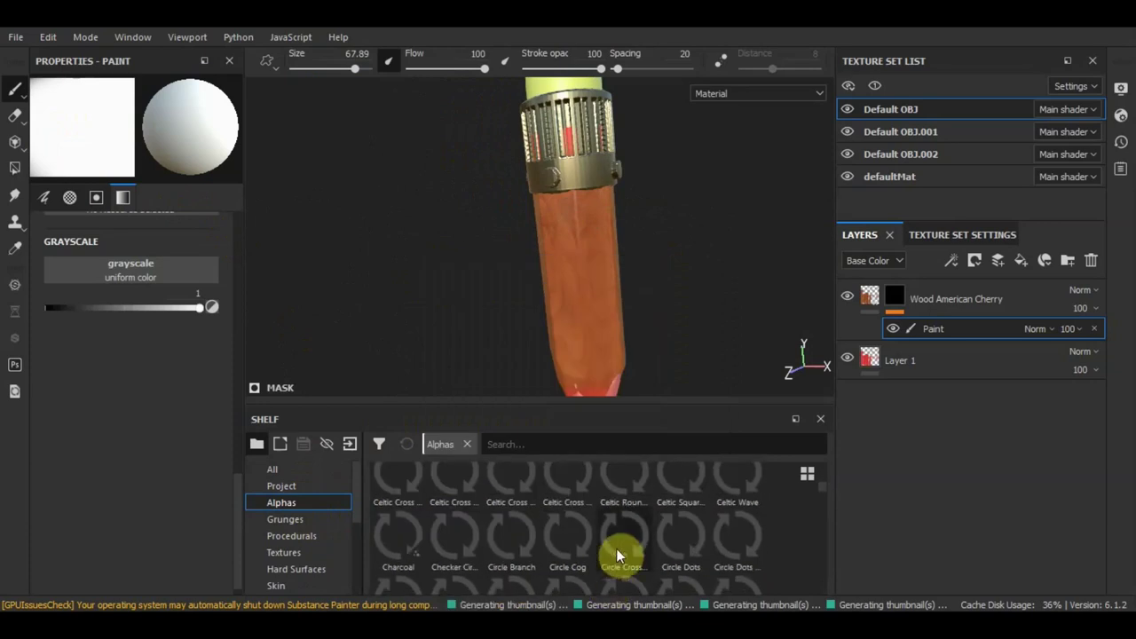
left_click(512, 491)
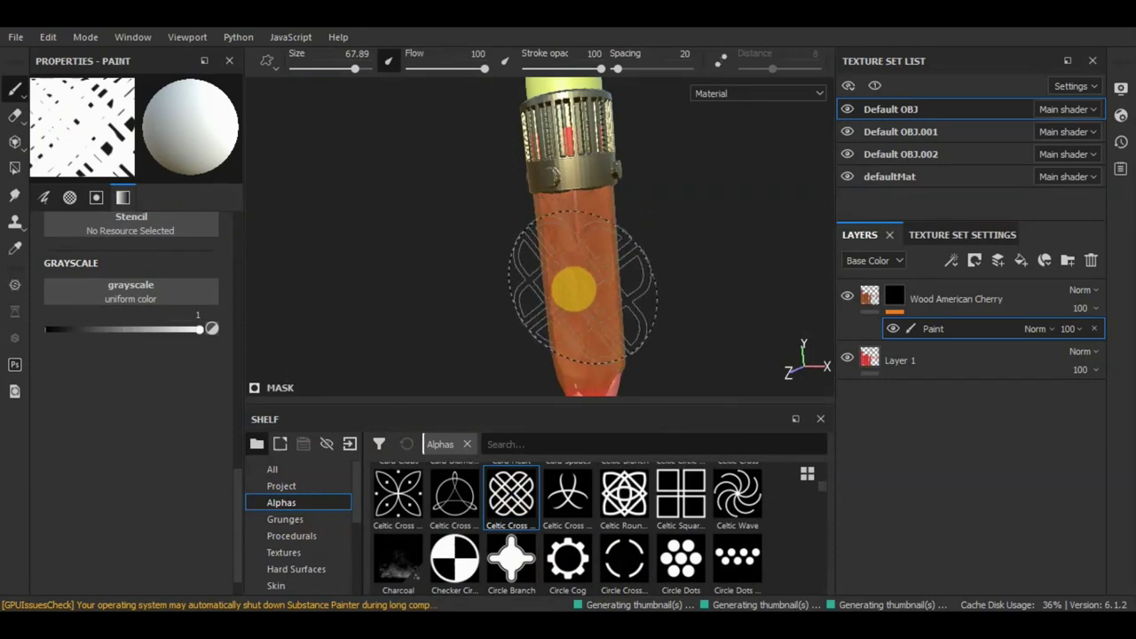
scroll(668, 267, "up", 5)
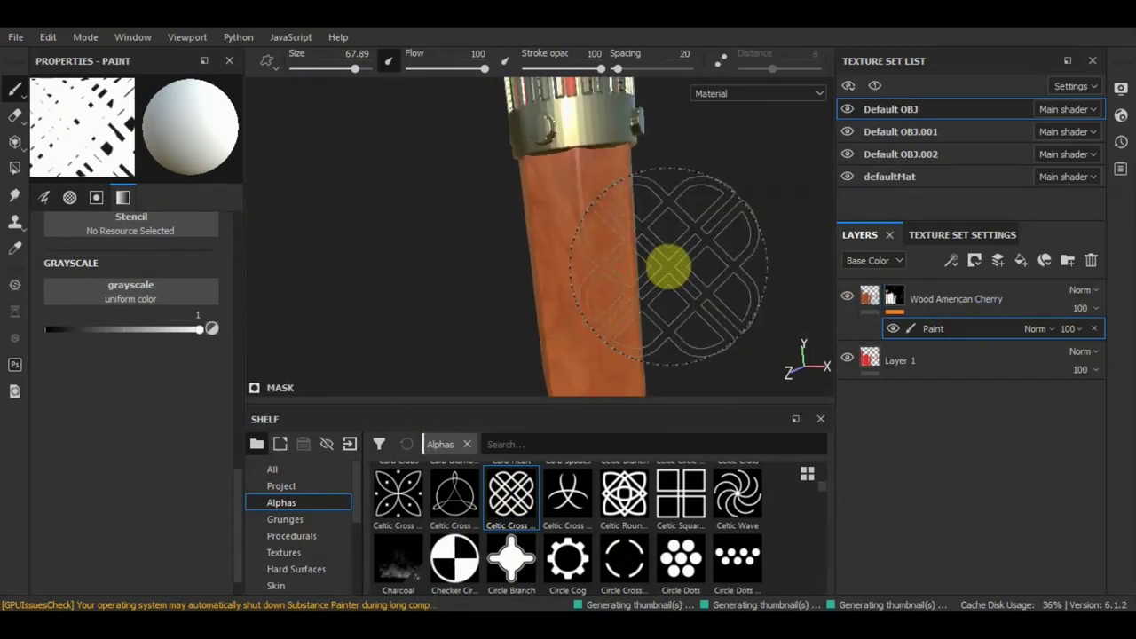
scroll(666, 263, "up", 3)
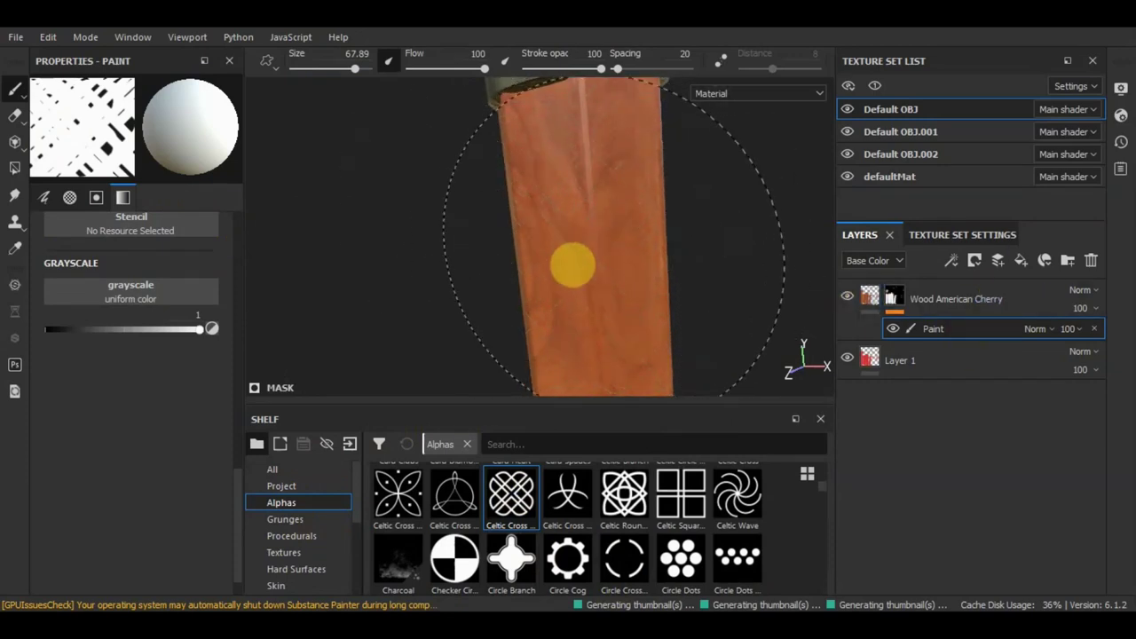
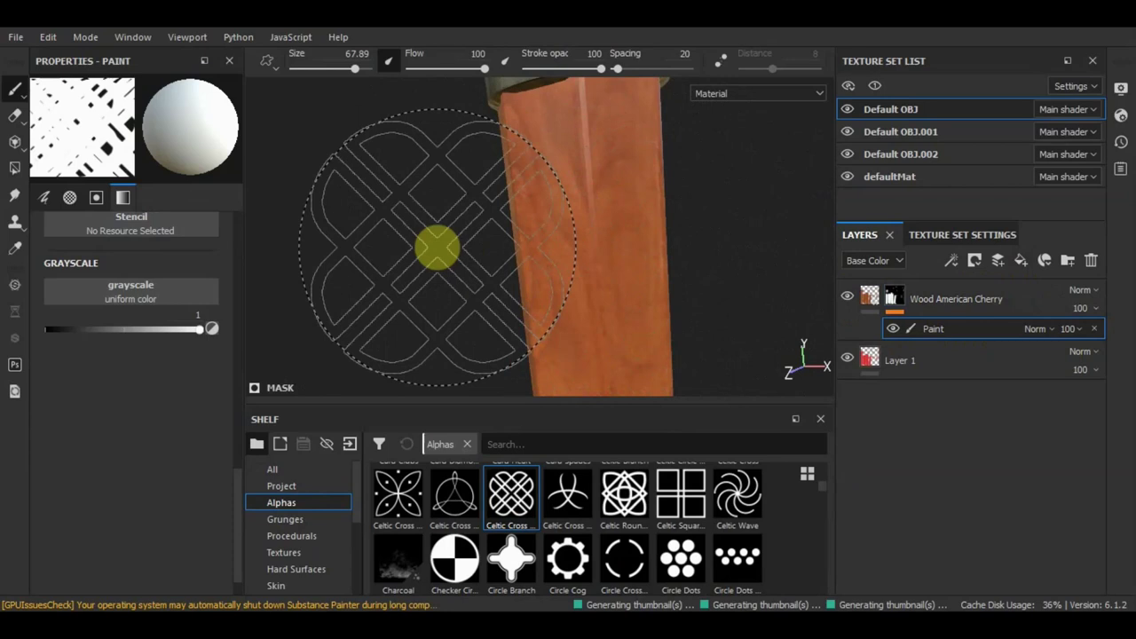
Add an empty Layer 2 on top of the Wood American Cherry layer
left_click_drag(441, 244, 386, 249, "alt")
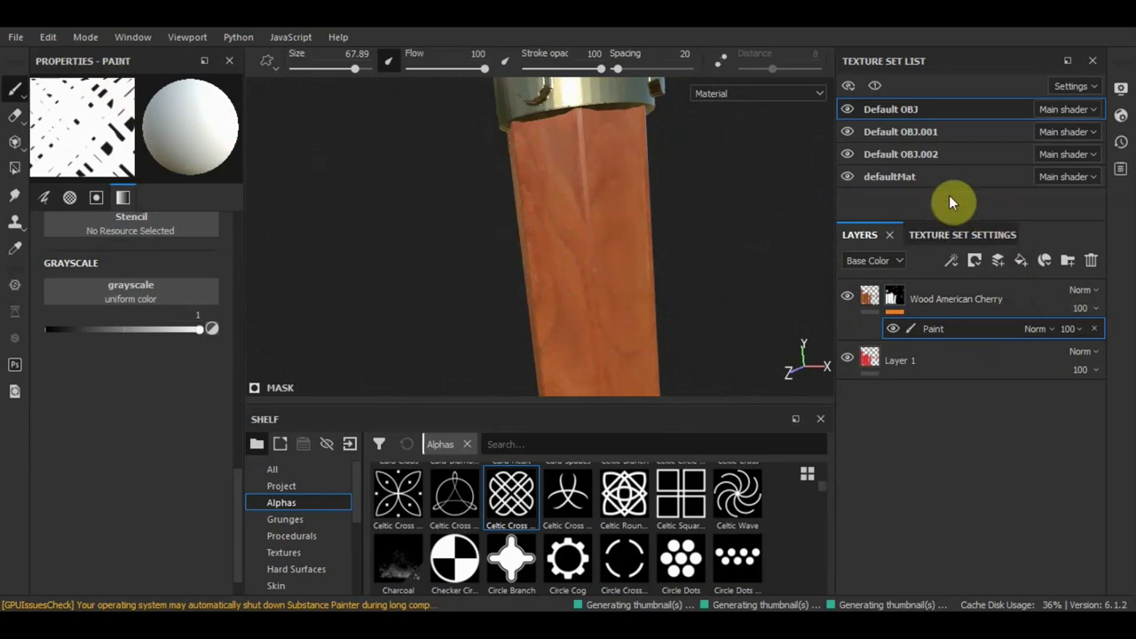
left_click(1000, 260)
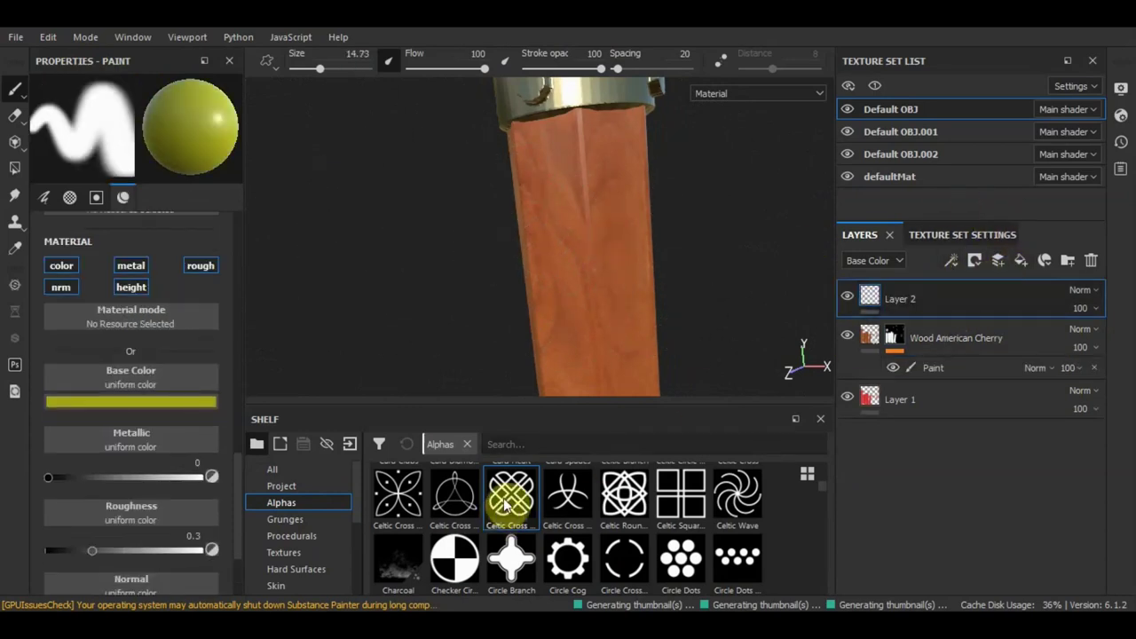
Set the brush to the Celtic Cross alpha with black base colour and size 43.41
left_click(511, 495)
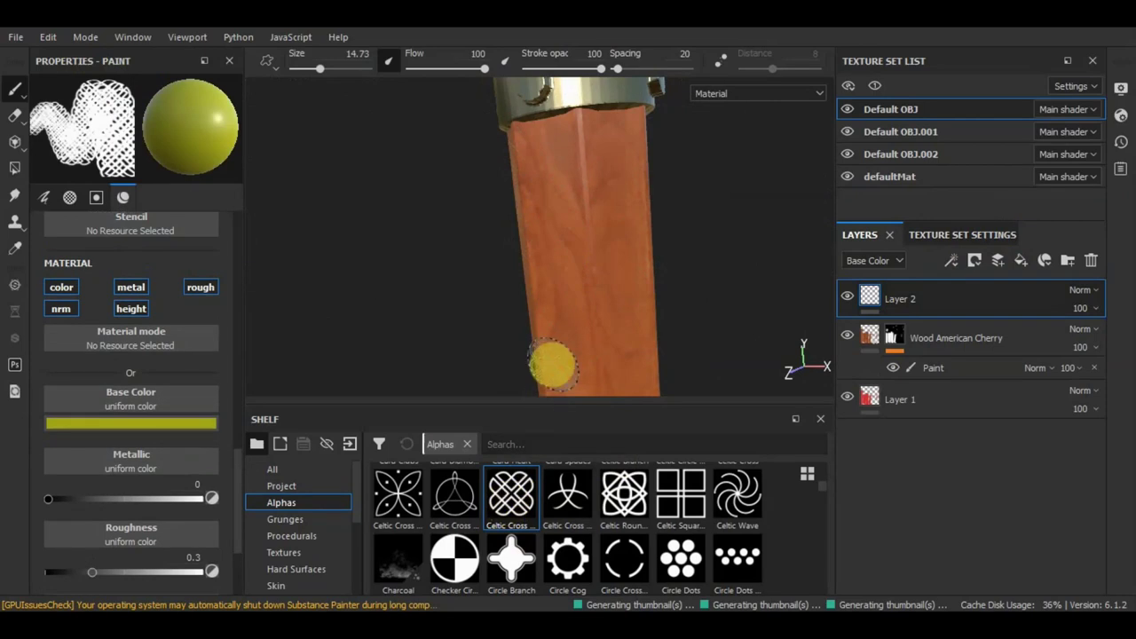
left_click(139, 423)
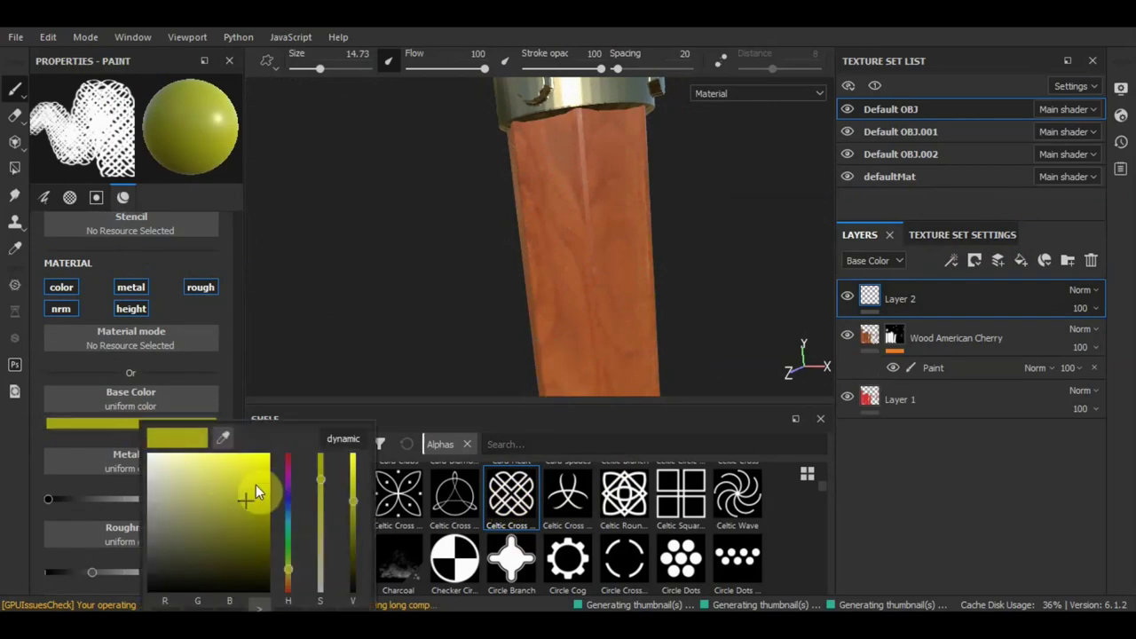
left_click(152, 585)
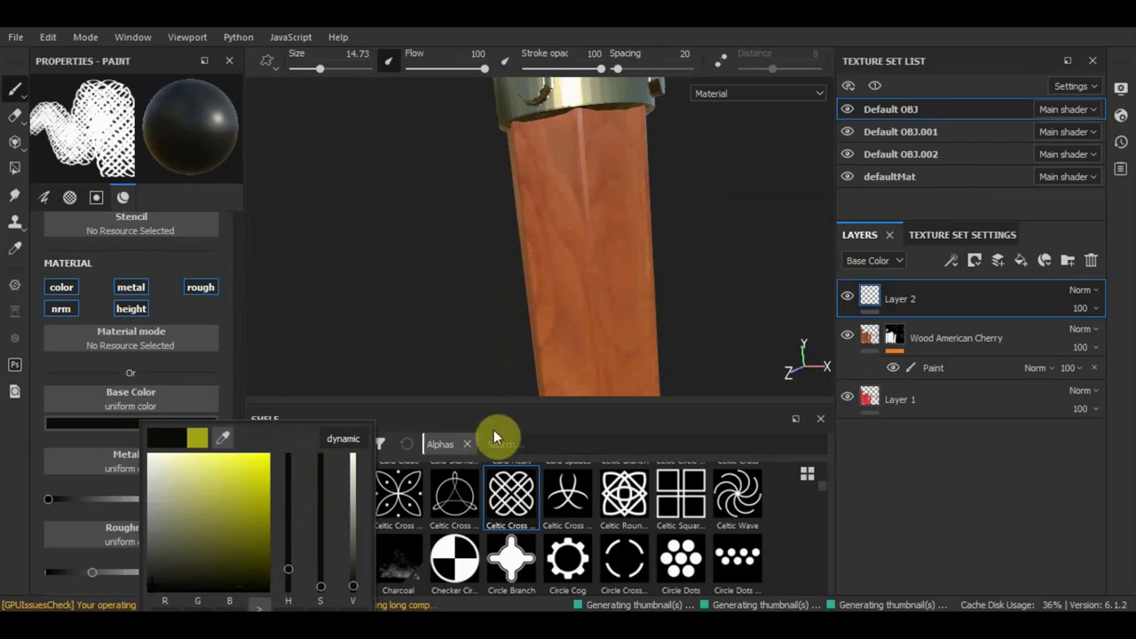
left_click(458, 295)
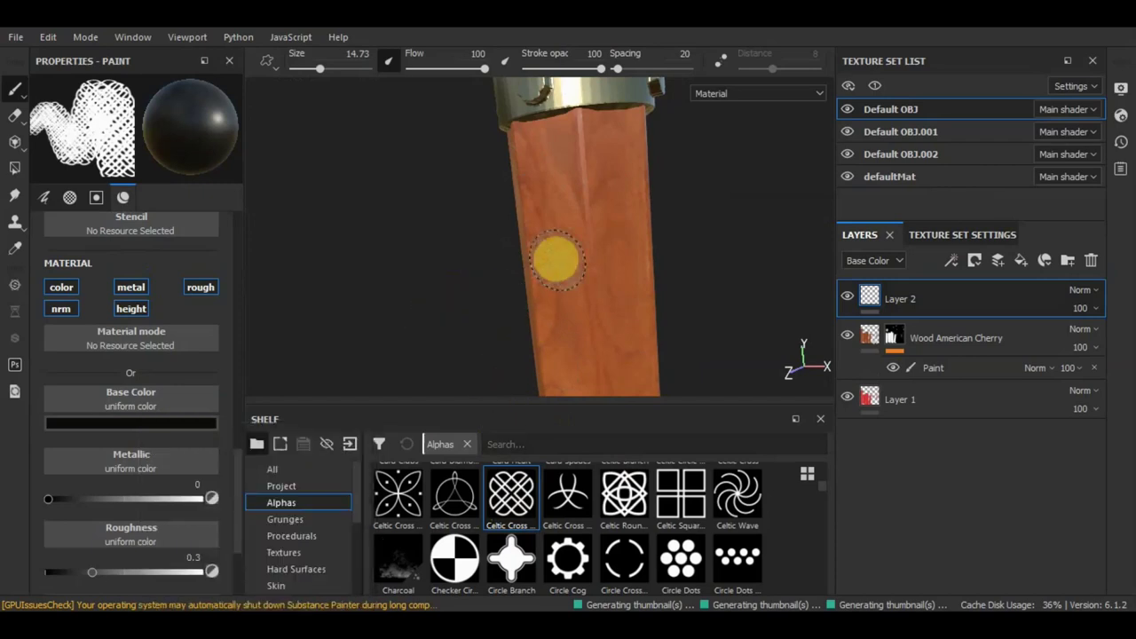
left_click_drag(330, 68, 340, 68)
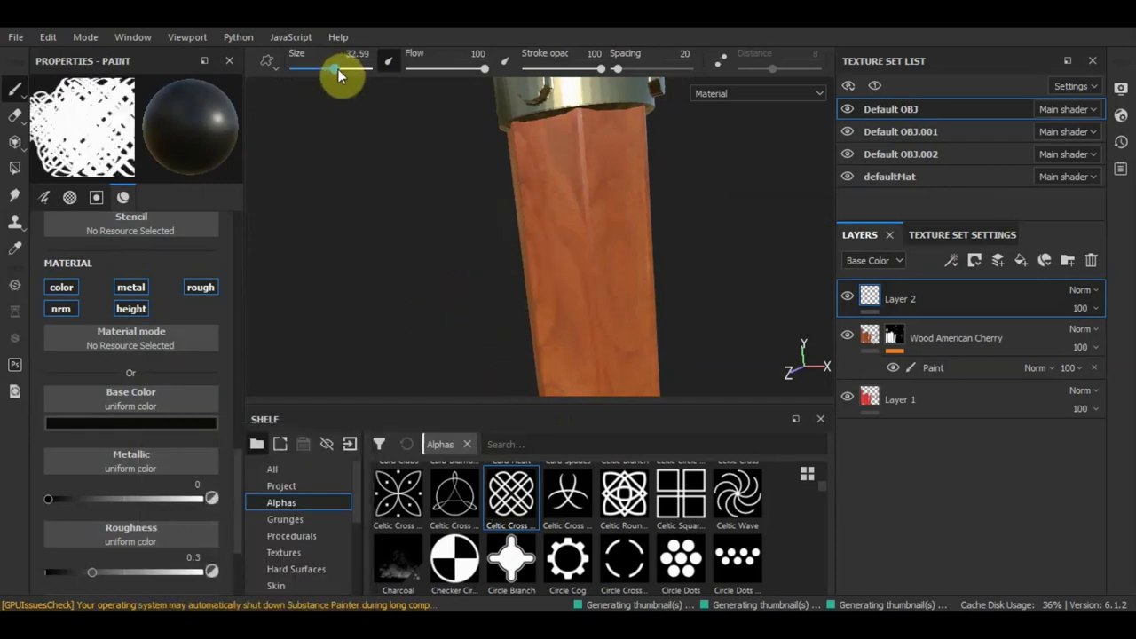
Stamp the black Celtic knot onto the wooden handle and zoom in on it
left_click(558, 235)
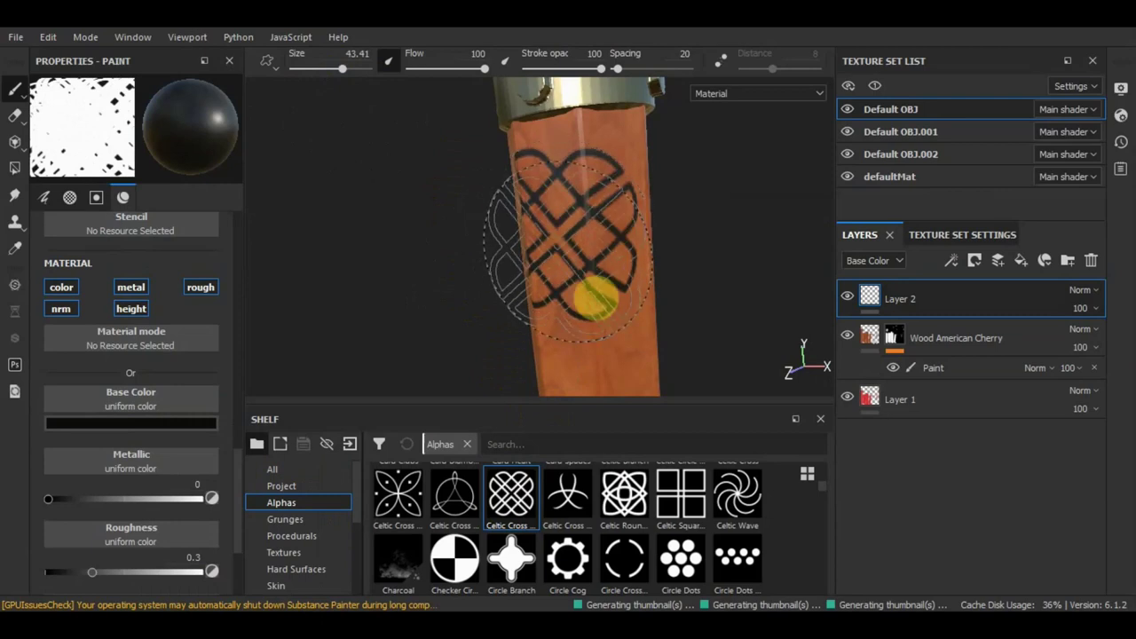
left_click_drag(358, 264, 414, 259, "alt")
mouse_move(741, 303)
left_mouse_down("alt")
mouse_move(735, 216)
mouse_move(735, 312)
mouse_move(717, 238)
mouse_move(609, 273)
left_mouse_up("alt")
scroll(717, 314, "up", 2)
scroll(717, 315, "down", 4)
Reorder the layers so Layer 1 is on top, then paint Celtic patterns along the red body
left_click_drag(957, 337, 901, 292)
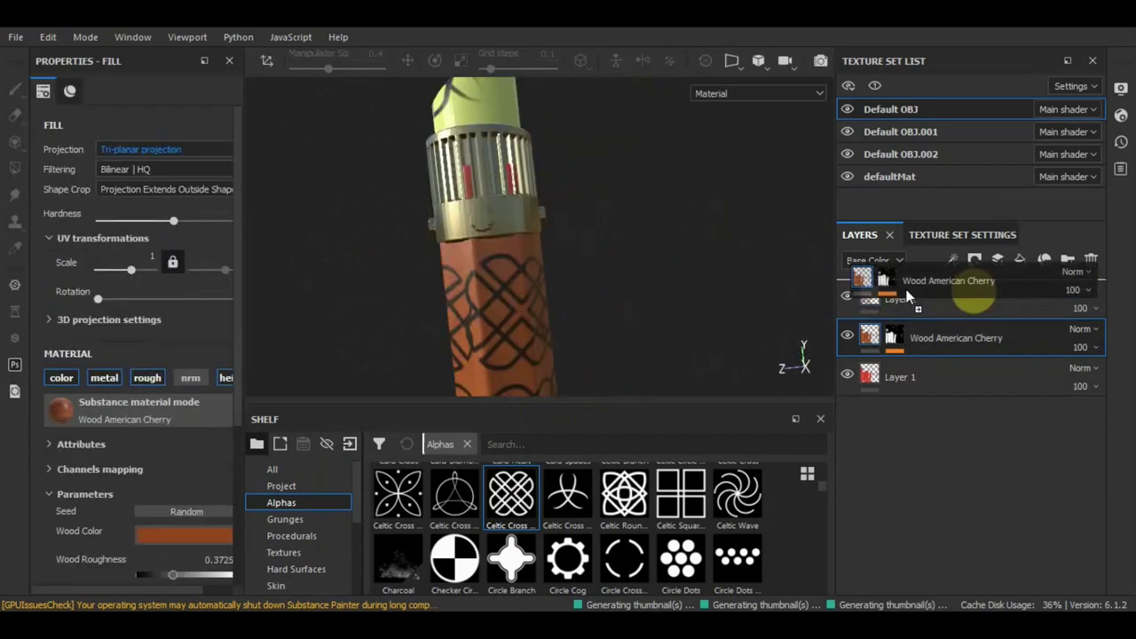
mouse_move(686, 340)
left_mouse_down("alt")
mouse_move(680, 294)
mouse_move(690, 325)
mouse_move(660, 325)
mouse_move(666, 178)
left_mouse_up("alt")
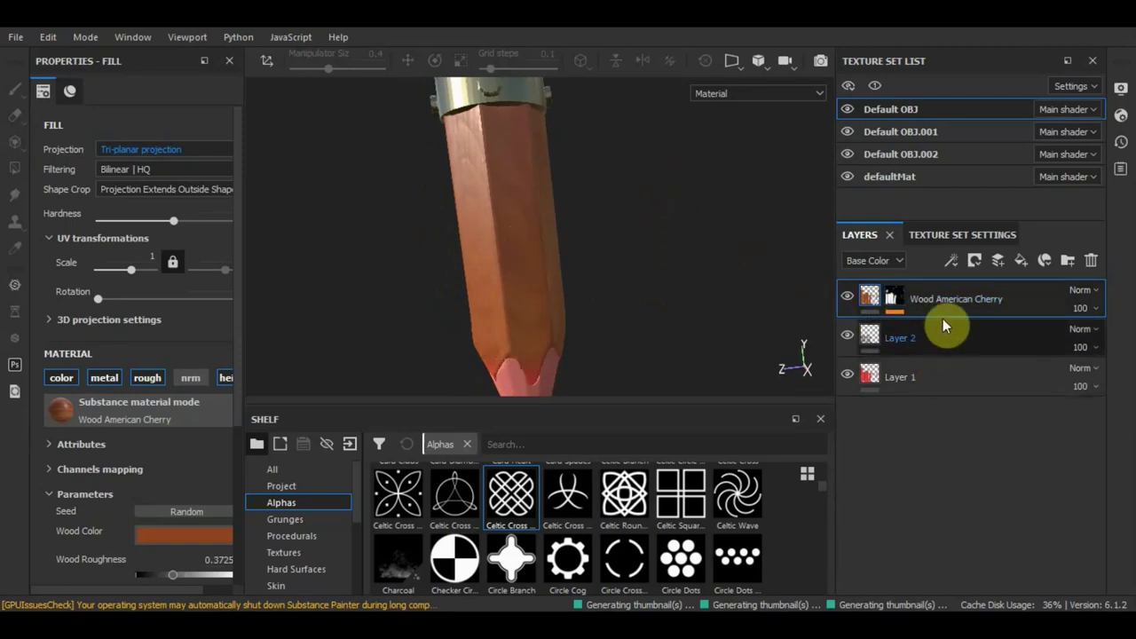
left_click_drag(939, 340, 938, 393)
mouse_move(934, 336)
left_mouse_down()
mouse_move(918, 340)
mouse_move(950, 293)
left_mouse_up()
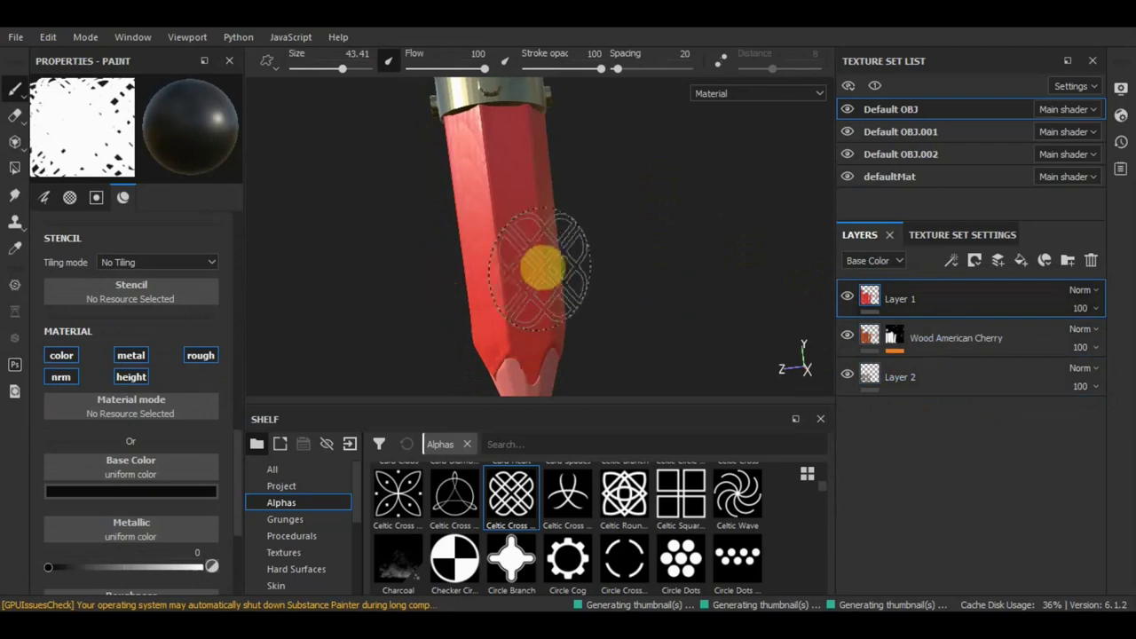
mouse_move(531, 266)
left_mouse_down()
mouse_move(533, 214)
mouse_move(507, 157)
left_mouse_up()
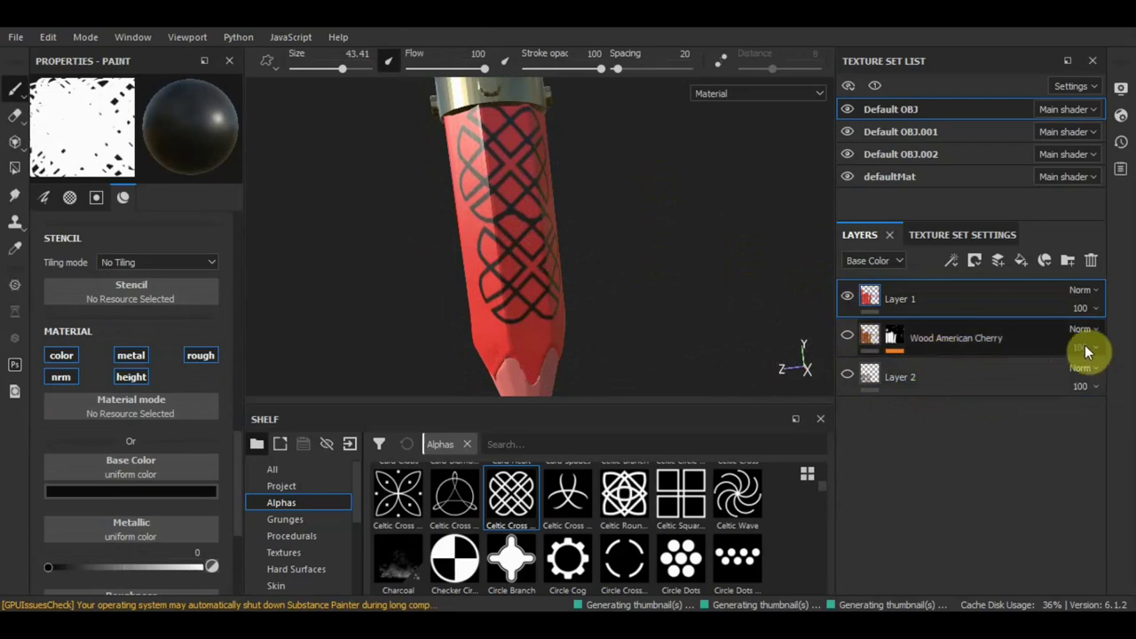
Delete the Wood American Cherry layer and Layer 2
left_click(1021, 345)
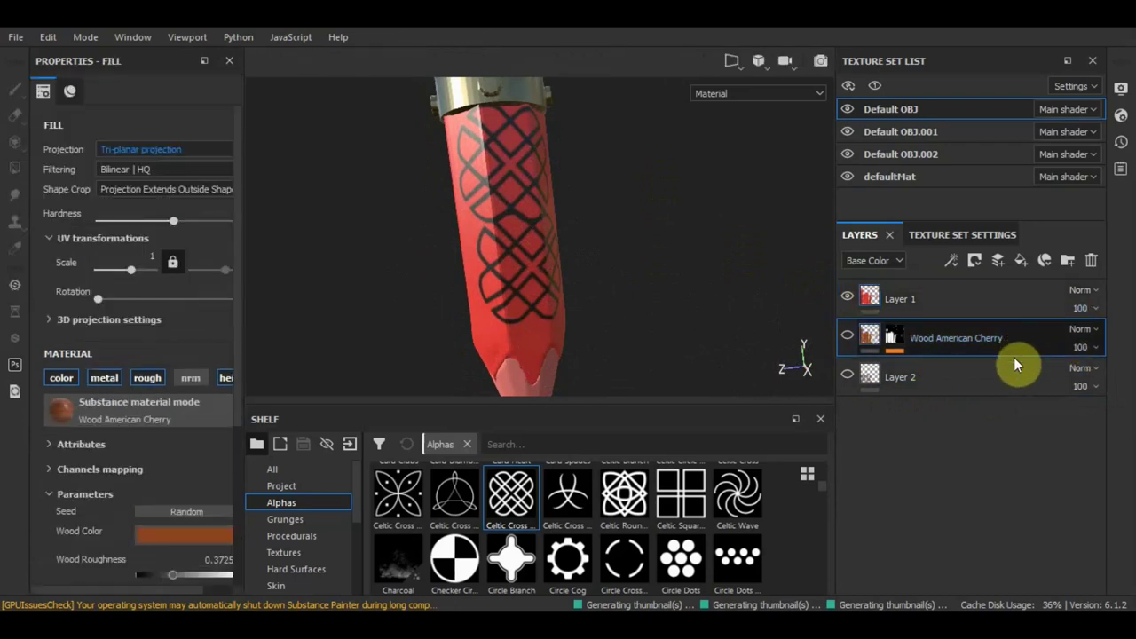
left_click(1091, 260)
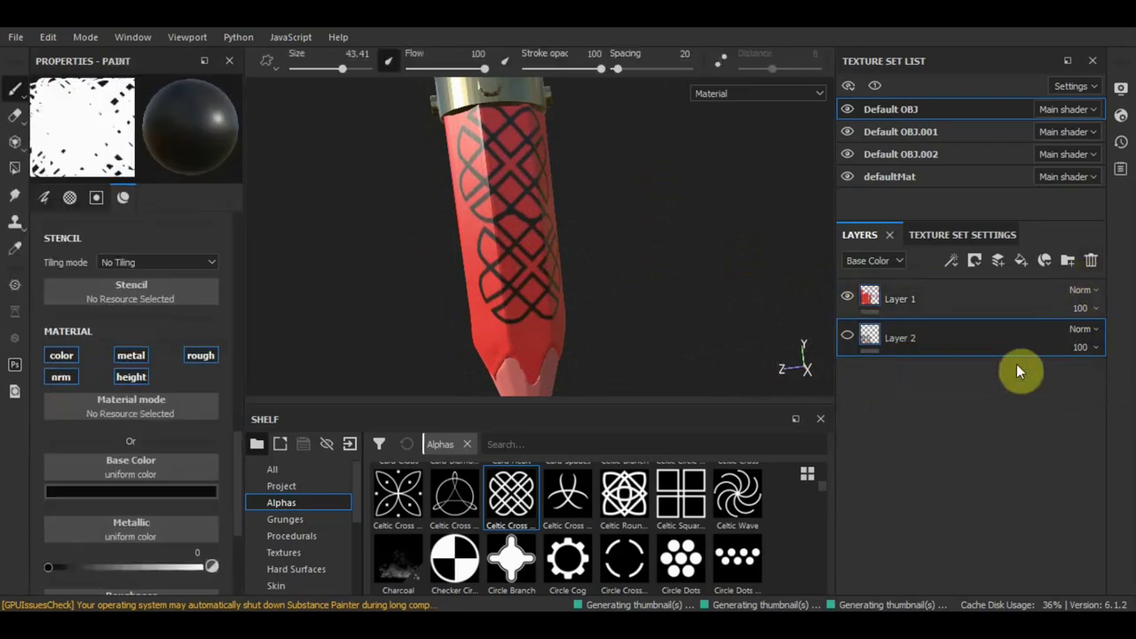
left_click(1094, 261)
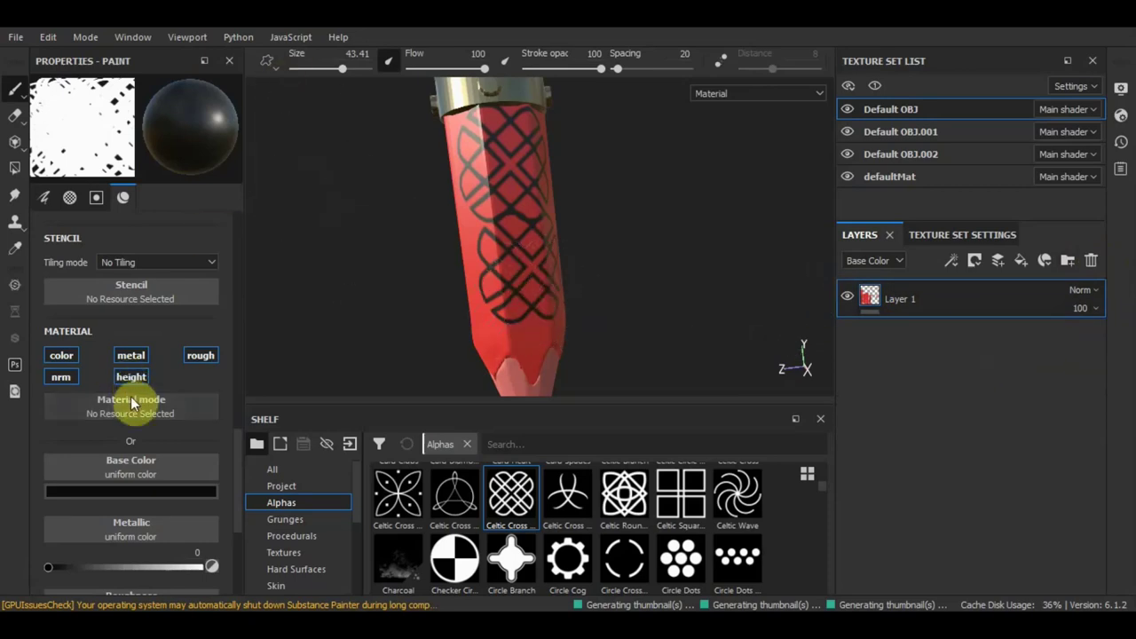
Clear the Celtic Cross alpha, set brush size to 8.75 and paint a test stroke on the body
scroll(126, 407, "down", 3)
scroll(126, 404, "up", 8)
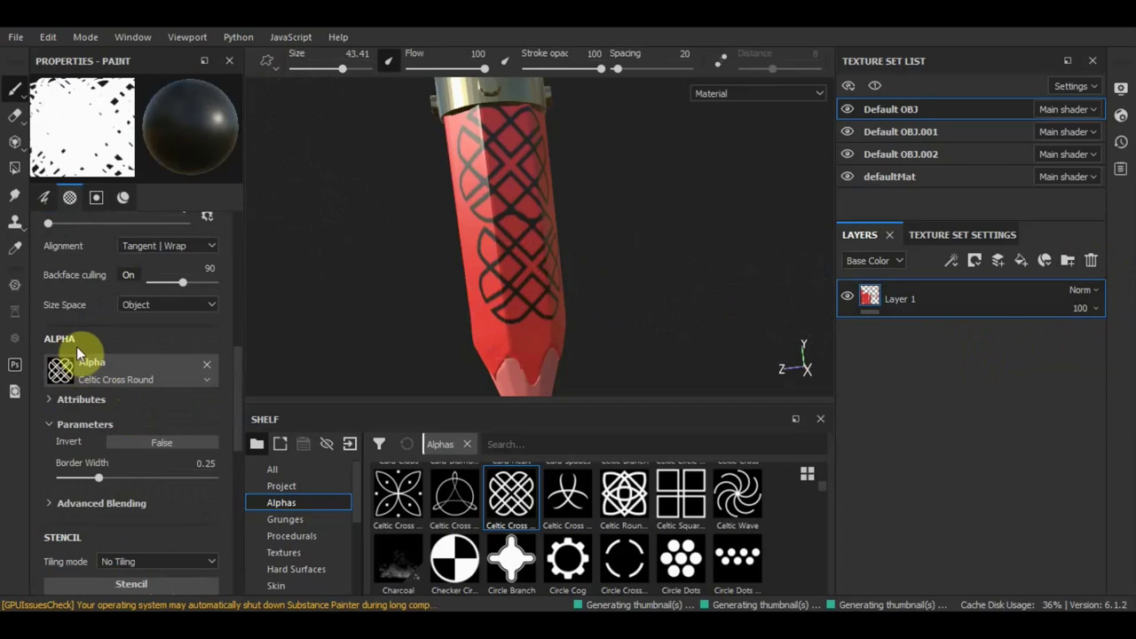
left_click(207, 364)
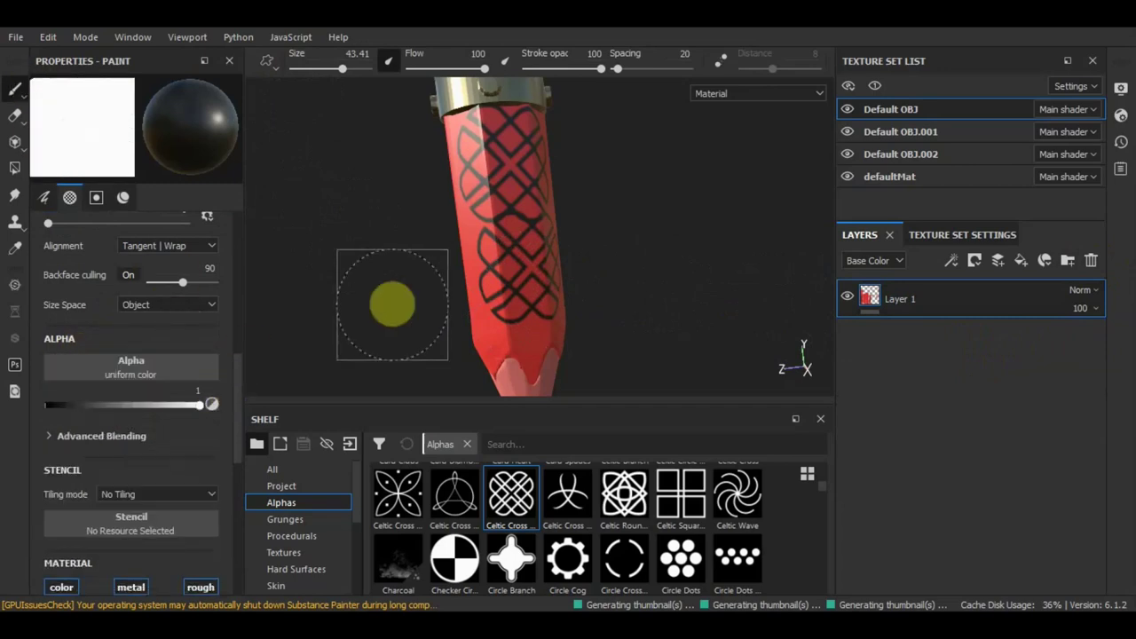
left_click_drag(339, 67, 303, 69)
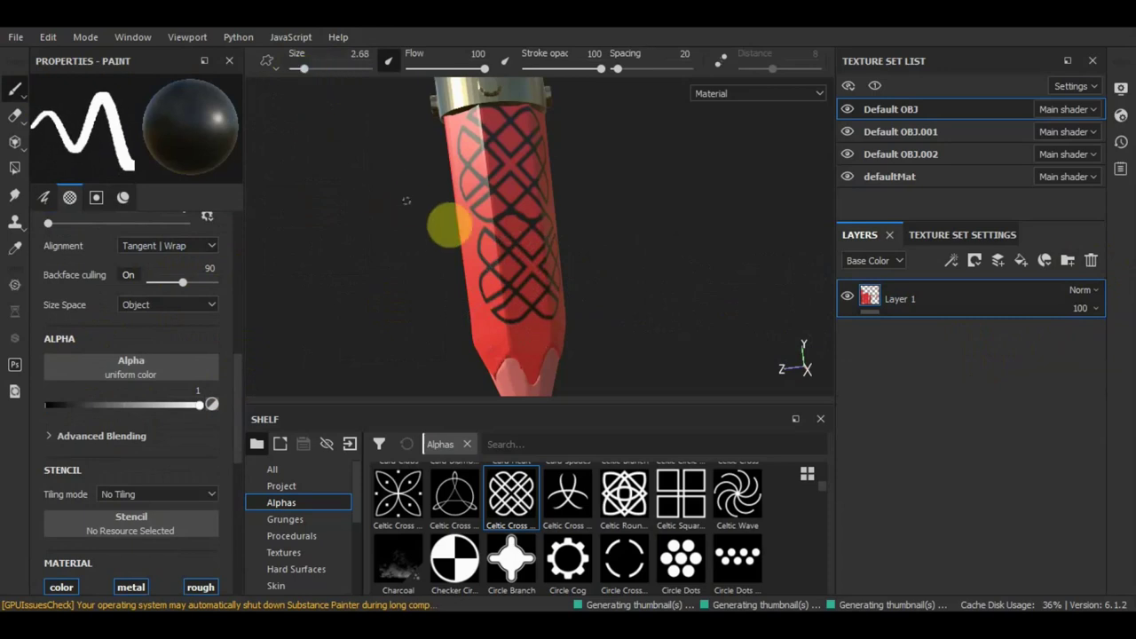
left_click(310, 69)
left_click_drag(312, 69, 314, 69)
mouse_move(475, 160)
left_mouse_down()
mouse_move(468, 295)
mouse_move(414, 166)
left_mouse_up()
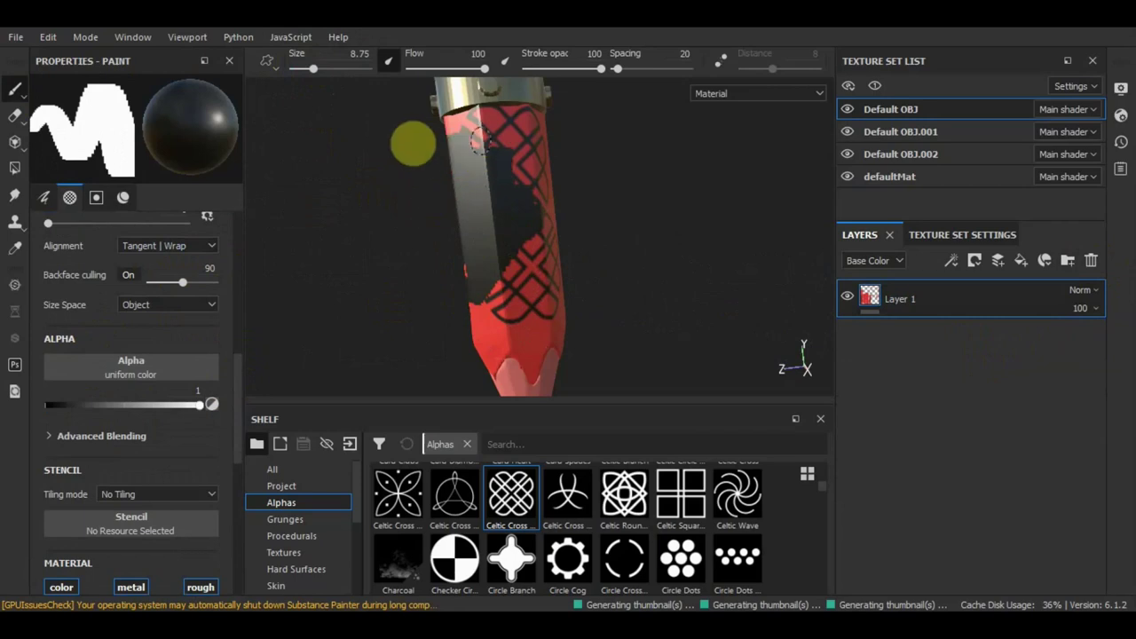
Paint the pencil body bright yellow up to the metal band, then view the whole pencil
scroll(172, 514, "down", 2)
scroll(172, 524, "down", 1)
scroll(161, 528, "down", 1)
left_click(167, 526)
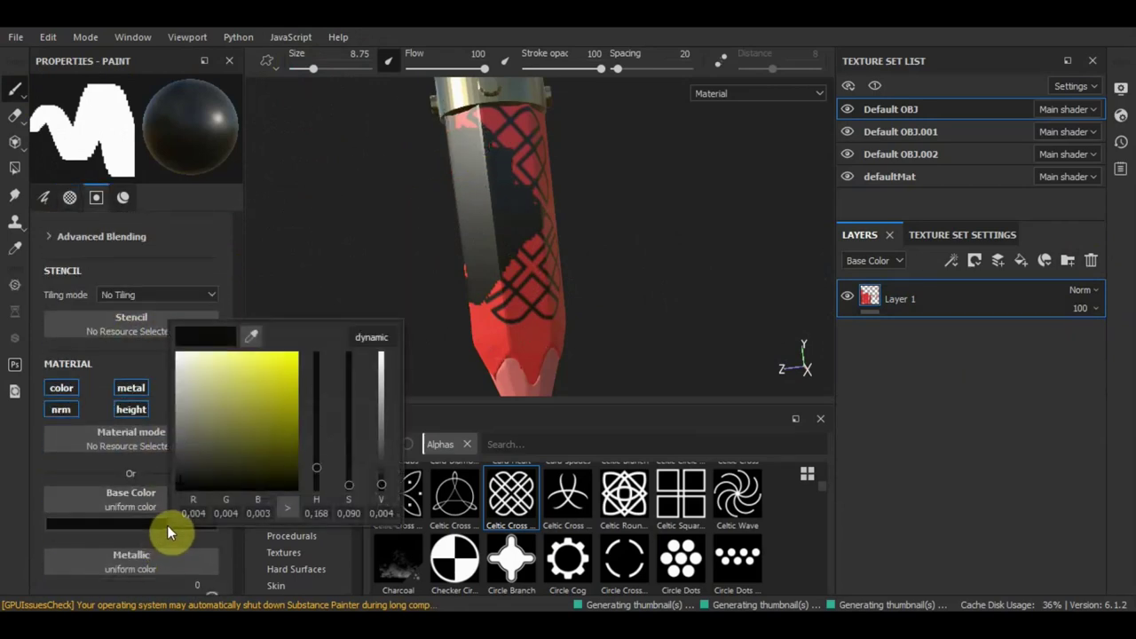
left_click(282, 382)
mouse_move(511, 227)
left_mouse_down()
mouse_move(471, 105)
mouse_move(497, 124)
mouse_move(515, 233)
mouse_move(497, 271)
mouse_move(568, 222)
mouse_move(520, 278)
mouse_move(551, 329)
mouse_move(531, 377)
left_mouse_up()
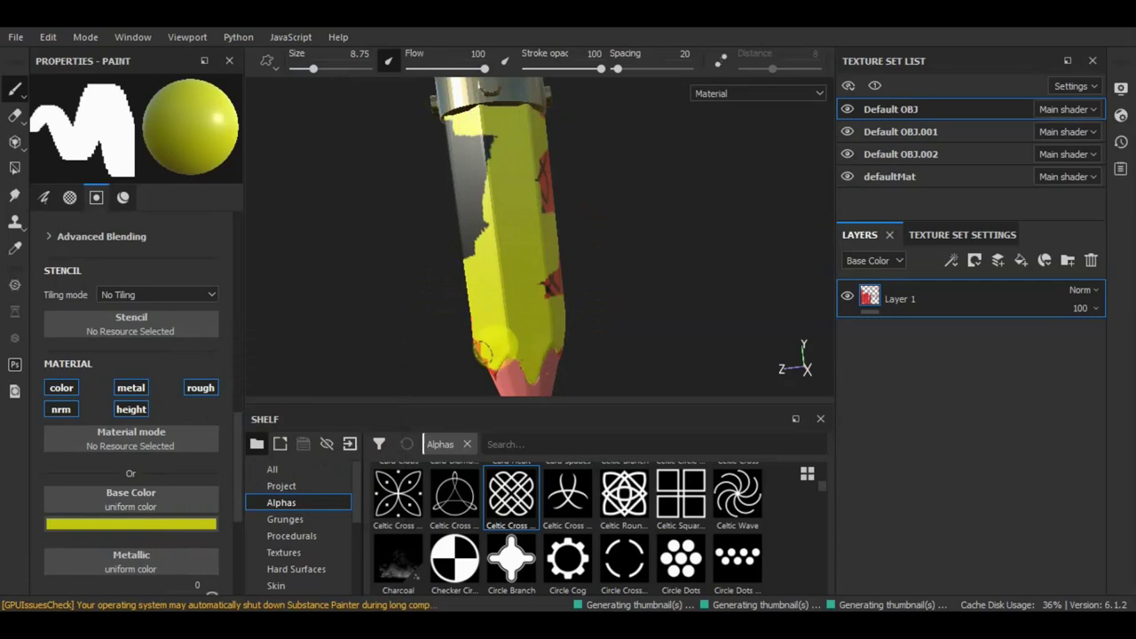
left_click_drag(641, 303, 656, 294, "alt")
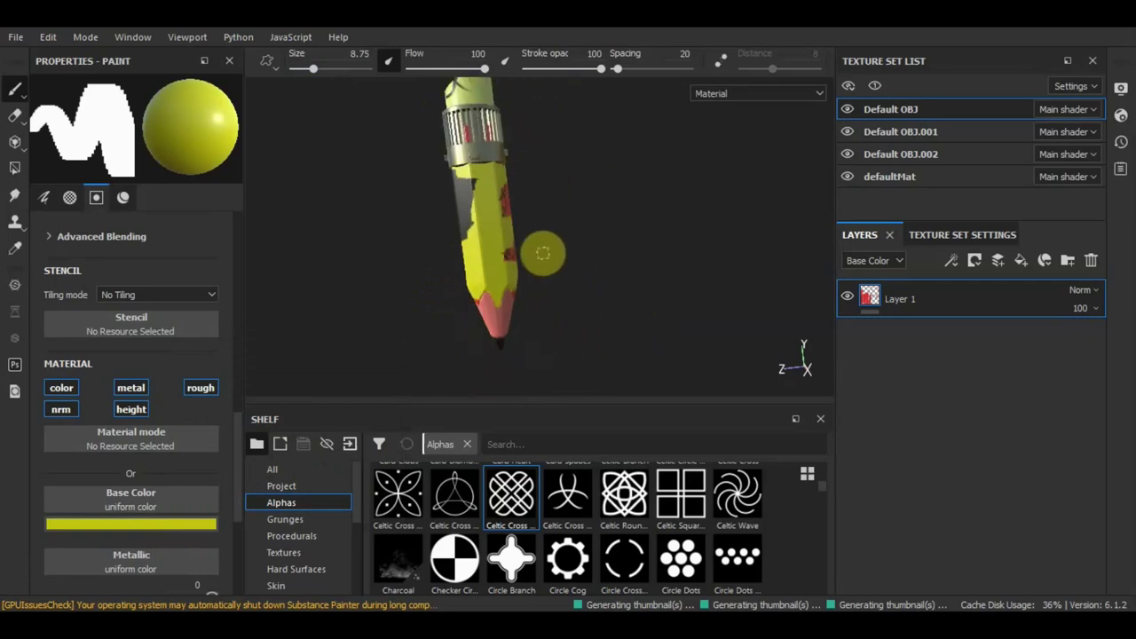
left_click_drag(395, 197, 87, 56, "alt")
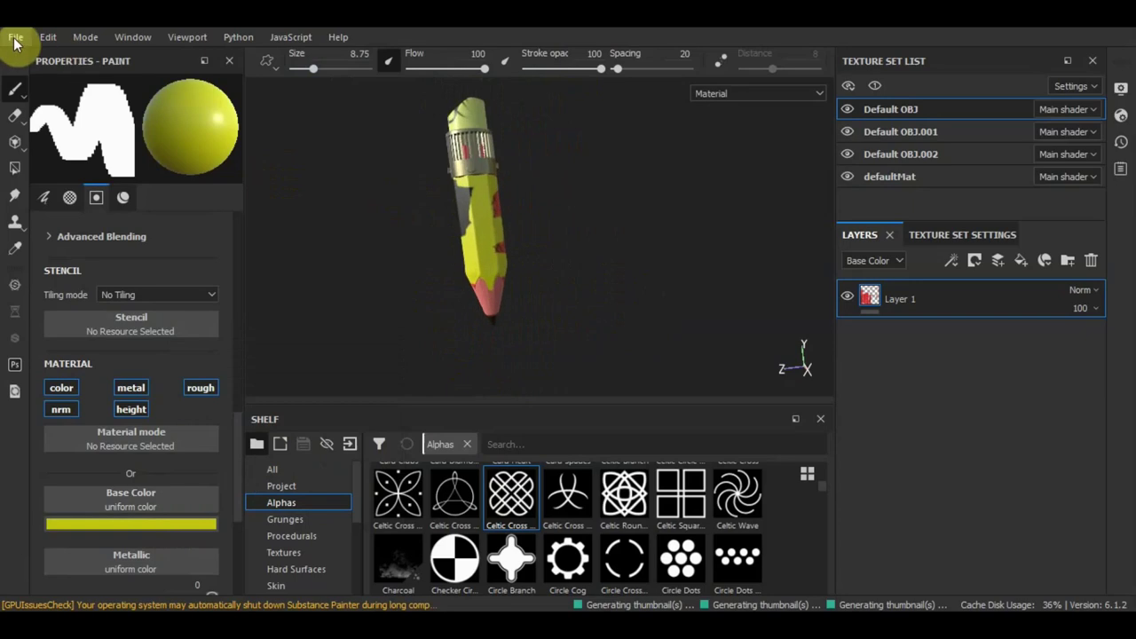
Check the camera settings in the viewport display settings
scroll(158, 278, "up", 2)
scroll(158, 278, "up", 5)
scroll(158, 277, "up", 4)
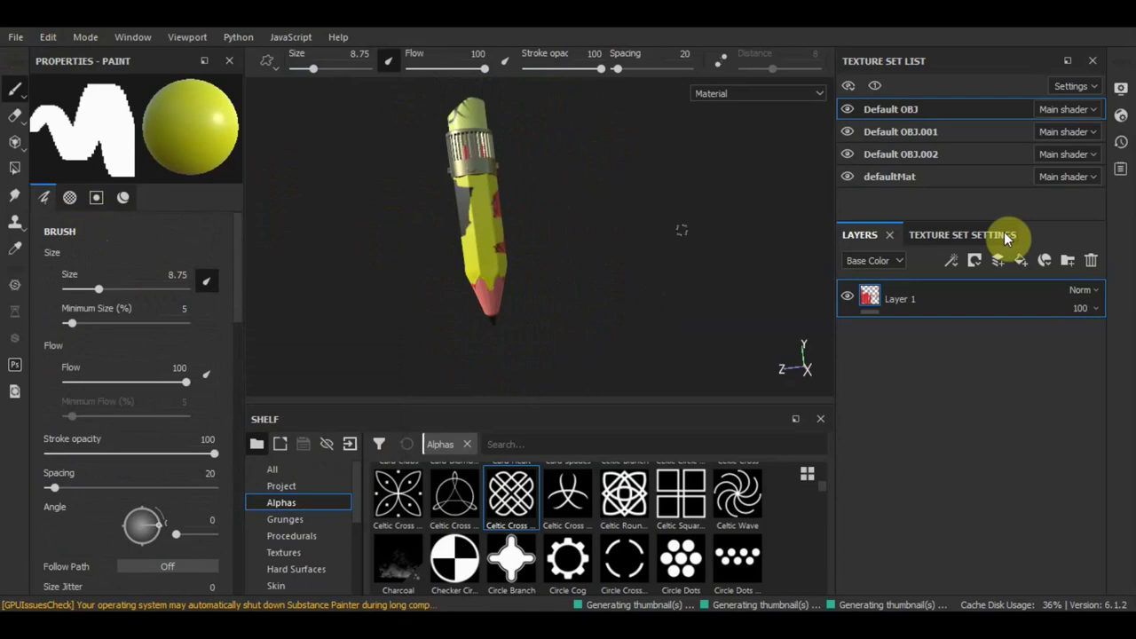
left_click(1122, 91)
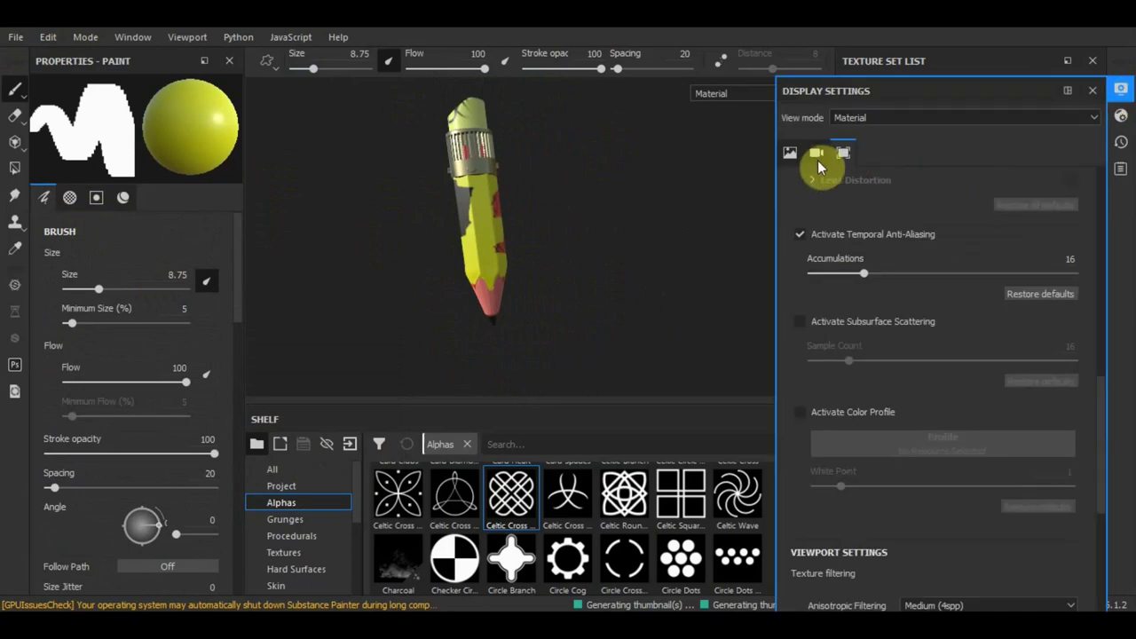
left_click(817, 153)
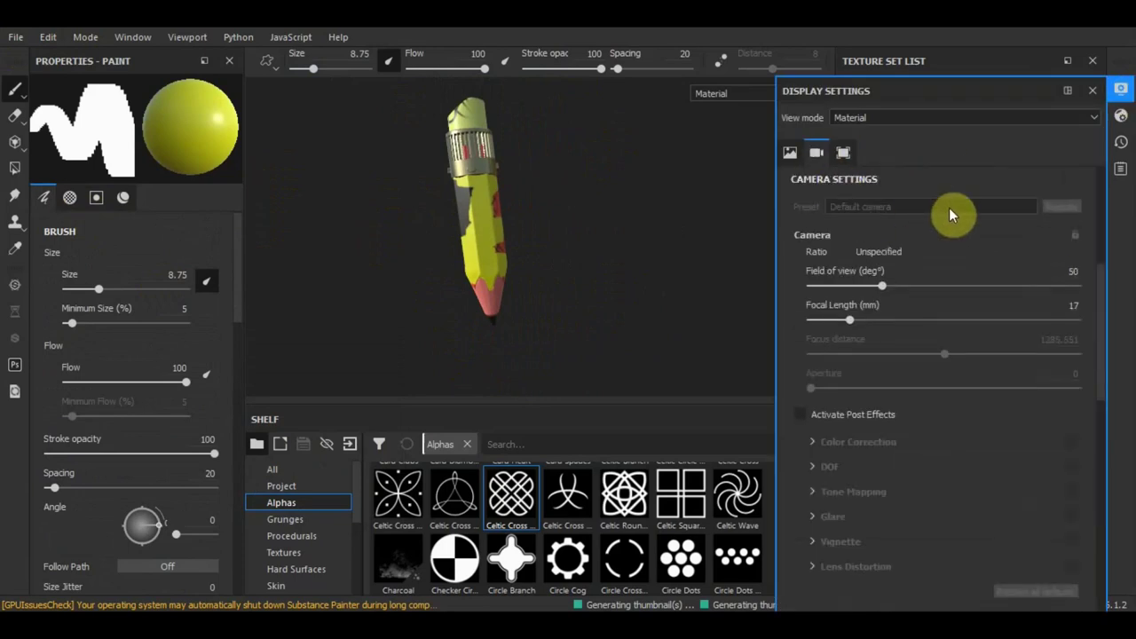
left_click(1121, 89)
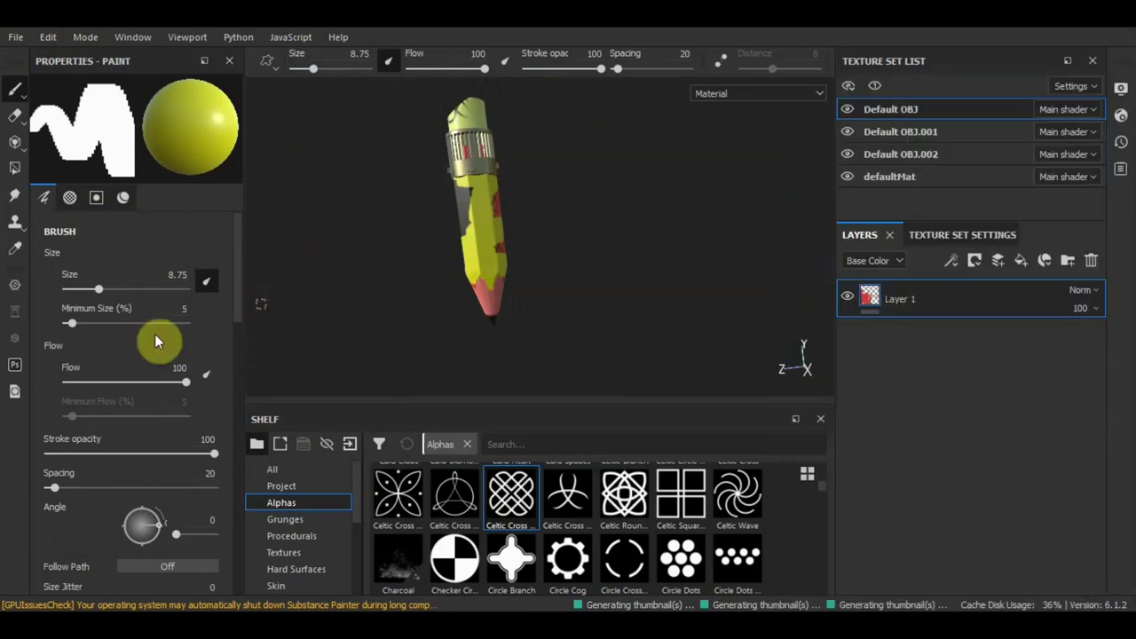
Stop the brush painting into the metallic channel, then try the Eraser and return to Paint
left_click(69, 199)
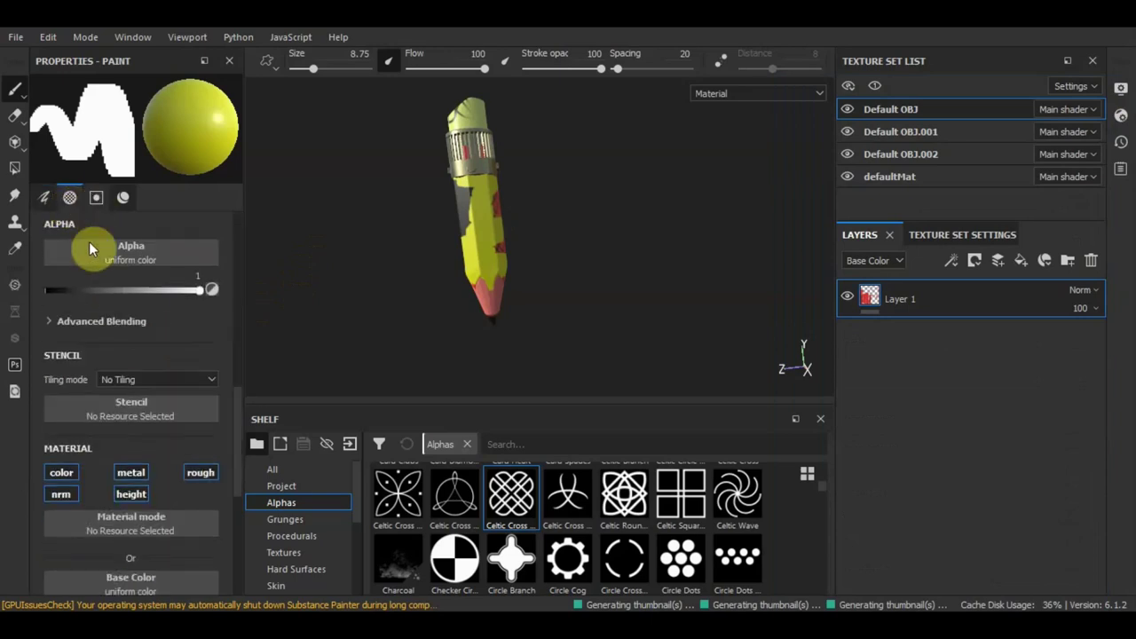
scroll(131, 259, "up", 5)
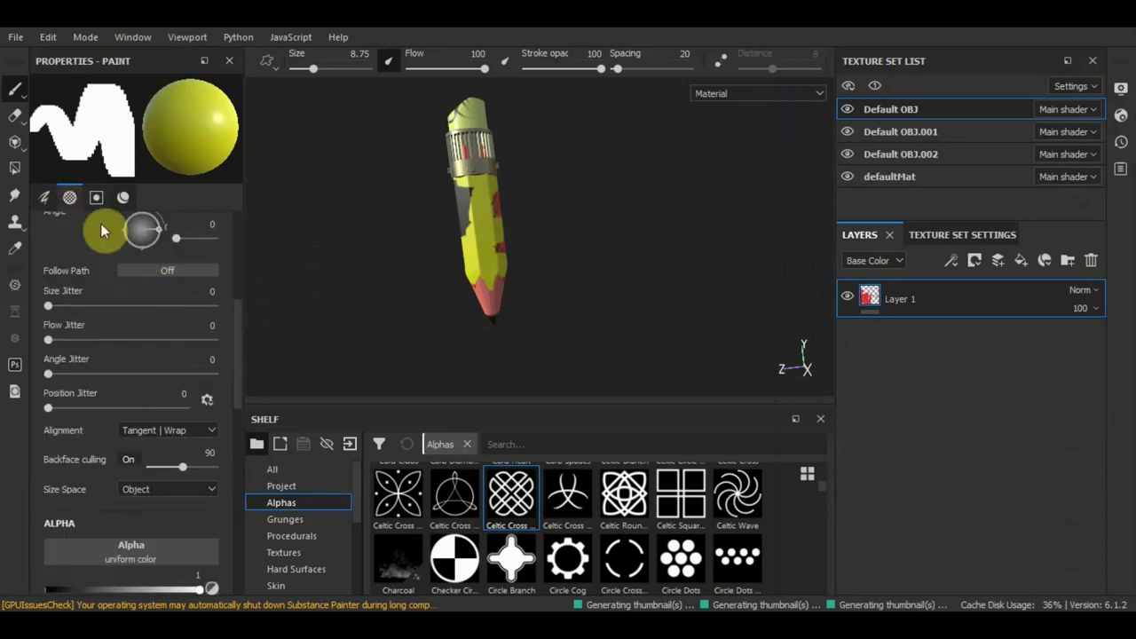
left_click(102, 202)
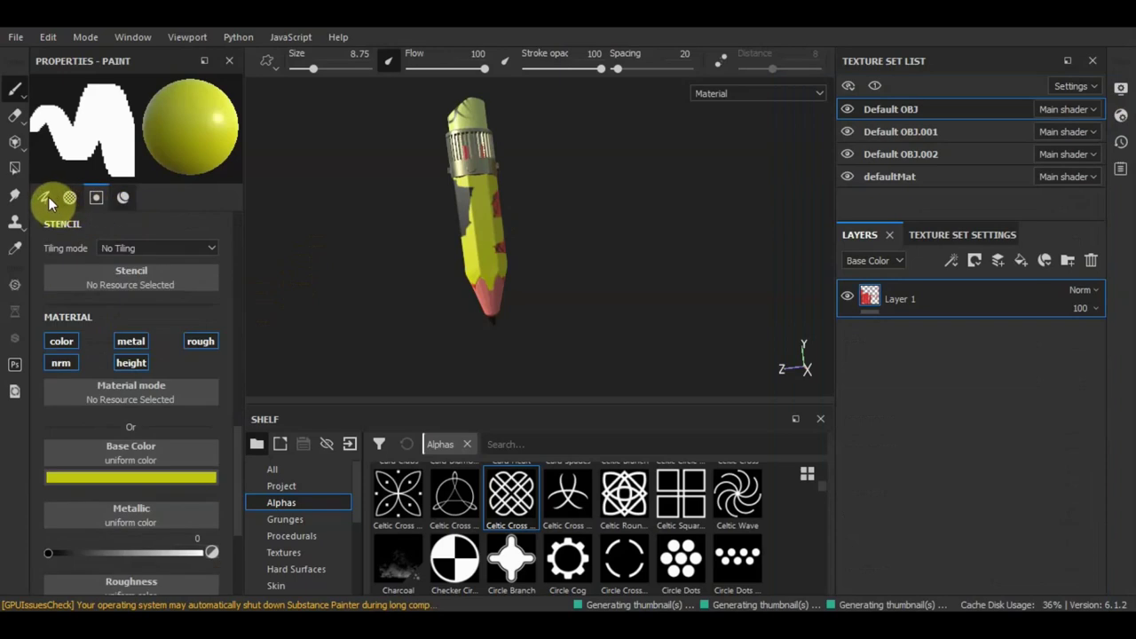
left_click(50, 198)
left_click(124, 197)
left_click(134, 248)
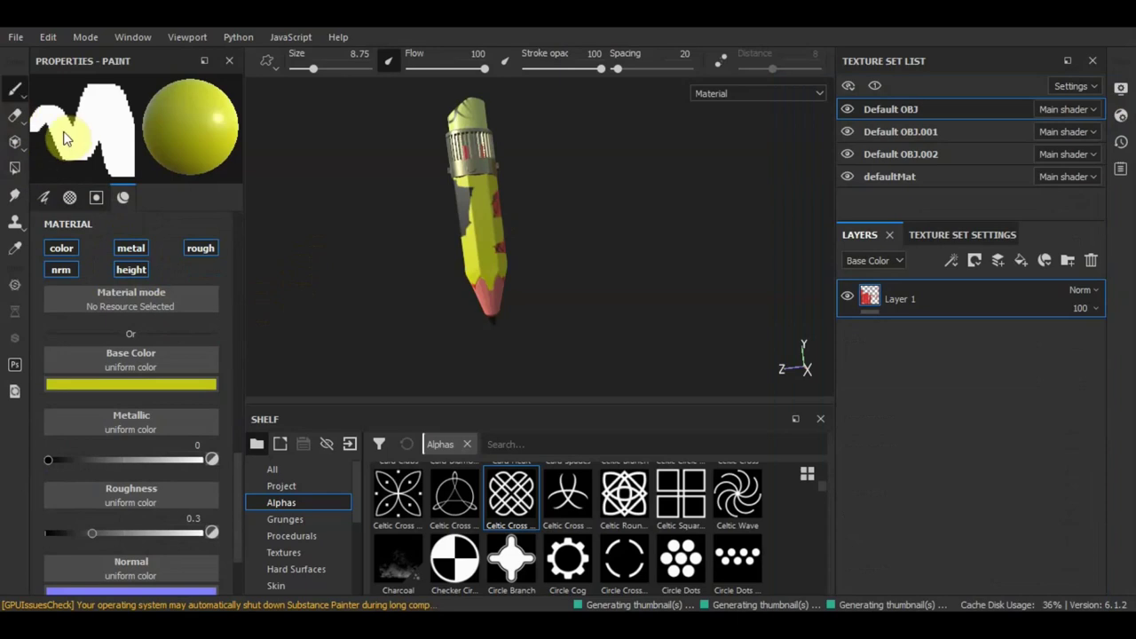
left_click(14, 118)
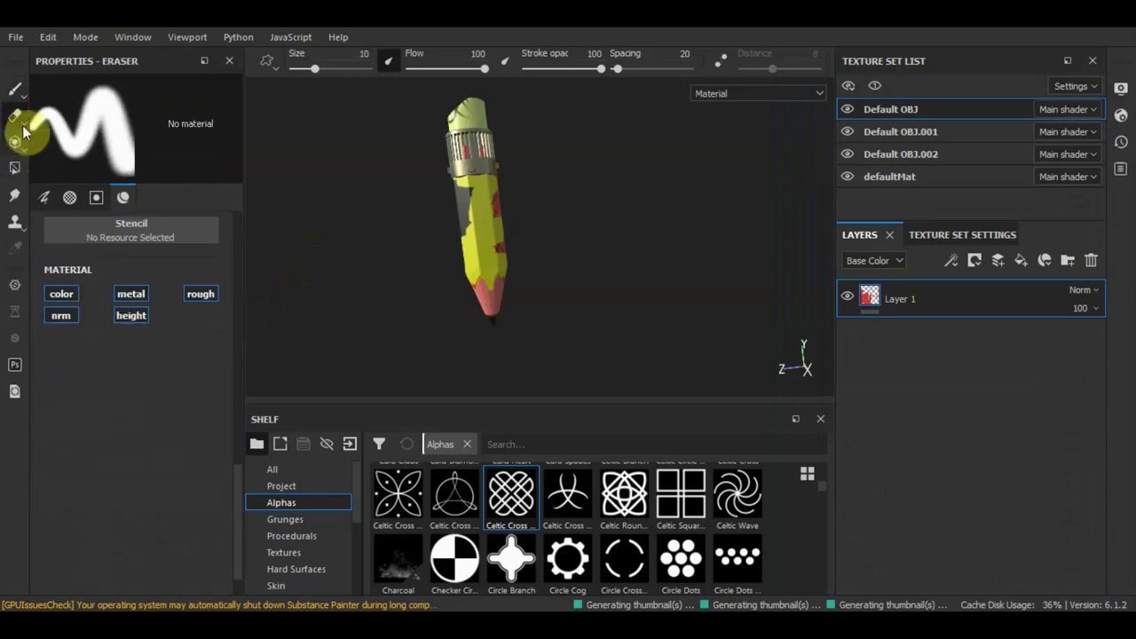
key("1")
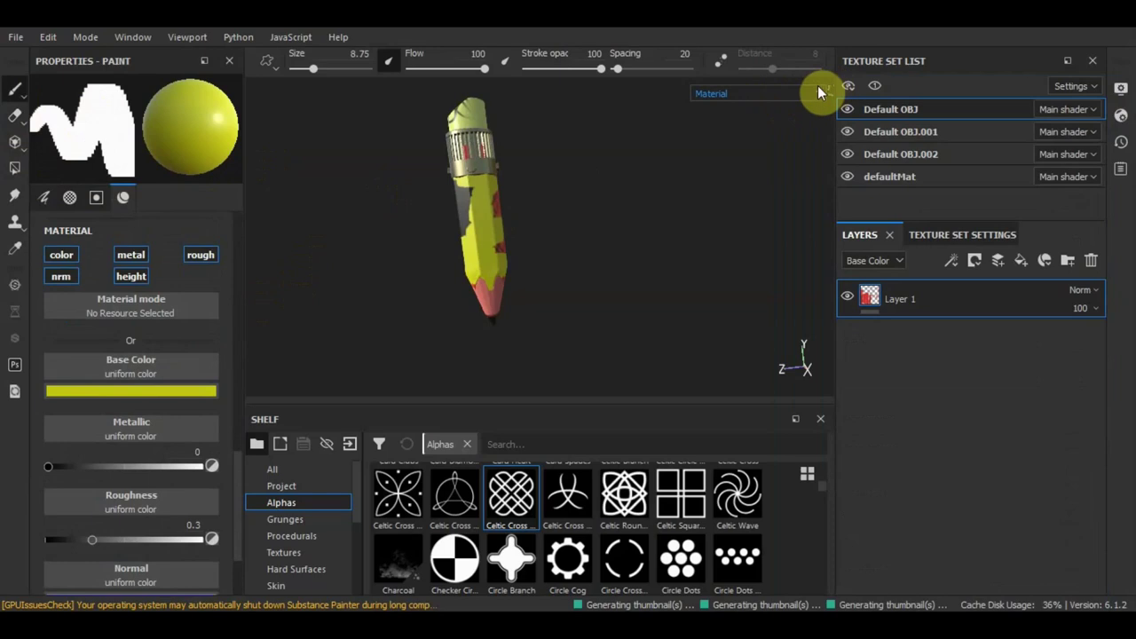
left_click(810, 94)
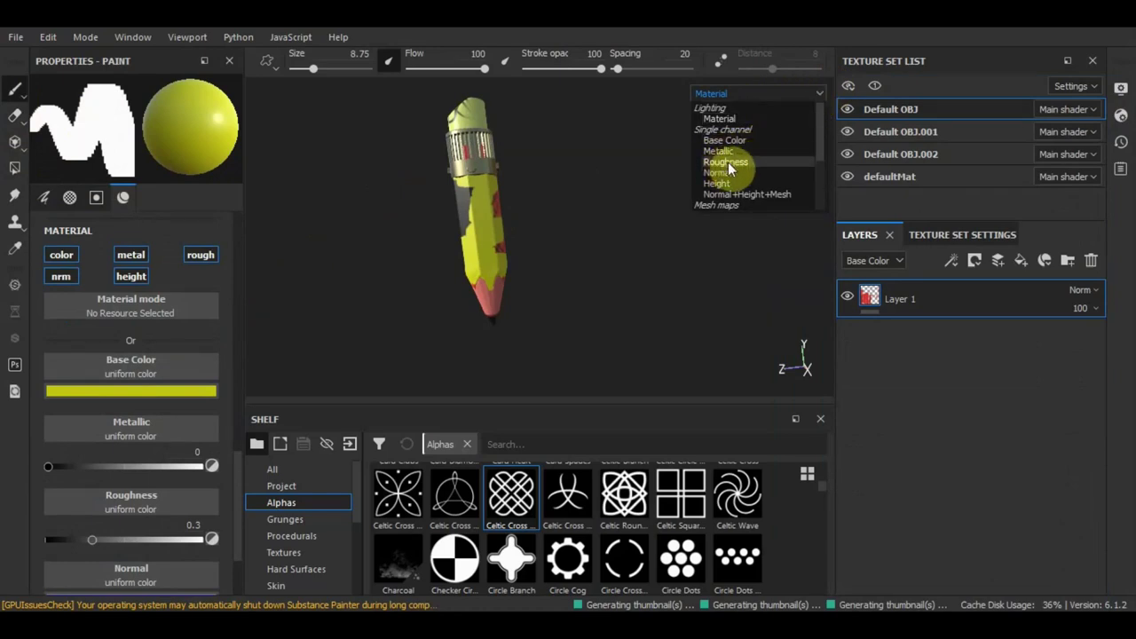
left_click(755, 119)
left_click(796, 92)
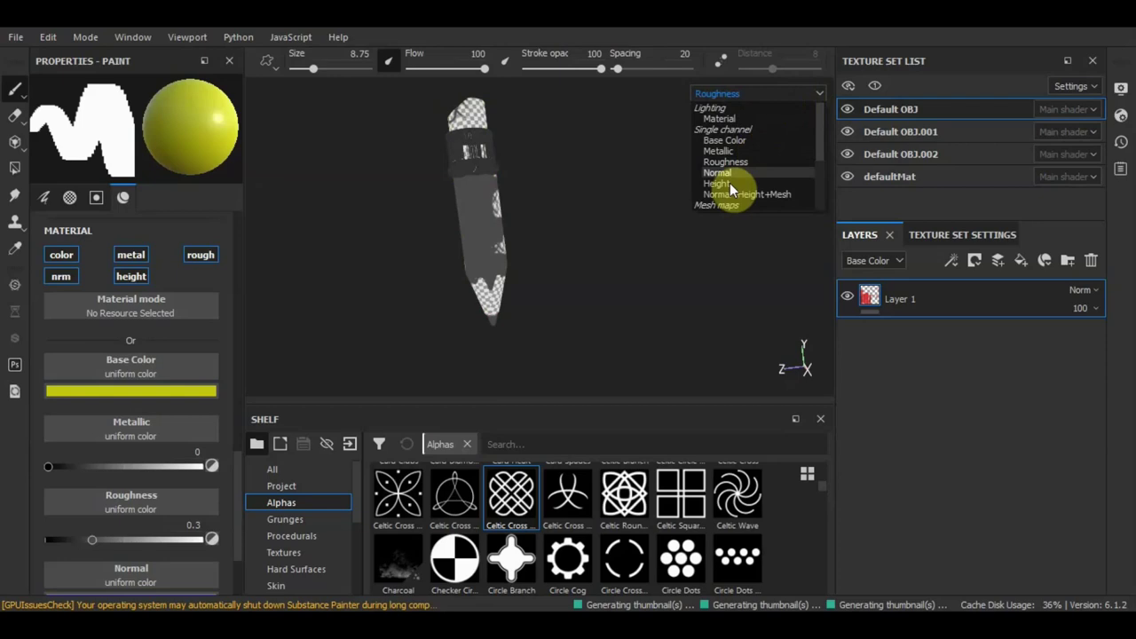
left_click(733, 194)
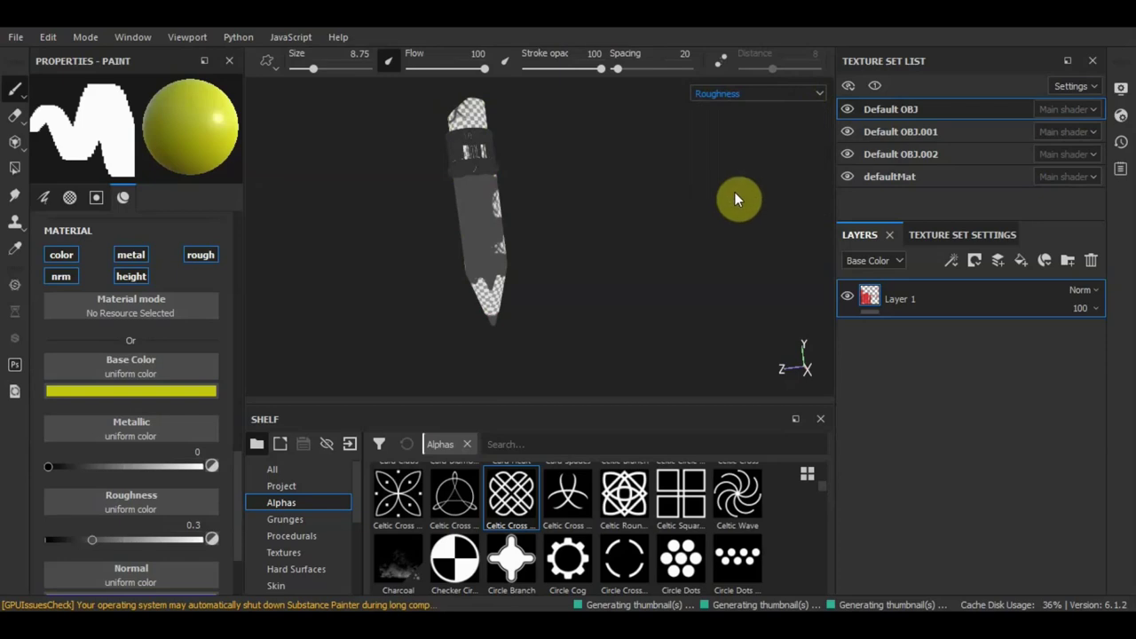
left_click(800, 92)
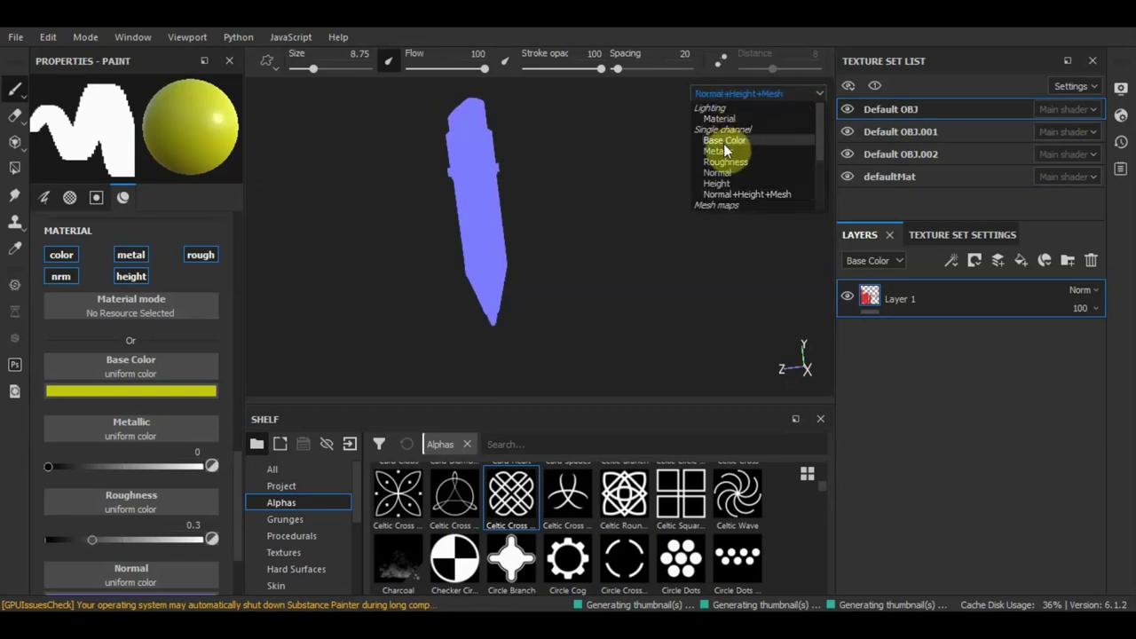
left_click(726, 140)
left_click(803, 92)
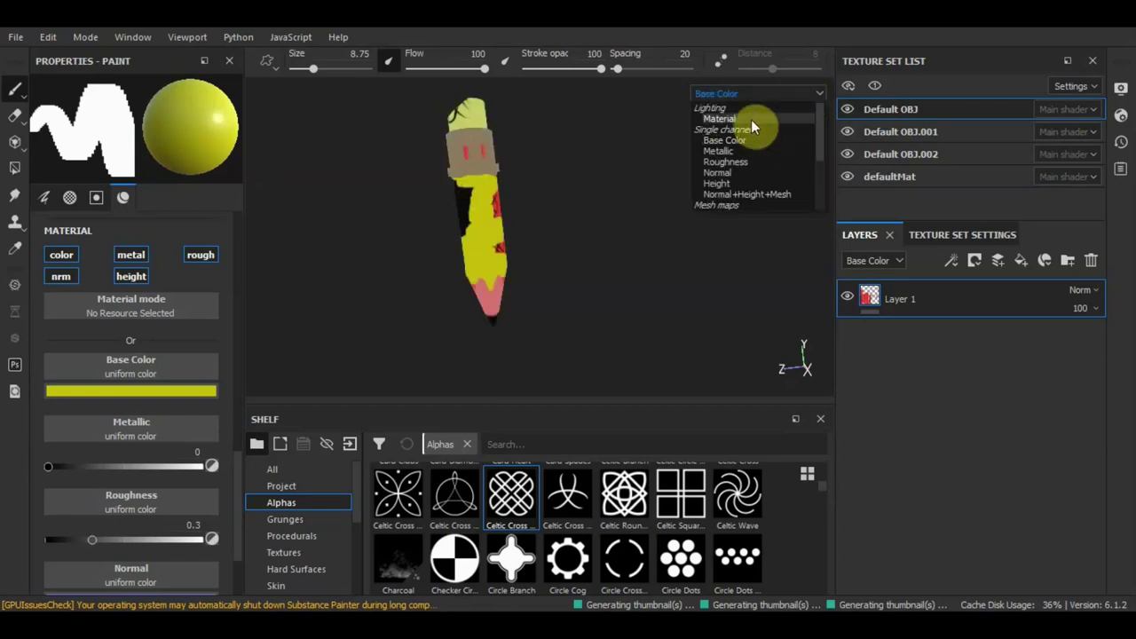
left_click(751, 117)
scroll(638, 201, "up", 3)
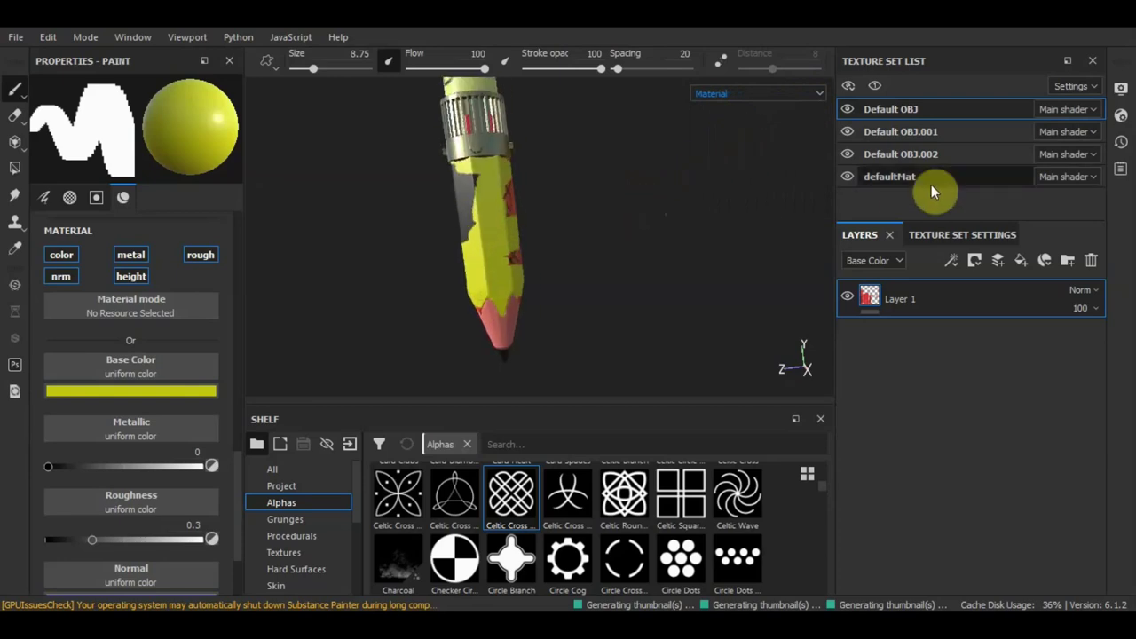
left_click(1122, 146)
left_click(1122, 146)
left_click(1122, 170)
left_click(1121, 170)
left_click(1120, 118)
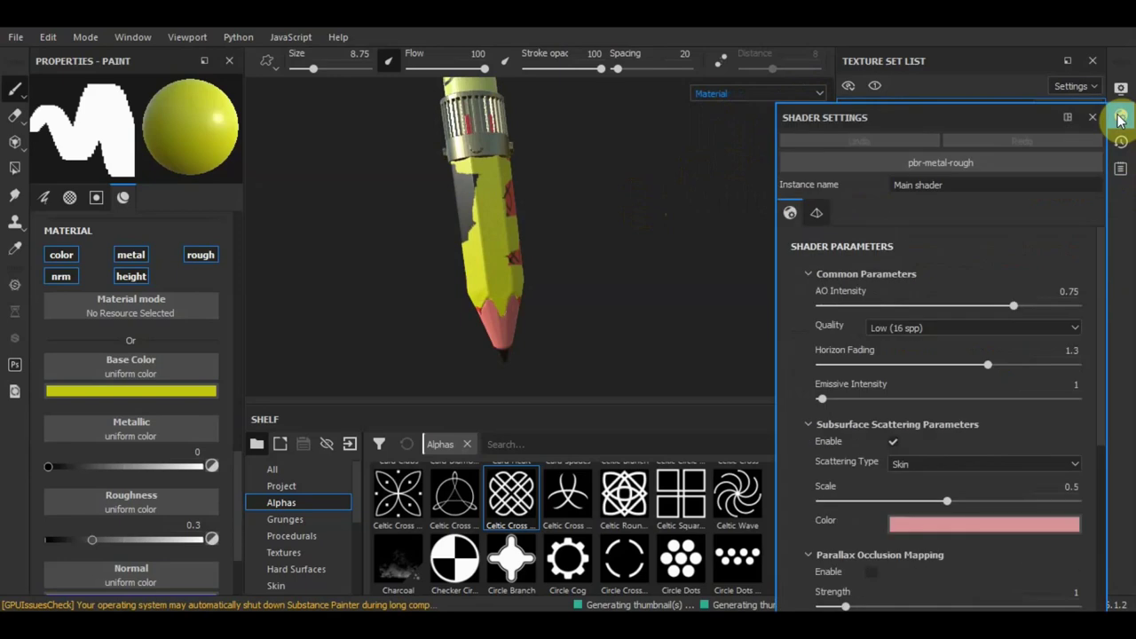
scroll(991, 335, "down", 3)
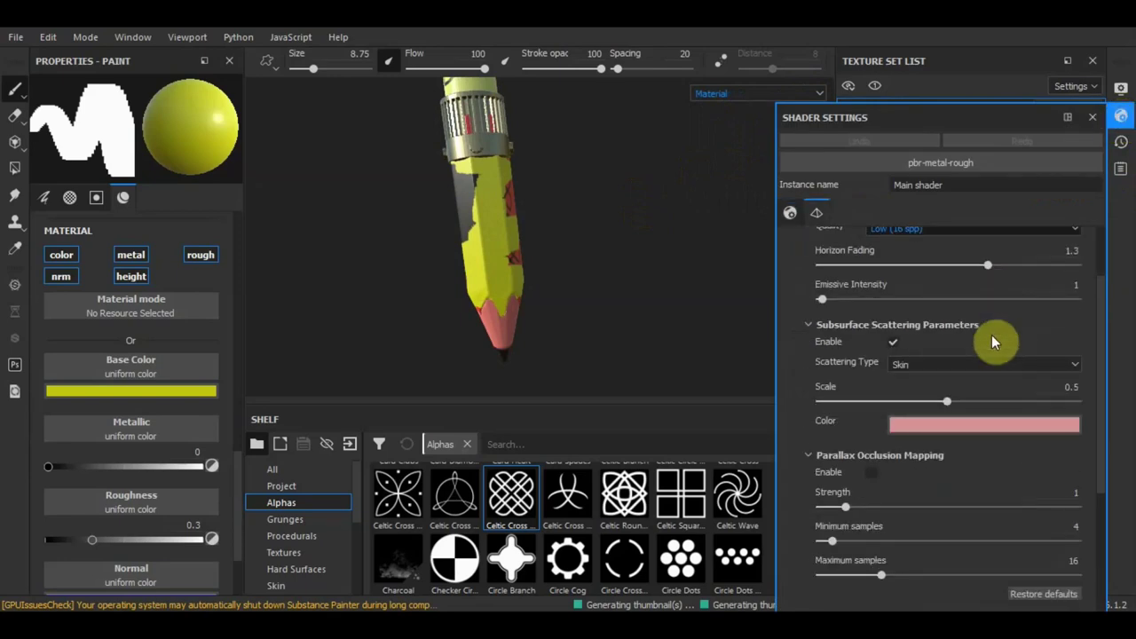
scroll(933, 394, "up", 2)
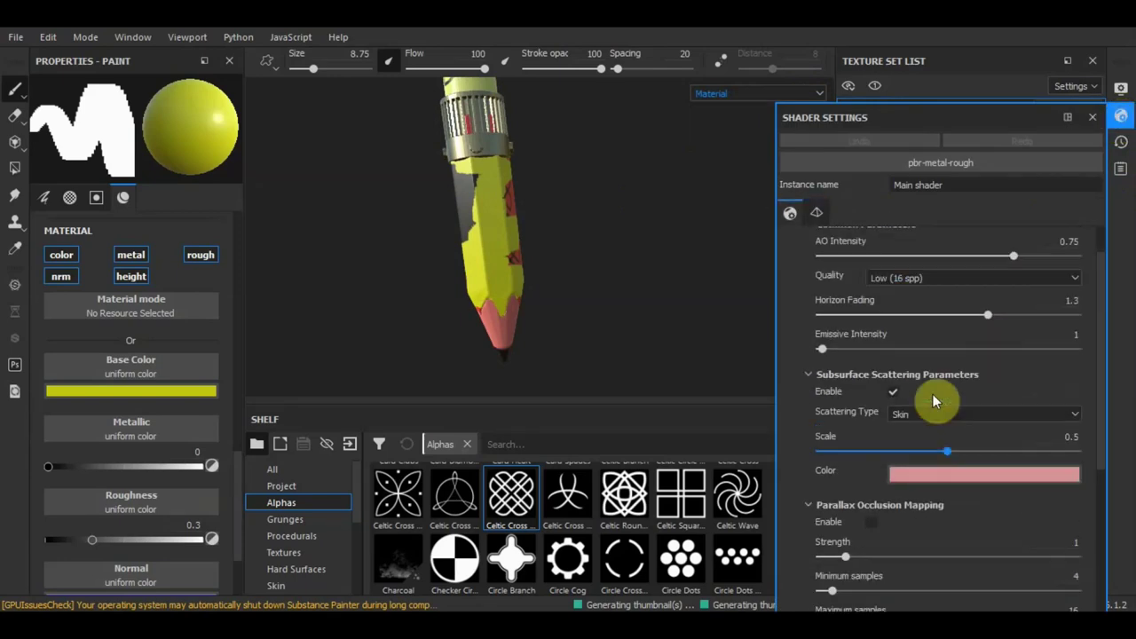
scroll(933, 394, "up", 2)
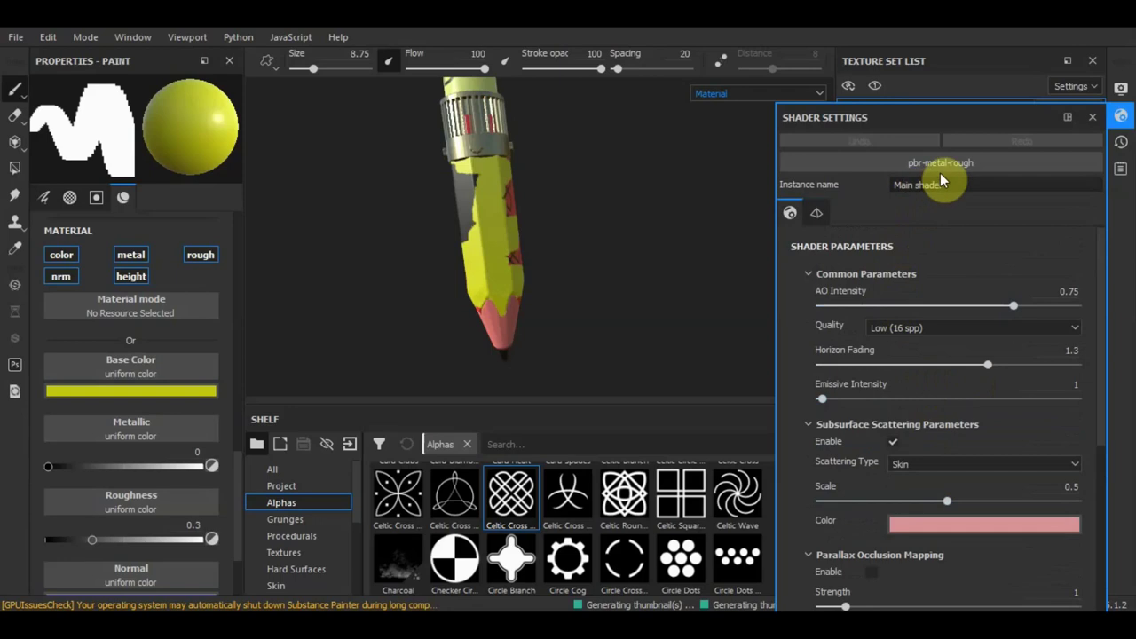
scroll(881, 292, "down", 2)
scroll(880, 293, "down", 3)
scroll(879, 294, "down", 3)
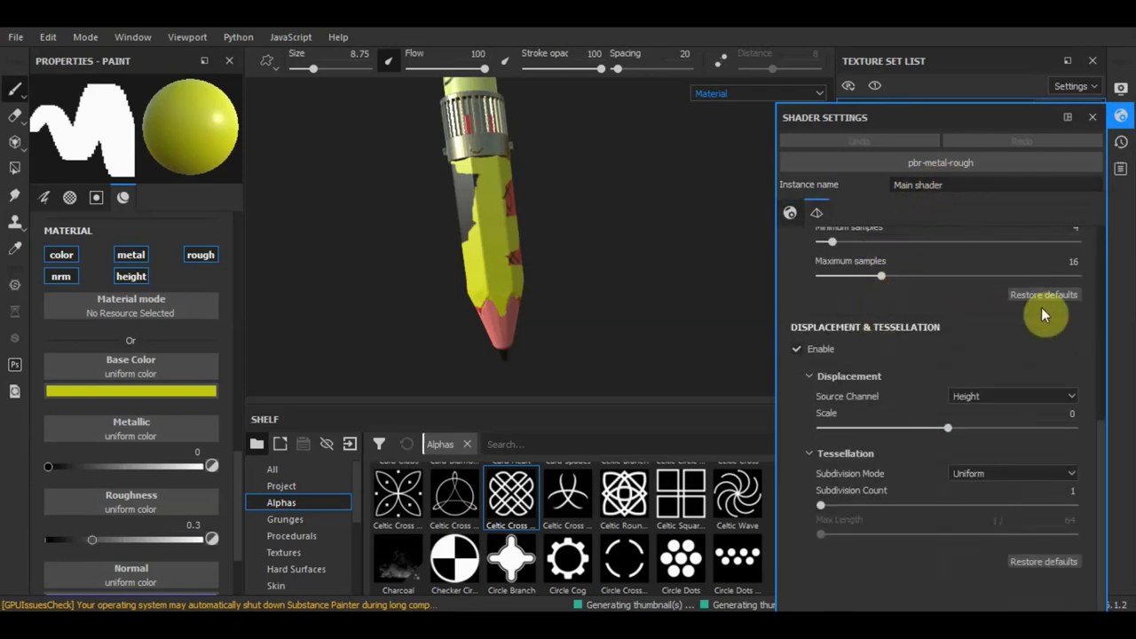
left_click(1120, 116)
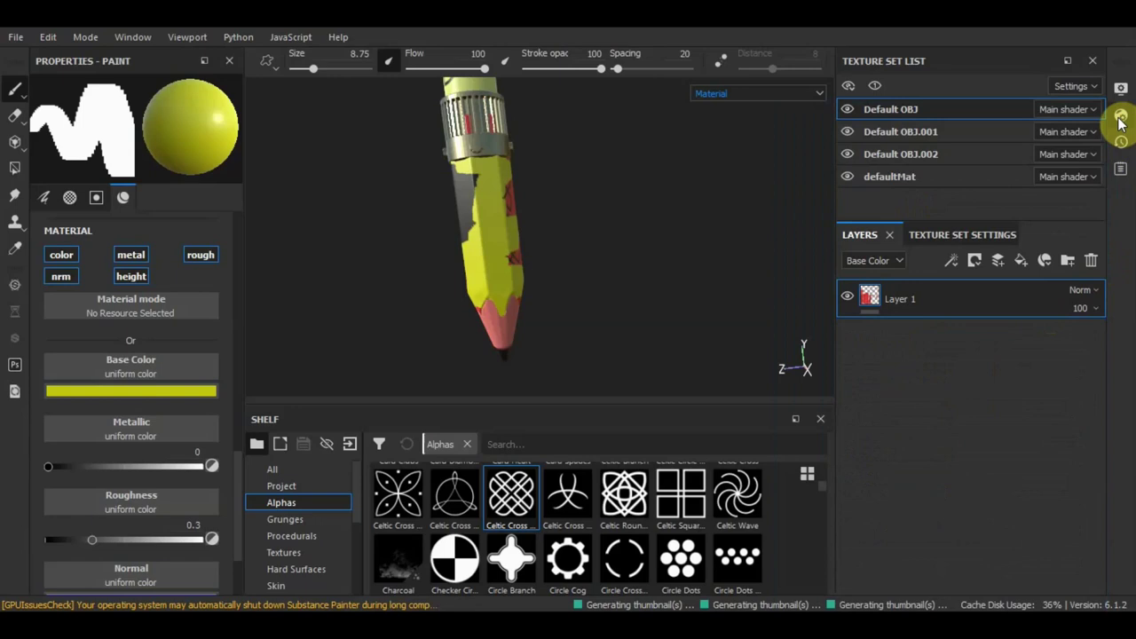
left_click(1121, 89)
scroll(954, 348, "down", 5)
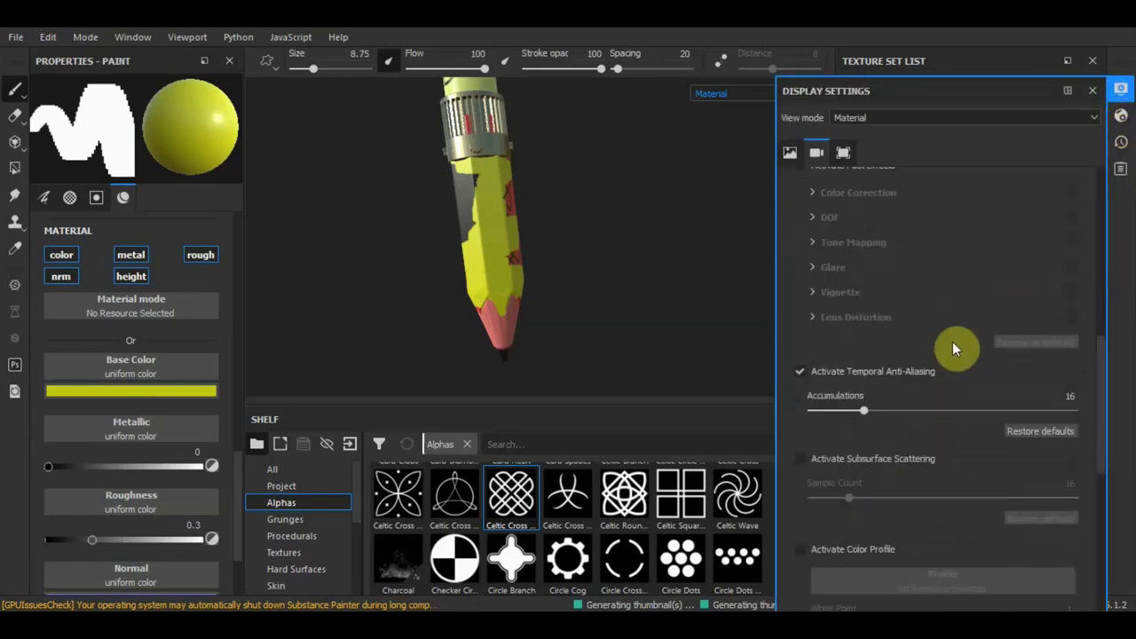
scroll(953, 347, "down", 3)
scroll(953, 347, "up", 5)
scroll(1018, 211, "up", 3)
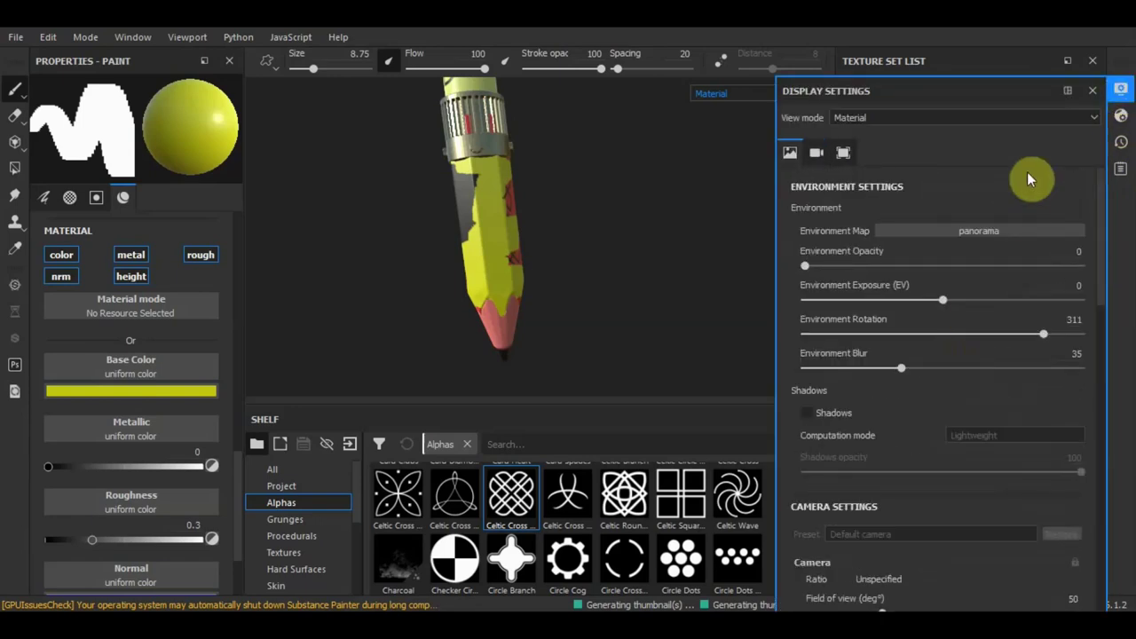
left_click(1119, 91)
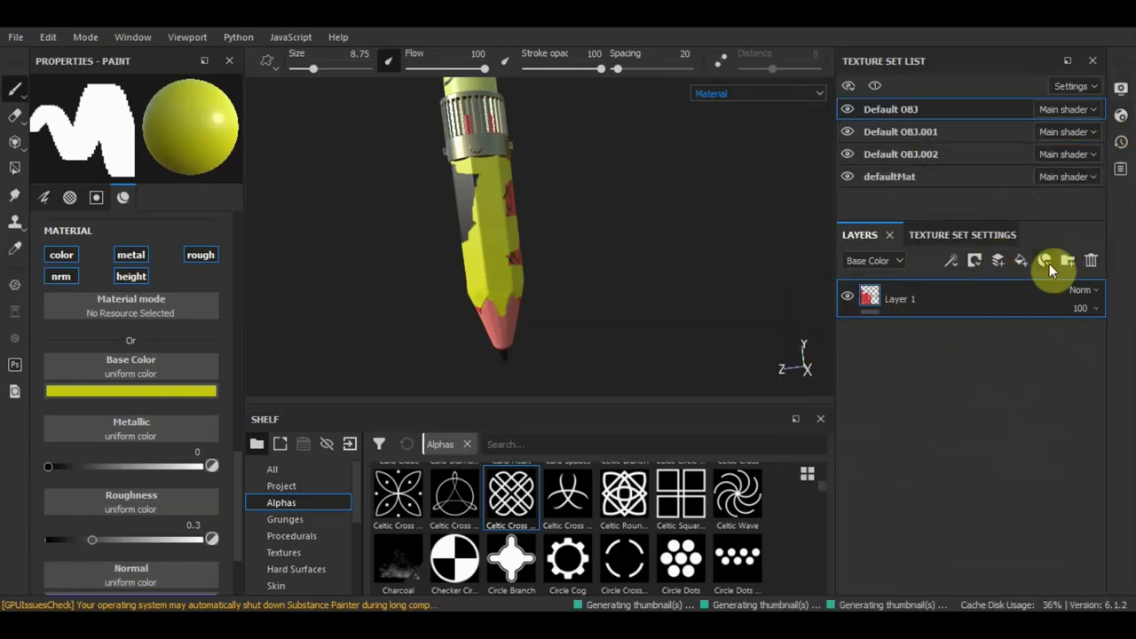
Bake only an ambient occlusion mesh map for Default OBJ from Texture Set Settings
left_click(935, 233)
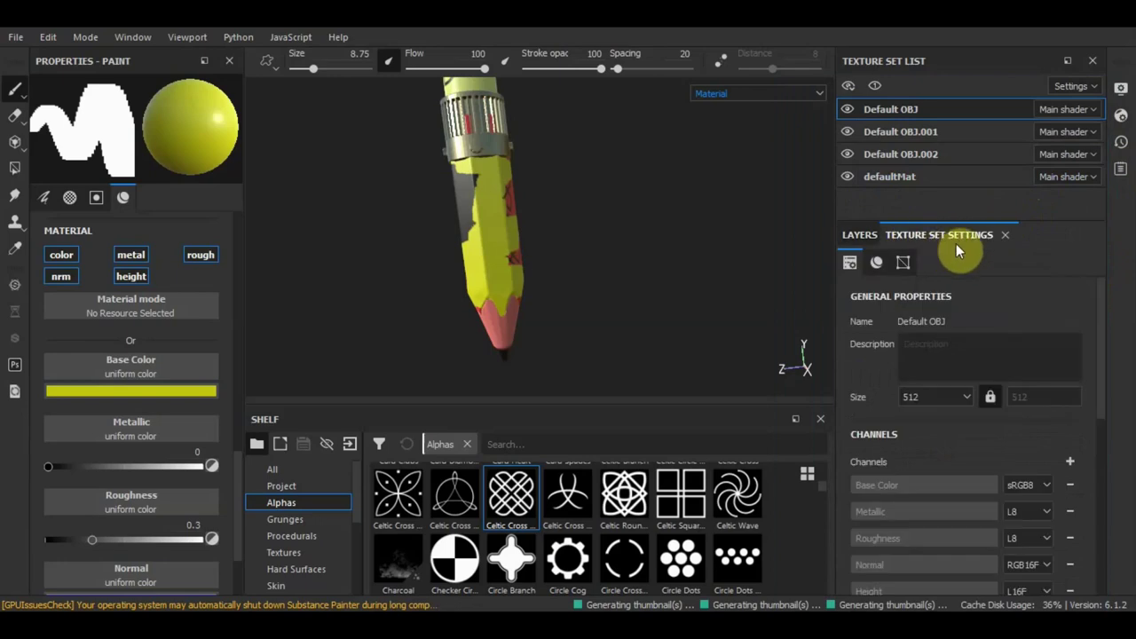
scroll(964, 300, "down", 3)
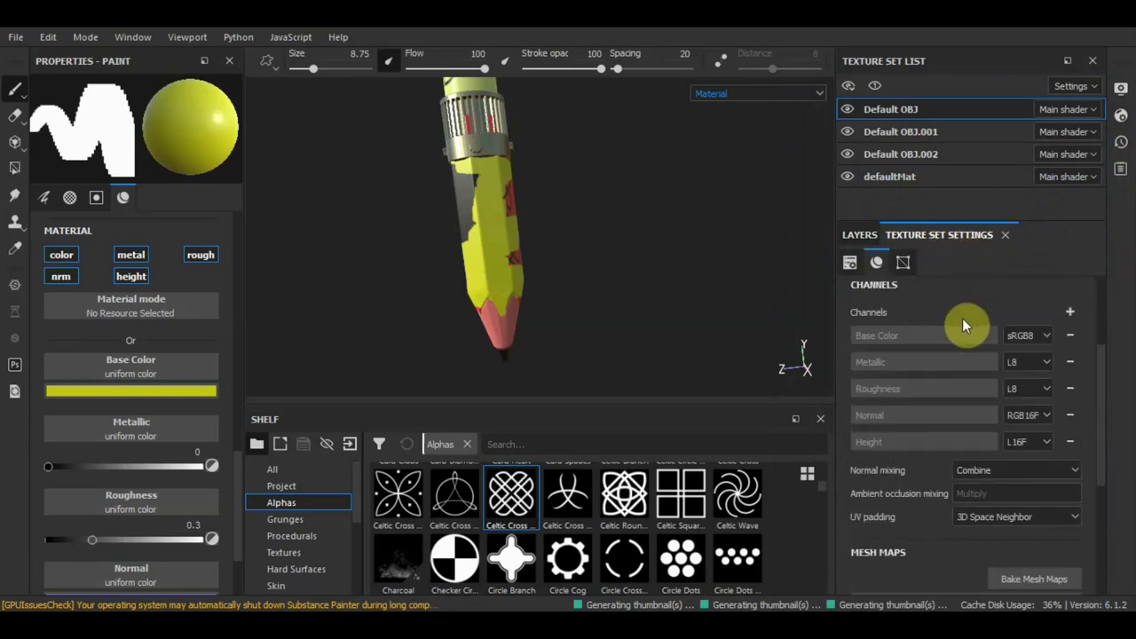
scroll(963, 318, "down", 3)
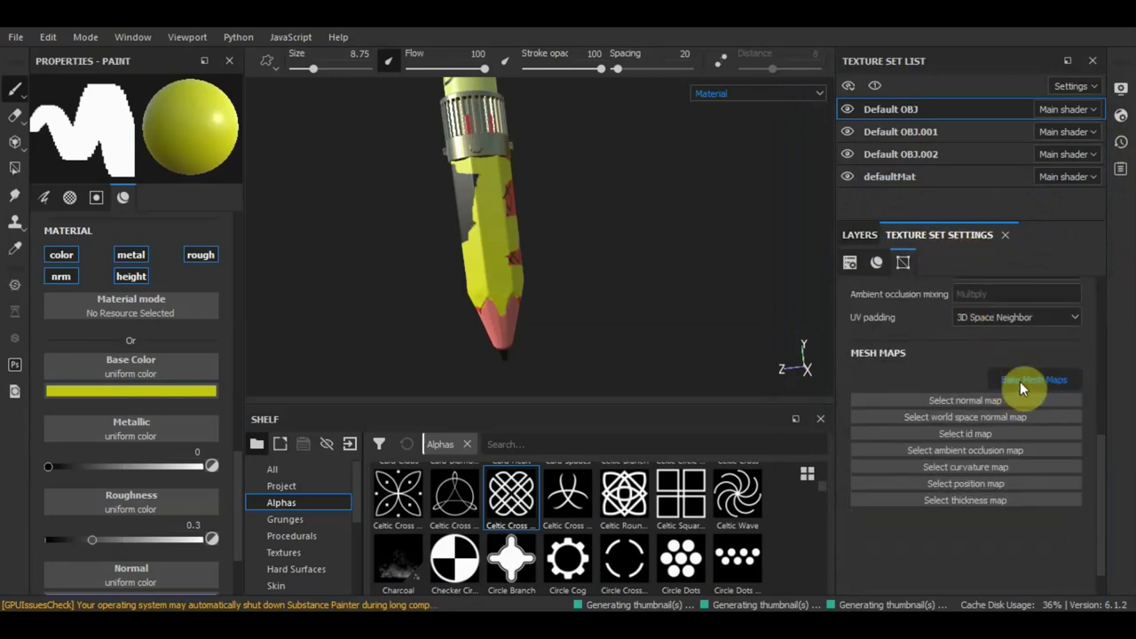
left_click(934, 385)
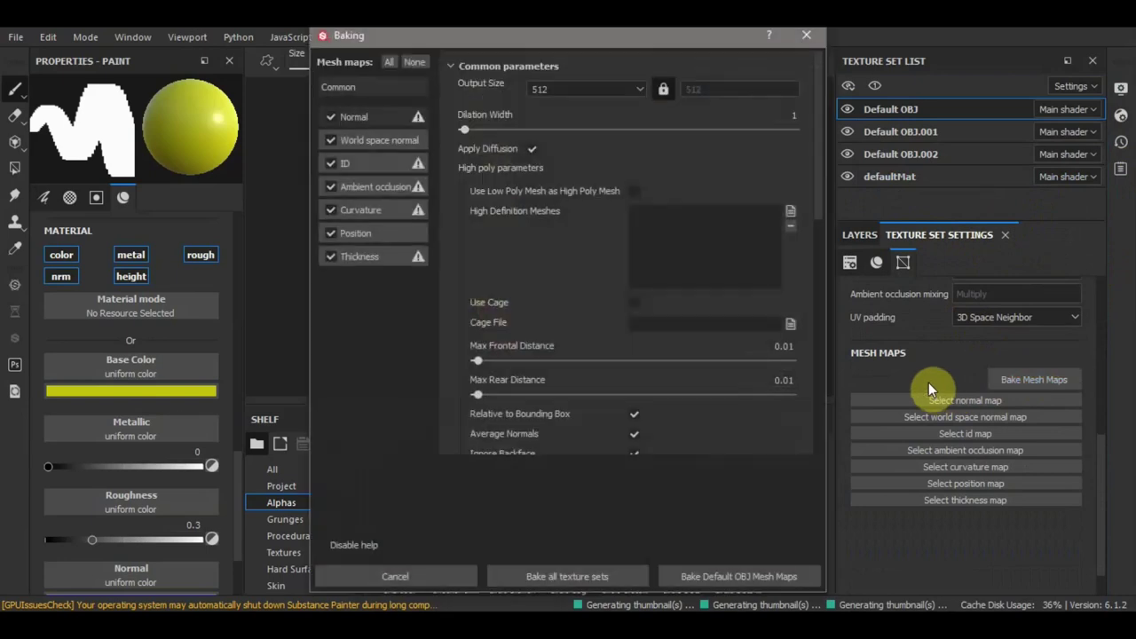
left_click(420, 65)
left_click(327, 186)
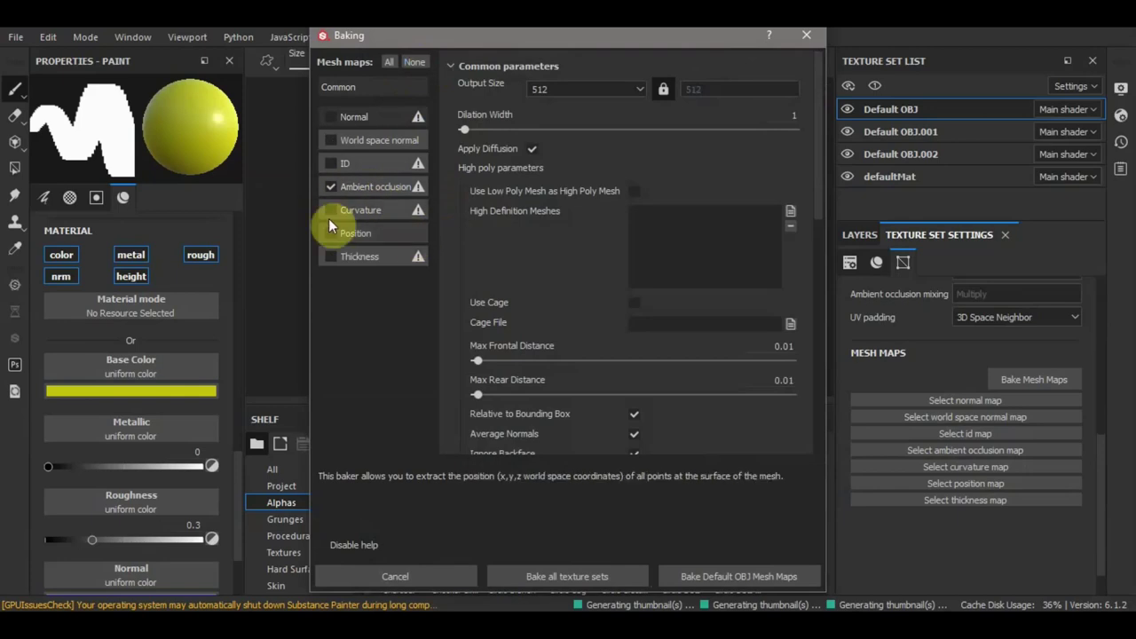
left_click(727, 577)
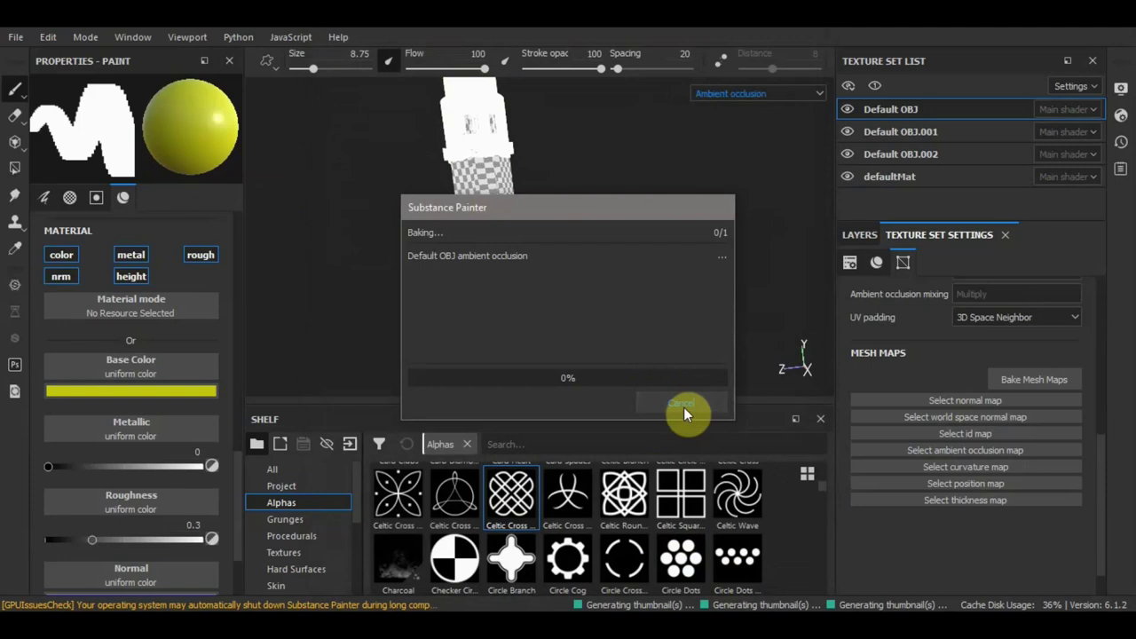
left_click(666, 404)
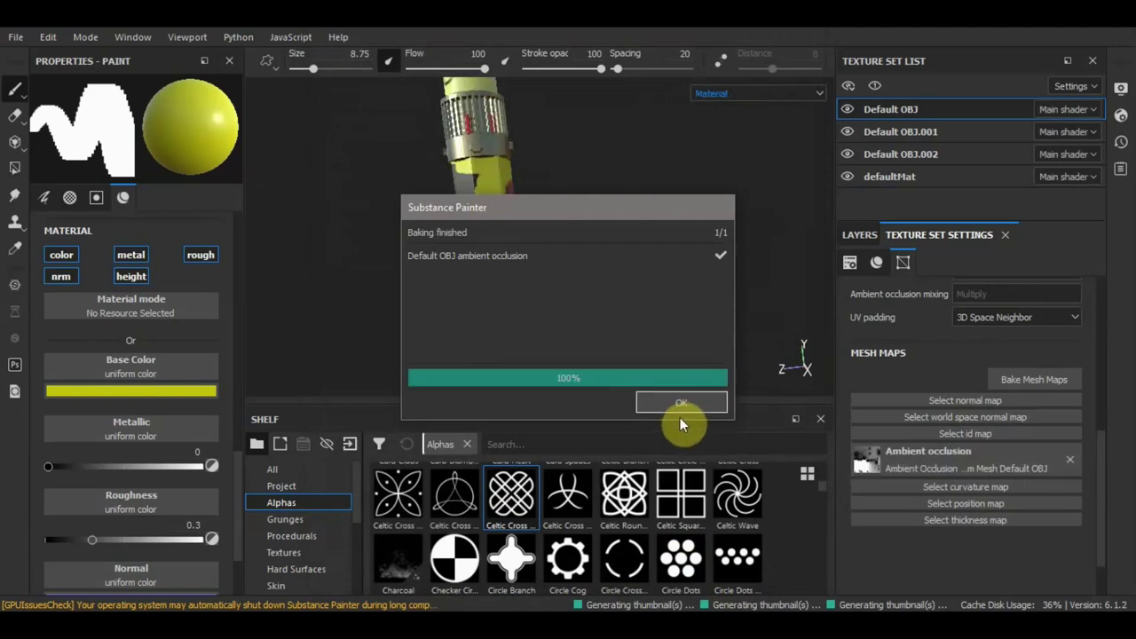
left_click(686, 403)
Orbit around the baked pencil to inspect the whole model
left_click_drag(686, 404, 553, 295, "alt")
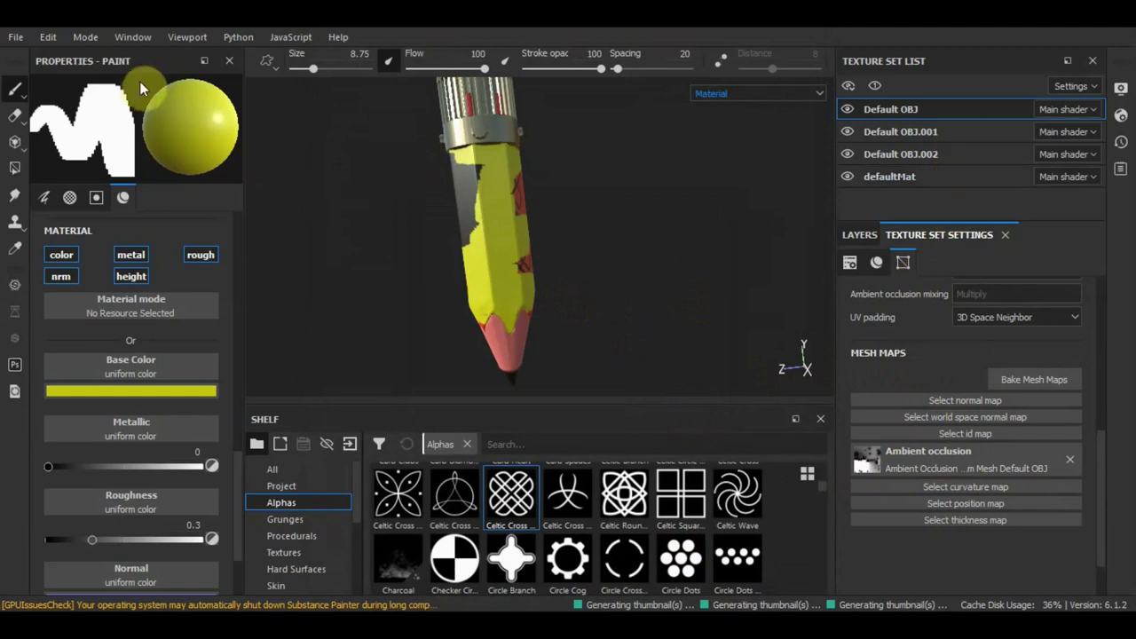
left_click_drag(381, 166, 409, 160, "alt")
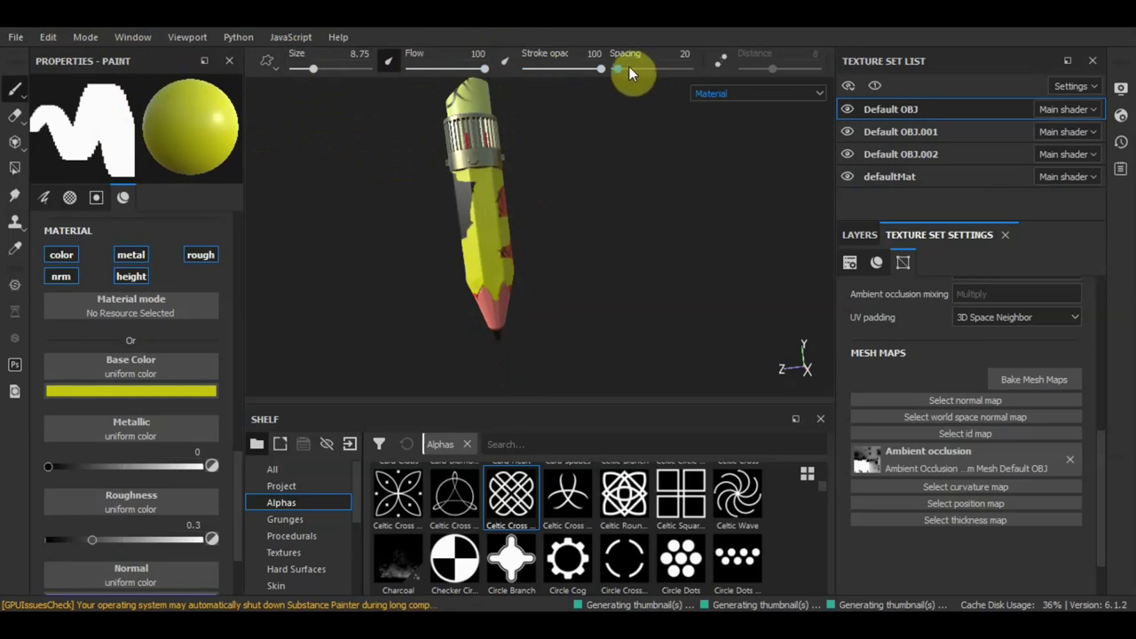
left_click(16, 39)
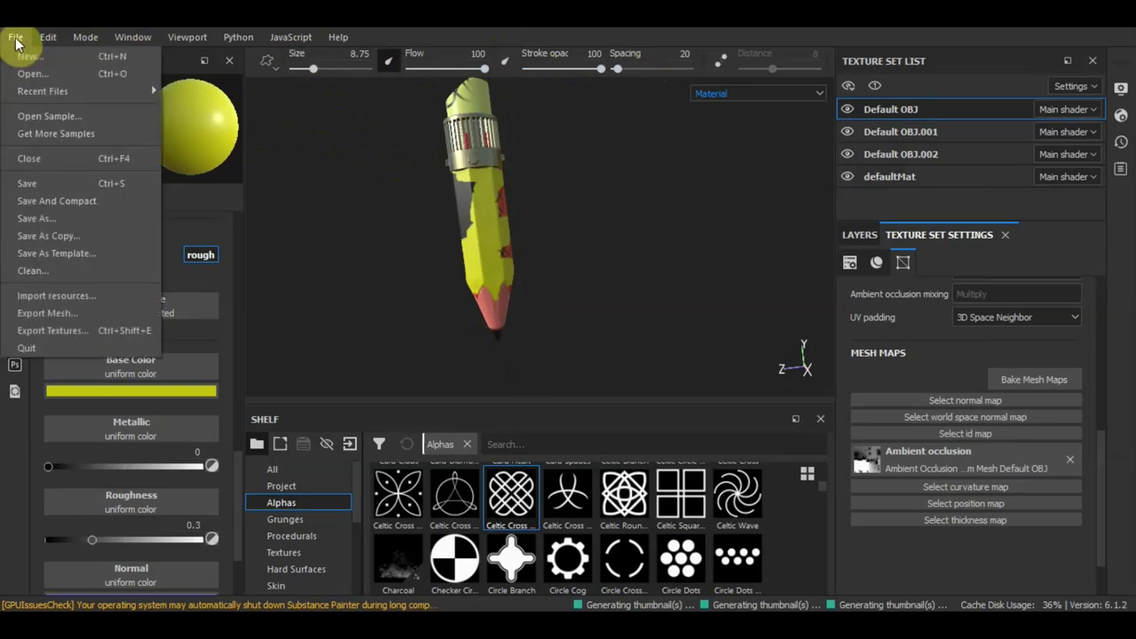
Open Export Textures and set the output directory to the Desktop folder
left_click(54, 332)
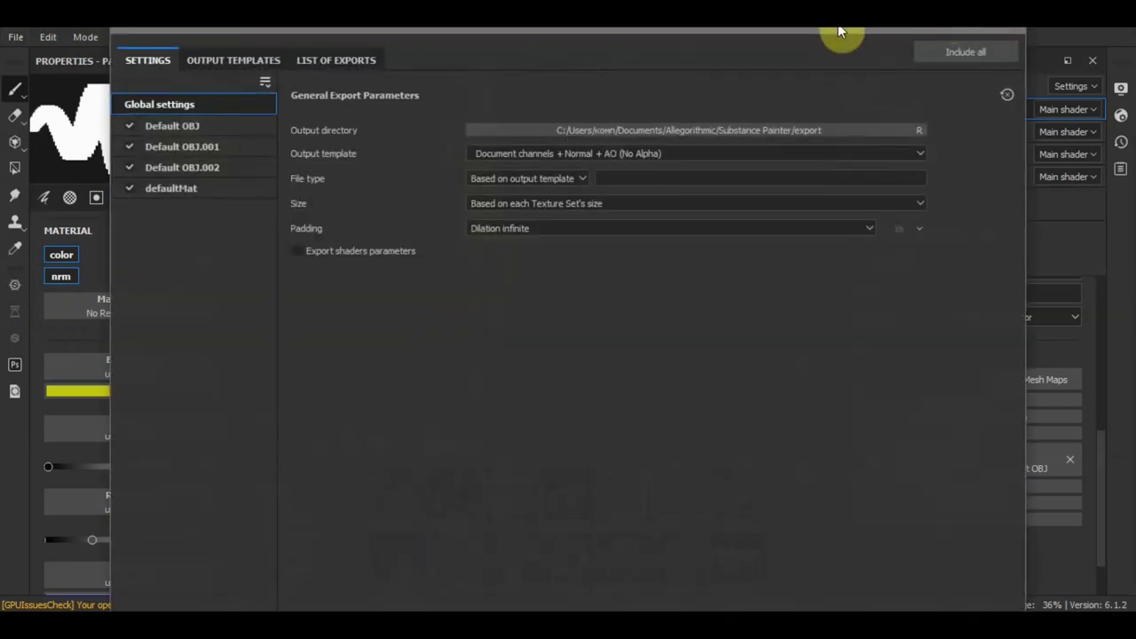
mouse_move(837, 31)
left_mouse_down()
mouse_move(835, 60)
mouse_move(800, 78)
left_mouse_up()
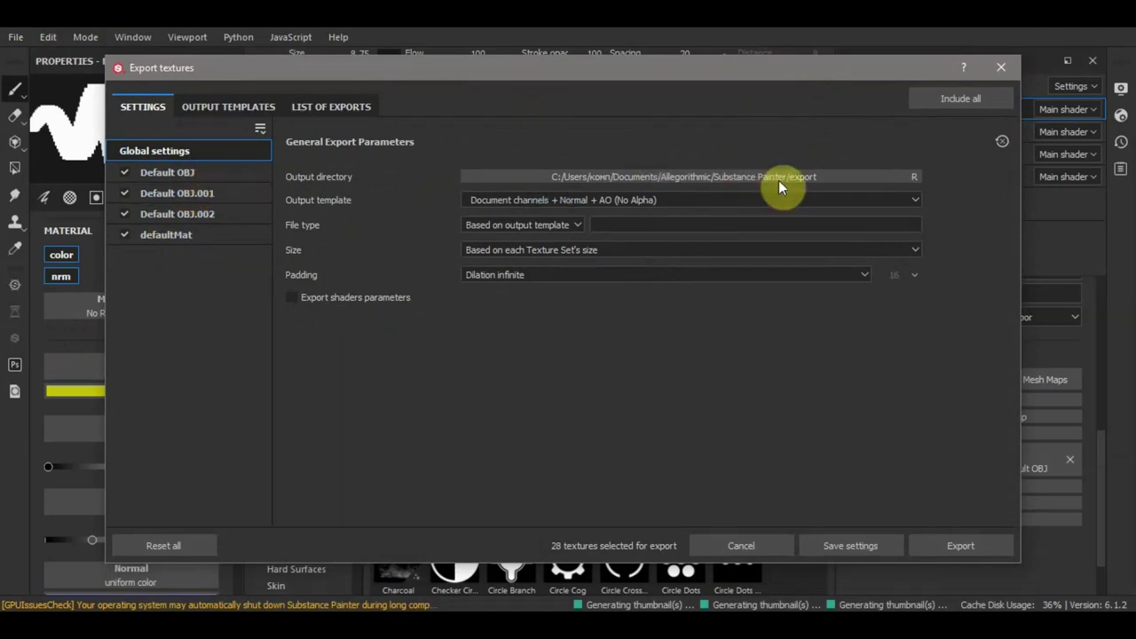
left_click(845, 173)
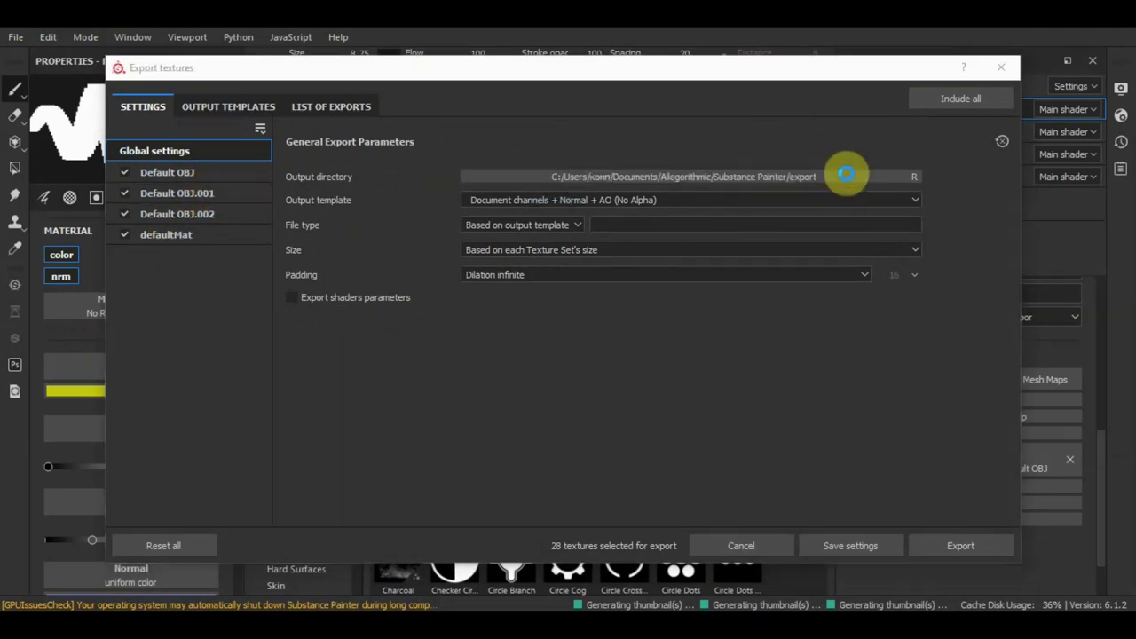
scroll(185, 304, "down", 1)
scroll(183, 325, "down", 3)
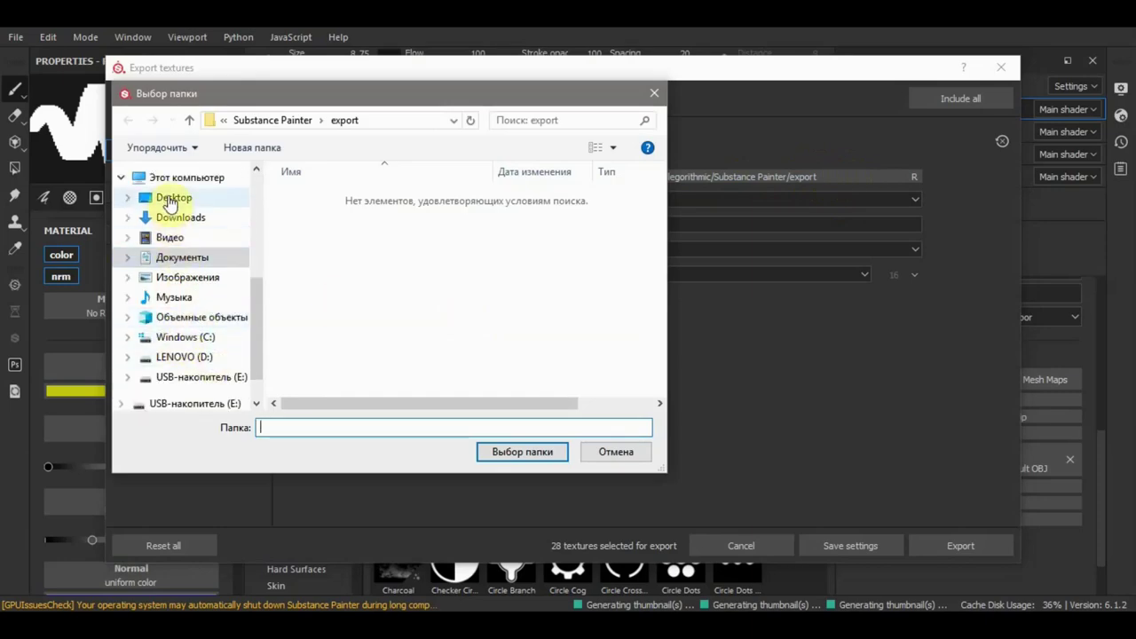
left_click(170, 199)
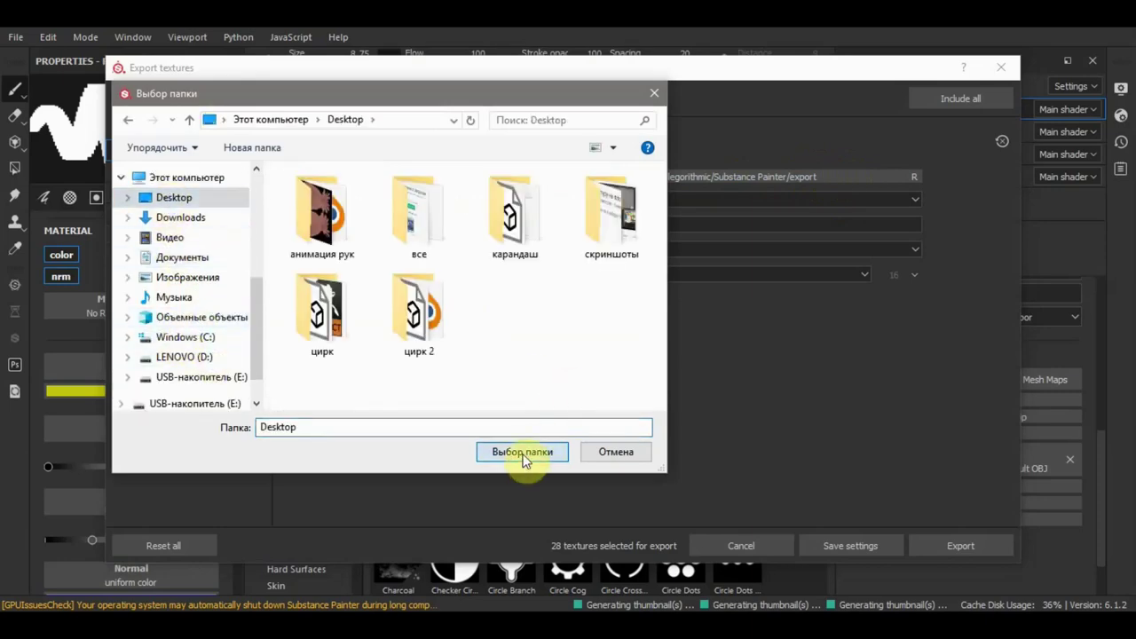
left_click(524, 458)
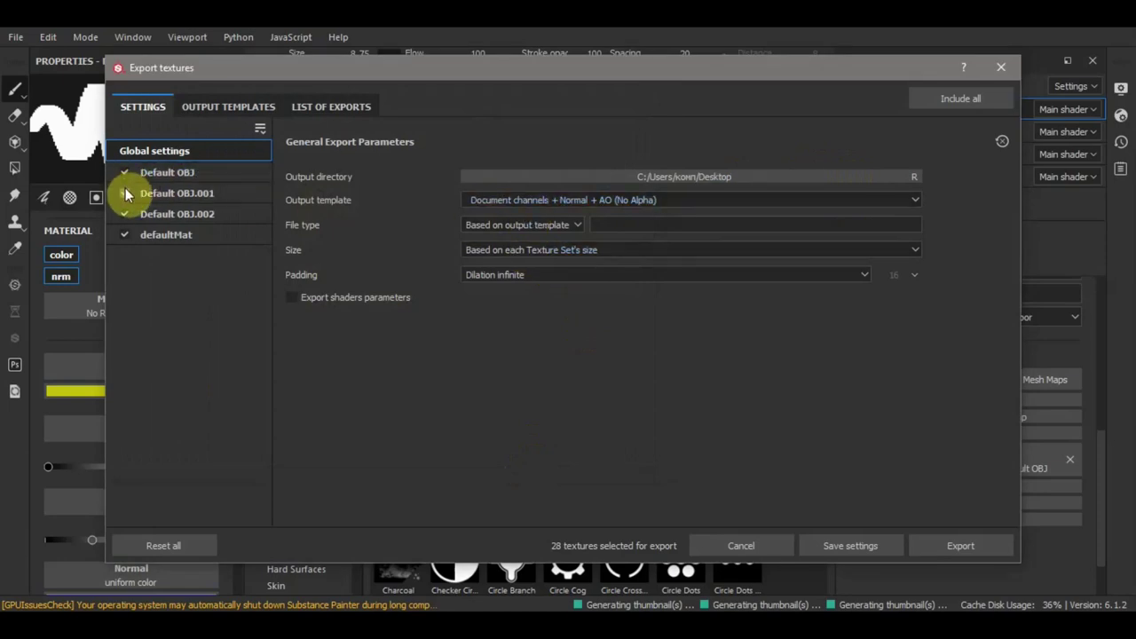
Keep all four texture sets ticked for export
left_click(124, 214)
left_click(124, 234)
left_click(125, 194)
left_click(125, 214)
left_click(125, 233)
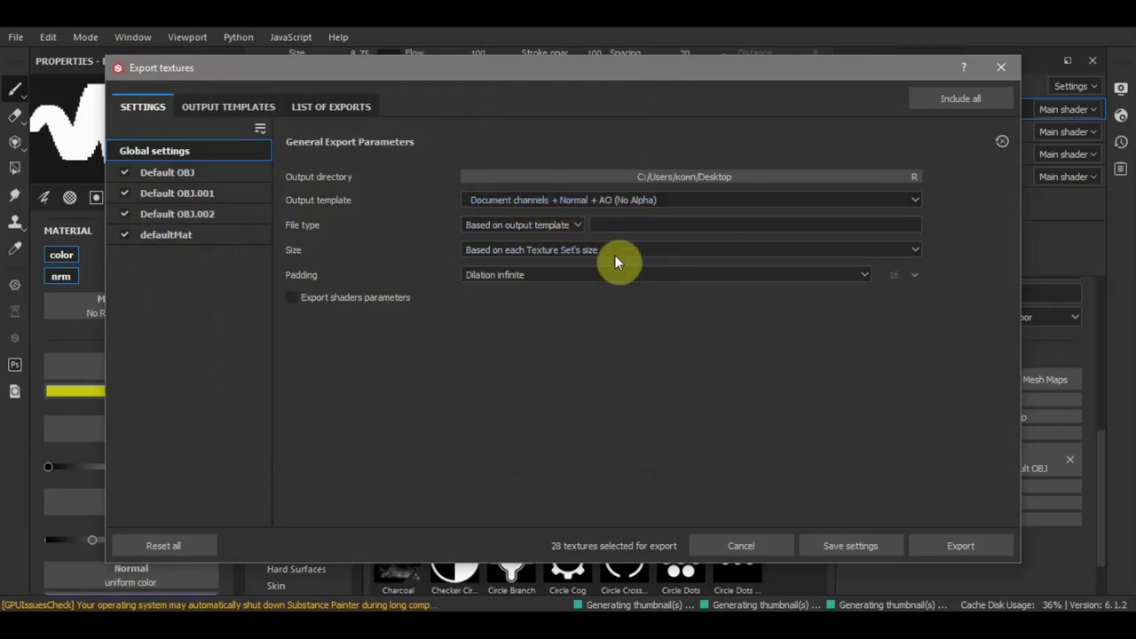
Set the export file type to PNG at 16 bits with size 512
left_click(535, 227)
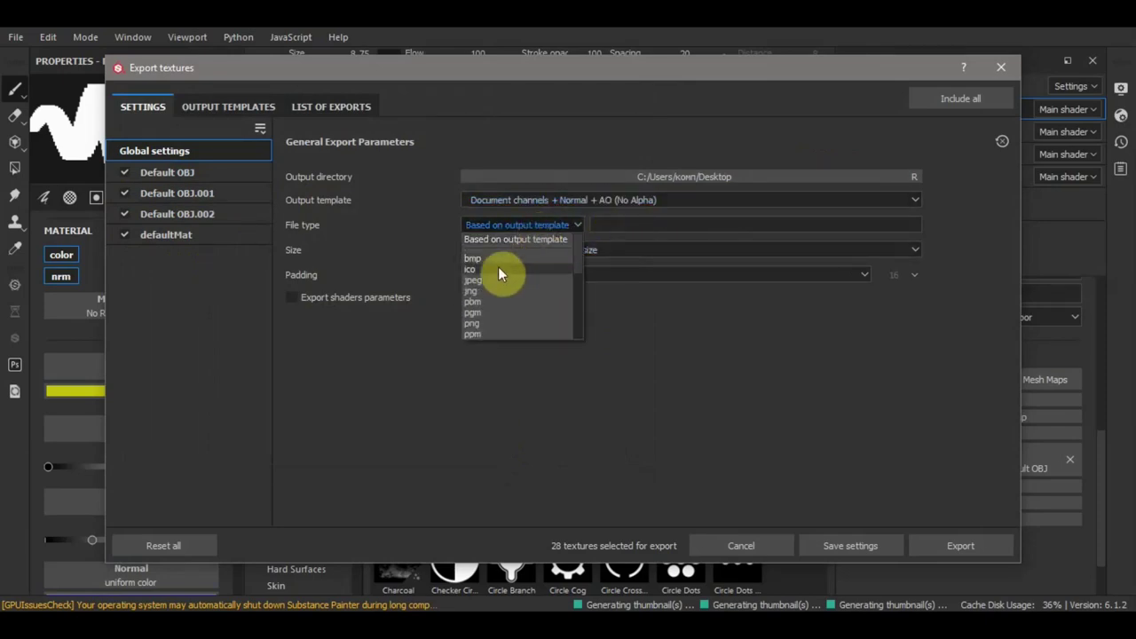
left_click(487, 322)
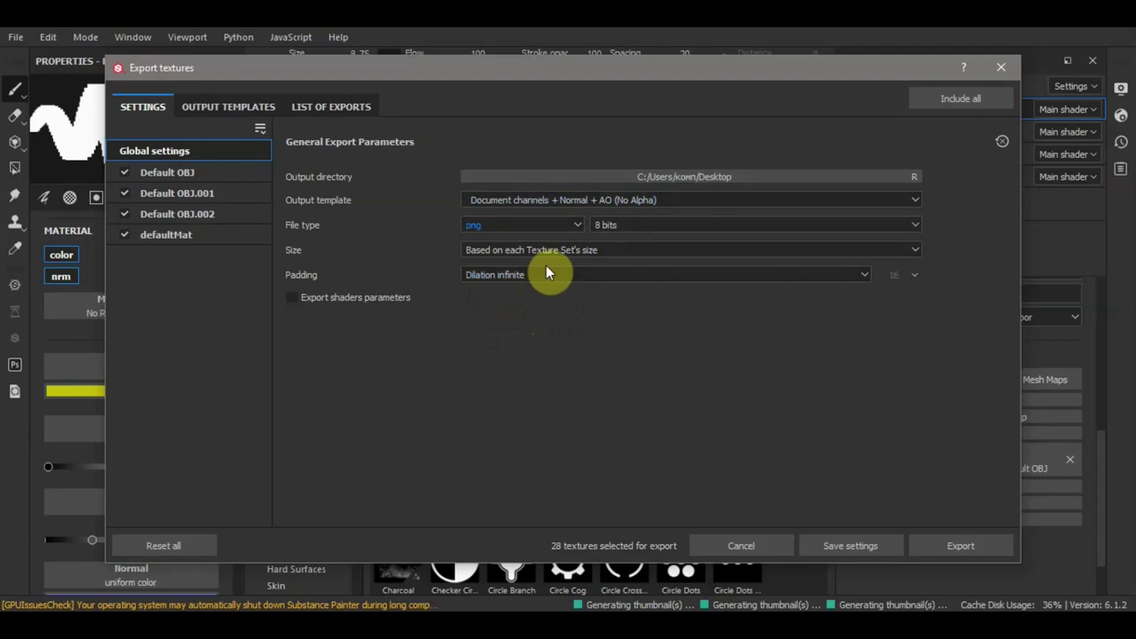
left_click(642, 222)
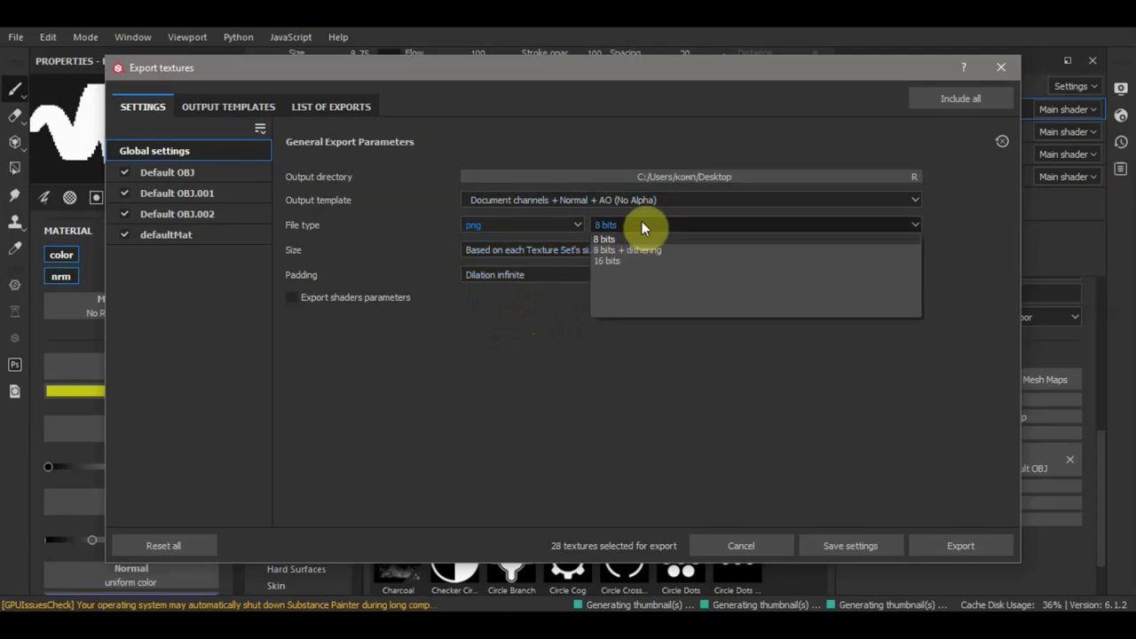
left_click(614, 264)
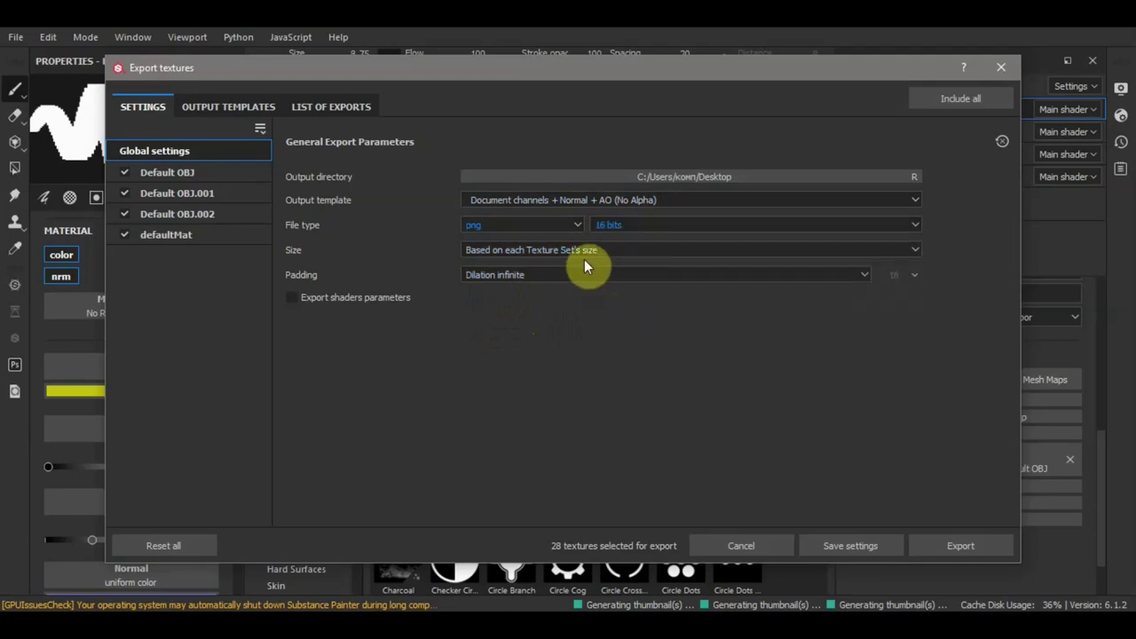
left_click(563, 249)
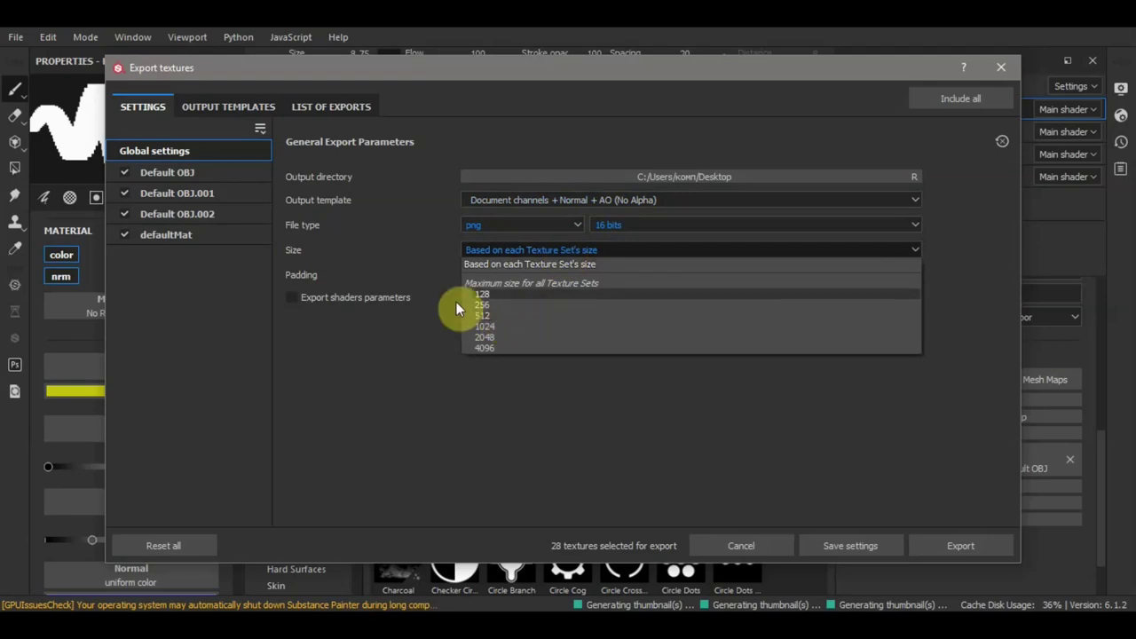
left_click(493, 316)
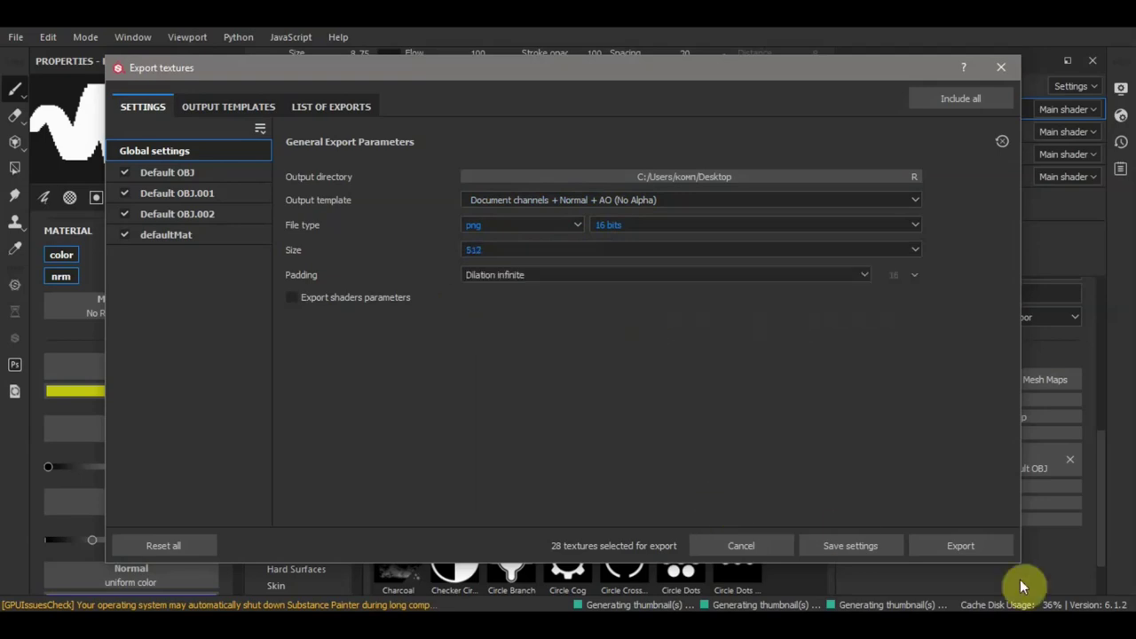
left_click(954, 546)
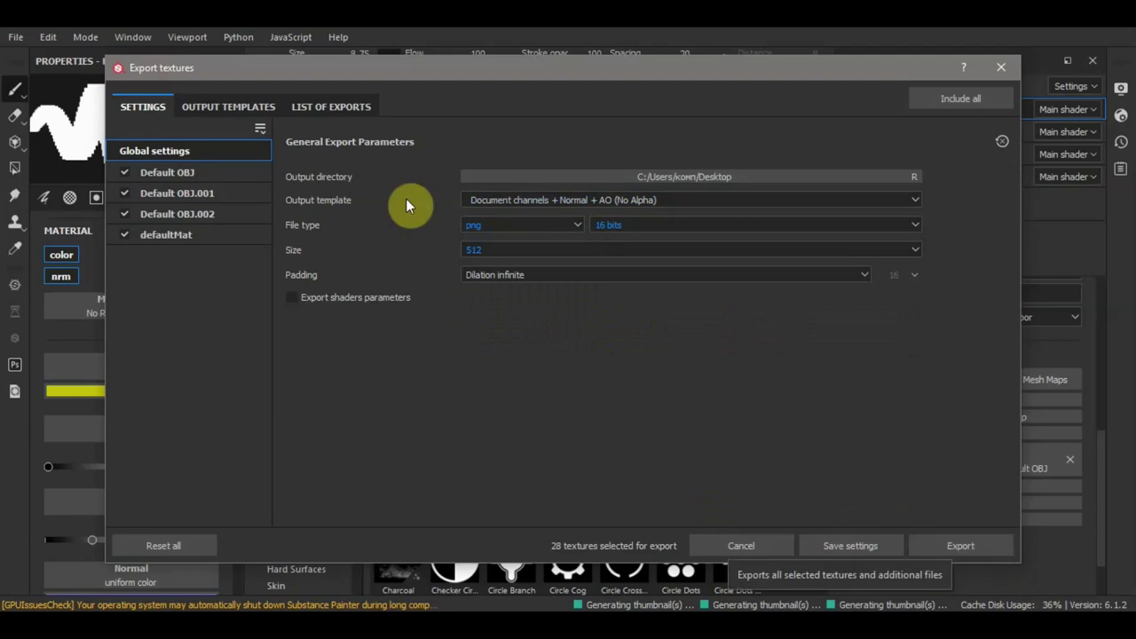
left_click(253, 108)
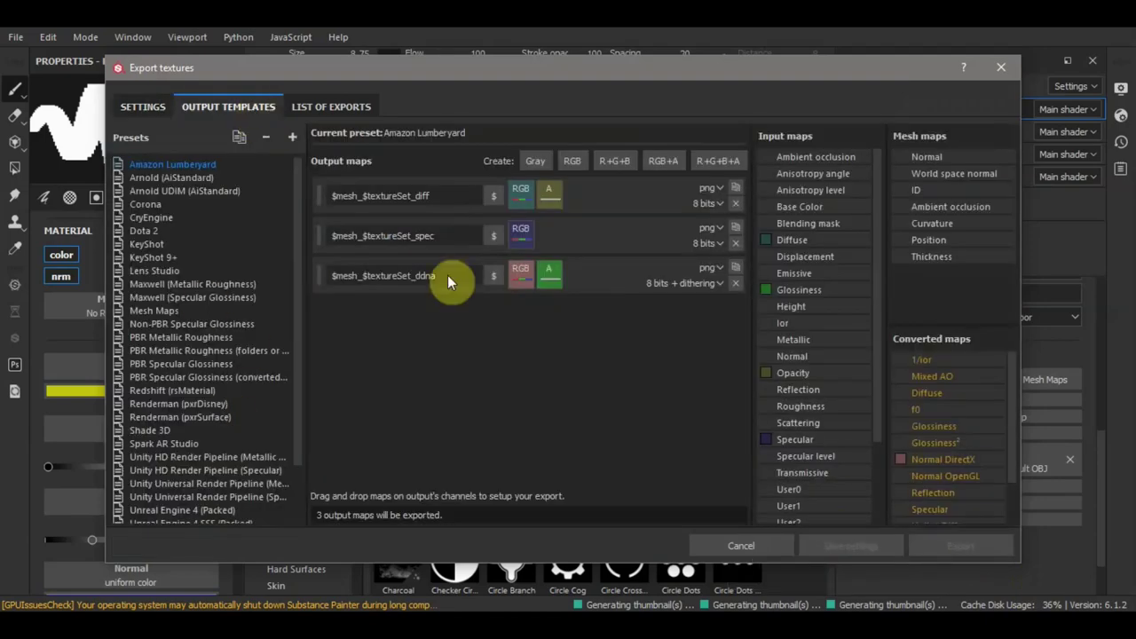
Choose the Unity HD Render Pipeline (Metallic Standard) preset and review the list of exports
scroll(157, 384, "down", 3)
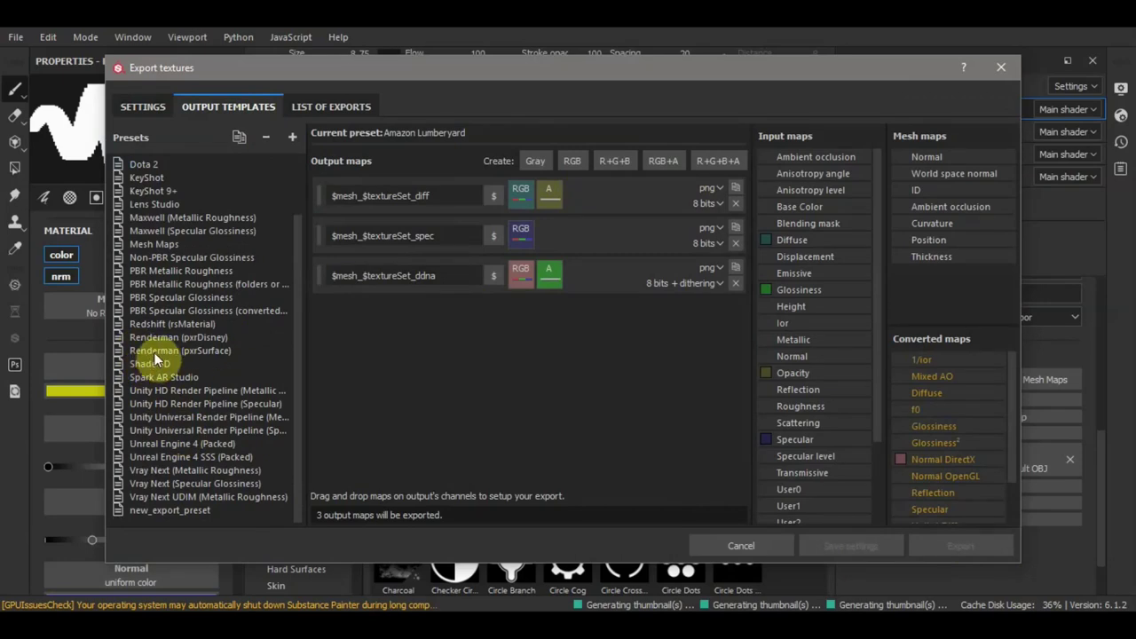
scroll(156, 360, "up", 3)
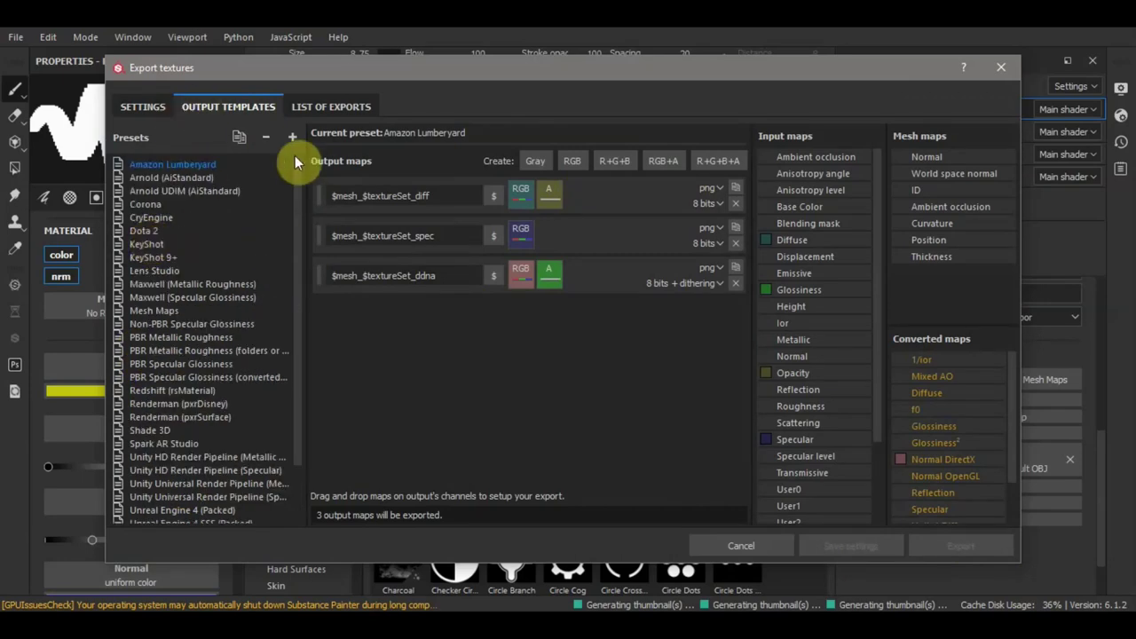
scroll(139, 355, "down", 1)
scroll(160, 381, "down", 2)
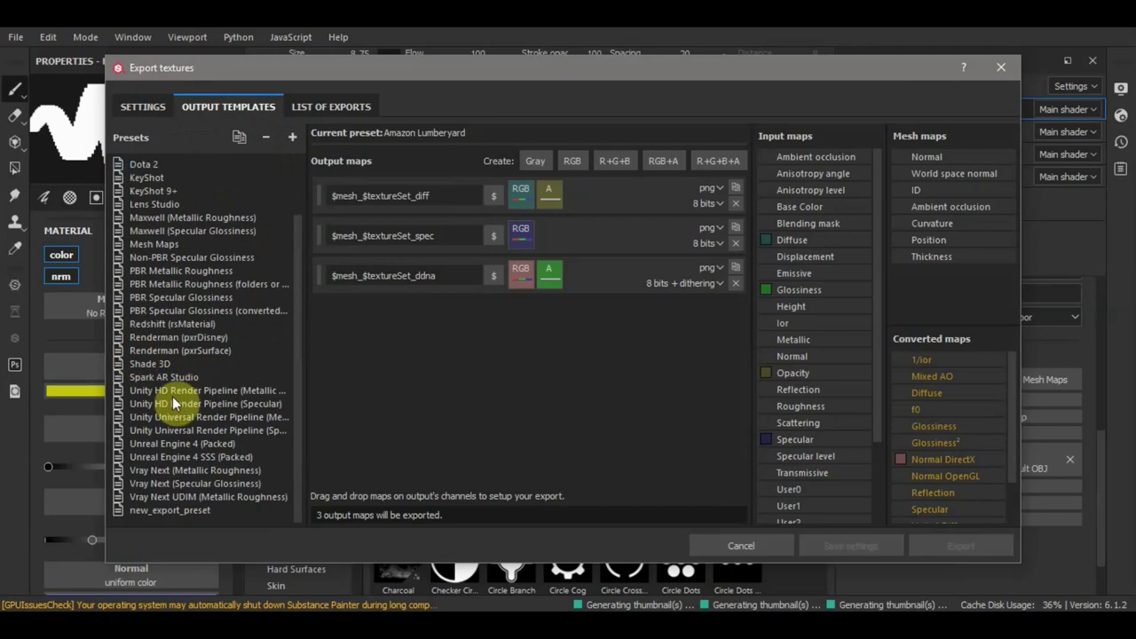
left_click(127, 394)
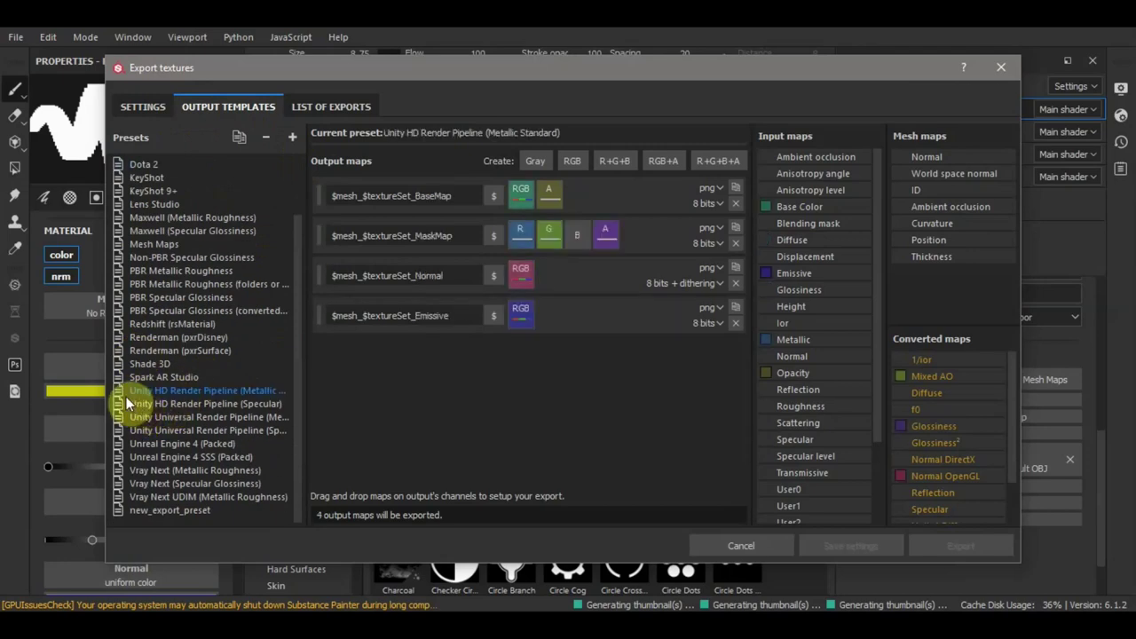
left_click(351, 110)
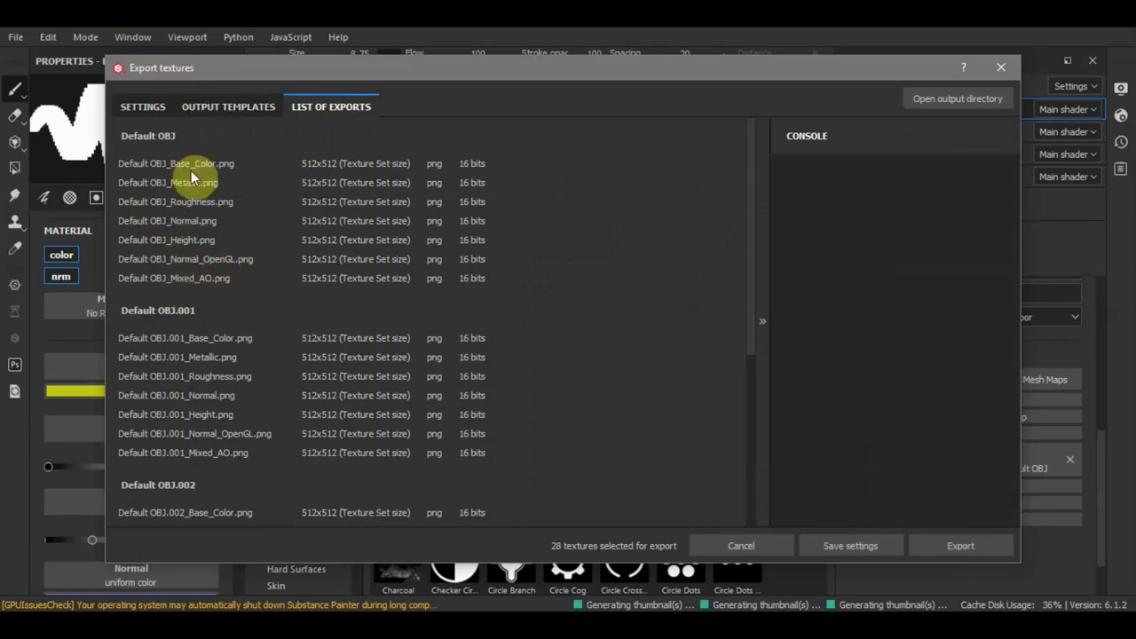
left_click(143, 107)
Run the export of all 28 textures, then close the Export textures dialog
left_click(974, 551)
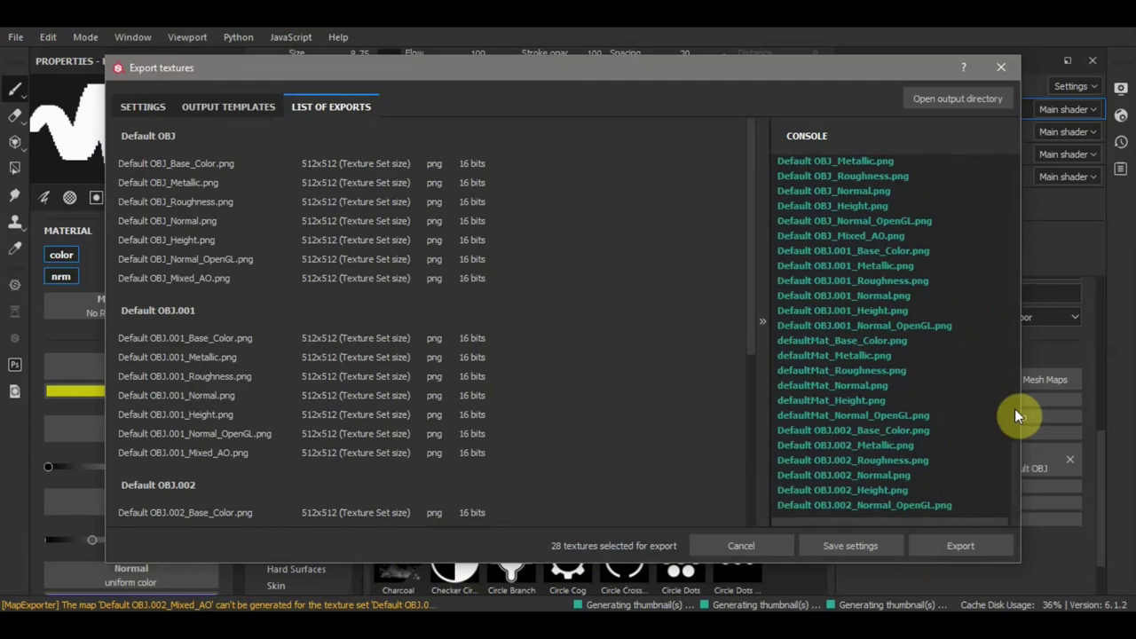
left_click(1004, 68)
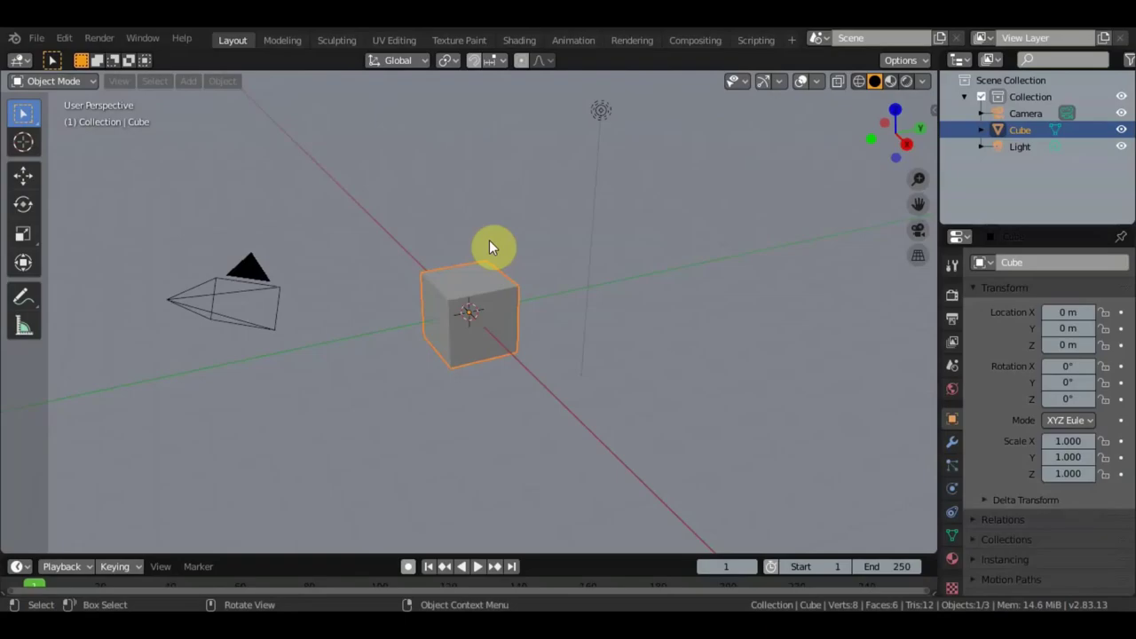
Delete the default cube and hide the Camera and Light in the viewport
key("Delete")
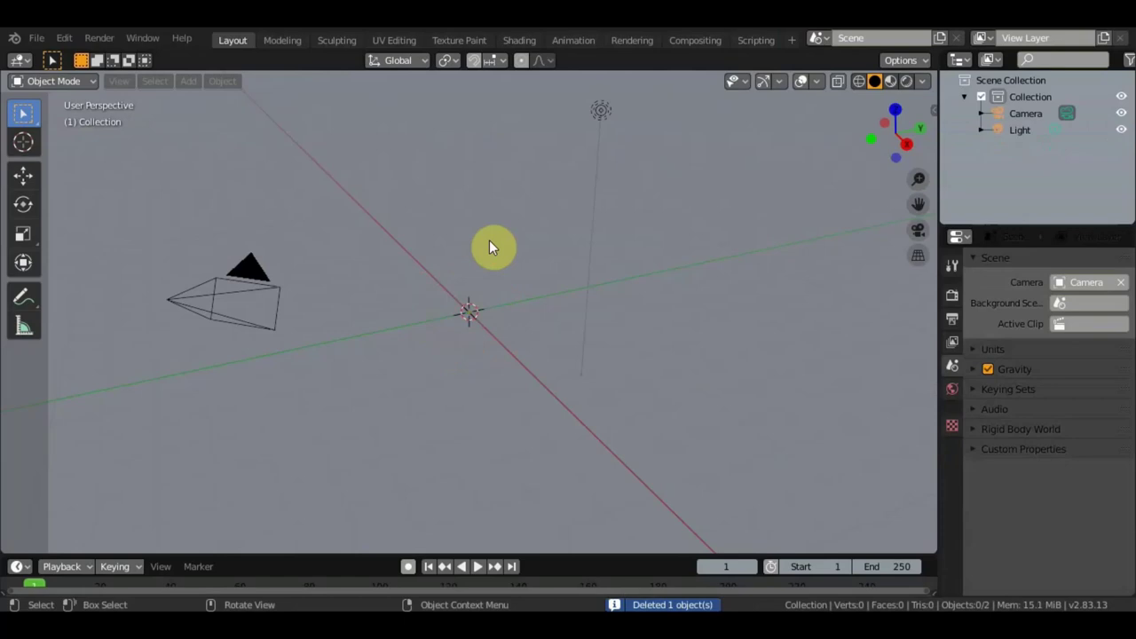
left_click(1122, 114)
left_click(1121, 130)
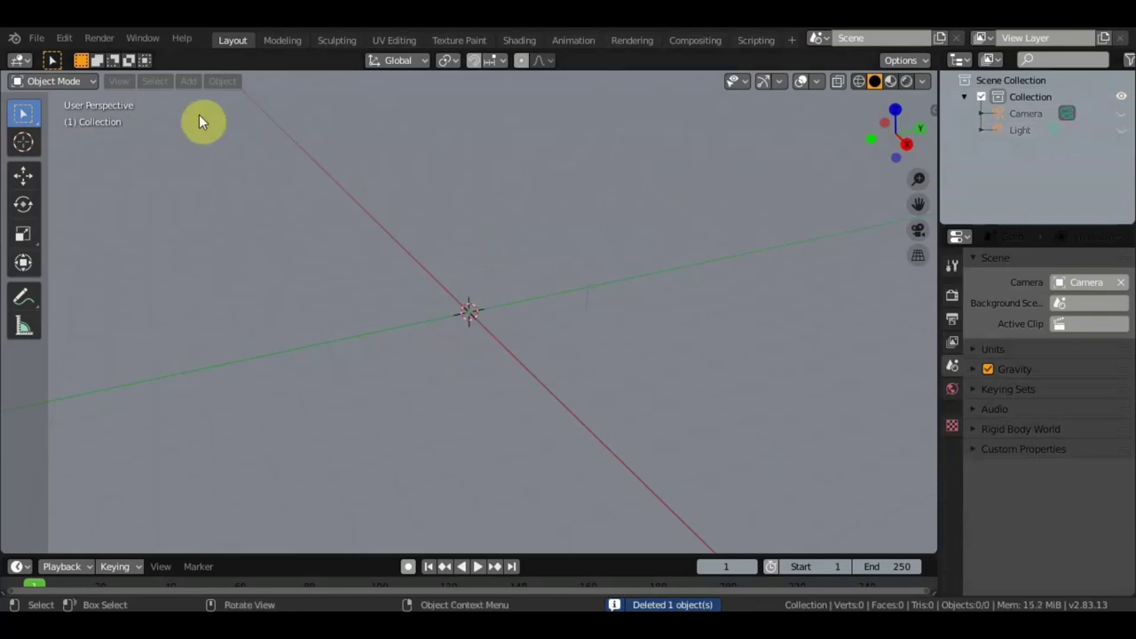
Import the pencil model from Desktop/untitled.fbx as an FBX file
left_click(34, 38)
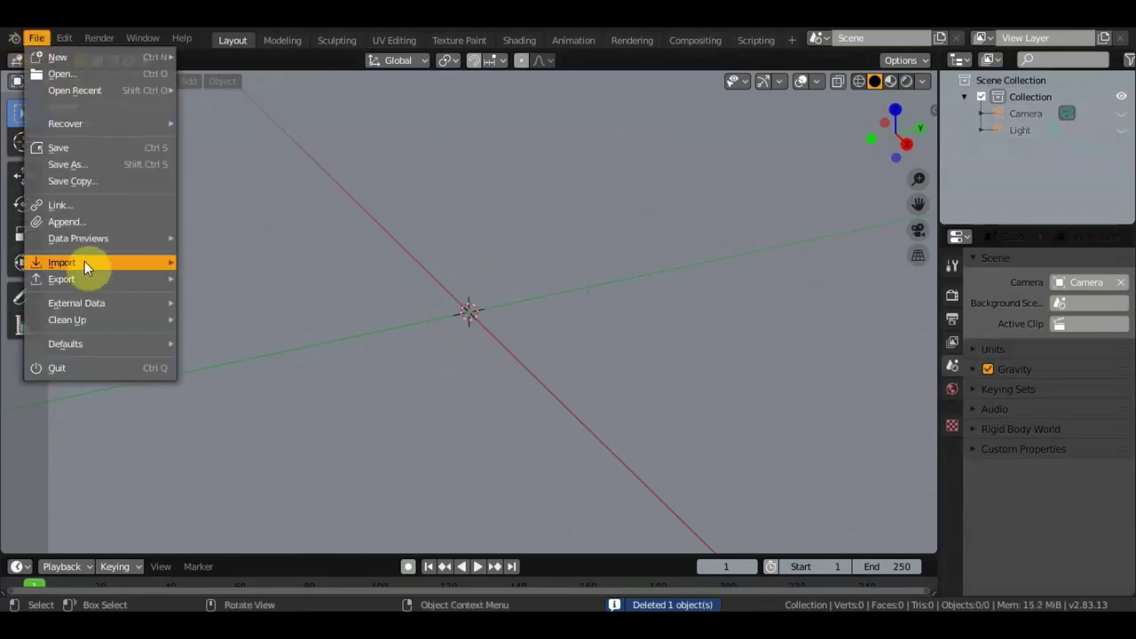
mouse_move(62, 263)
left_click(253, 397)
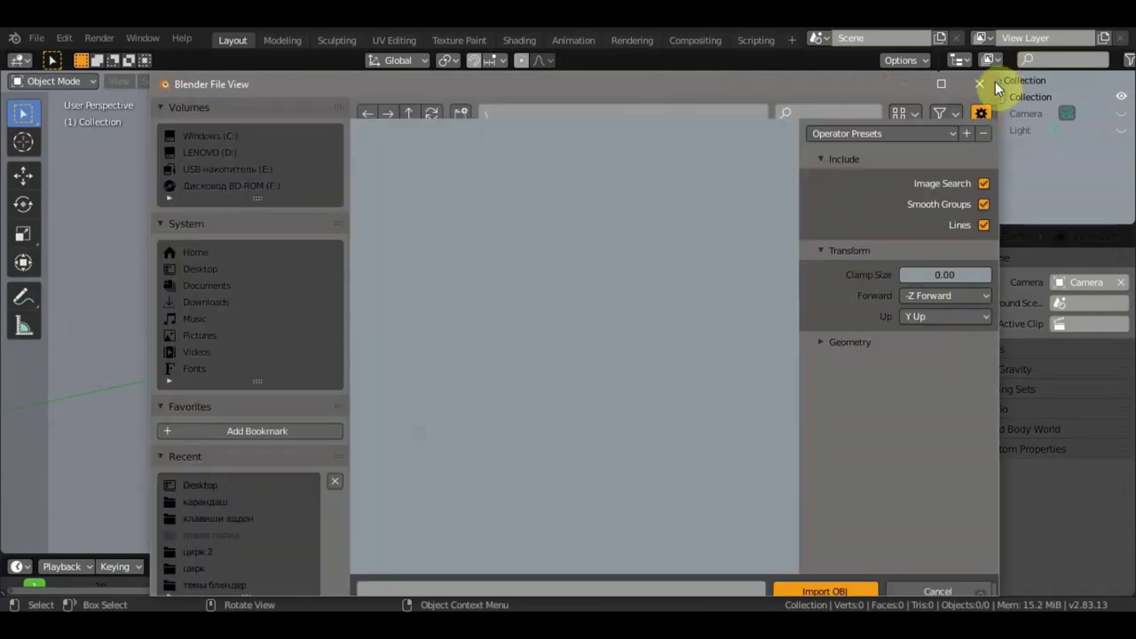
left_click(984, 82)
left_click(35, 39)
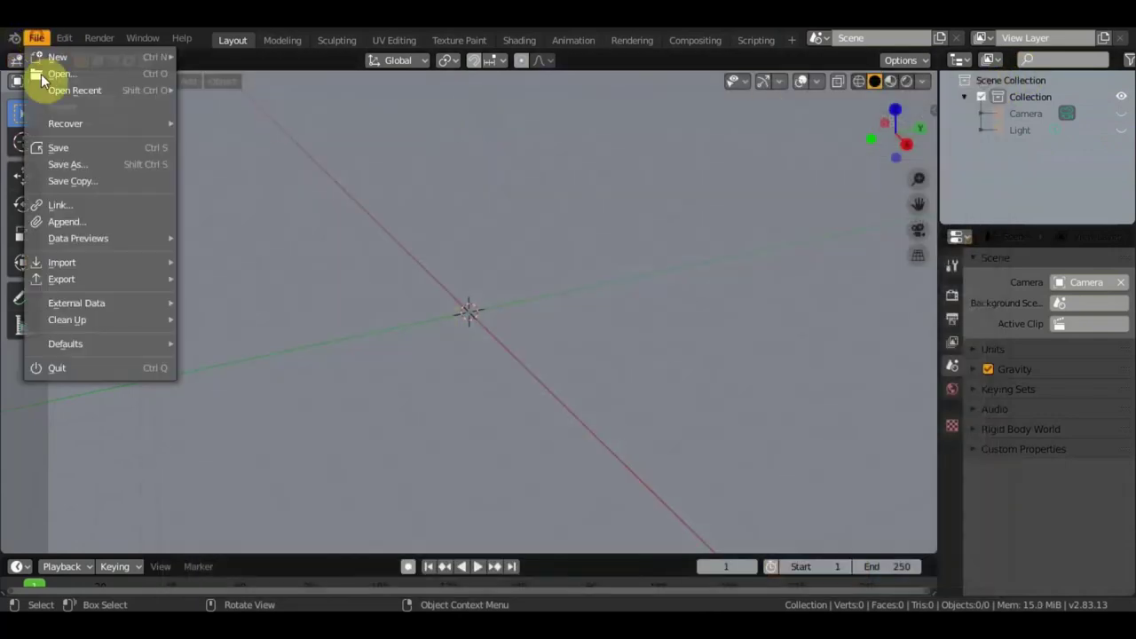
left_click(88, 264)
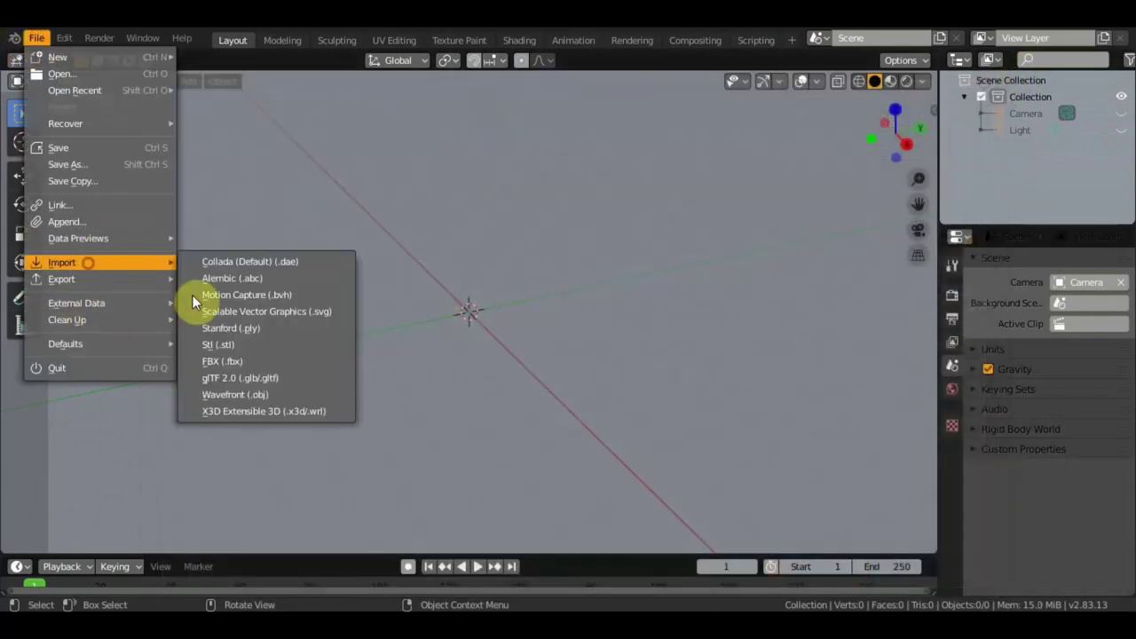
left_click(278, 364)
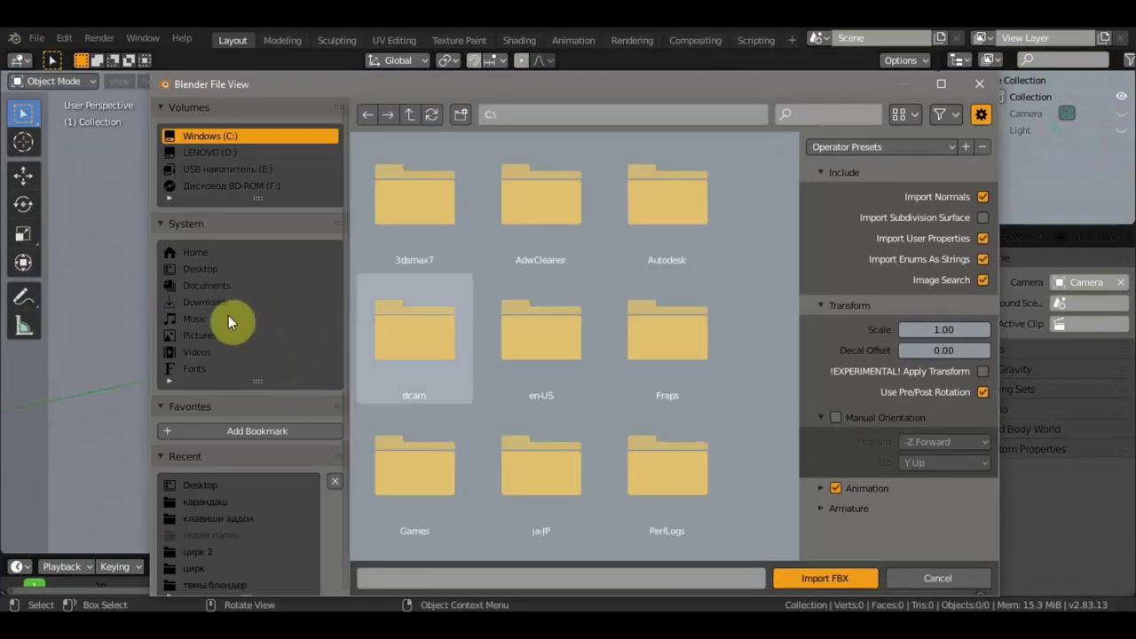
left_click(201, 267)
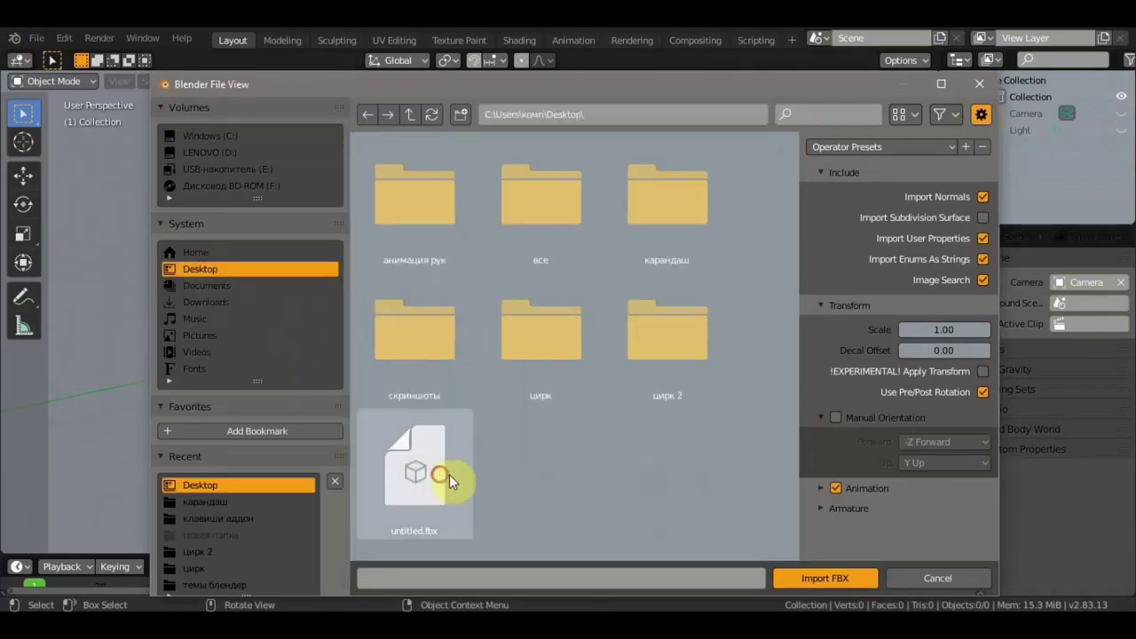
left_click(450, 474)
left_click(829, 582)
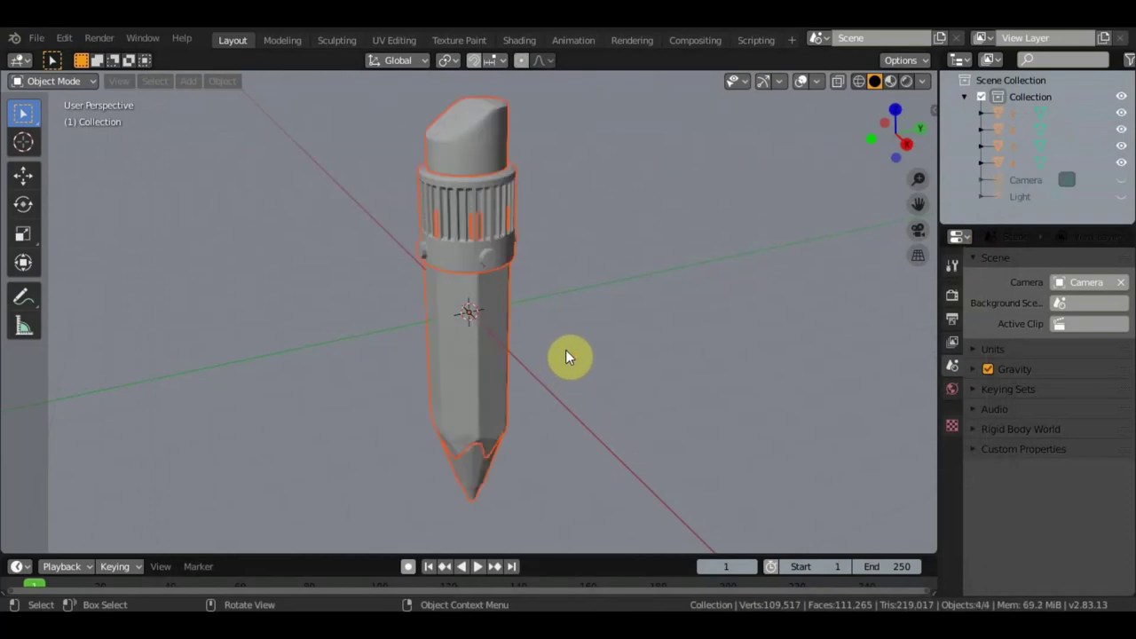
From the front view, raise the pencil so its tip sits at the origin, then frame and orbit it
key("KP_1")
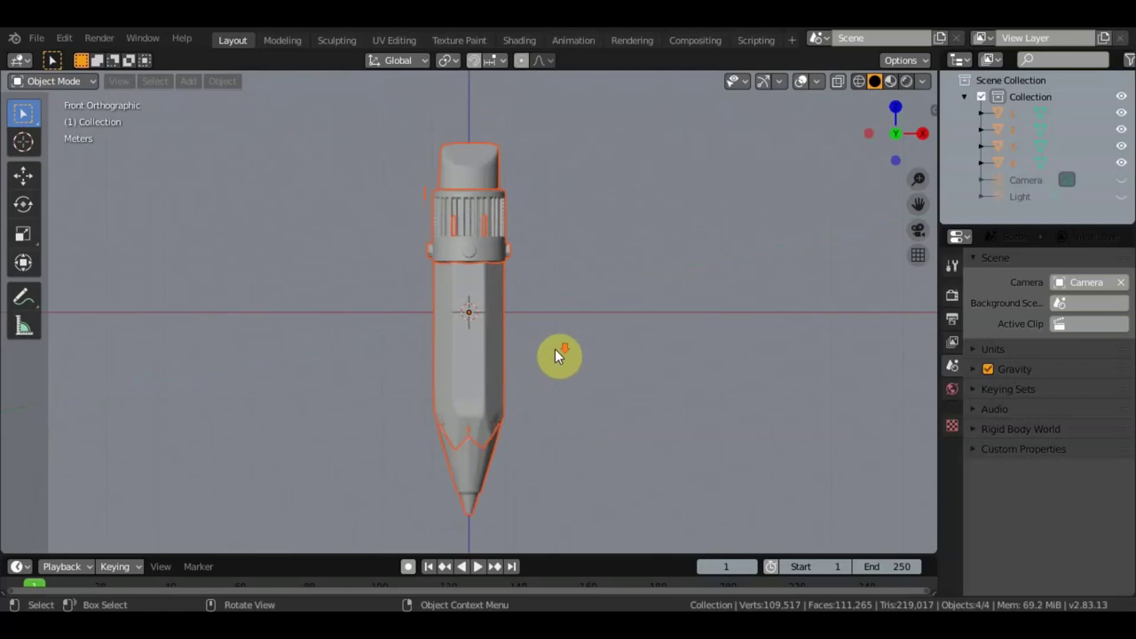
scroll(555, 349, "down", 3)
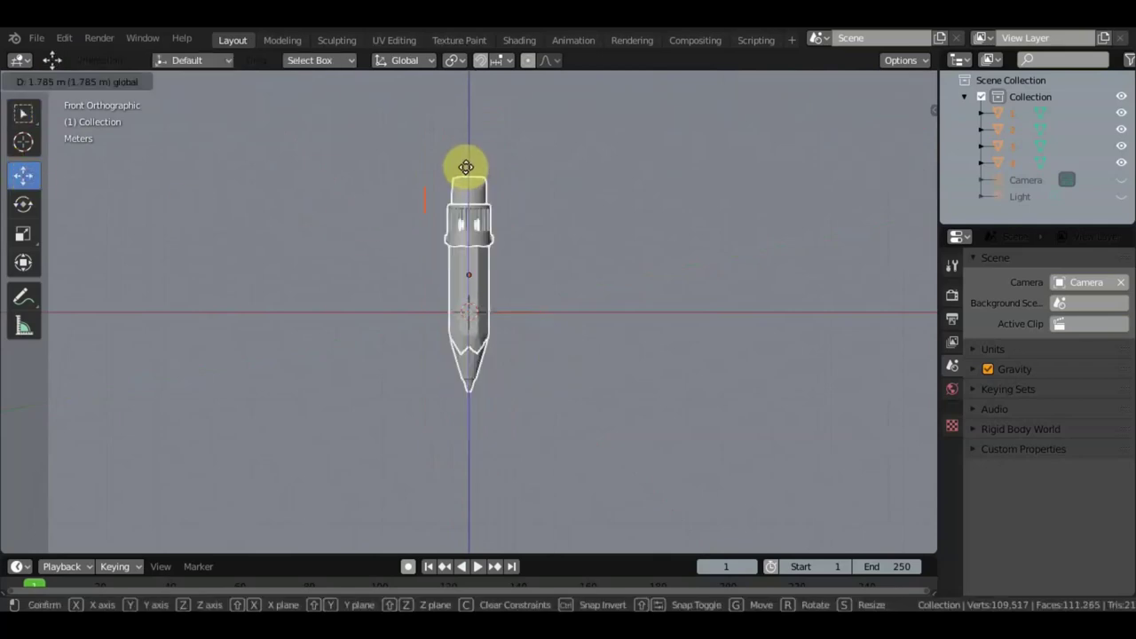
left_click_drag(466, 170, 469, 86)
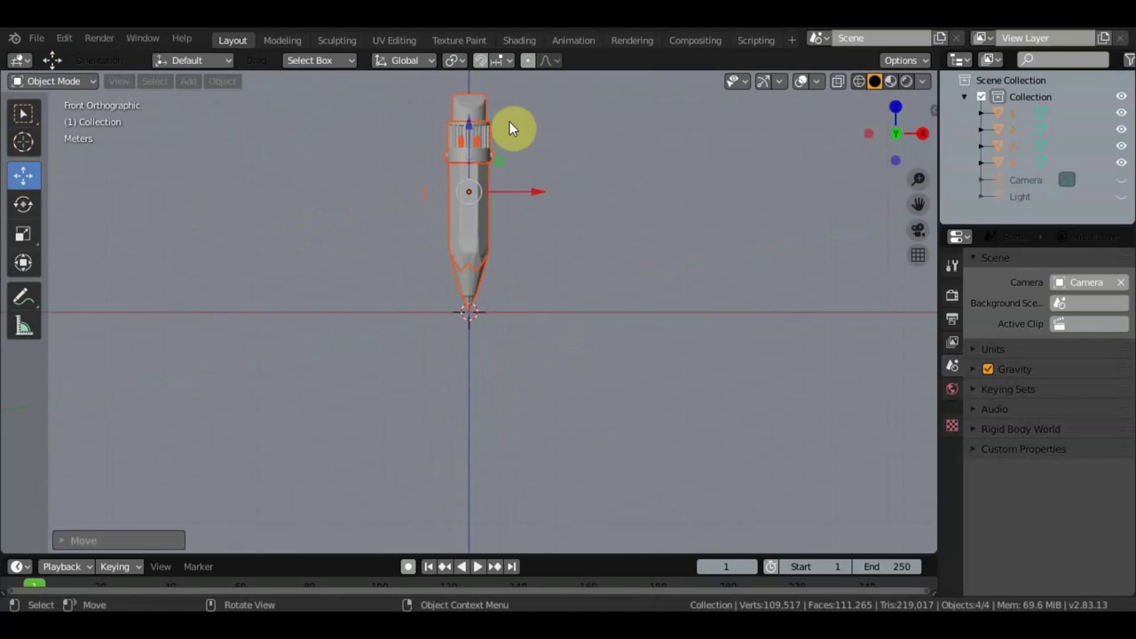
key("KP_Decimal")
middle_click_drag(563, 289, 591, 312)
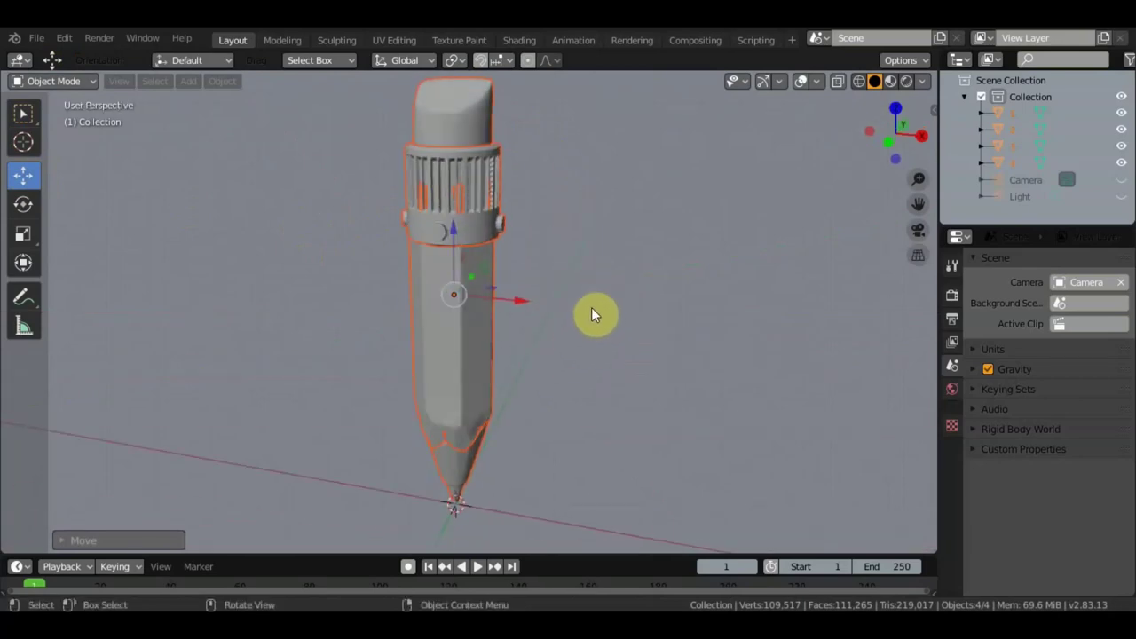
middle_click_drag(592, 306, 602, 298)
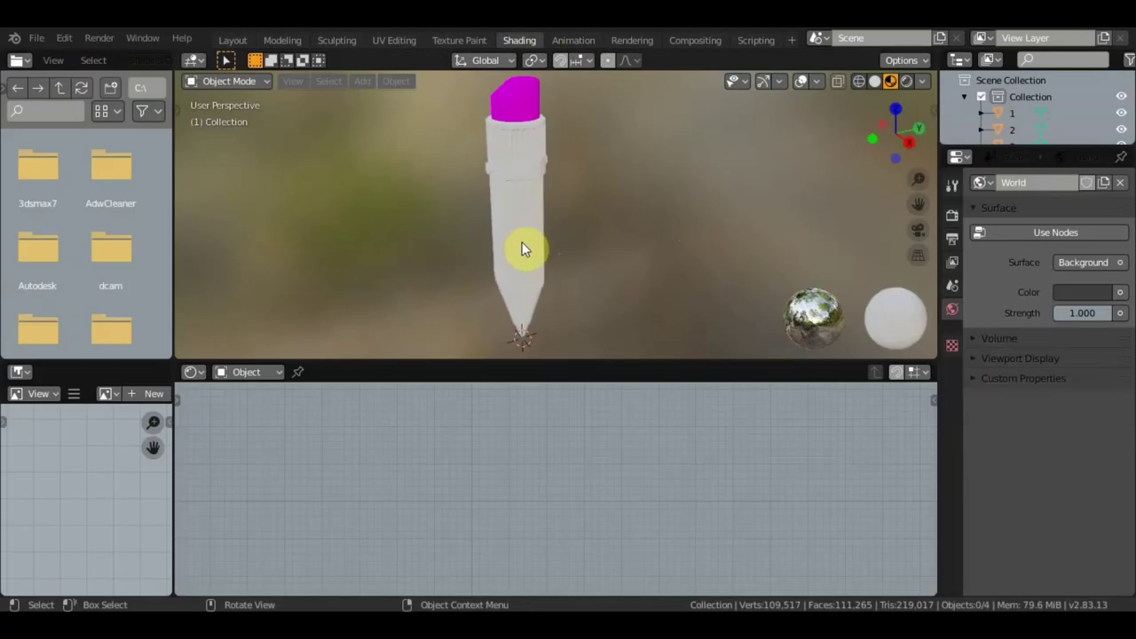
Select the pencil, enlarge the node editor, frame its material nodes and bring up the Add node list
left_click(540, 249)
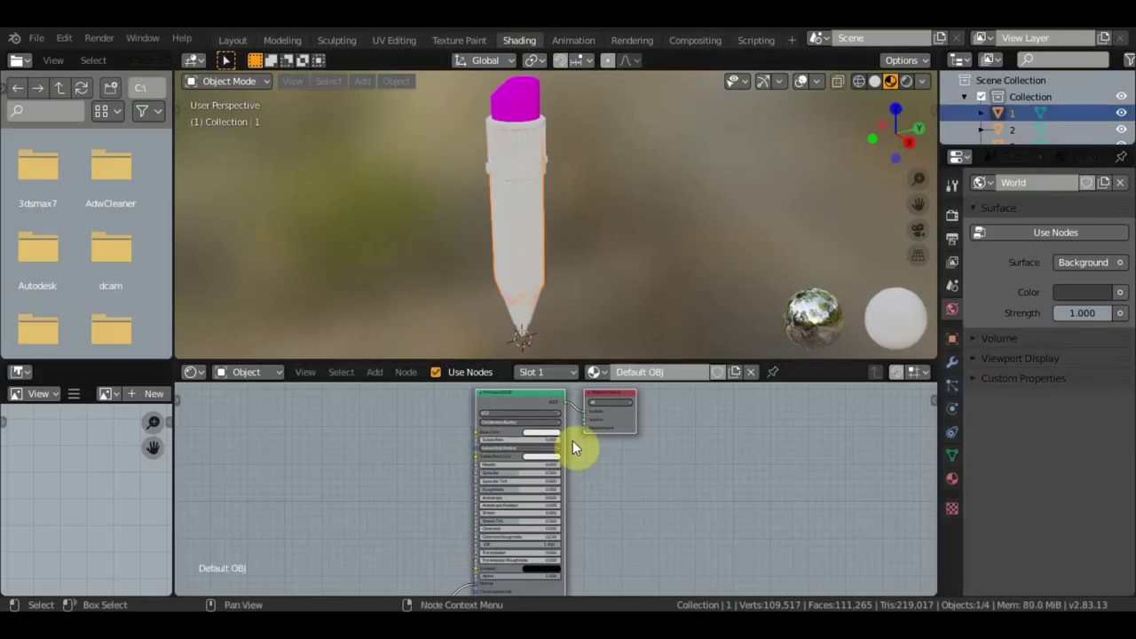
left_click_drag(640, 362, 626, 292)
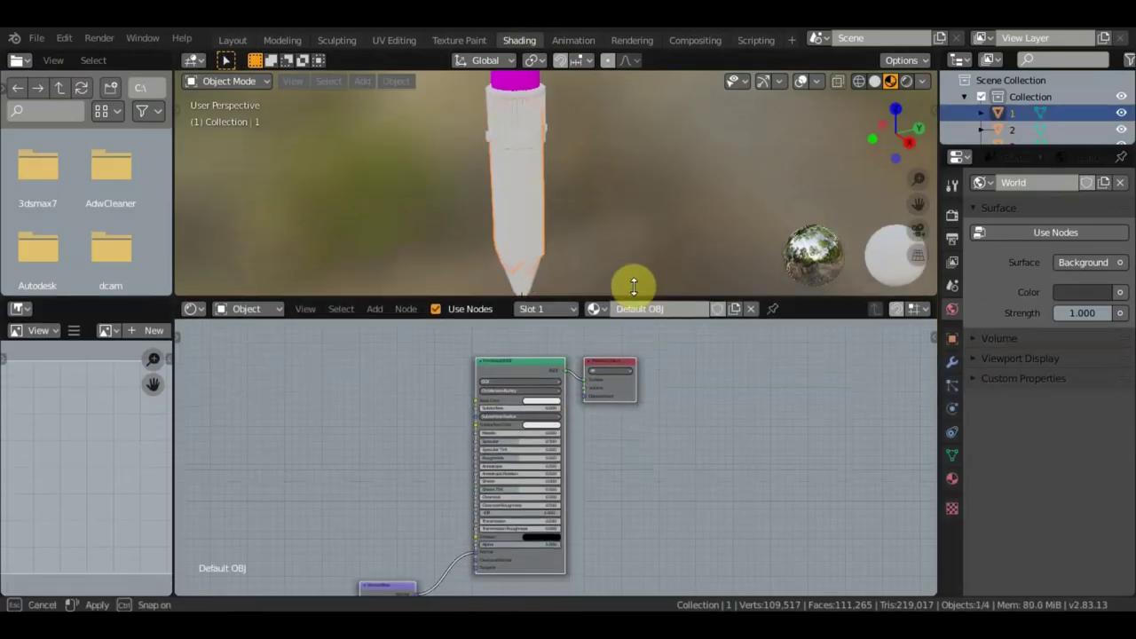
scroll(453, 435, "up", 1)
scroll(452, 435, "up", 1)
key("Home")
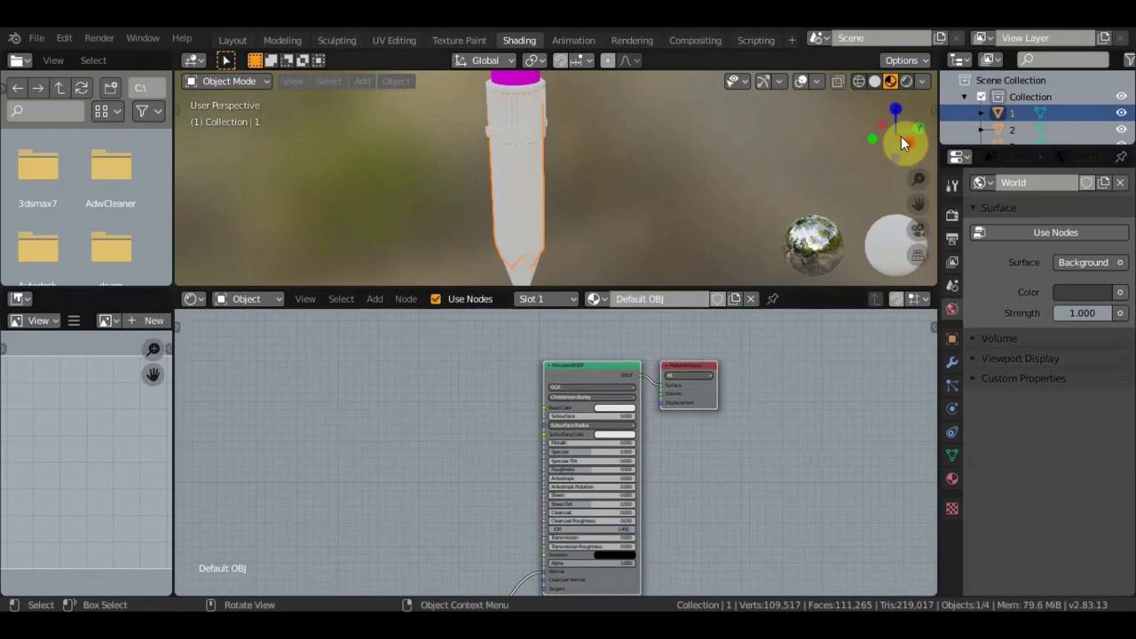
left_click(373, 301)
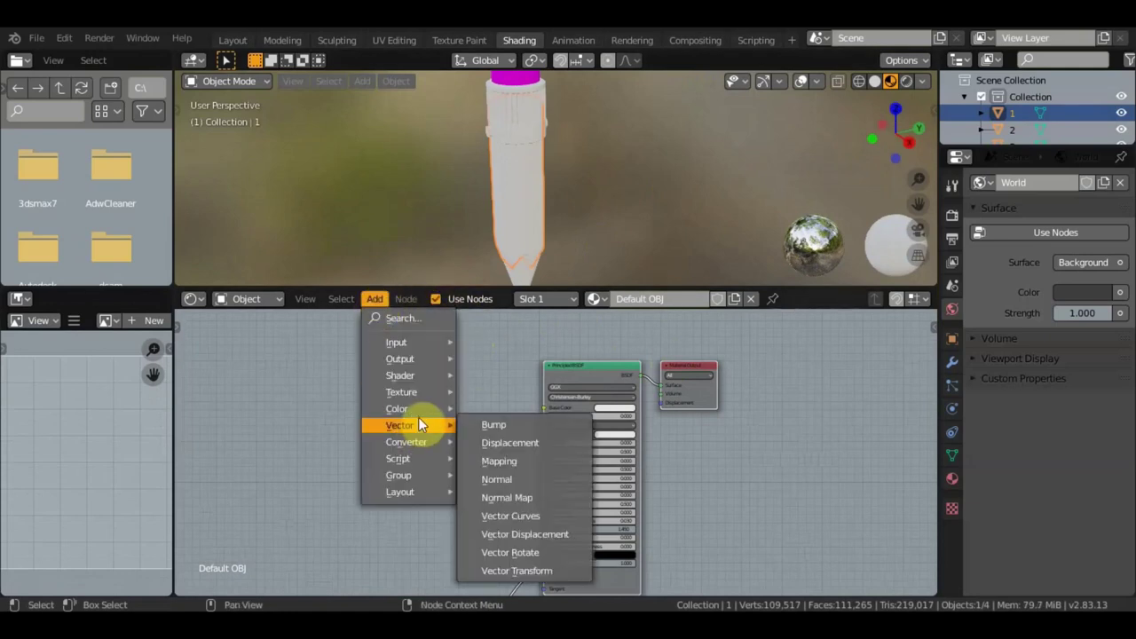
Add an Image Texture node linked to Base Color and load Default OBJ_Base_Color.png from the Desktop
mouse_move(401, 392)
left_click(523, 245)
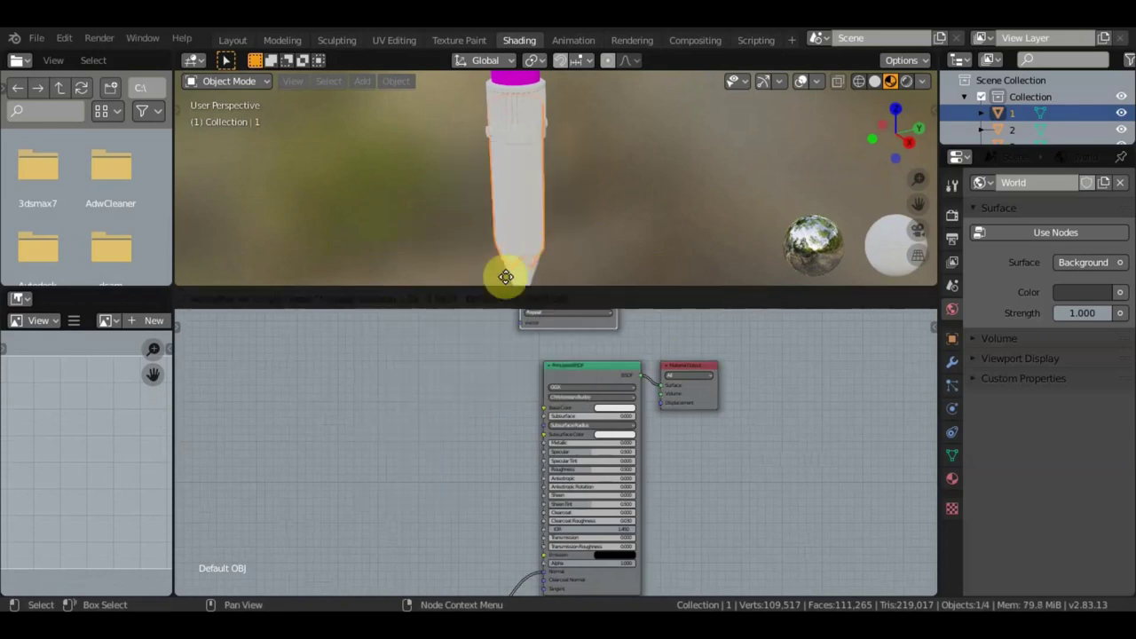
left_click(388, 364)
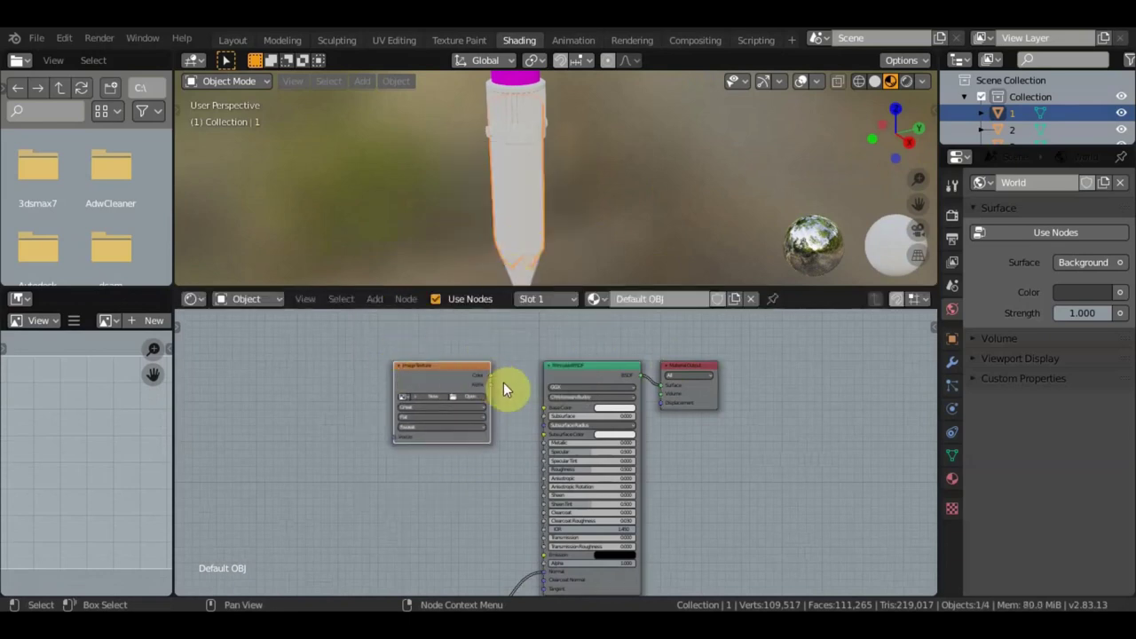
left_click_drag(490, 375, 542, 409)
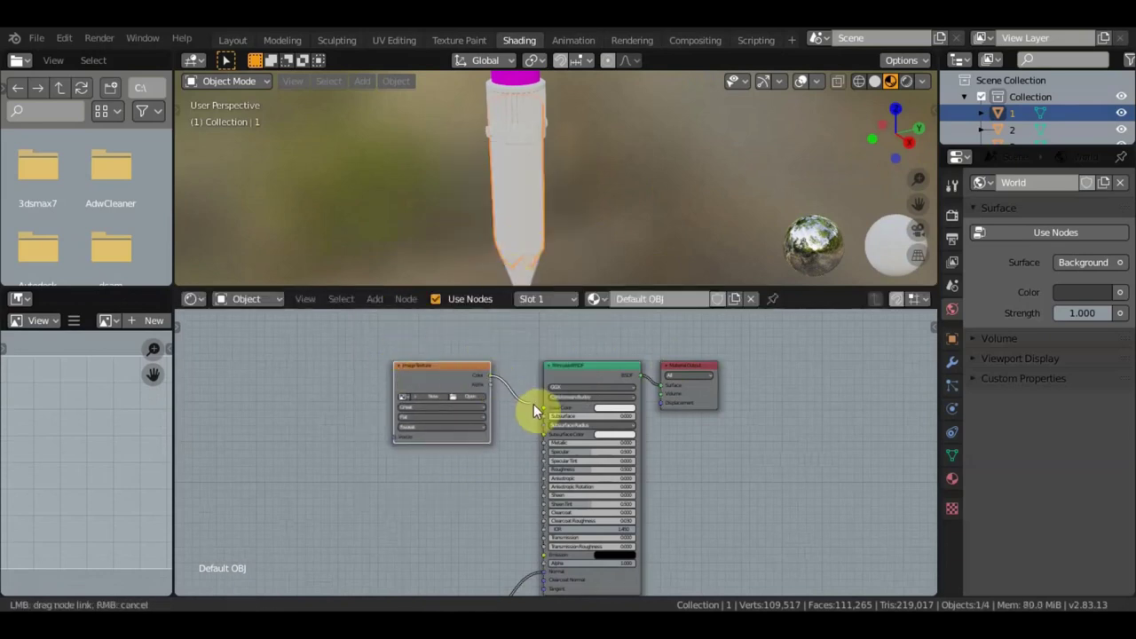
left_click(467, 398)
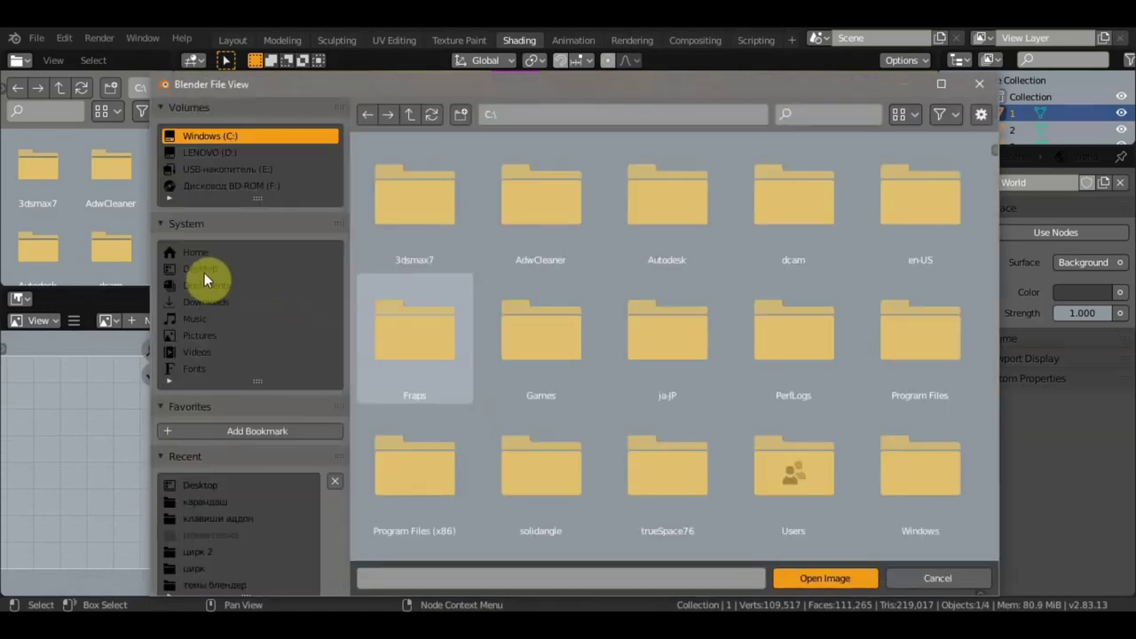
left_click(203, 267)
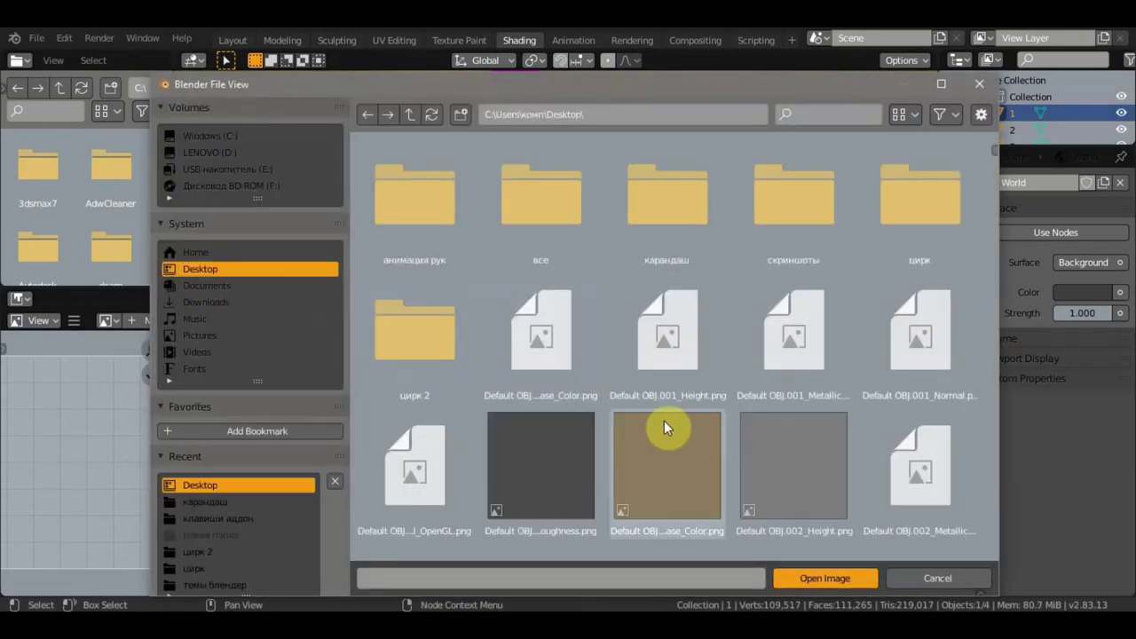
scroll(761, 395, "down", 1)
scroll(760, 398, "down", 1)
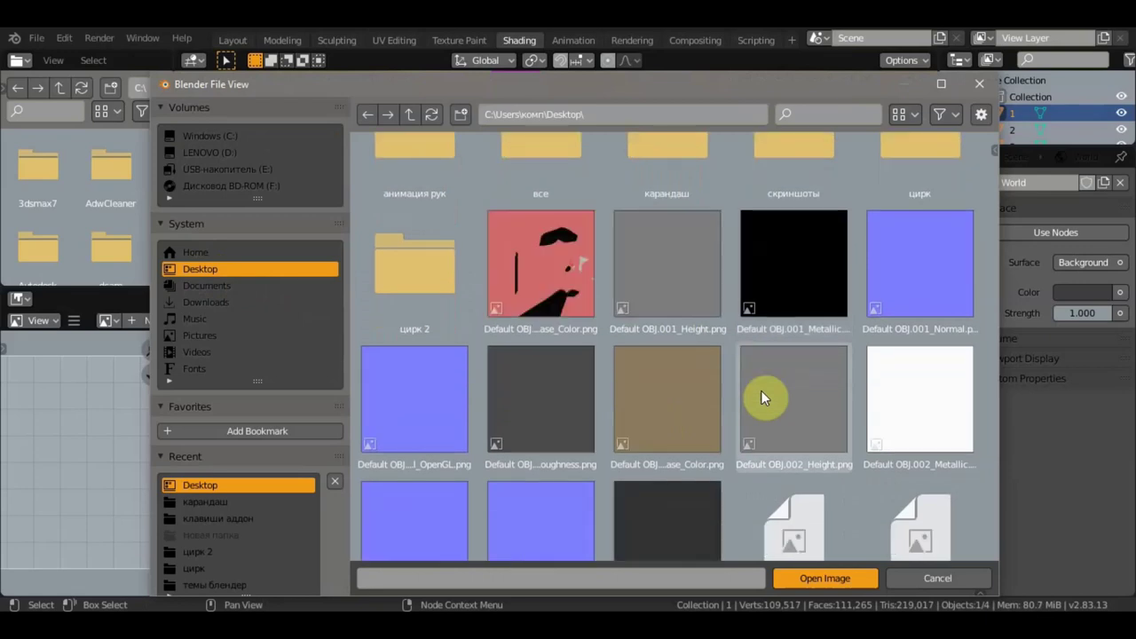
scroll(753, 401, "down", 1)
left_click(809, 465)
key("Return")
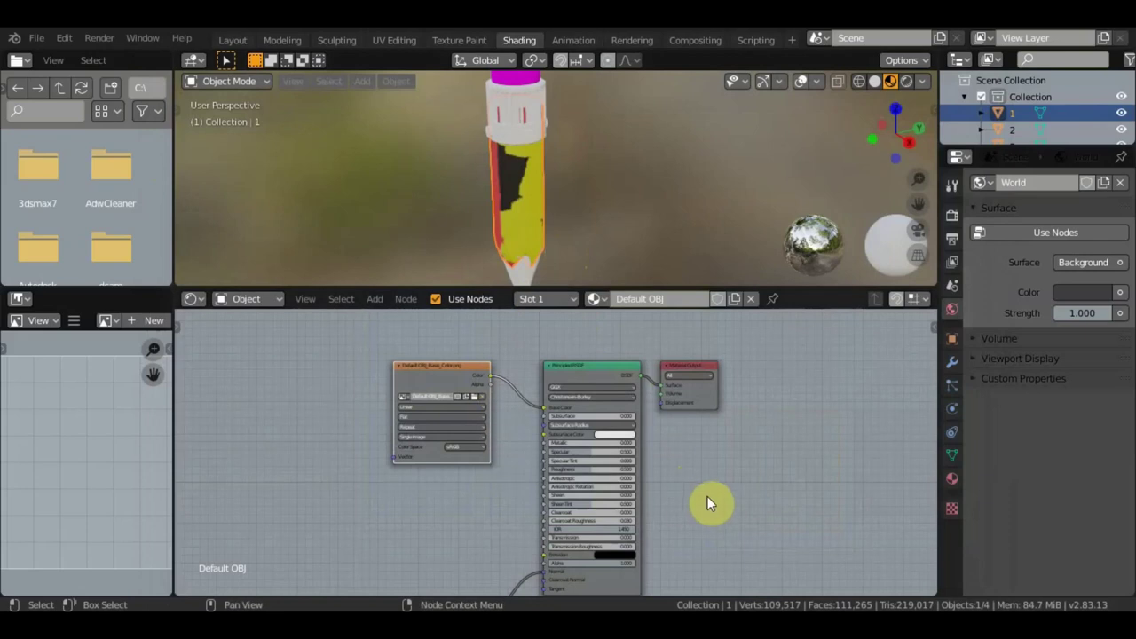
middle_click_drag(702, 497, 698, 409)
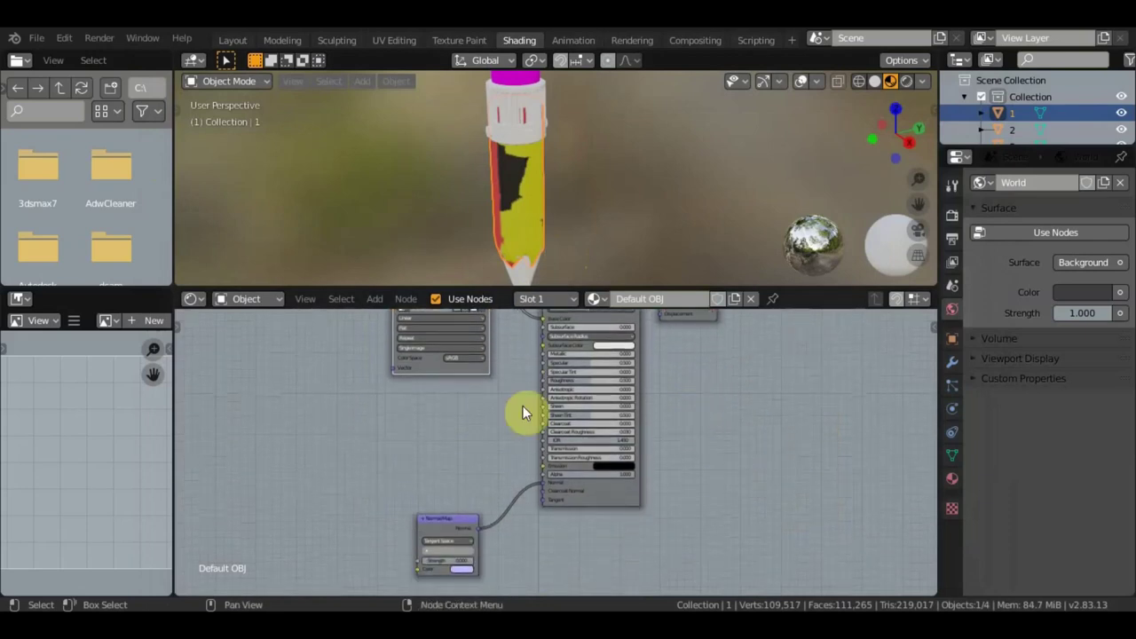
Select the Normal Map node, then minimize Blender to reveal the desktop
left_click(428, 514)
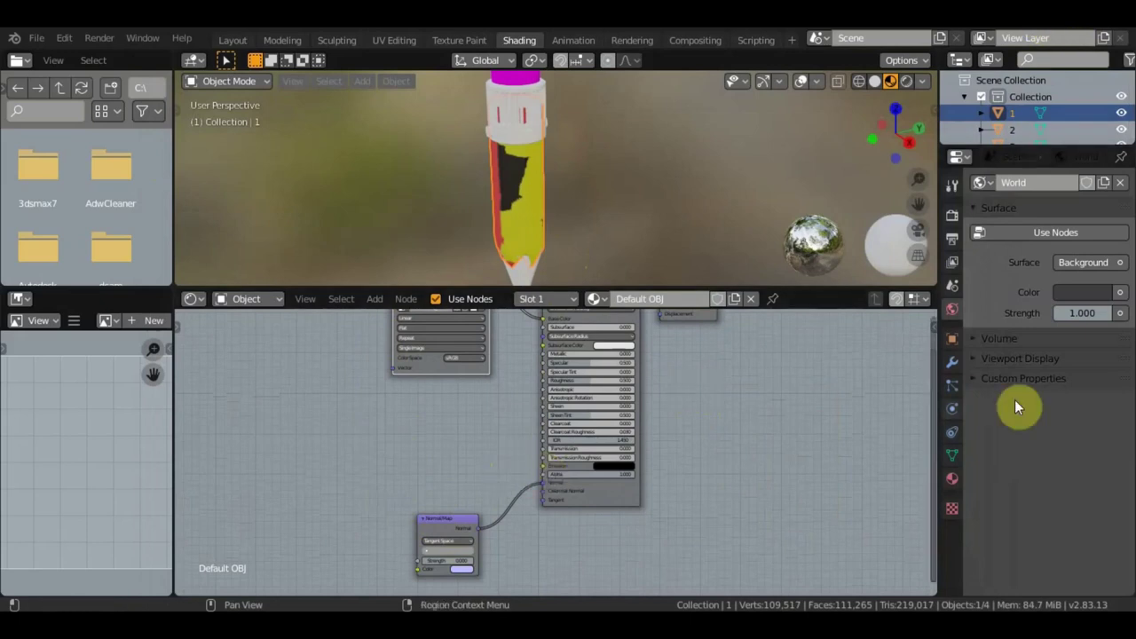
left_click(1044, 24)
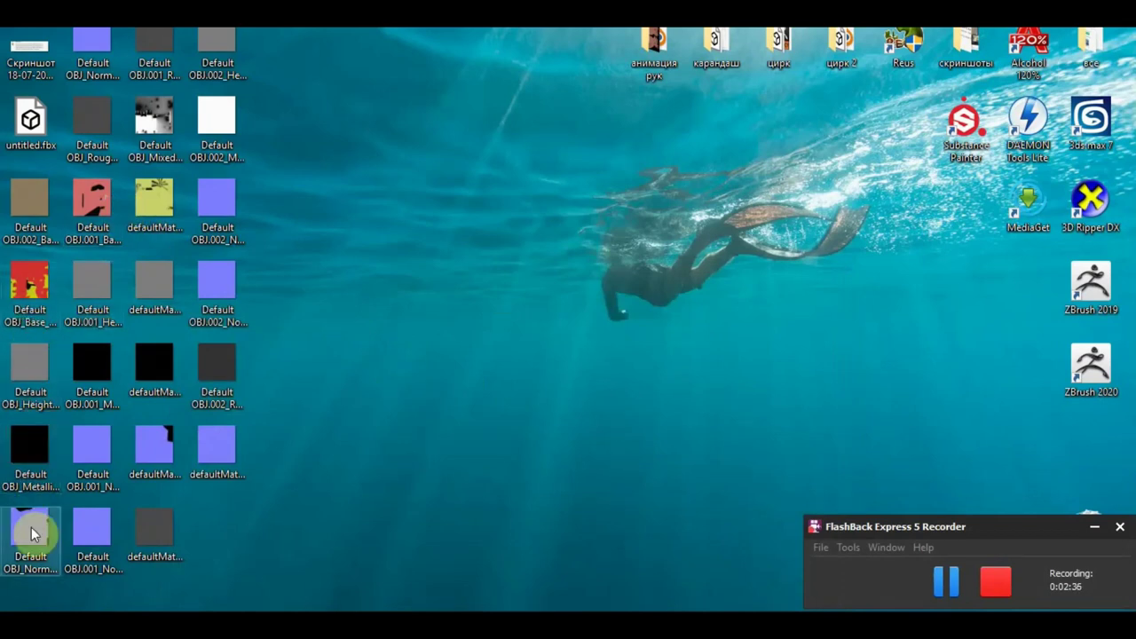
Drop the Default OBJ_Normal image into the node editor for the Normal Map node, then select the magenta eraser
mouse_move(32, 533)
left_mouse_down()
mouse_move(483, 607)
mouse_move(447, 609)
left_mouse_up()
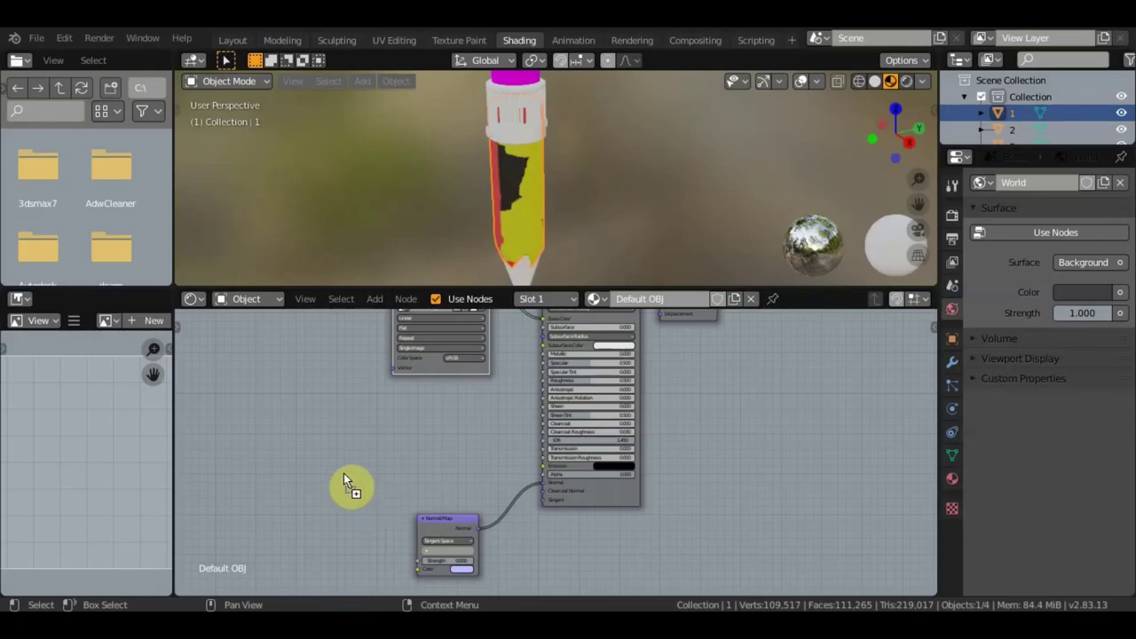
mouse_move(344, 477)
left_mouse_down()
mouse_move(301, 454)
mouse_move(395, 525)
mouse_move(416, 570)
left_mouse_up()
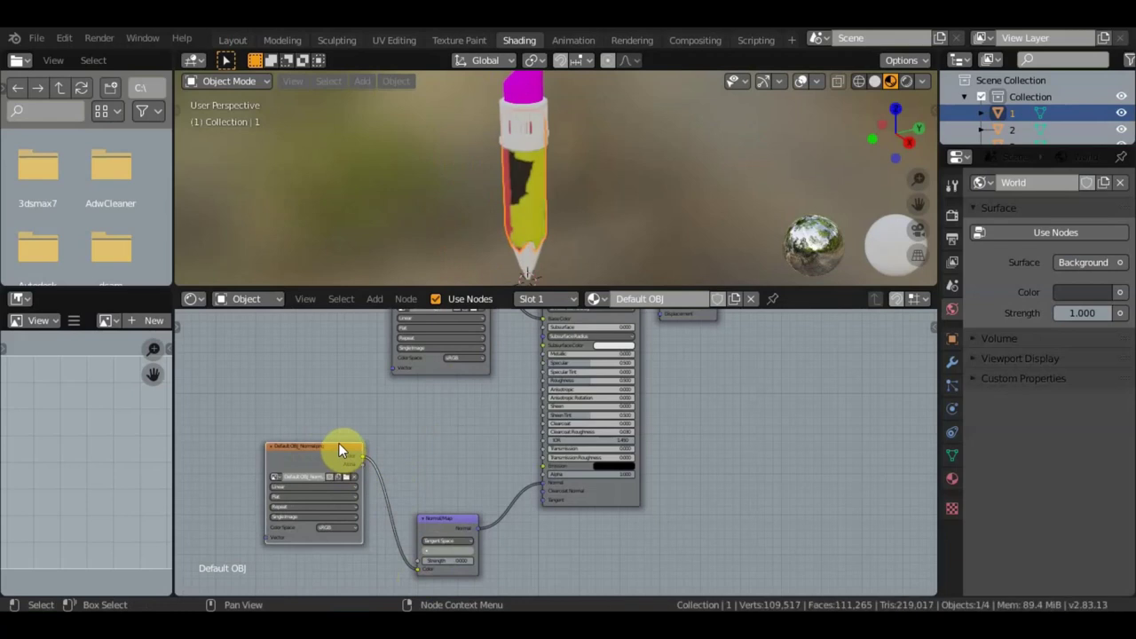
scroll(559, 233, "up", 2)
scroll(559, 232, "up", 2)
scroll(559, 231, "up", 2)
middle_click_drag(579, 195, 595, 274, "shift")
left_click(514, 171)
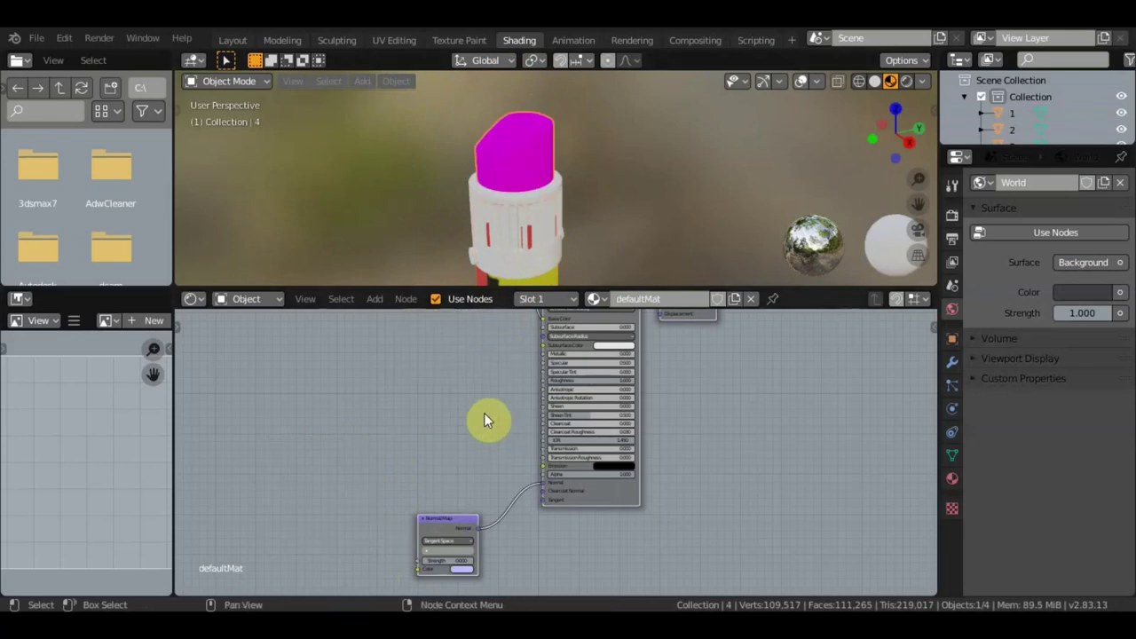
Load the yellow defaultMat_Base_Color.png into the eraser's Image Texture node
mouse_move(482, 400)
middle_mouse_down()
mouse_move(482, 538)
mouse_move(477, 348)
middle_mouse_up()
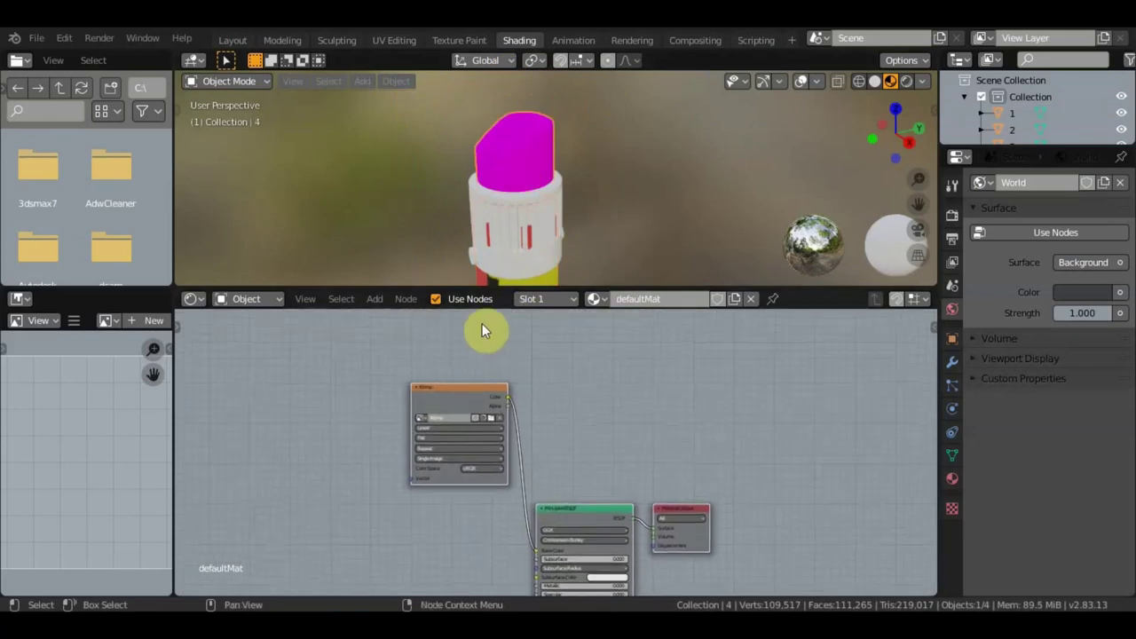
left_click(486, 423)
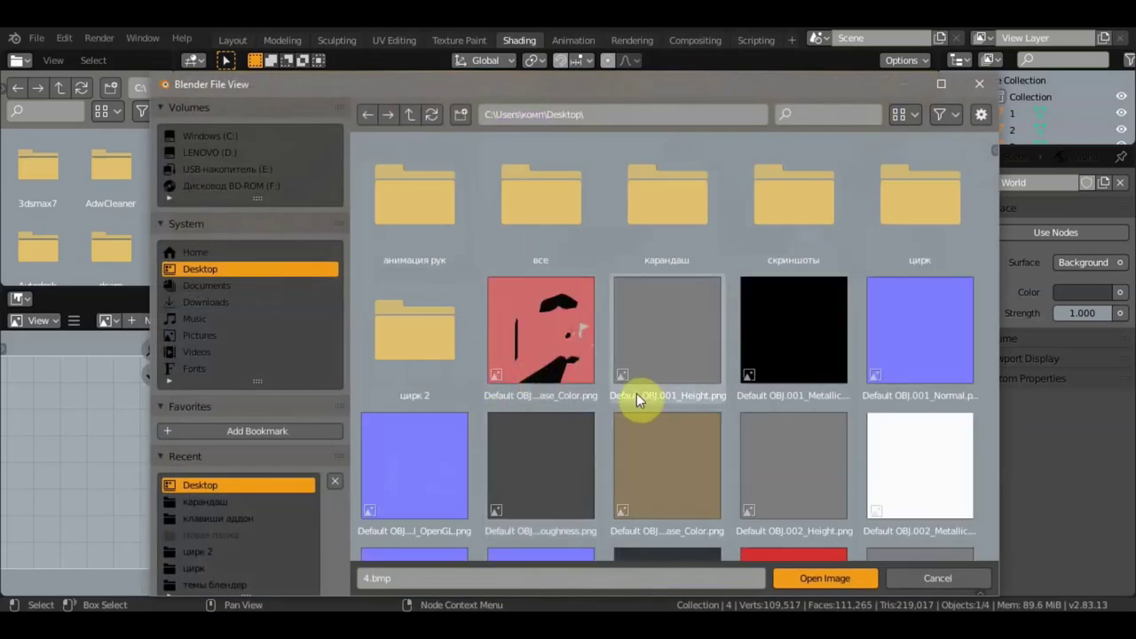
scroll(637, 393, "down", 2)
scroll(630, 390, "down", 2)
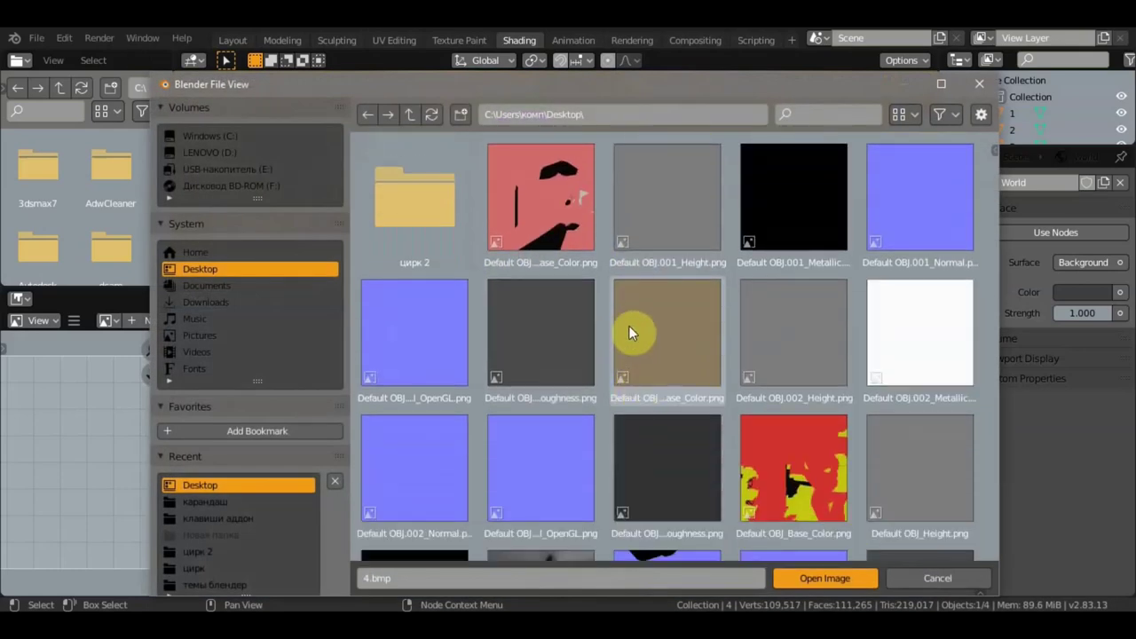
scroll(629, 337, "down", 2)
scroll(634, 350, "down", 3)
scroll(636, 364, "down", 4)
left_click(399, 462)
left_click(830, 577)
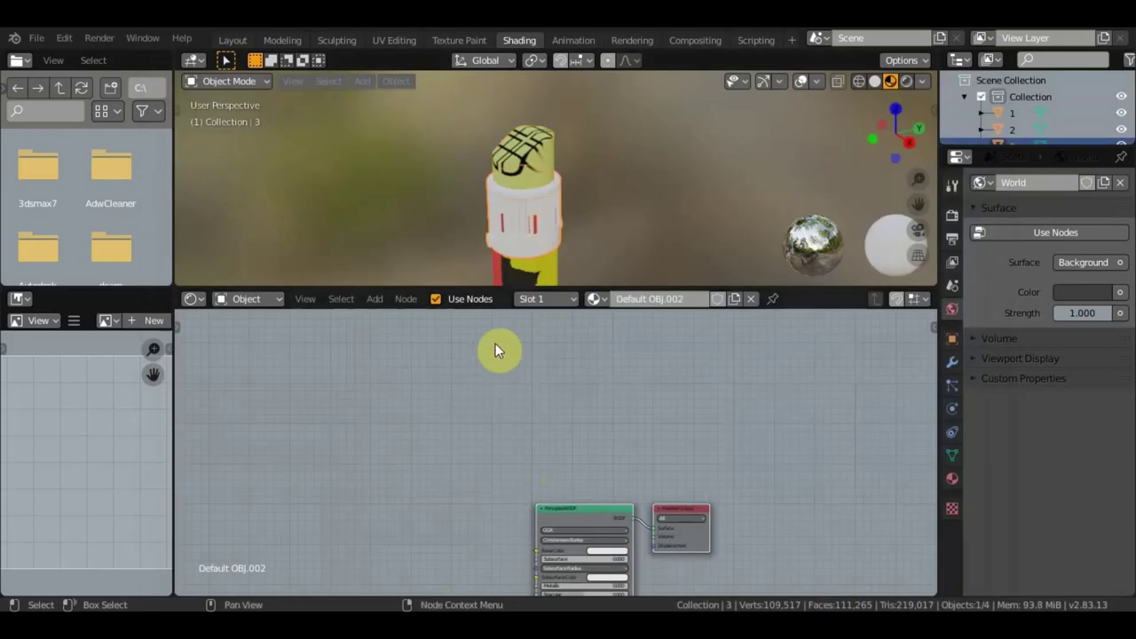
Add an Image Texture node to the band's material and link its Color to Base Color
left_click(374, 300)
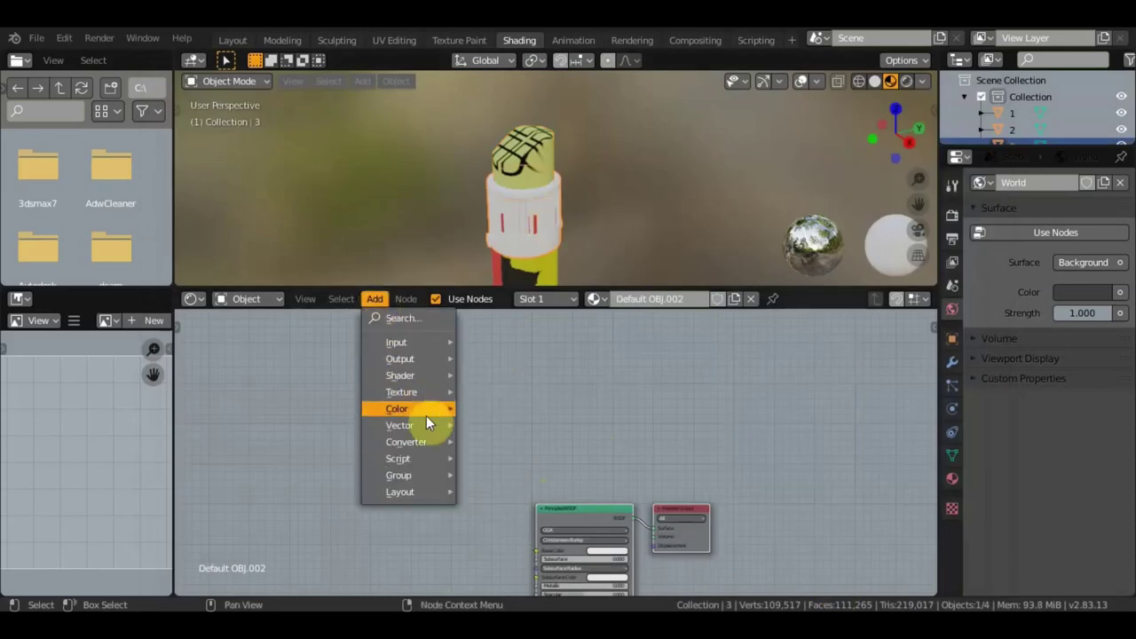
mouse_move(402, 392)
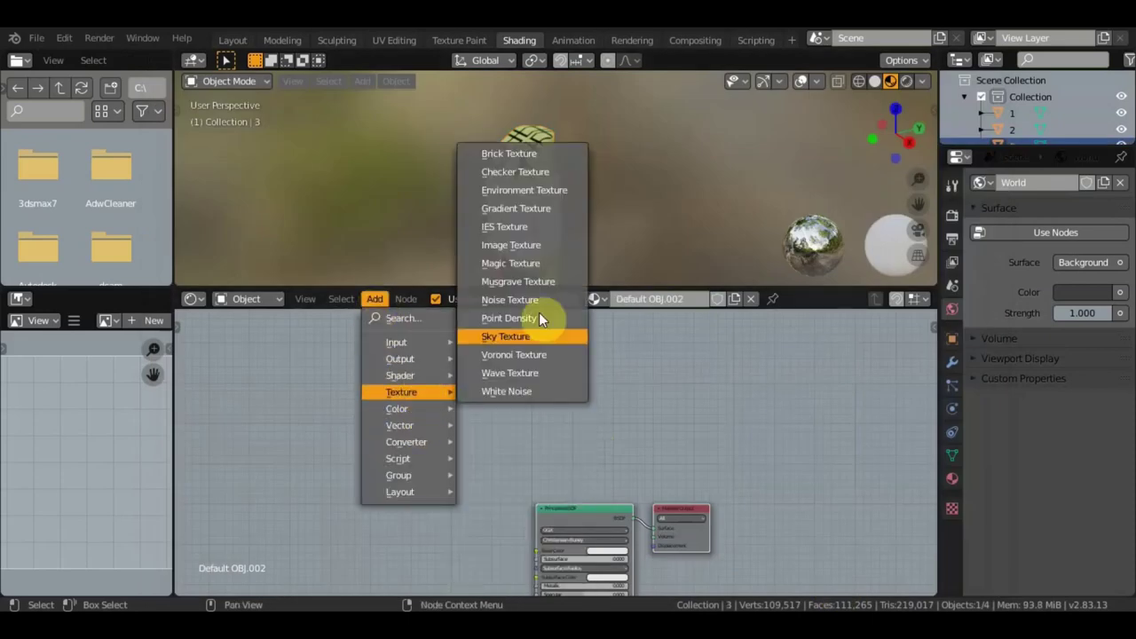
left_click(519, 245)
left_click(397, 444)
left_click_drag(484, 454, 537, 549)
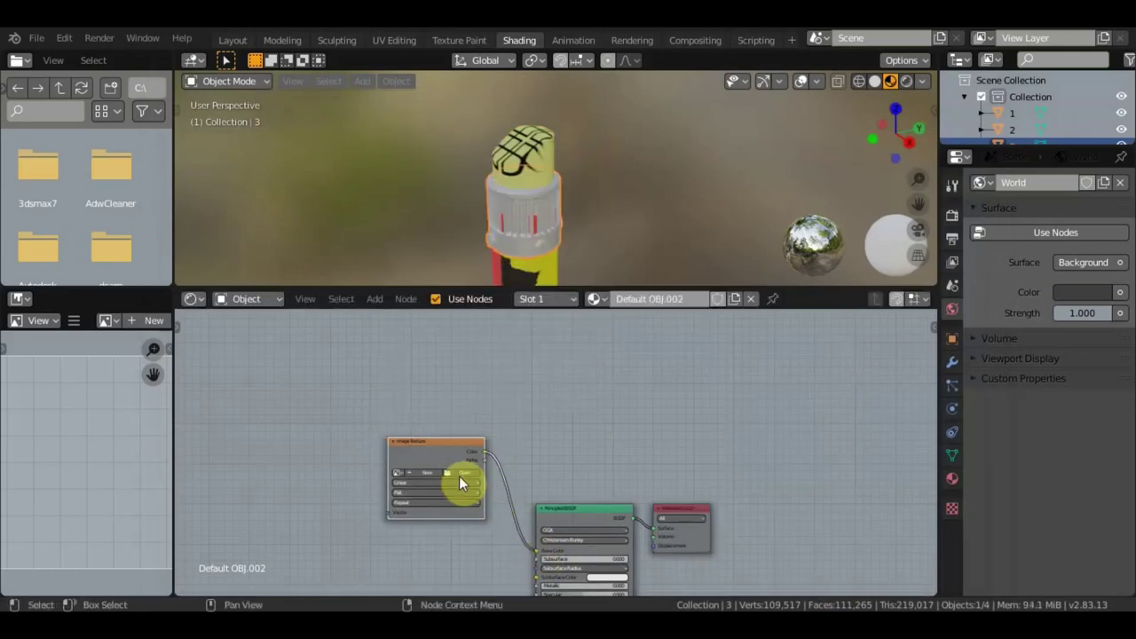
Load Default OBJ_Mixed_AO.png from the Desktop into the band's image texture
left_click(457, 474)
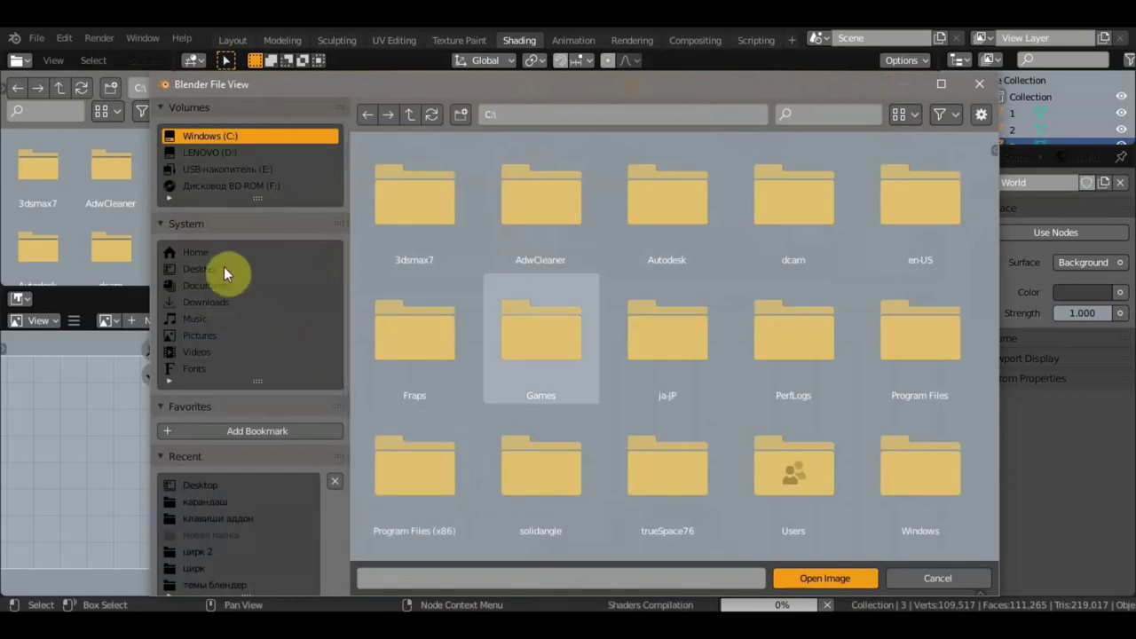
left_click(236, 269)
scroll(578, 392, "down", 5)
scroll(579, 393, "down", 2)
scroll(581, 396, "down", 1)
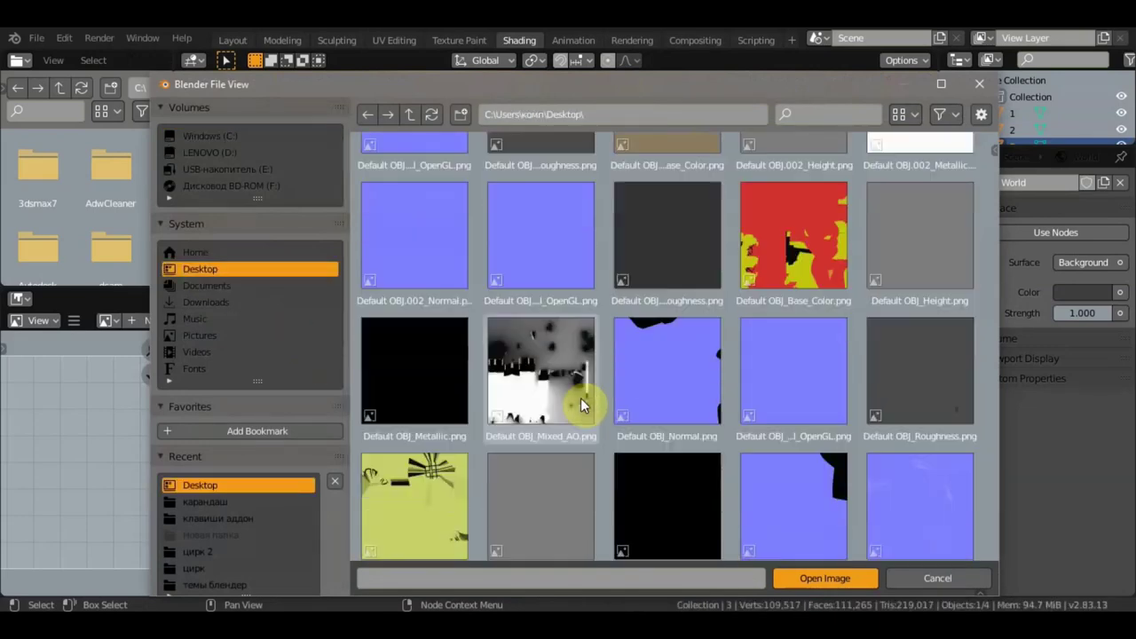
scroll(586, 399, "down", 1)
scroll(613, 391, "up", 1)
scroll(627, 384, "up", 2)
scroll(628, 384, "up", 2)
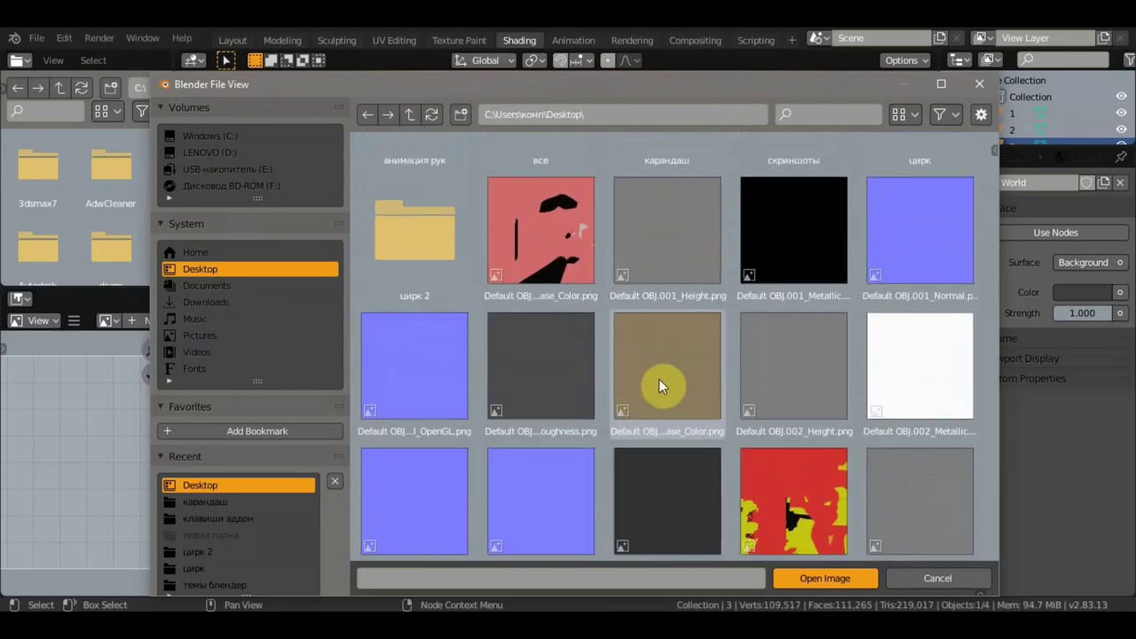
scroll(659, 380, "down", 3)
scroll(659, 379, "down", 3)
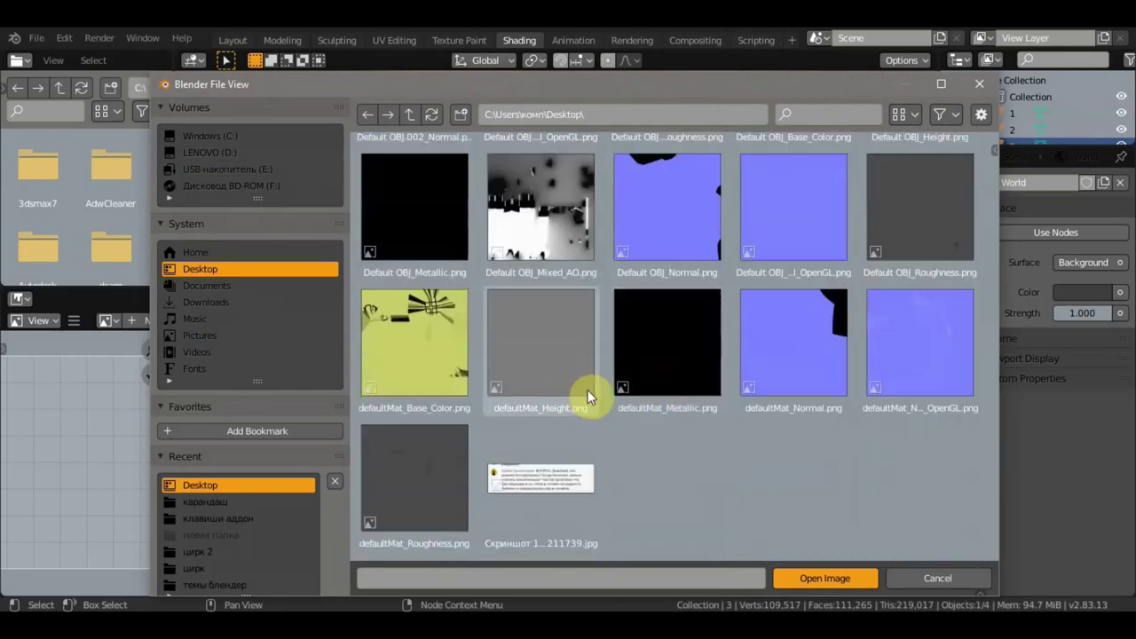
scroll(625, 385, "up", 1)
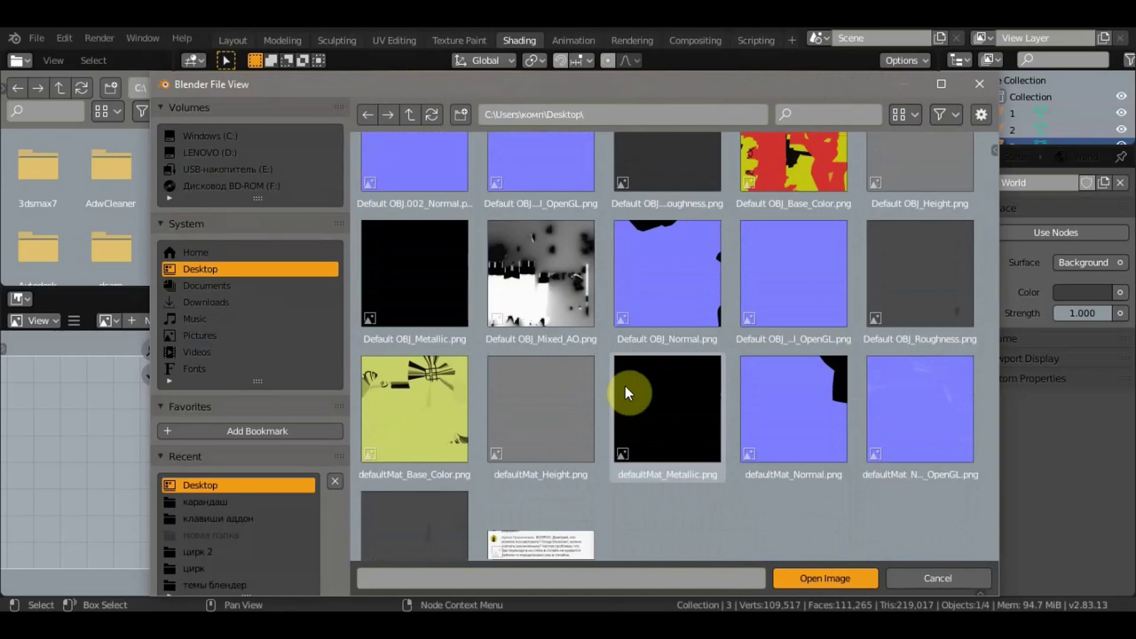
scroll(562, 359, "up", 1)
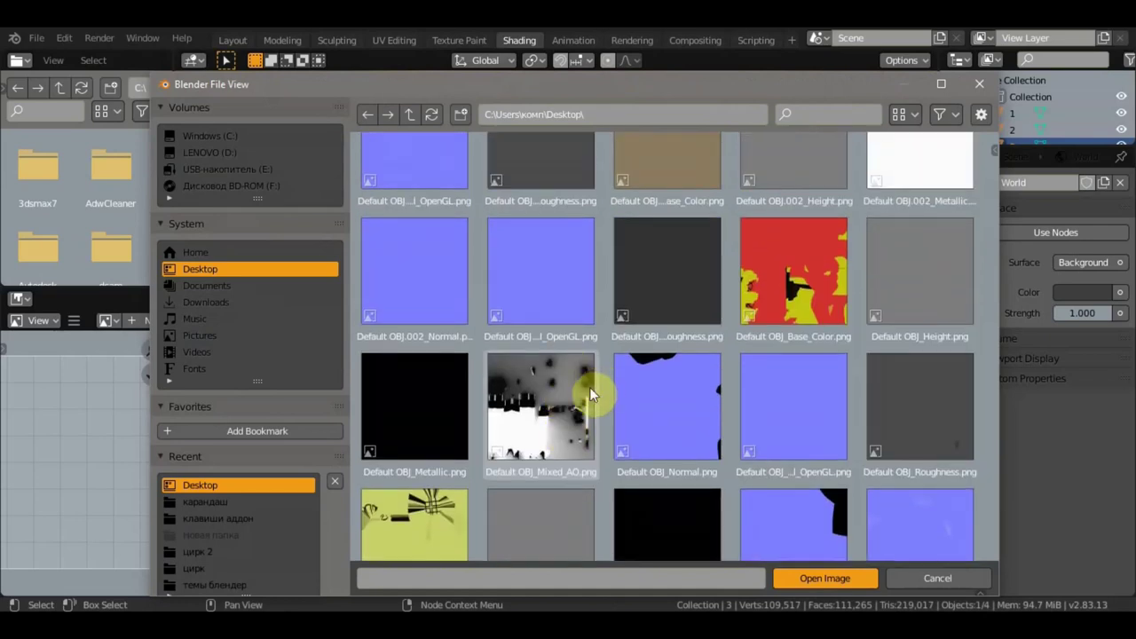
scroll(589, 387, "up", 1)
left_click(548, 493)
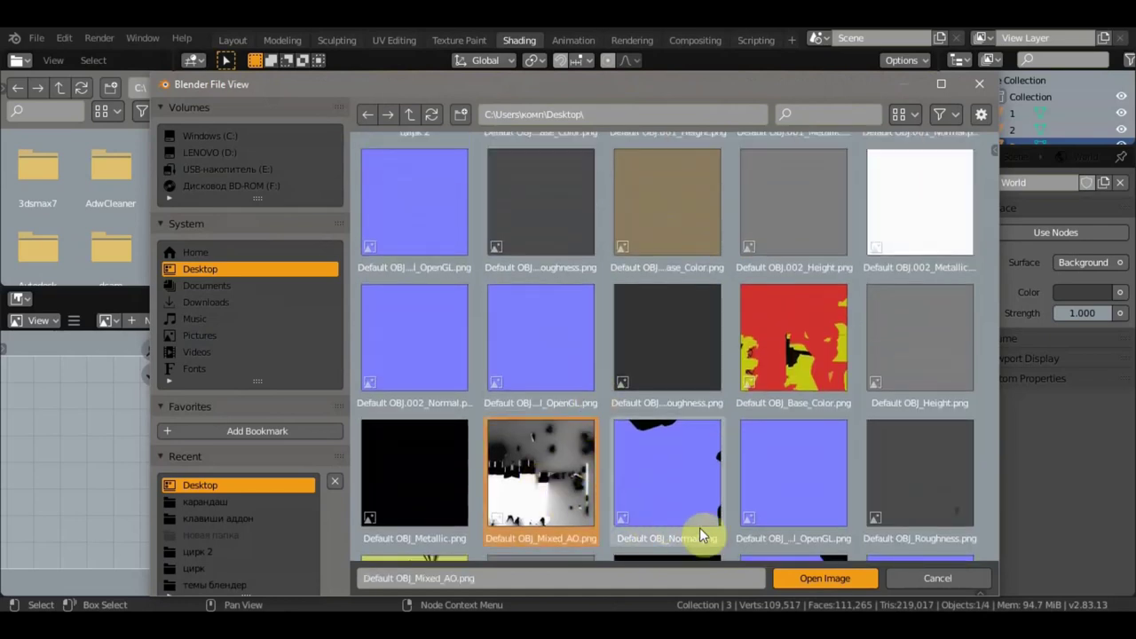
left_click(804, 579)
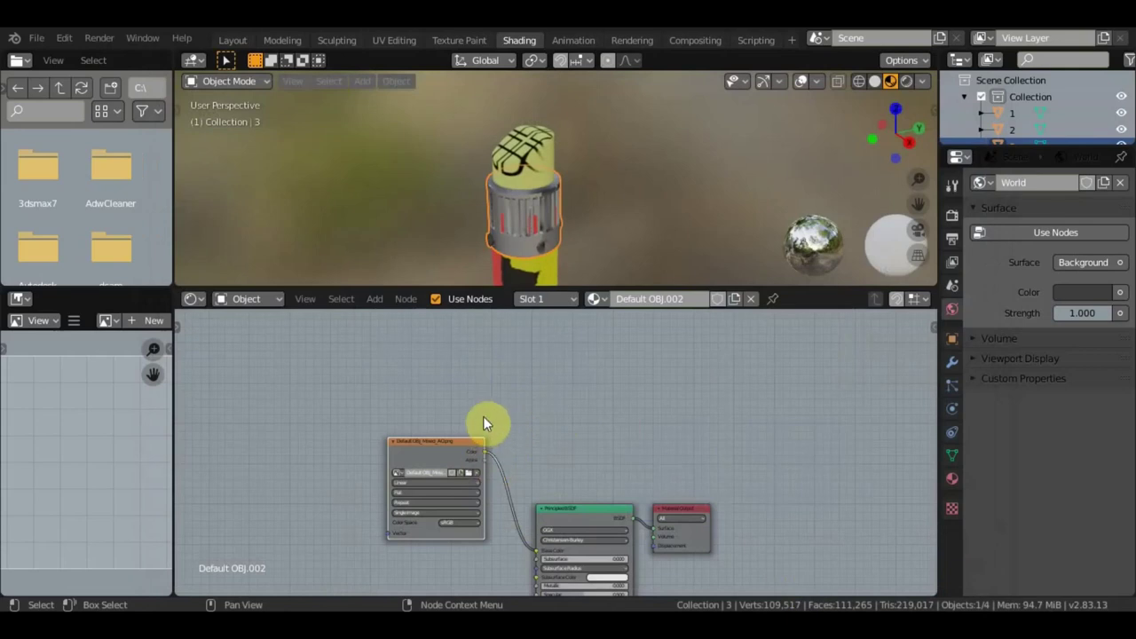
scroll(553, 248, "up", 3)
Pan to the shader and Normal Map nodes, then minimize Blender to reach the desktop
scroll(553, 258, "down", 3)
mouse_move(543, 454)
middle_mouse_down()
mouse_move(628, 513)
mouse_move(627, 527)
mouse_move(601, 317)
mouse_move(586, 355)
middle_mouse_up()
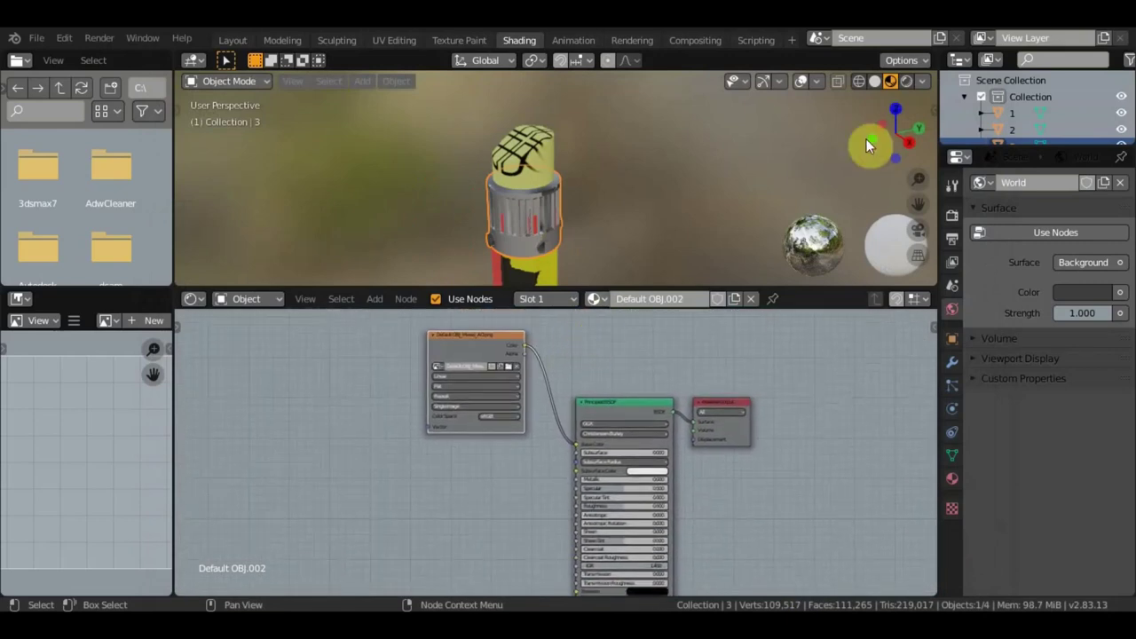
left_click(1029, 35)
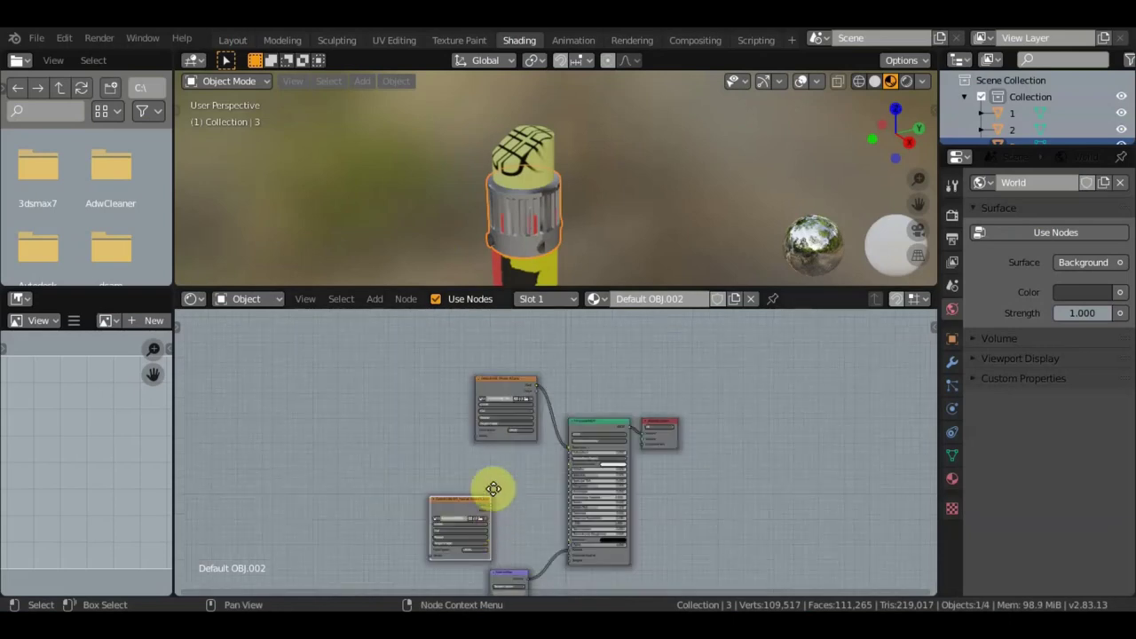
Place the new Default OBJ.002 normal image node beside the Normal Map node to feed its colour input
scroll(497, 517, "up", 2)
middle_click_drag(482, 400, 402, 350)
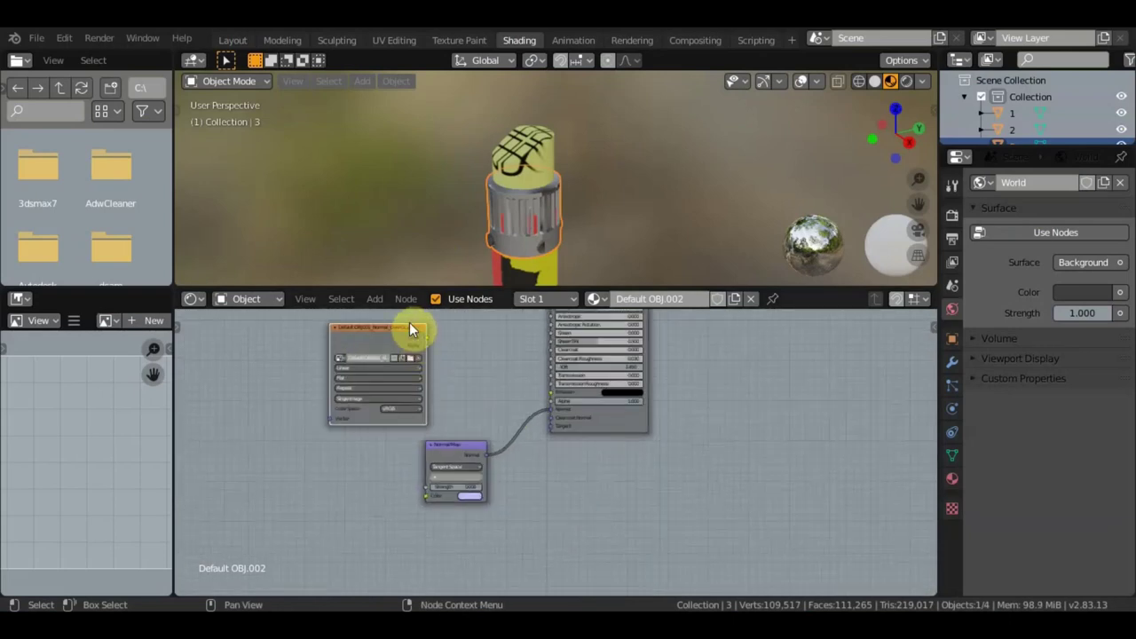
left_click(366, 358)
mouse_move(385, 329)
left_mouse_down()
mouse_move(335, 415)
mouse_move(424, 495)
left_mouse_up()
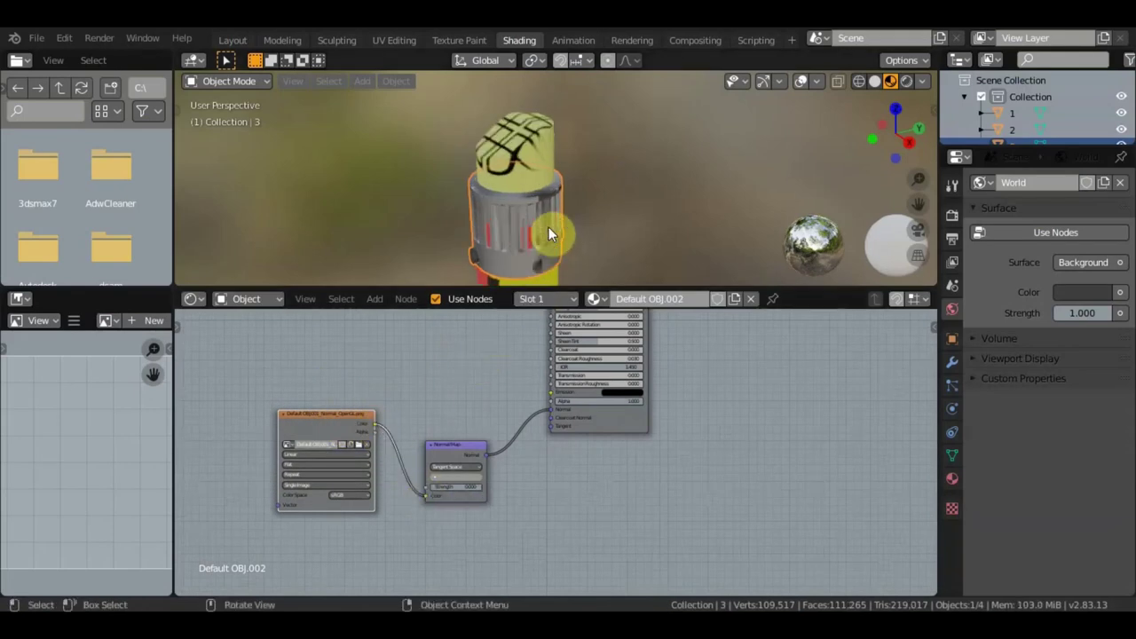
scroll(588, 215, "down", 2)
scroll(589, 215, "down", 2)
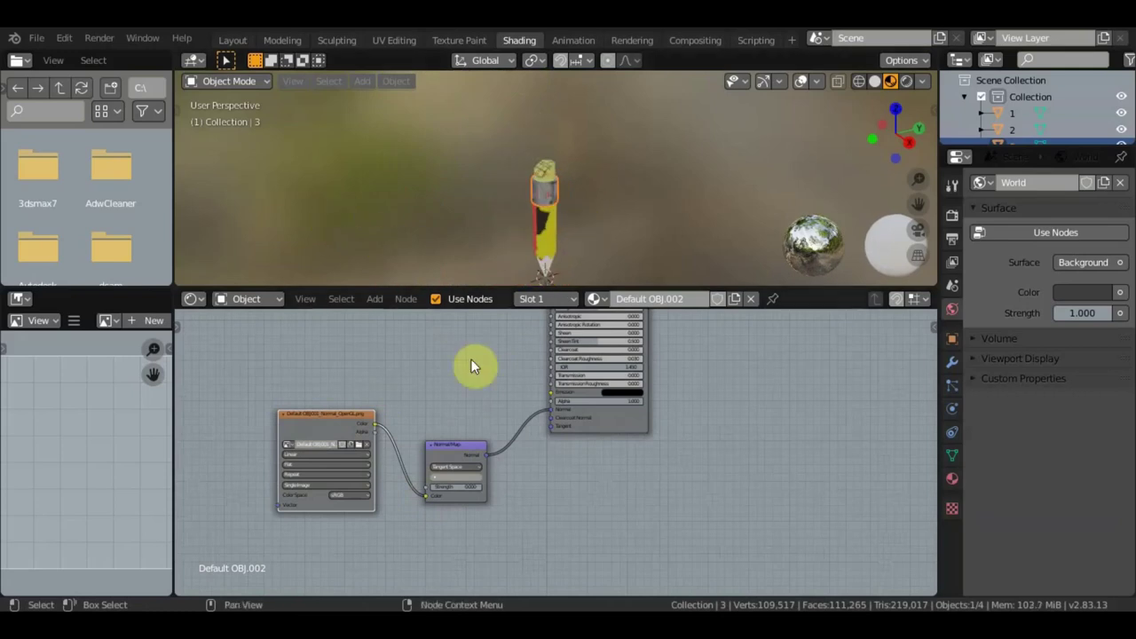
Frame the Principled BSDF settings and raise the band material's Metallic value
mouse_move(471, 378)
middle_mouse_down()
mouse_move(479, 507)
mouse_move(510, 512)
mouse_move(494, 532)
middle_mouse_up()
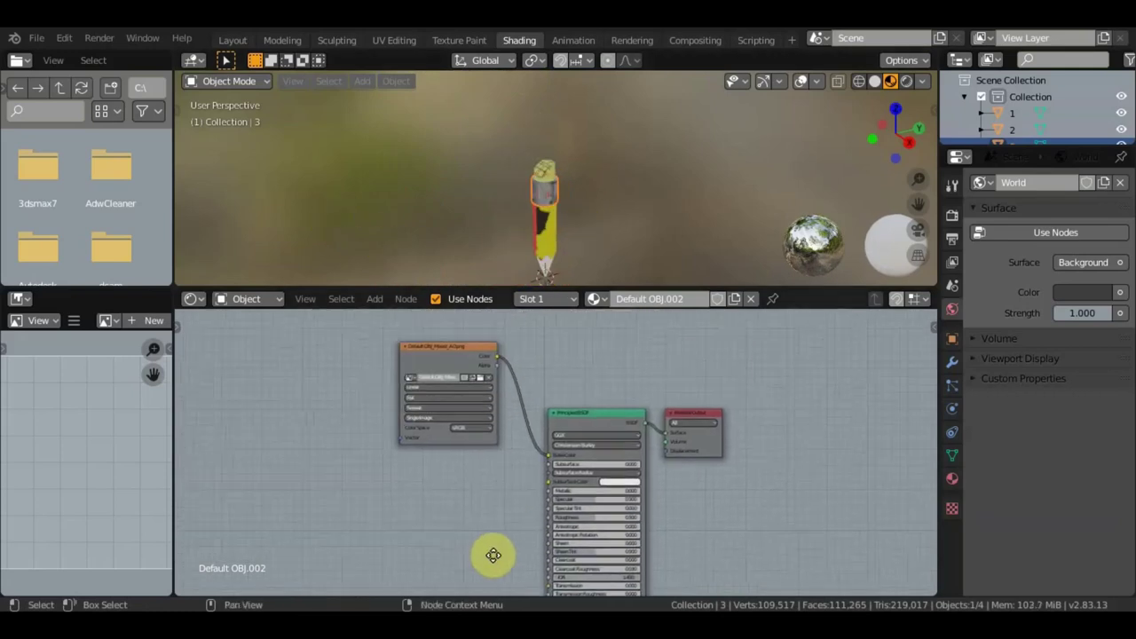
scroll(699, 488, "up", 2)
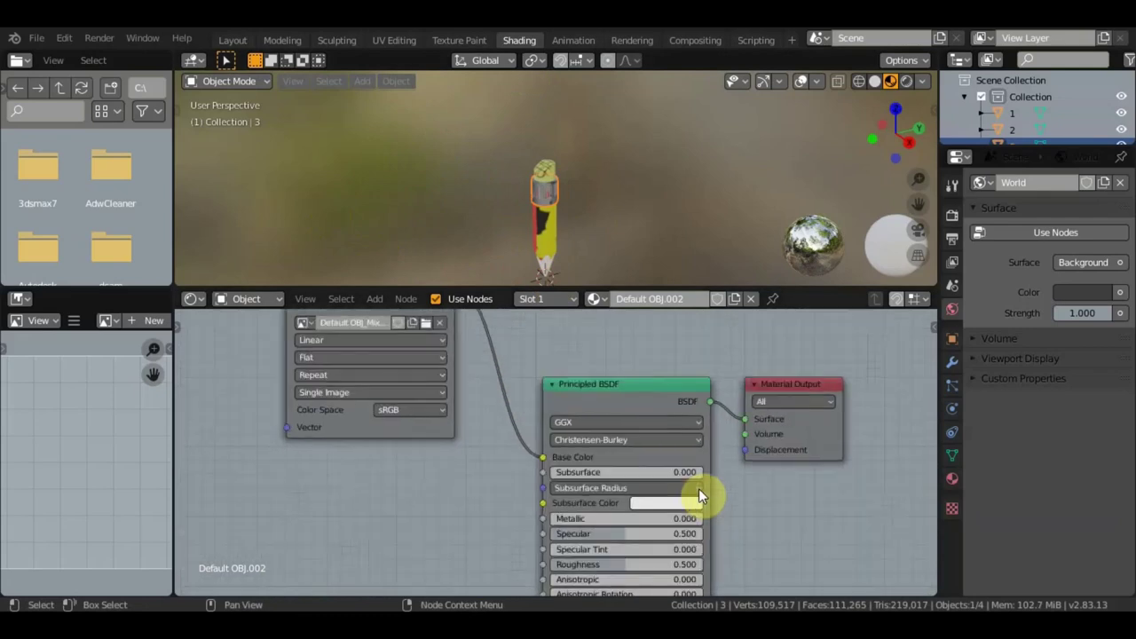
scroll(770, 519, "up", 1)
middle_click_drag(769, 515, 749, 447)
left_click_drag(571, 448, 621, 448)
Bring Roughness to 0.009 and Specular Tint to 0.000, and settle Metallic at 0.241
scroll(535, 266, "up", 3)
scroll(535, 267, "down", 1)
mouse_move(616, 502)
left_mouse_down()
mouse_move(542, 501)
mouse_move(570, 465)
mouse_move(538, 471)
mouse_move(577, 484)
mouse_move(562, 483)
left_mouse_up()
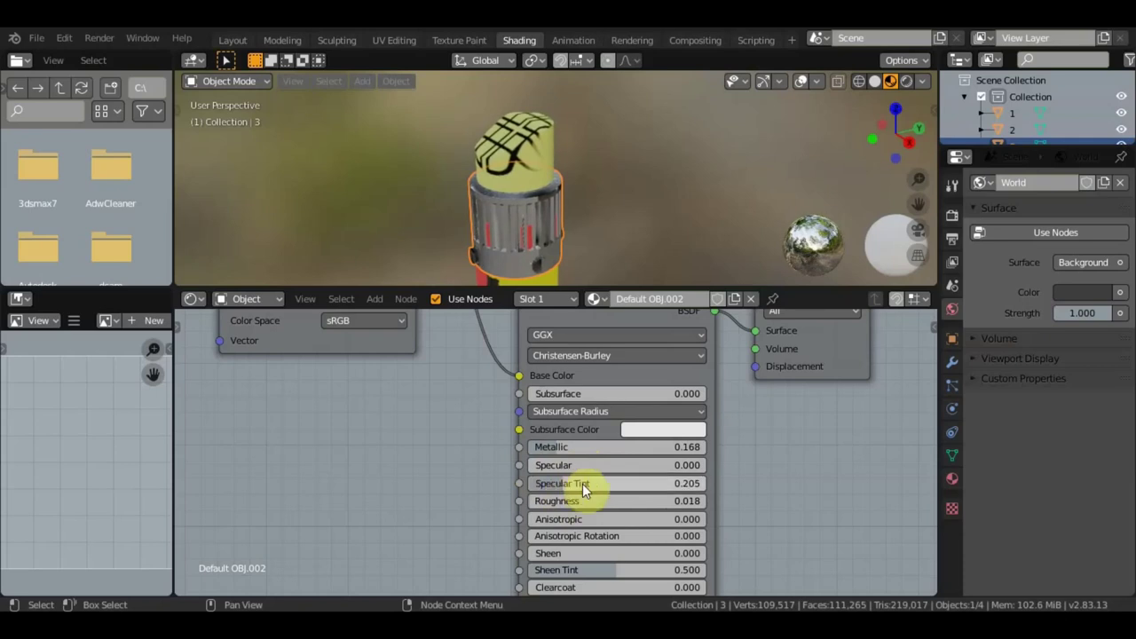
left_click_drag(579, 501, 603, 501)
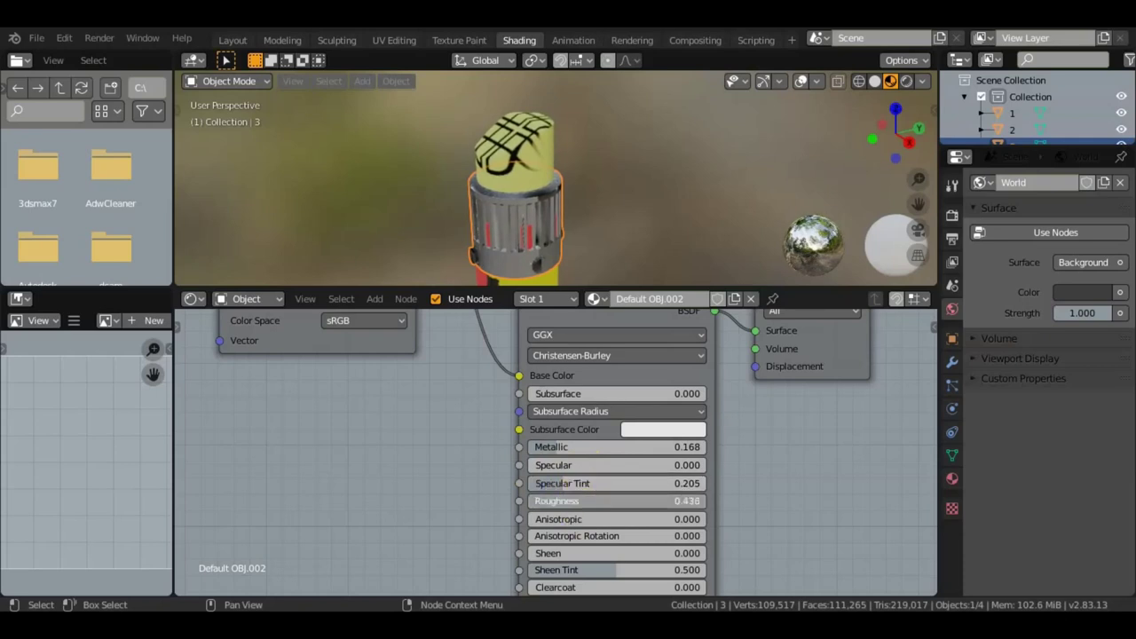
left_click_drag(569, 448, 636, 448)
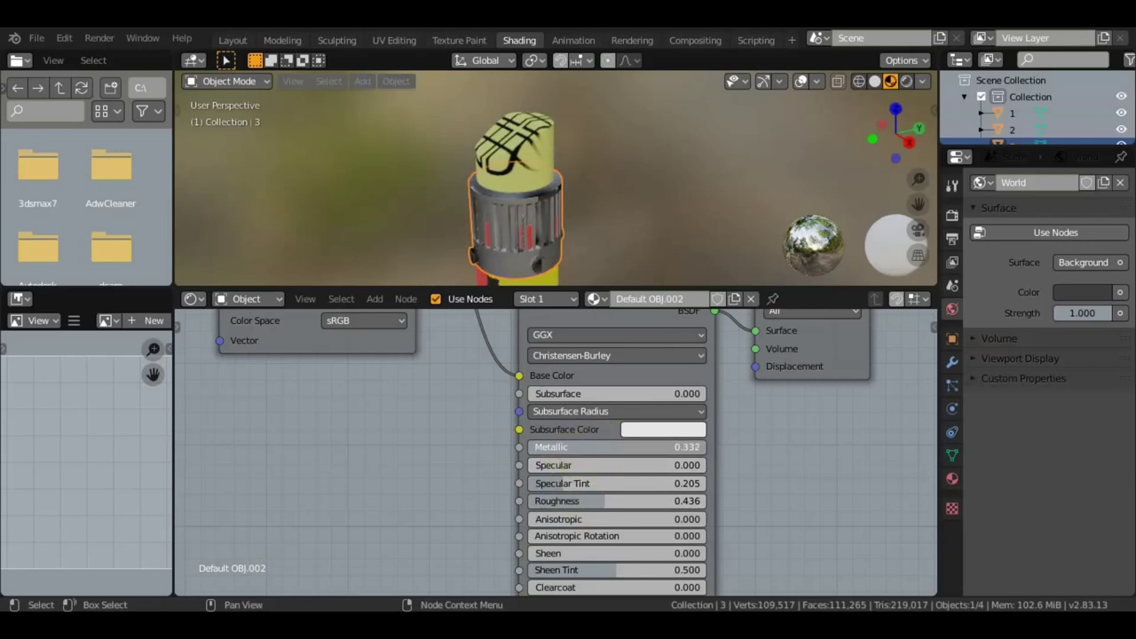
left_click_drag(636, 448, 569, 447)
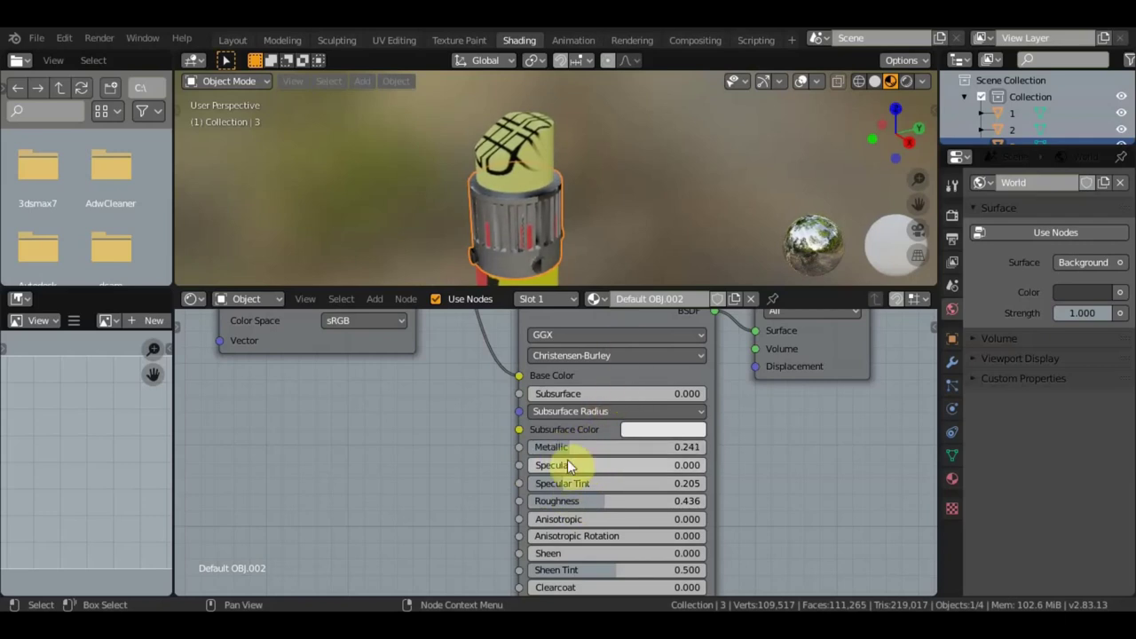
mouse_move(568, 486)
left_mouse_down()
mouse_move(646, 487)
mouse_move(568, 486)
mouse_move(539, 502)
left_mouse_up()
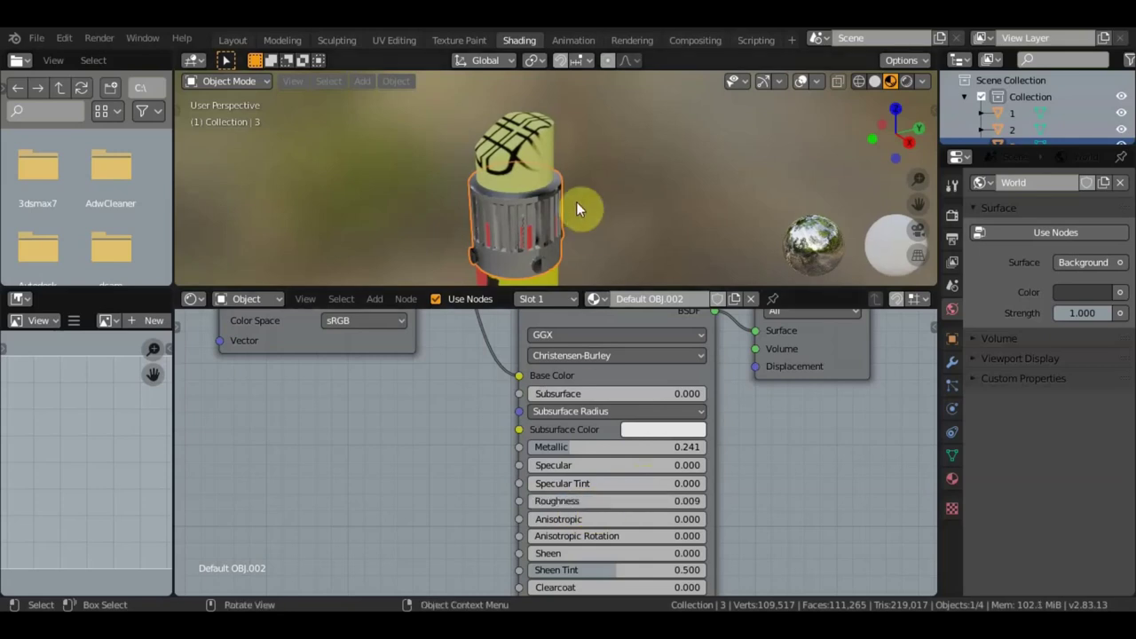
left_click(232, 40)
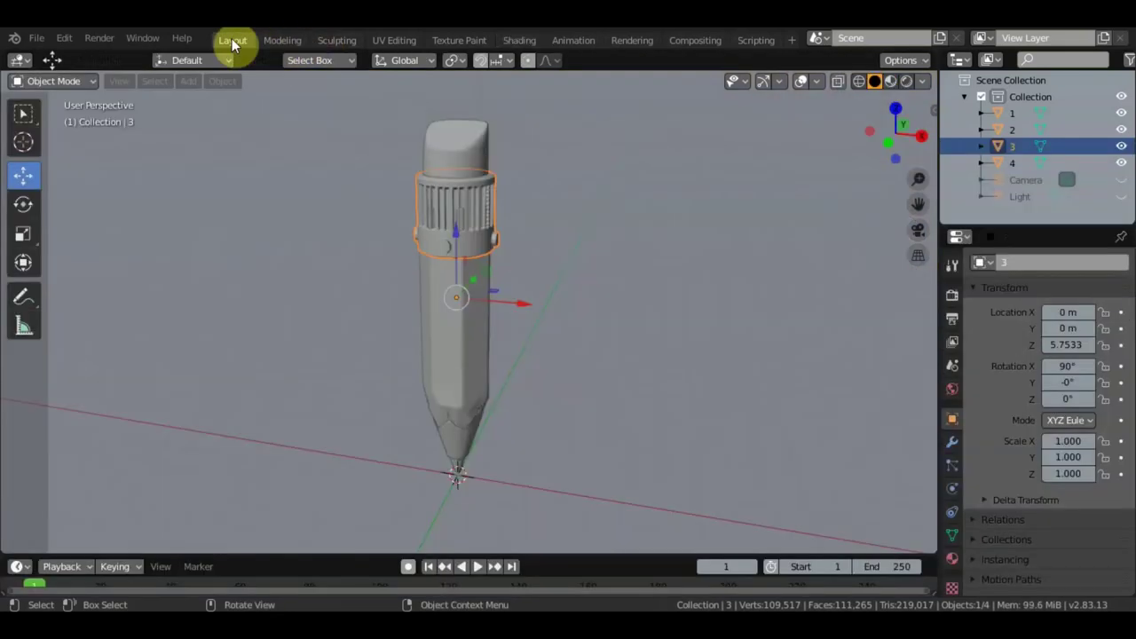
left_click(874, 81)
left_click(891, 81)
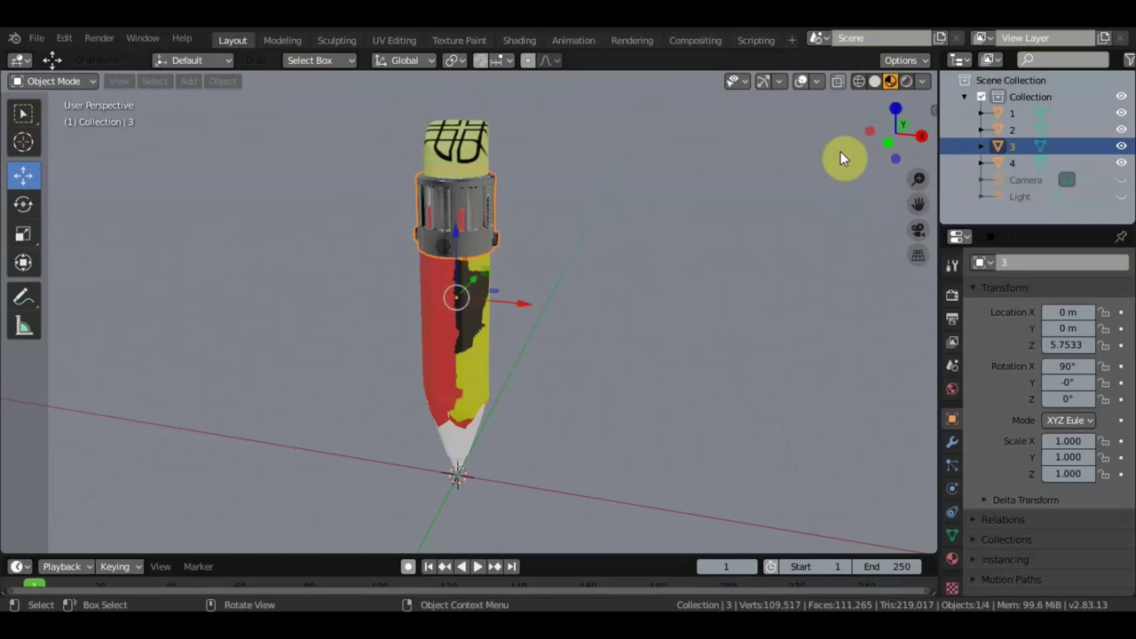
scroll(650, 288, "up", 5)
left_click(23, 113)
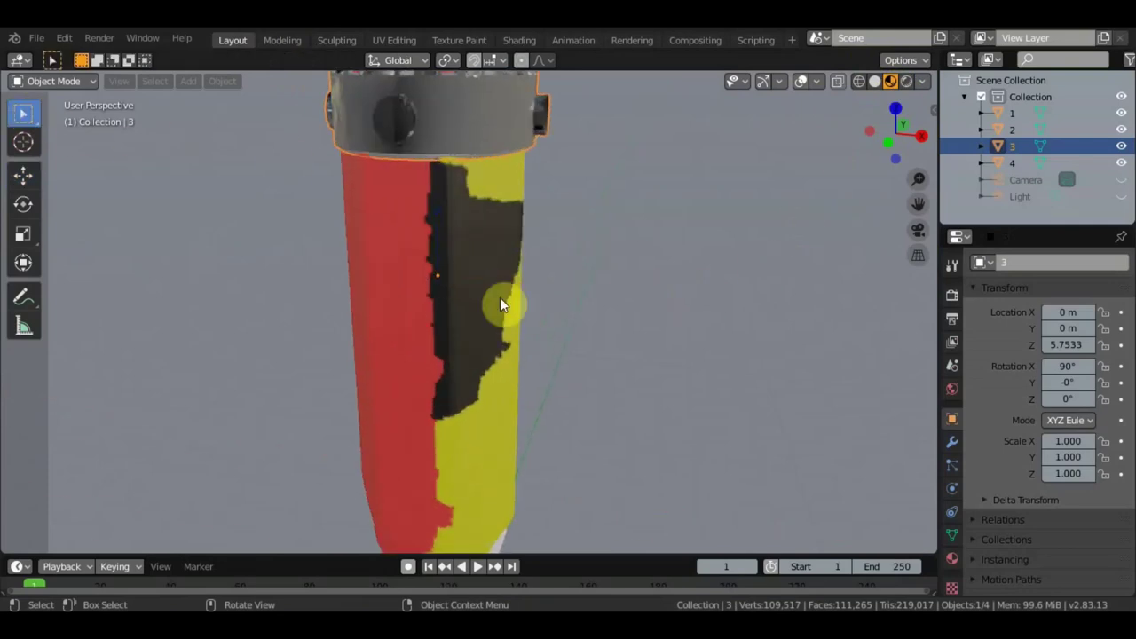
scroll(582, 300, "down", 5)
mouse_move(655, 347)
middle_mouse_down()
mouse_move(654, 322)
mouse_move(662, 358)
mouse_move(593, 334)
mouse_move(472, 443)
middle_mouse_up()
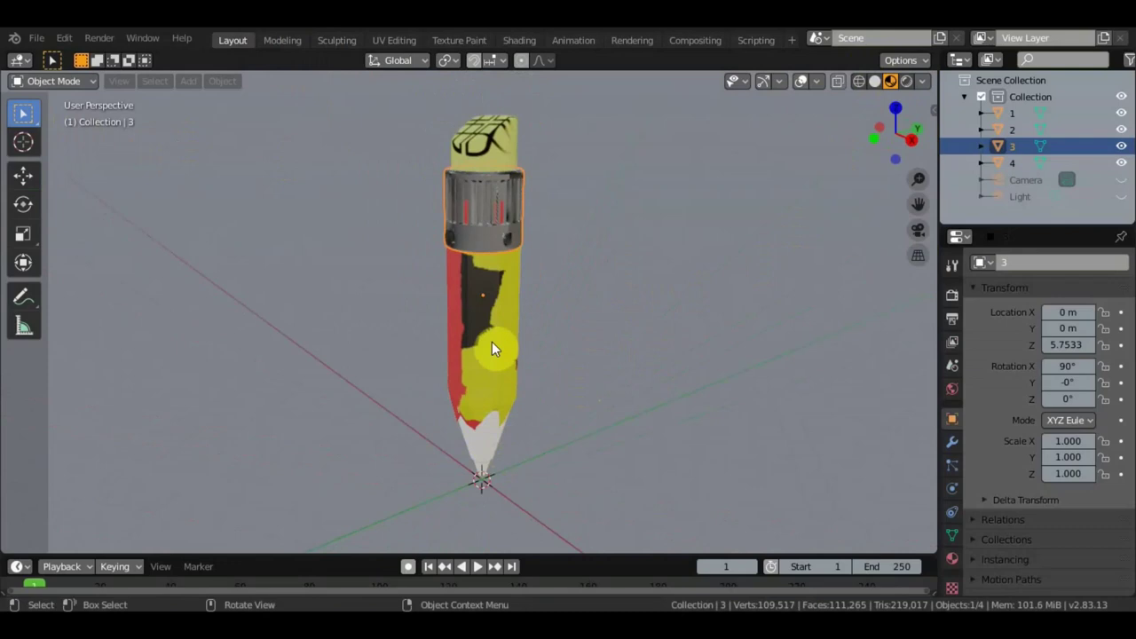
left_click(521, 39)
scroll(588, 202, "down", 3)
mouse_move(589, 203)
middle_mouse_down("shift")
mouse_move(580, 102)
mouse_move(563, 148)
middle_mouse_up("shift")
scroll(563, 149, "up", 5)
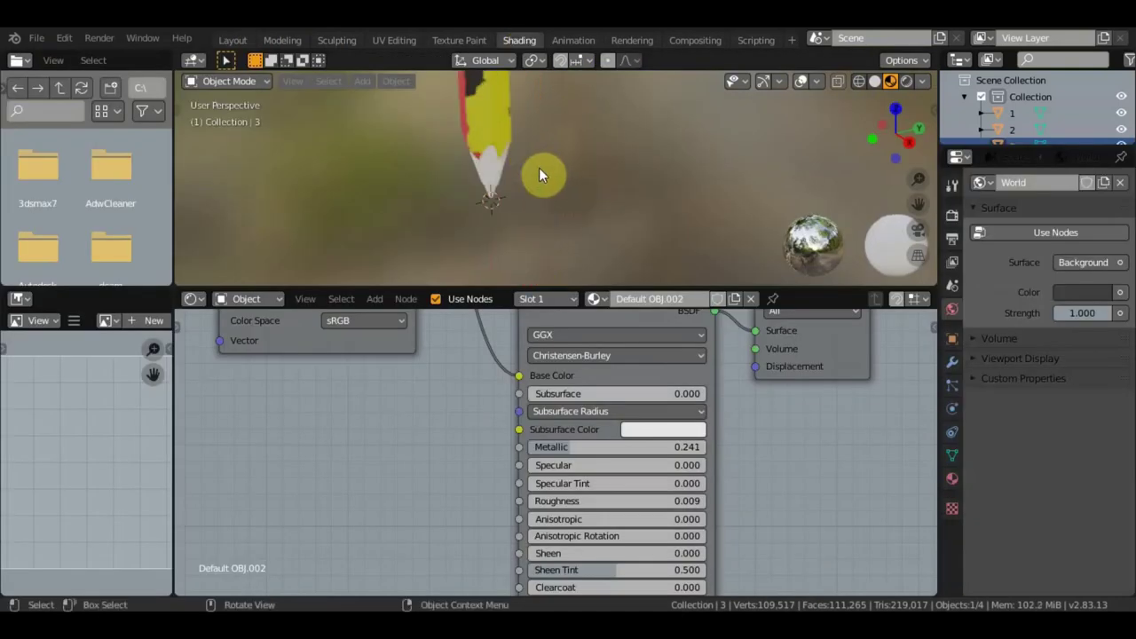
Select the pencil tip and connect a new Image Texture node to its Base Color
left_click(488, 170)
scroll(474, 459, "up", 2, "shift")
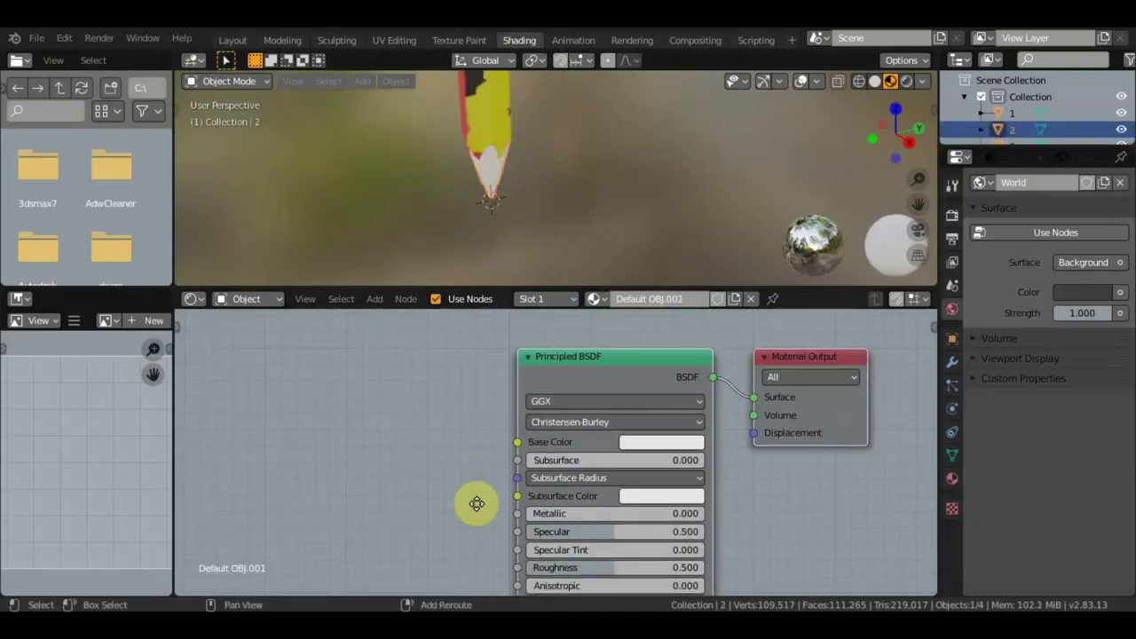
scroll(488, 320, "up", 3, "shift")
scroll(483, 319, "down", 2)
scroll(479, 362, "down", 2)
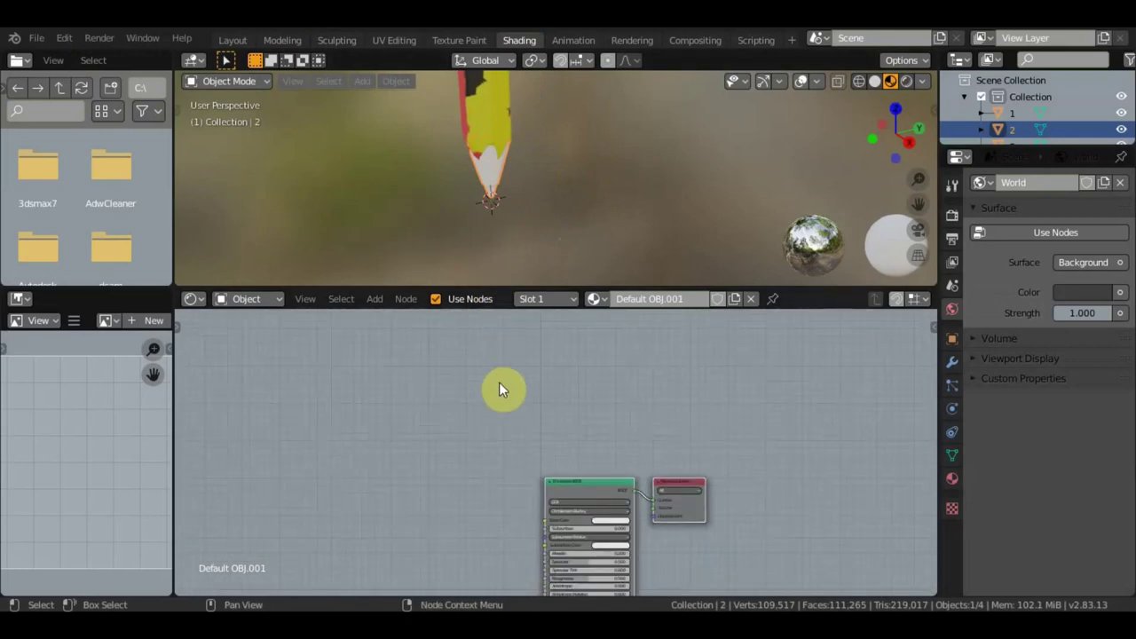
left_click(375, 298)
mouse_move(399, 425)
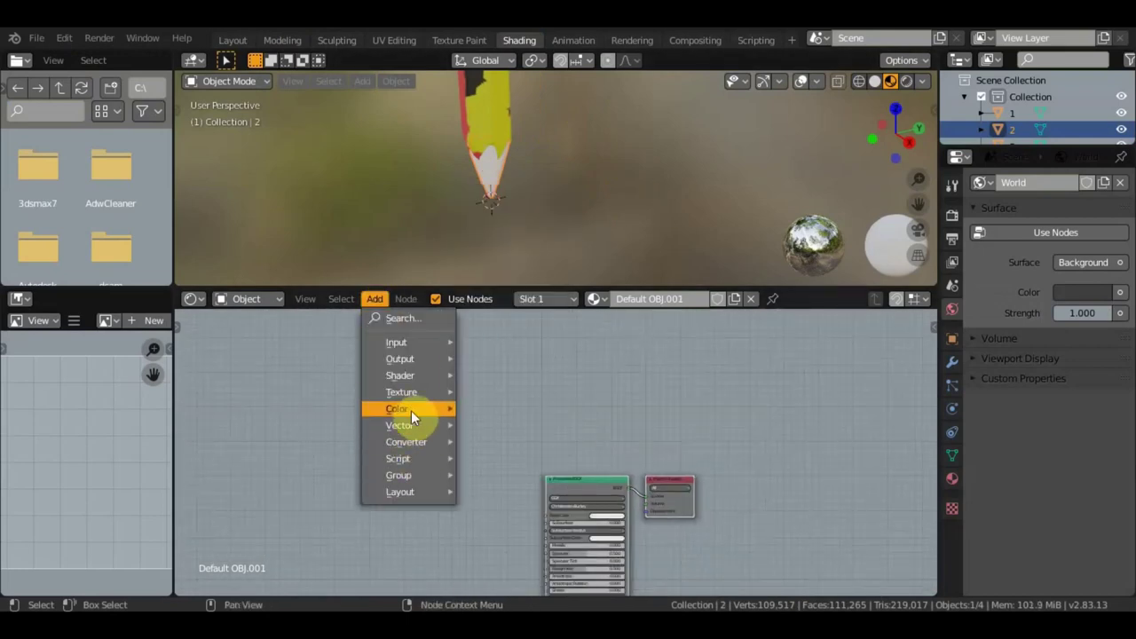
mouse_move(402, 392)
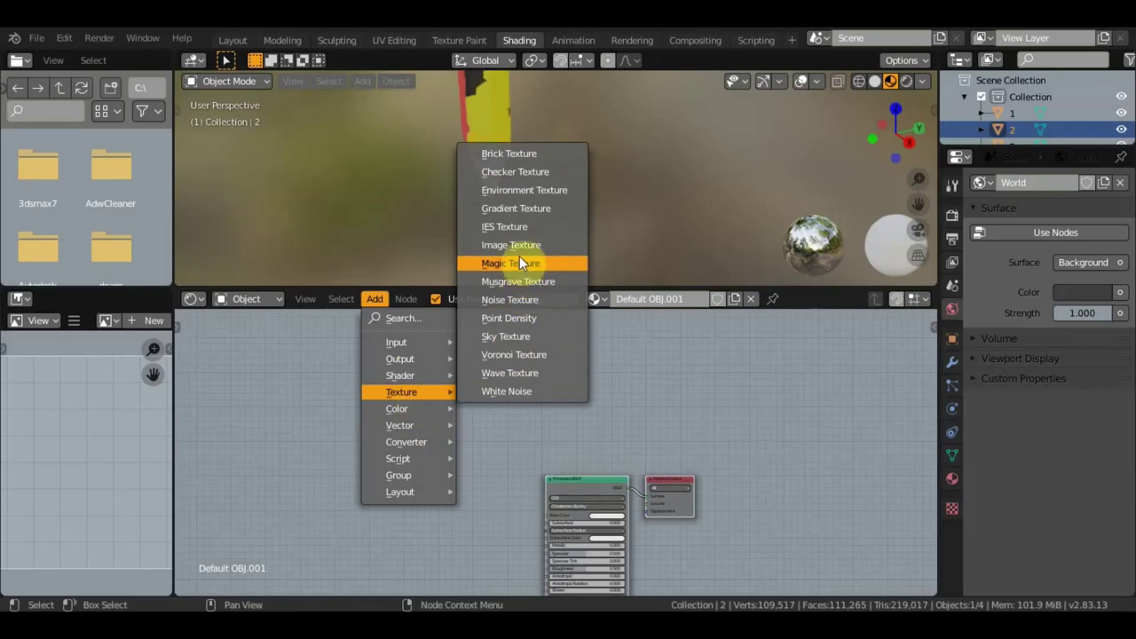
left_click(519, 245)
left_click(416, 432)
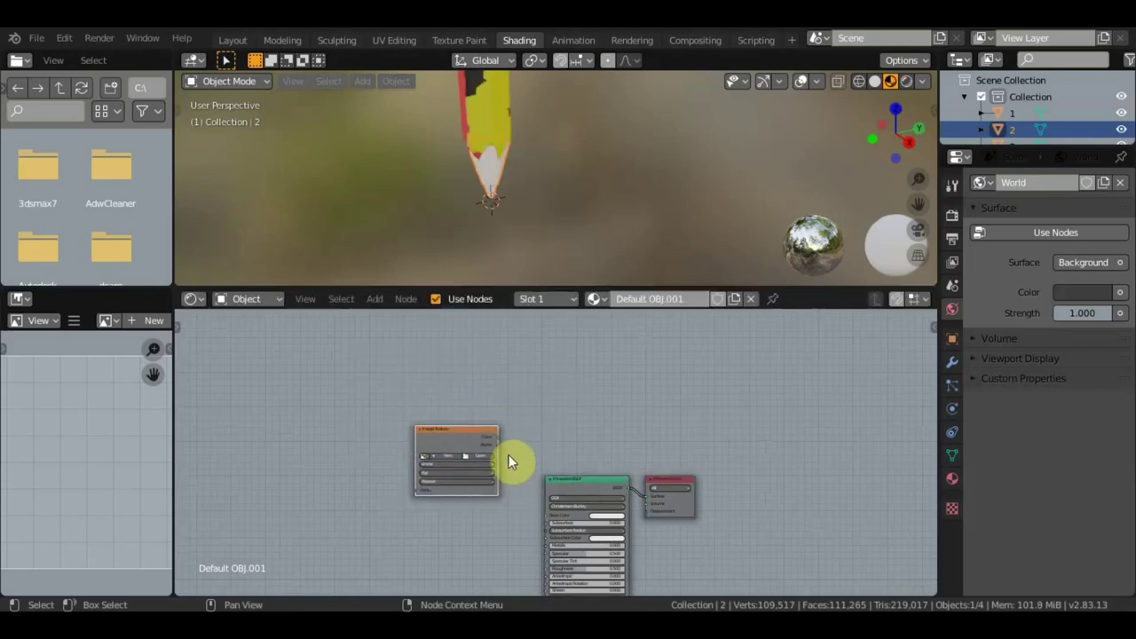
left_click_drag(496, 436, 549, 523)
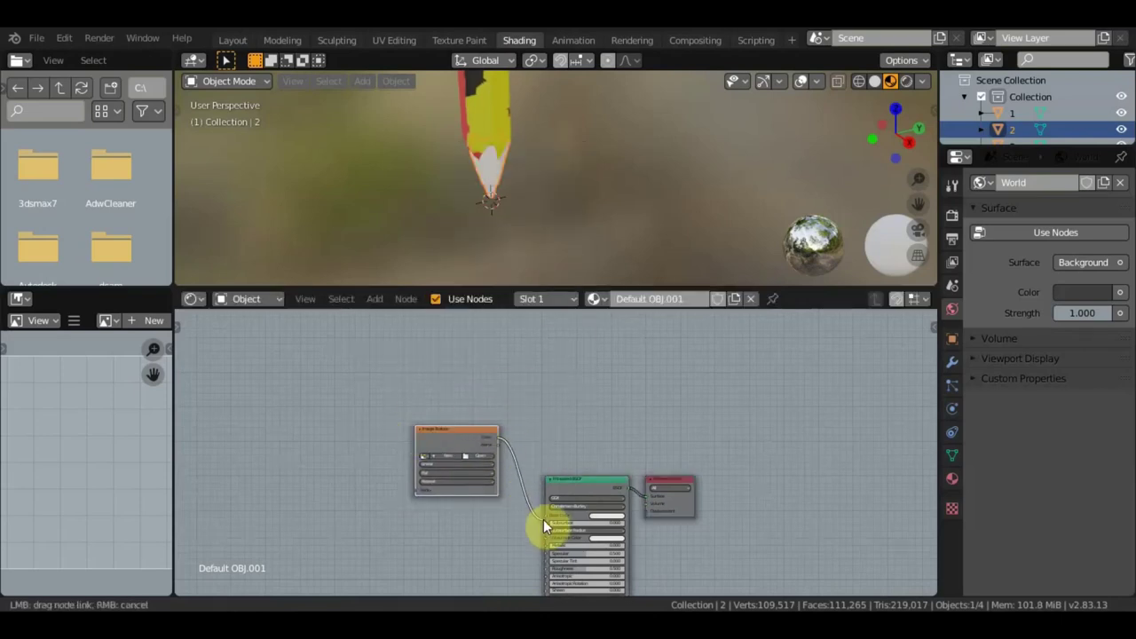
Load Default OBJ.001_Base_Color.png from the Desktop into the Image Texture node
left_click(478, 453)
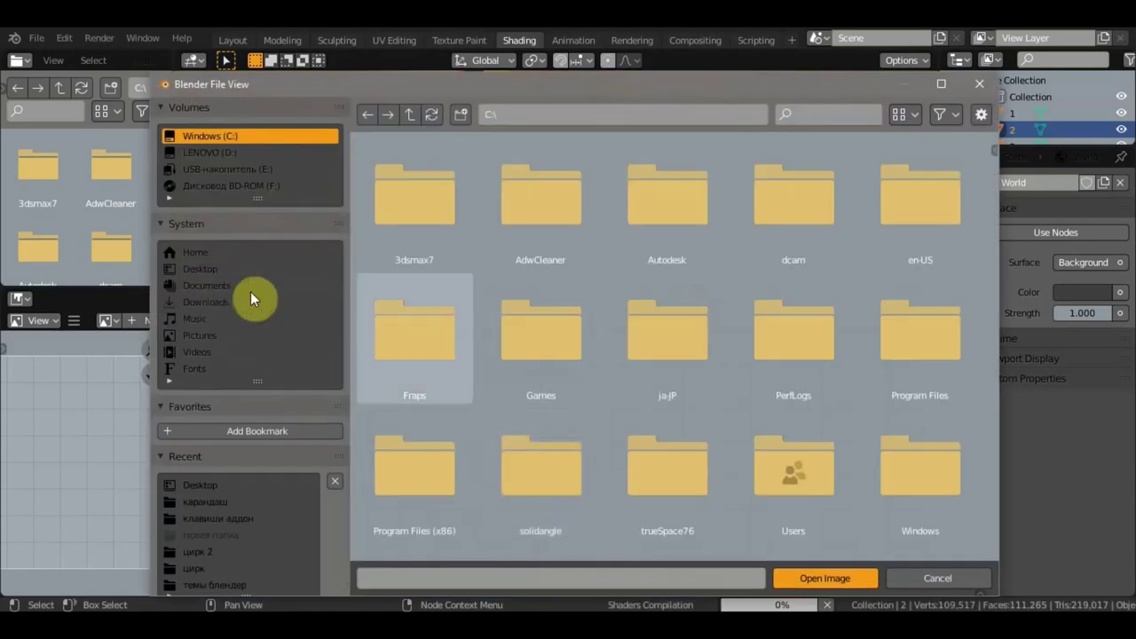
left_click(211, 269)
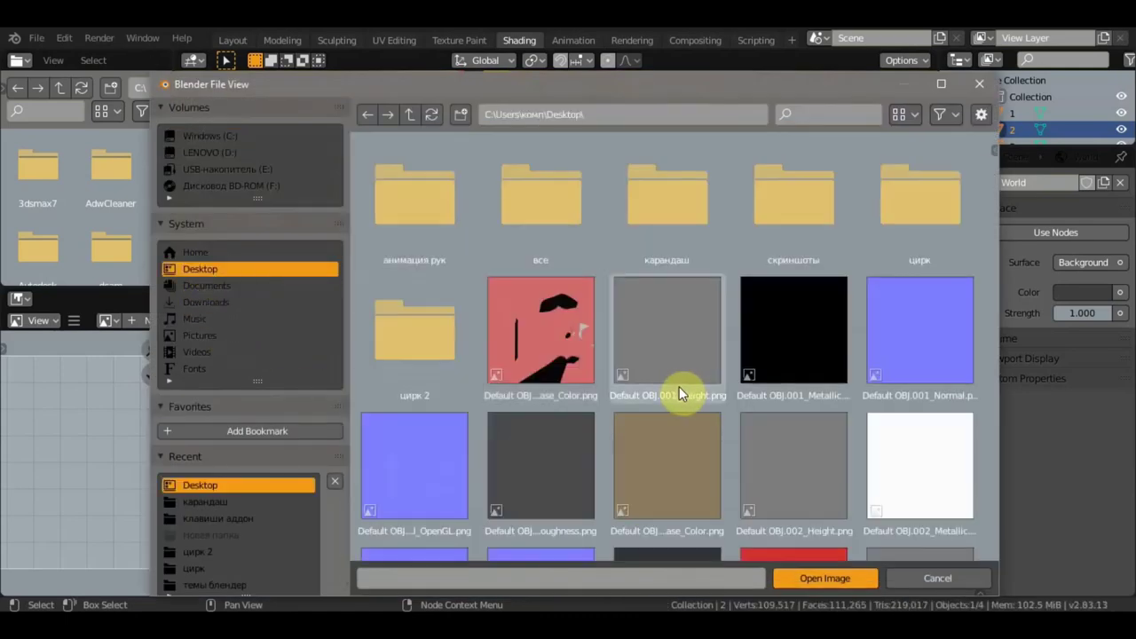
scroll(680, 386, "down", 1)
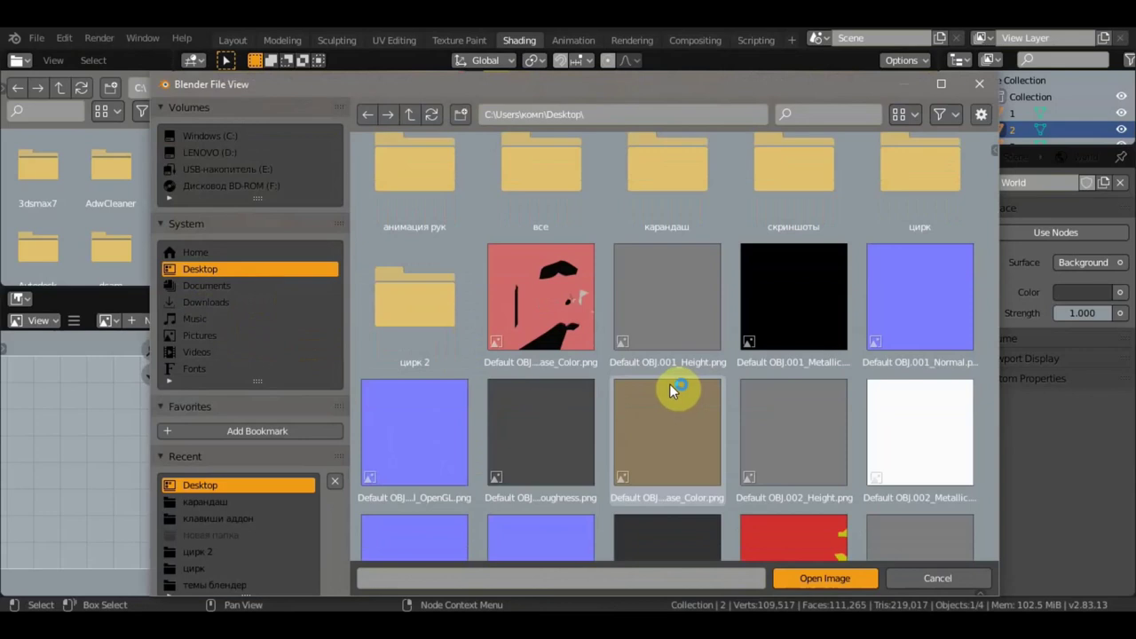
scroll(670, 385, "down", 3)
scroll(671, 384, "down", 3)
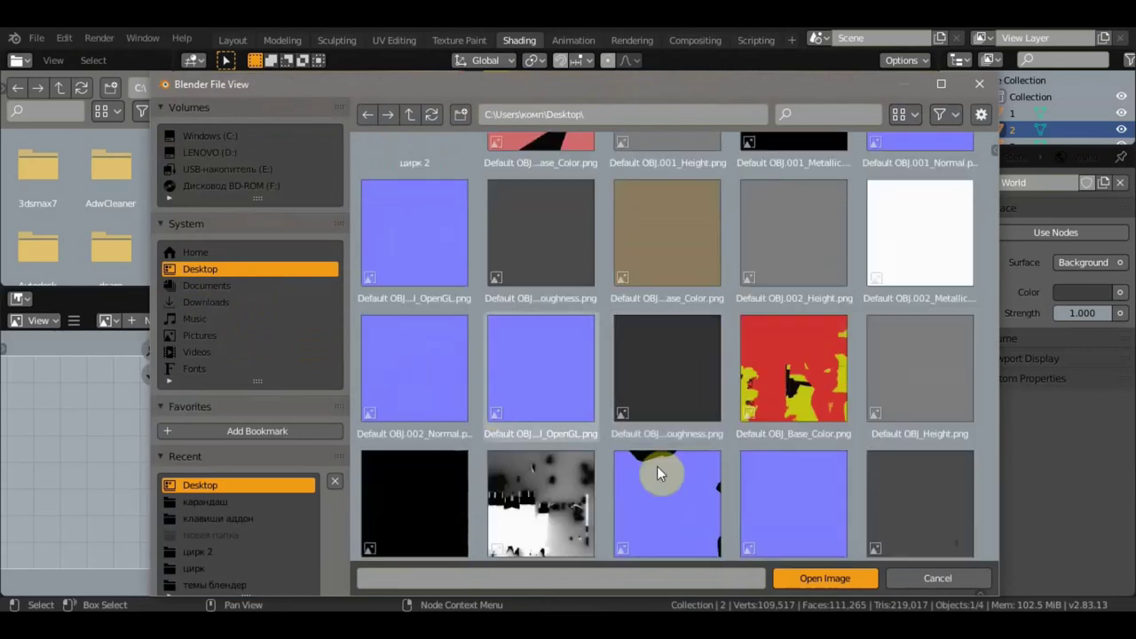
scroll(550, 453, "down", 3)
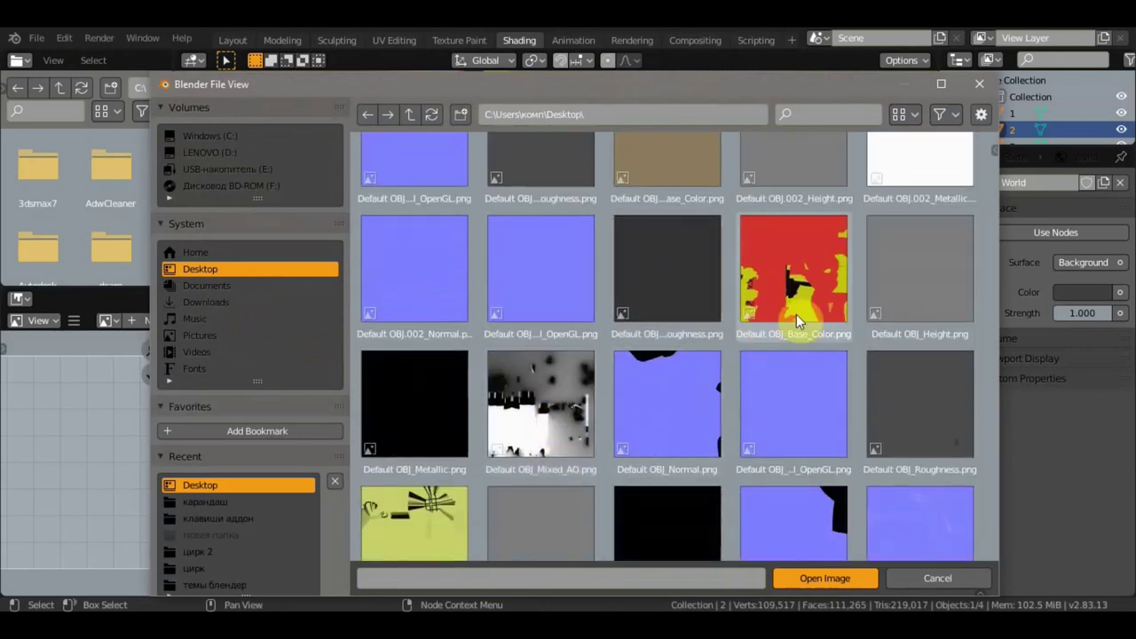
scroll(795, 315, "down", 2)
scroll(787, 311, "down", 1)
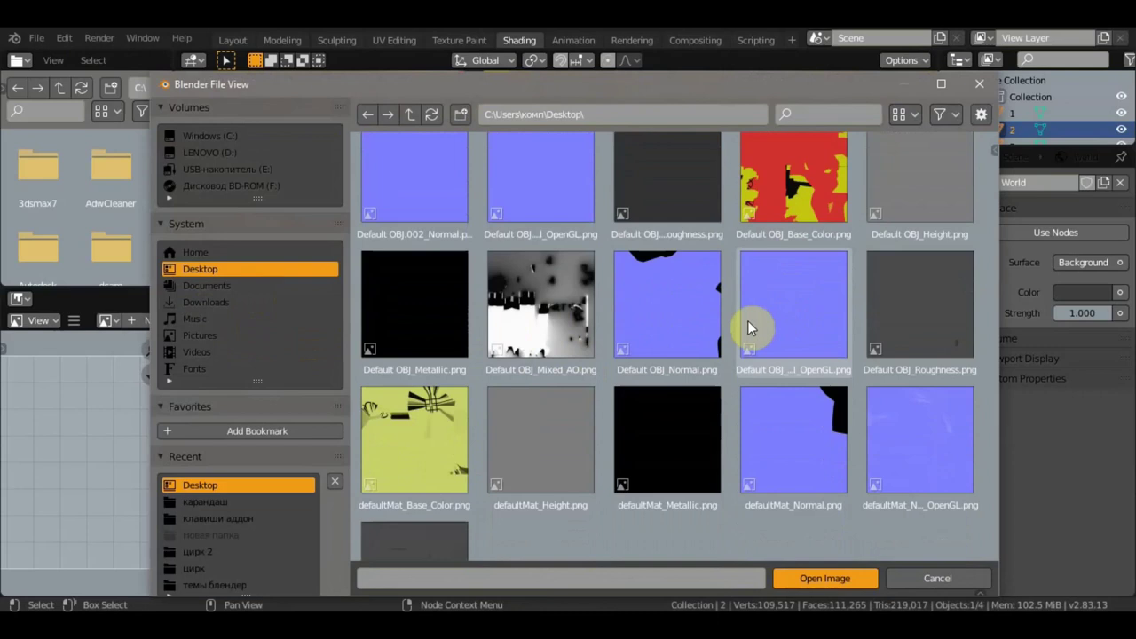
scroll(637, 343, "up", 4)
scroll(638, 344, "up", 3)
scroll(637, 344, "up", 3)
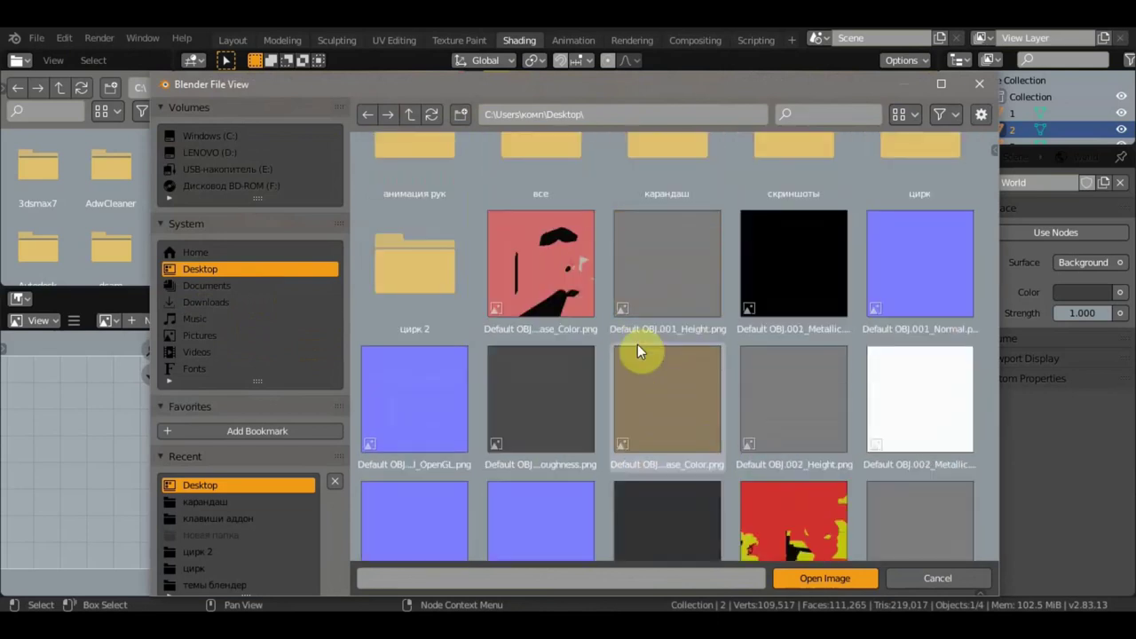
left_click(546, 291)
left_click(816, 577)
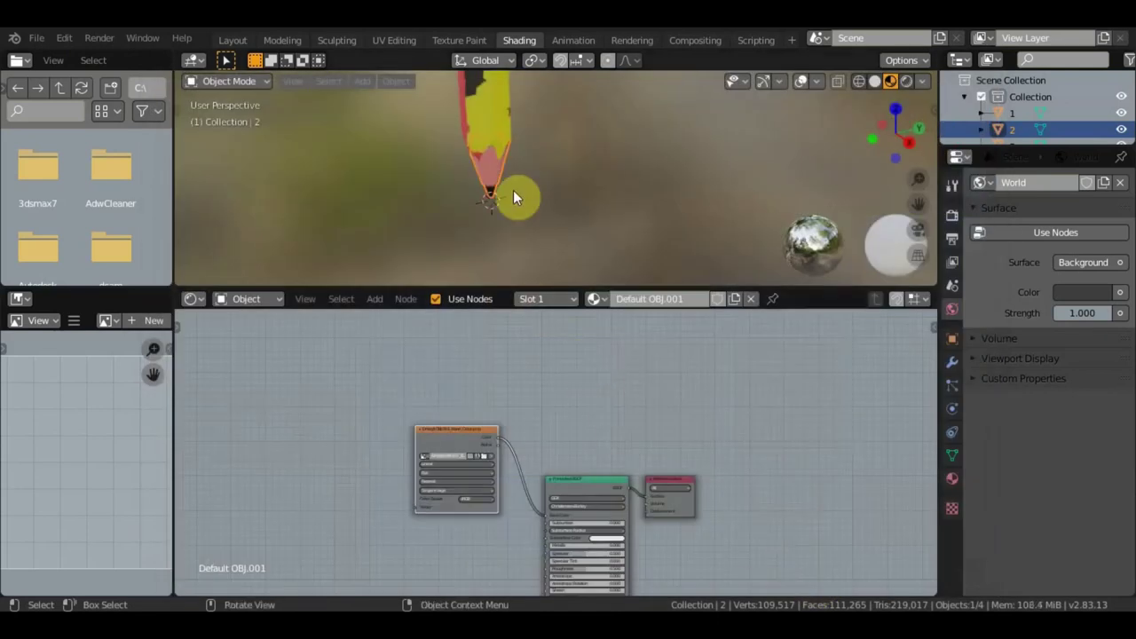
scroll(514, 190, "up", 1)
scroll(514, 190, "up", 2)
middle_click_drag(546, 144, 609, 226)
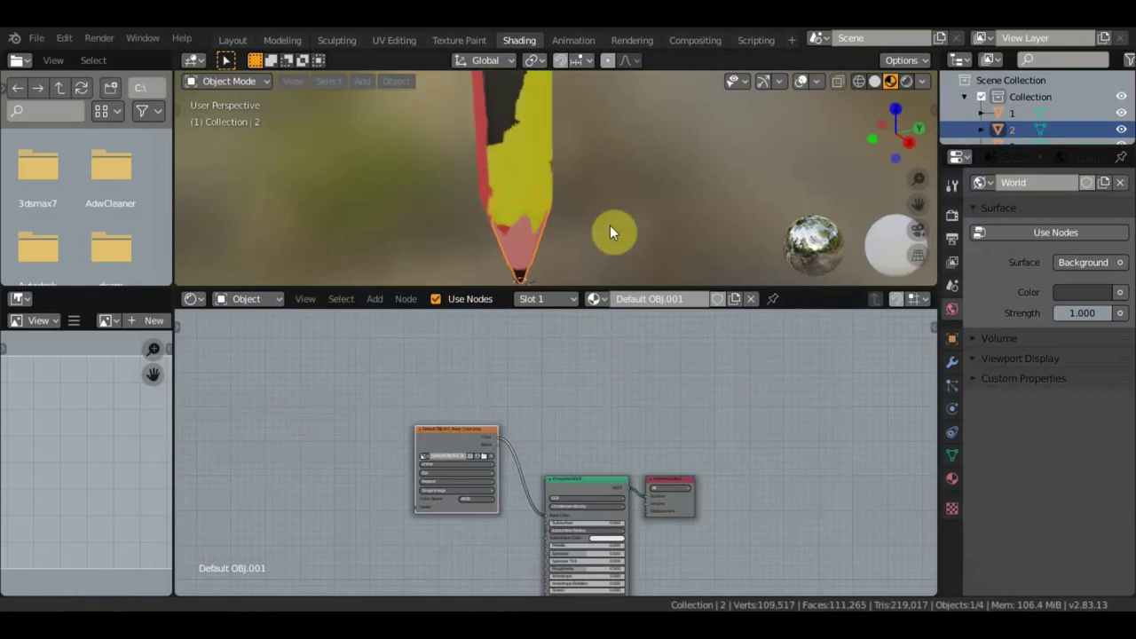
left_click(233, 40)
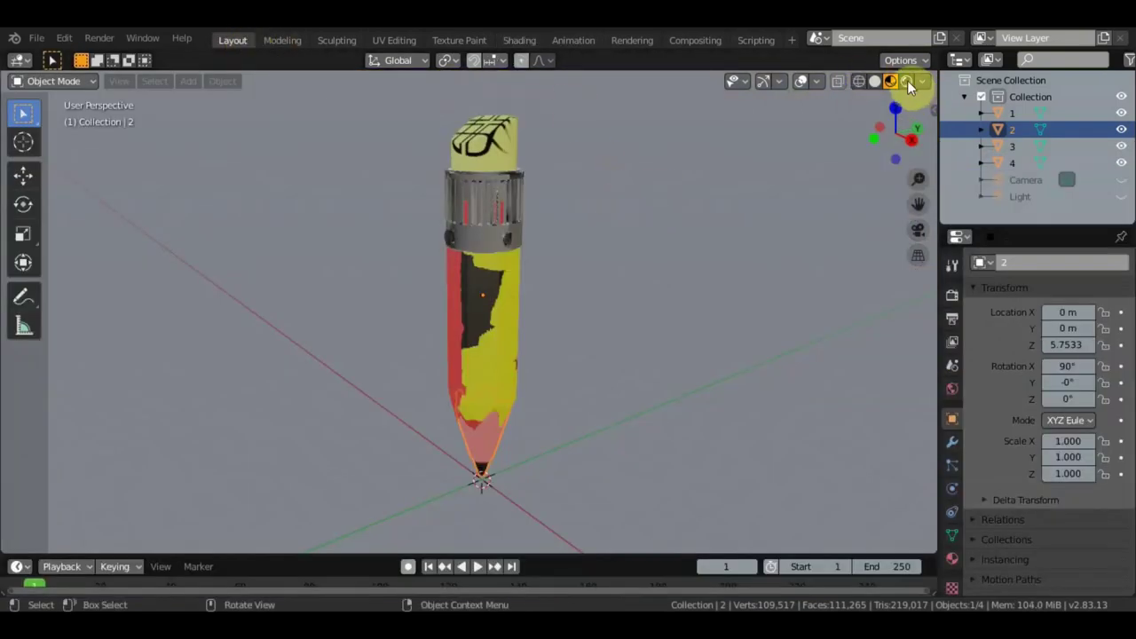
In rendered shading, change the scene light to a Sun lamp with strength 4
key("z")
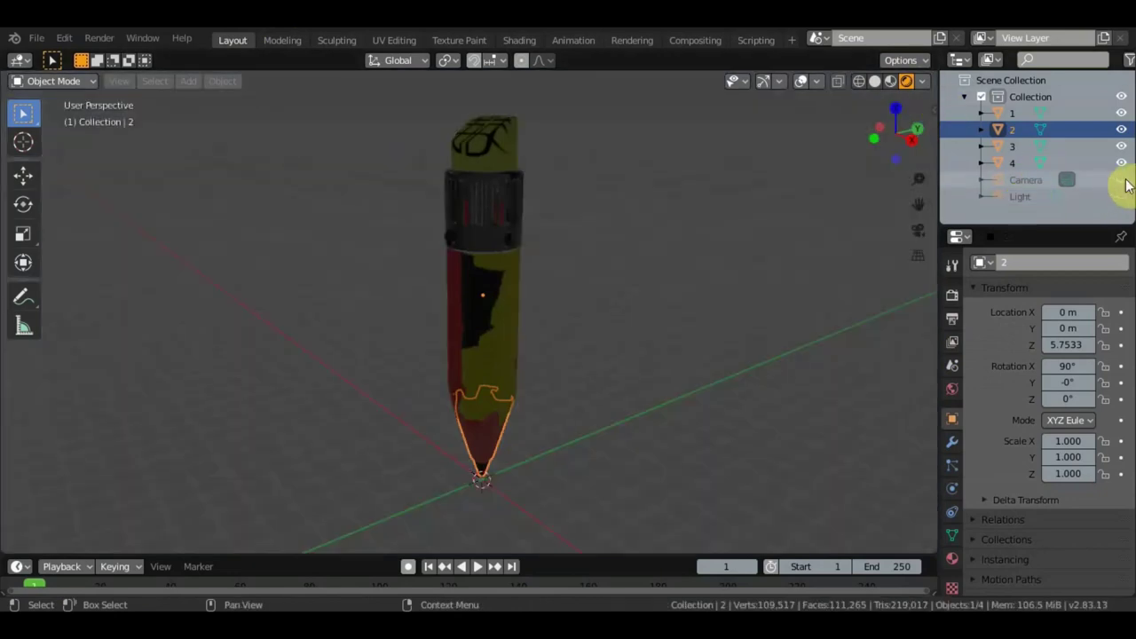
left_click(1041, 197)
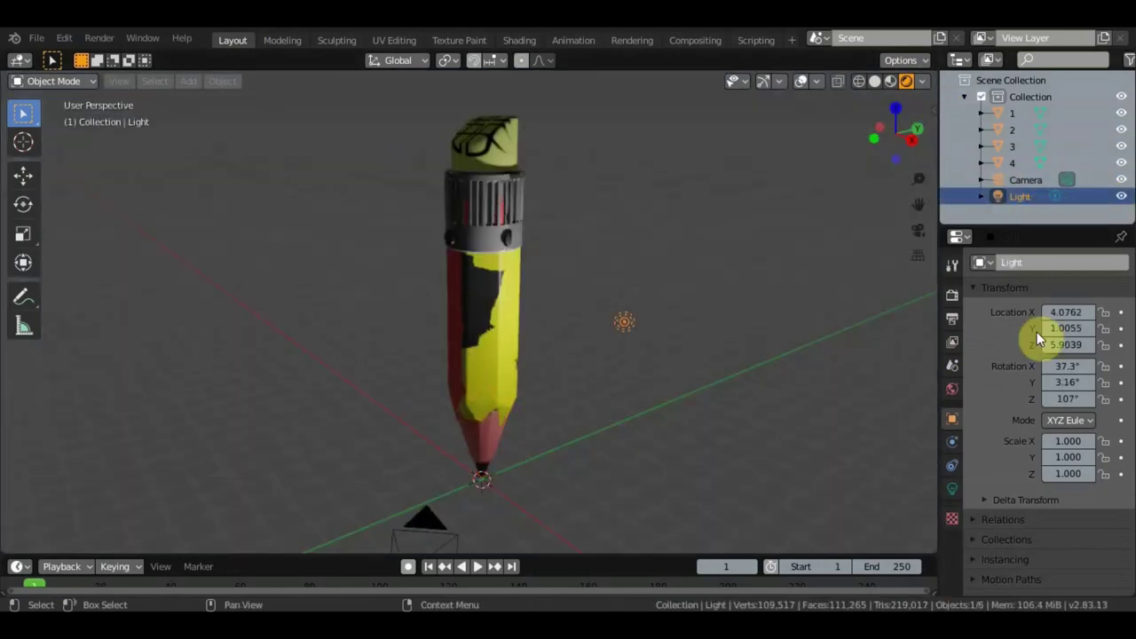
left_click(953, 488)
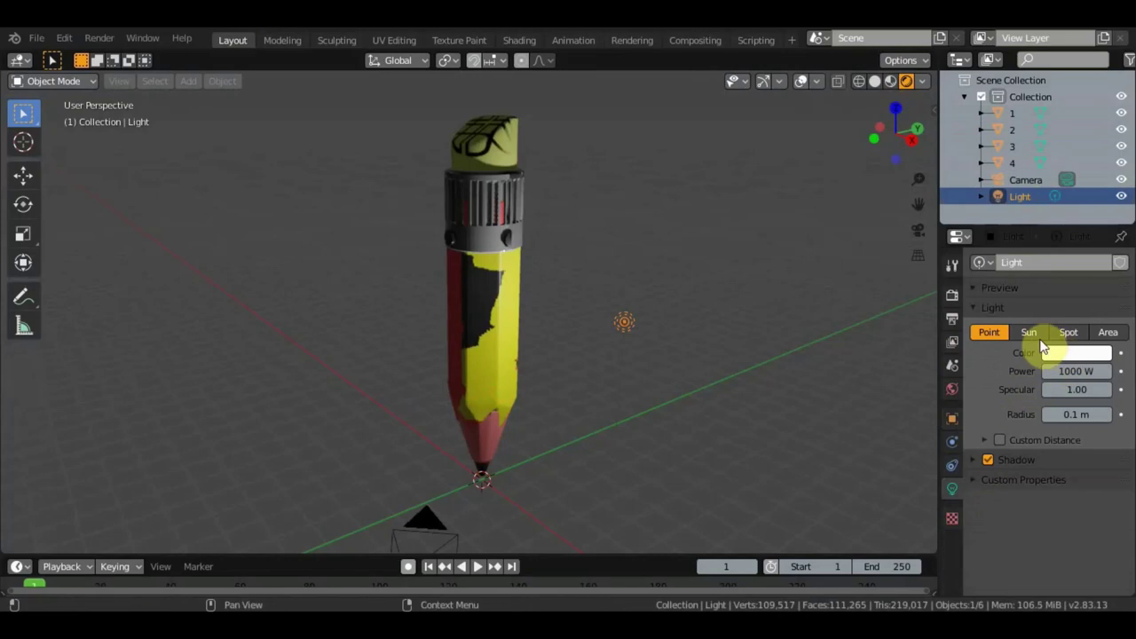
left_click(1030, 333)
left_click(1082, 371)
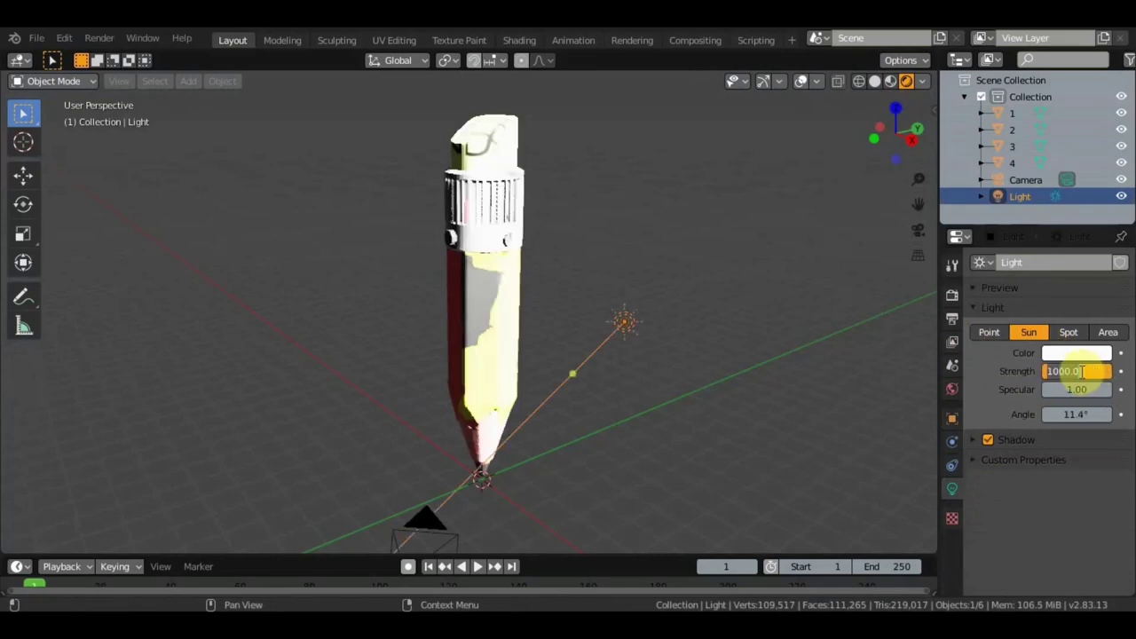
type("4.000")
key("Return")
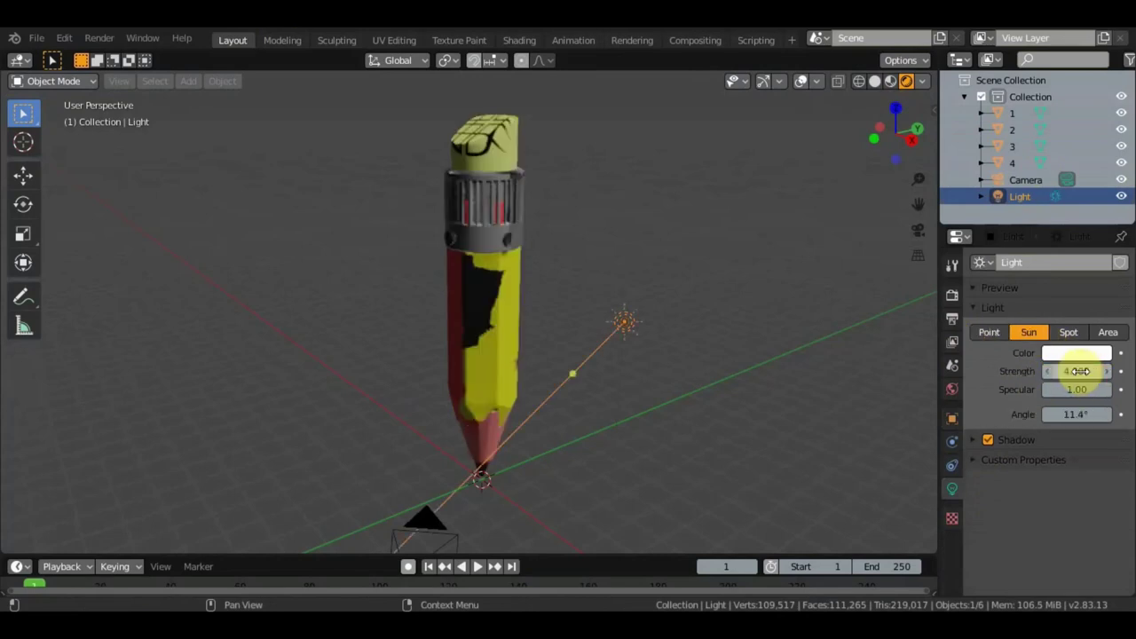
scroll(718, 357, "down", 3)
scroll(587, 334, "down", 1)
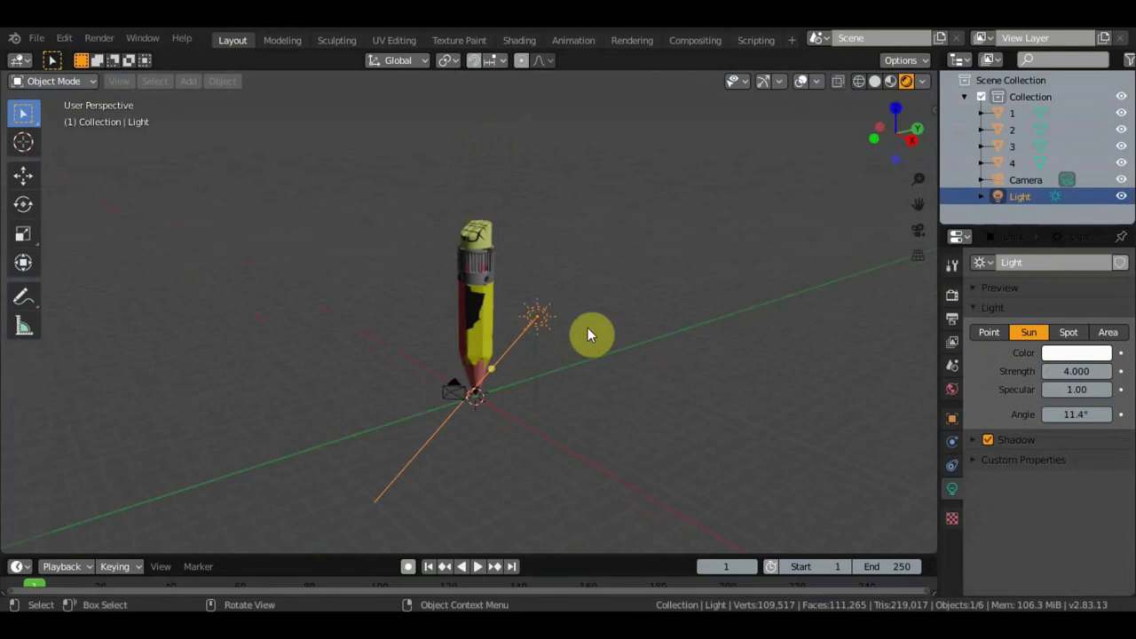
Rotate the sun lamp, then move it to a new position from the top view
key("r")
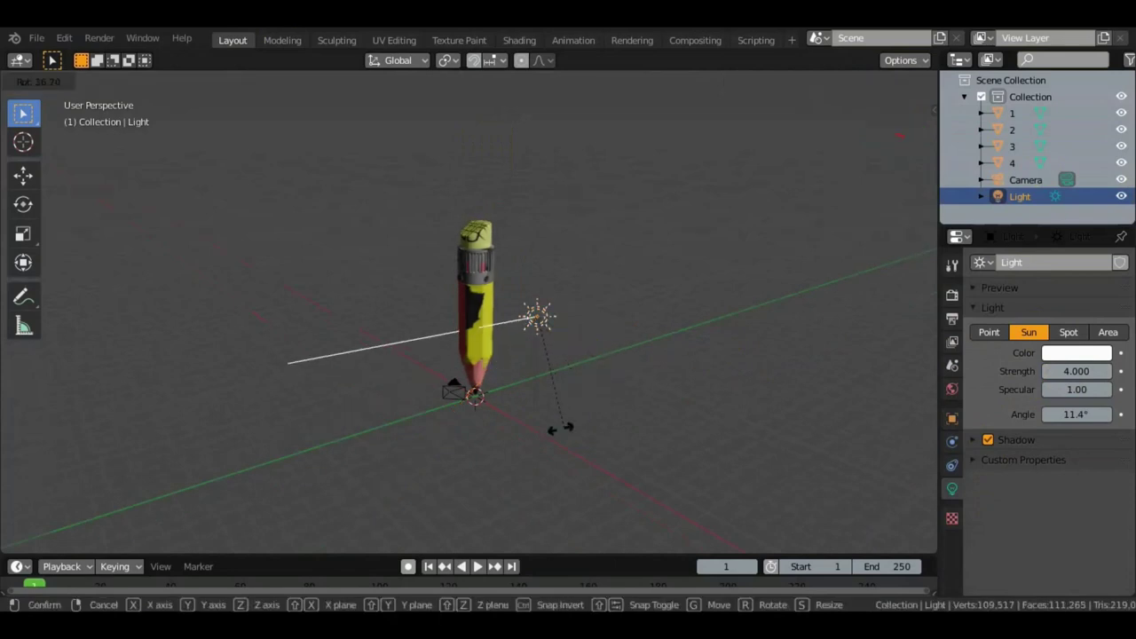
left_click(615, 384)
mouse_move(615, 383)
middle_mouse_down()
mouse_move(684, 223)
mouse_move(728, 170)
mouse_move(701, 188)
middle_mouse_up()
scroll(722, 162, "down", 2)
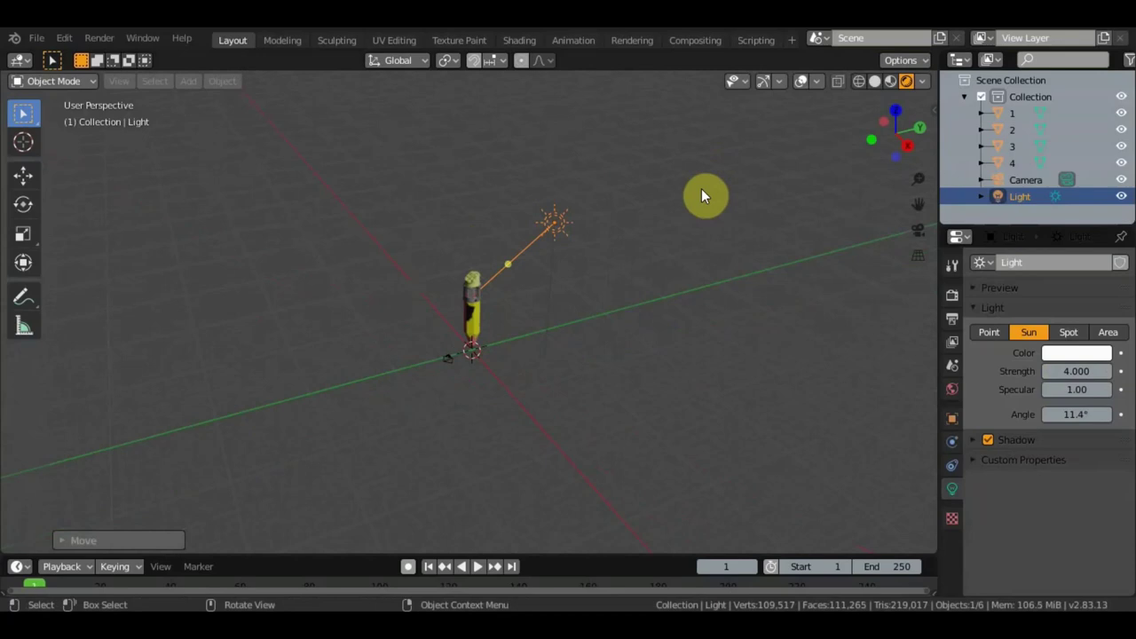
key("KP_7")
key("g")
left_click(714, 347)
Re-angle the sun across the pencil, check camera and front views, and select the pencil body
key("r")
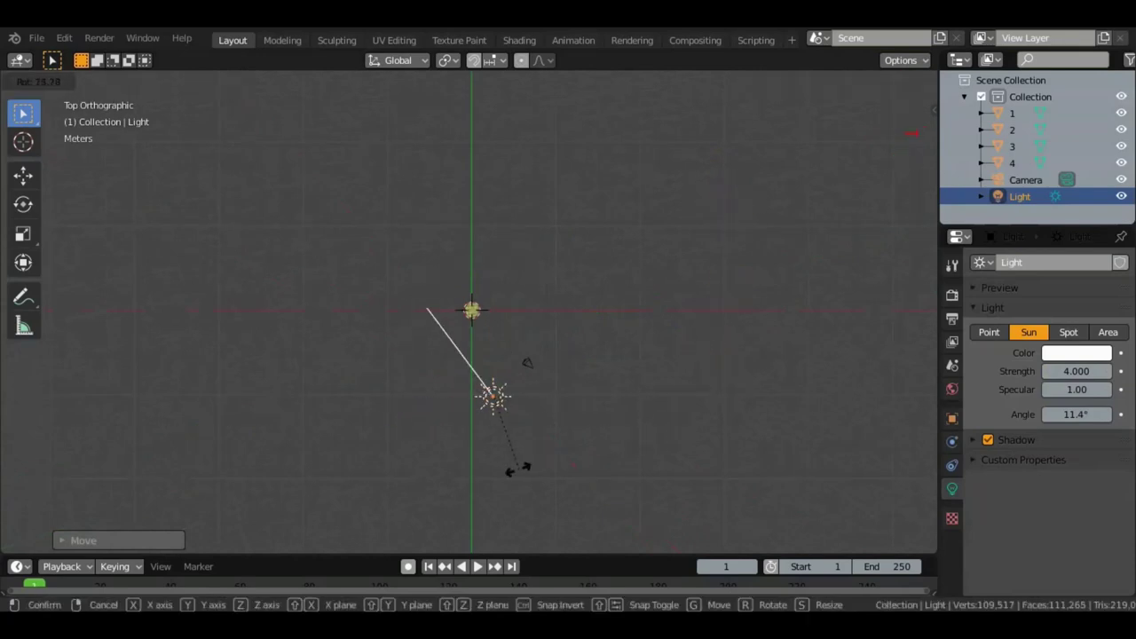
left_click(493, 462)
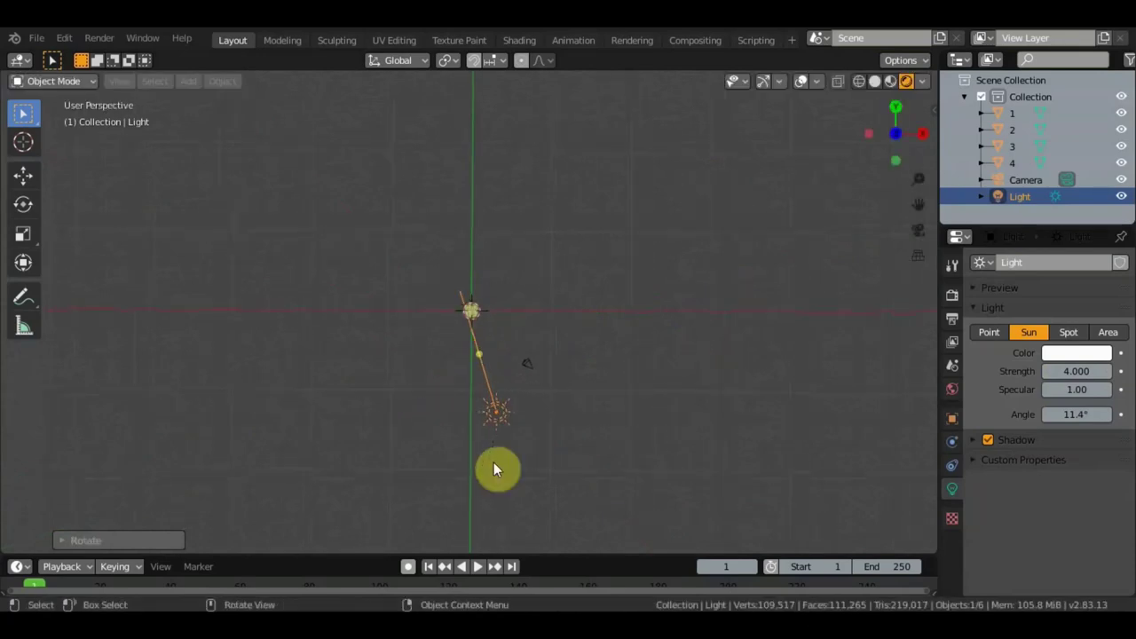
key("KP_0")
scroll(541, 431, "down", 3)
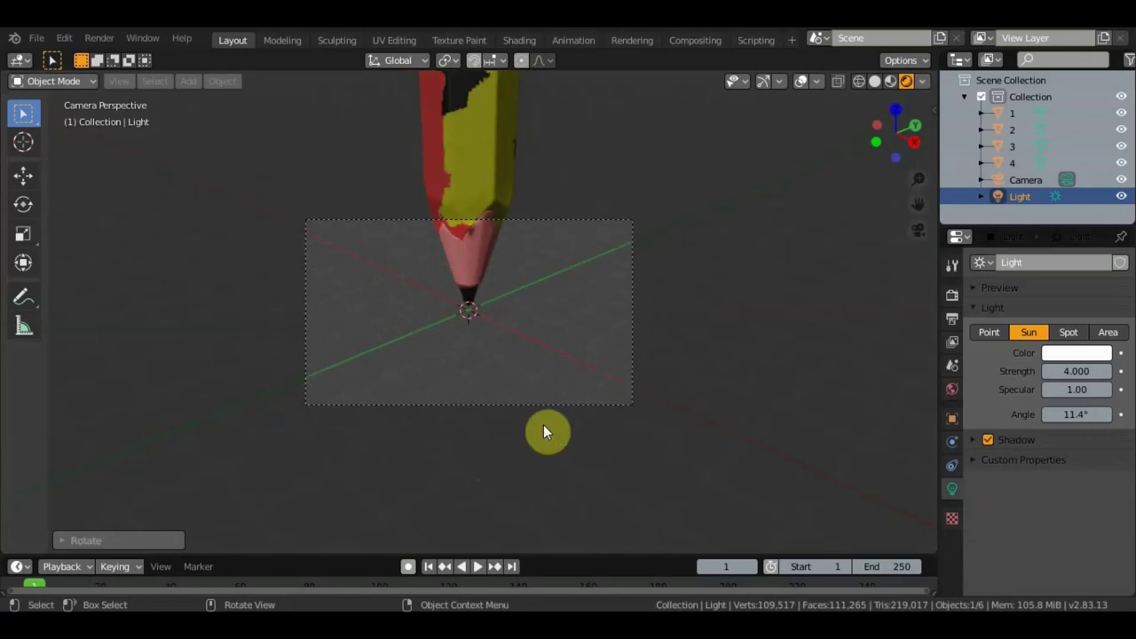
key("KP_7")
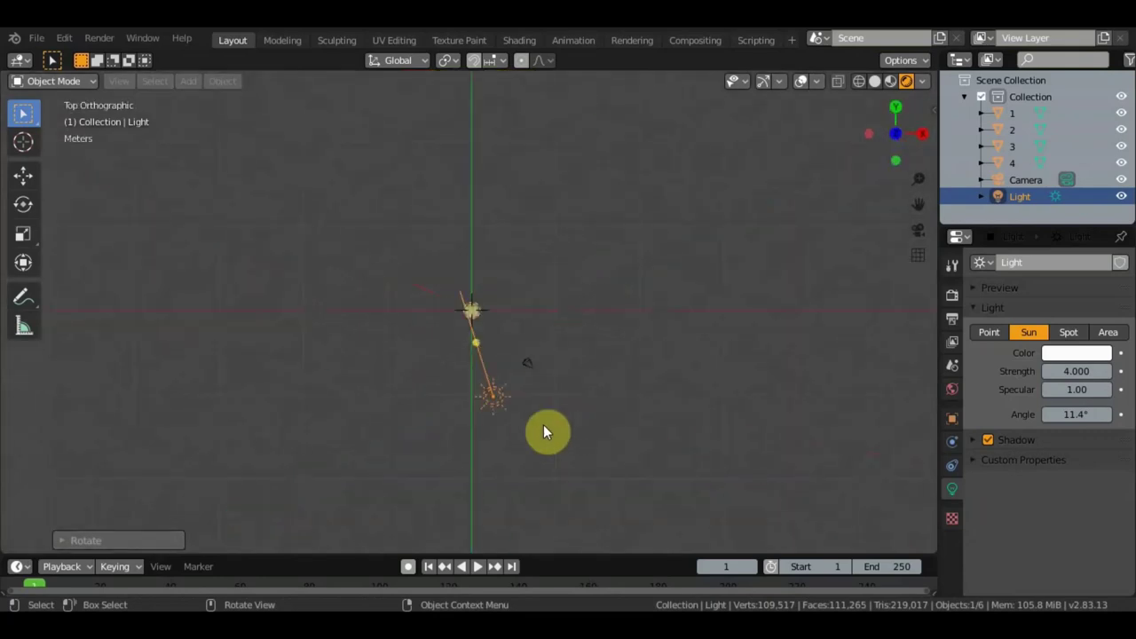
key("KP_1")
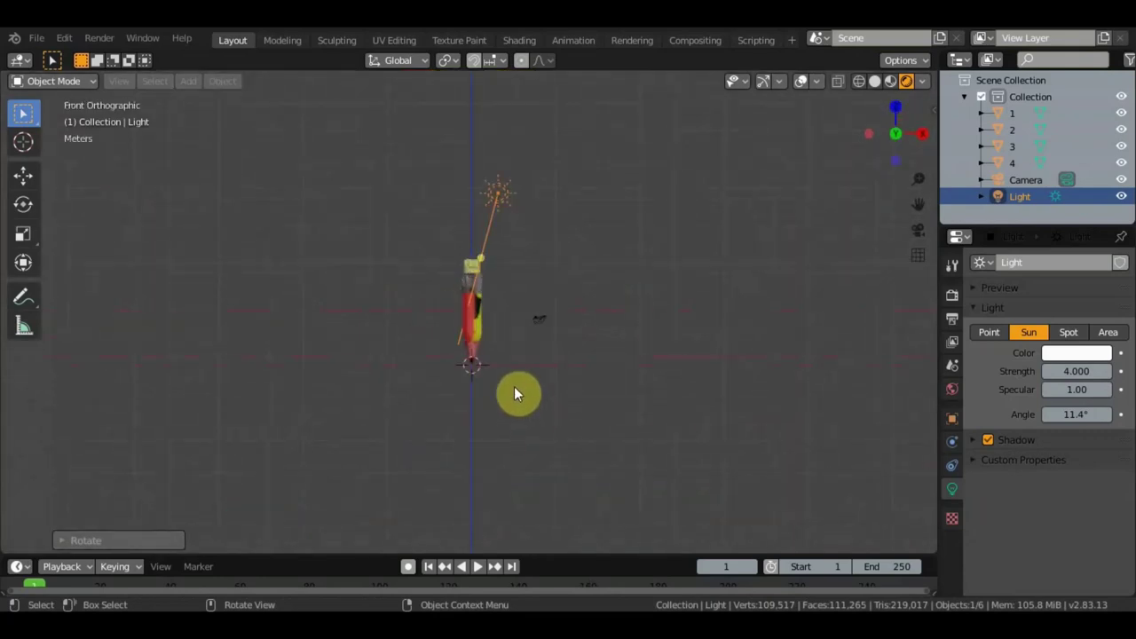
scroll(514, 396, "up", 5)
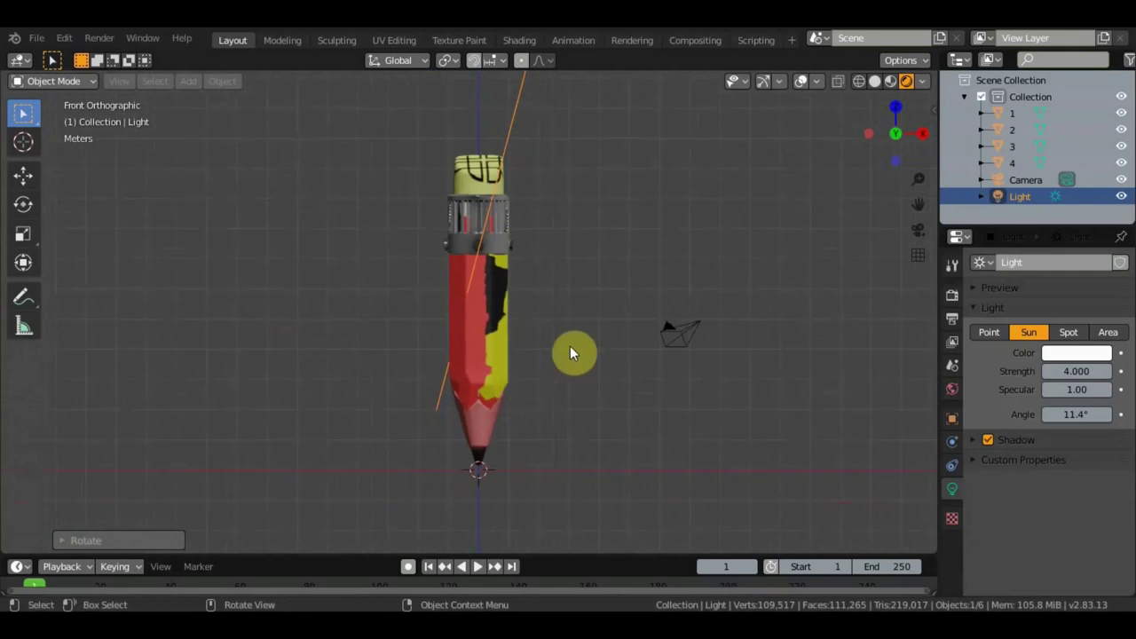
middle_click_drag(589, 377, 557, 372, "shift")
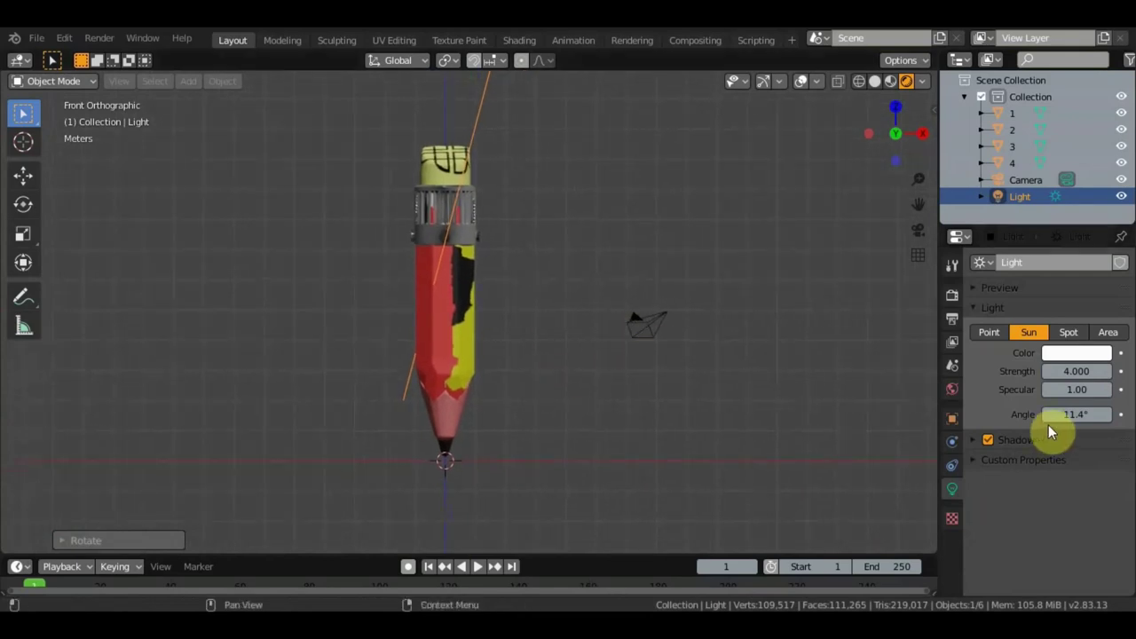
left_click(459, 328)
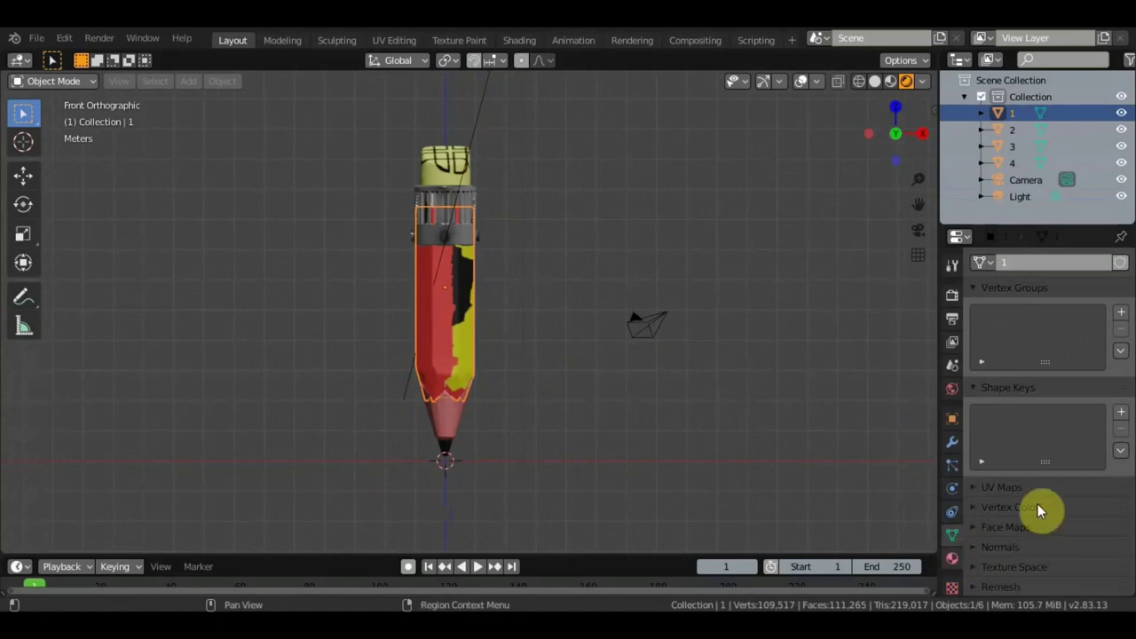
Set the Default OBJ material's Specular and Specular Tint to 0 and its Roughness to 0.819
left_click(952, 558)
scroll(1087, 501, "down", 3)
scroll(1089, 501, "down", 1)
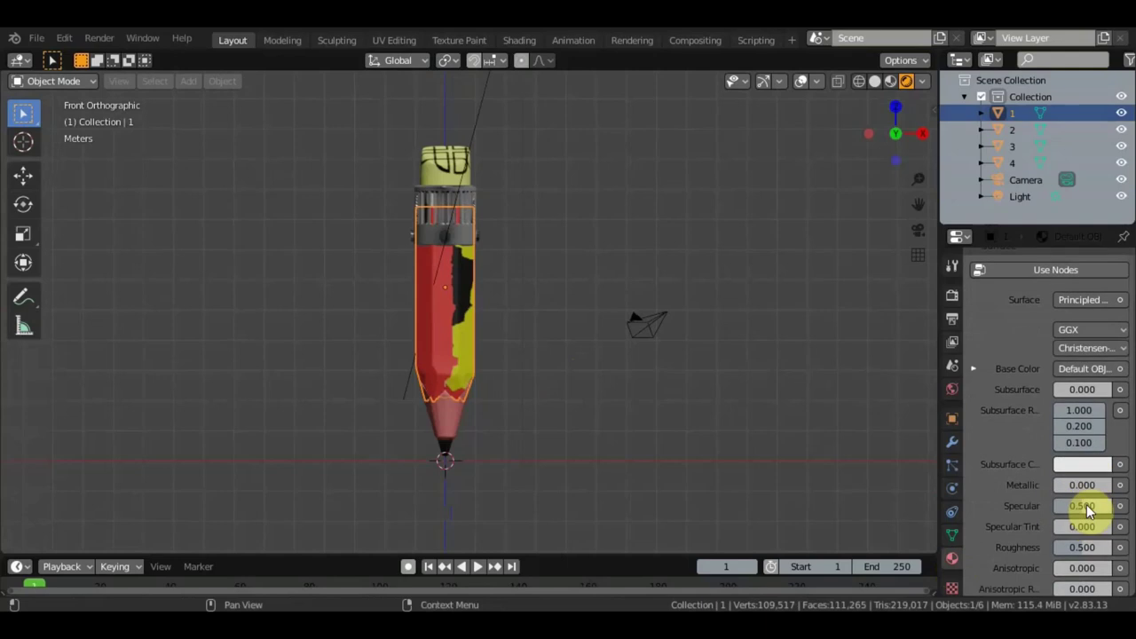
scroll(1092, 488, "down", 2)
scroll(1090, 484, "down", 1)
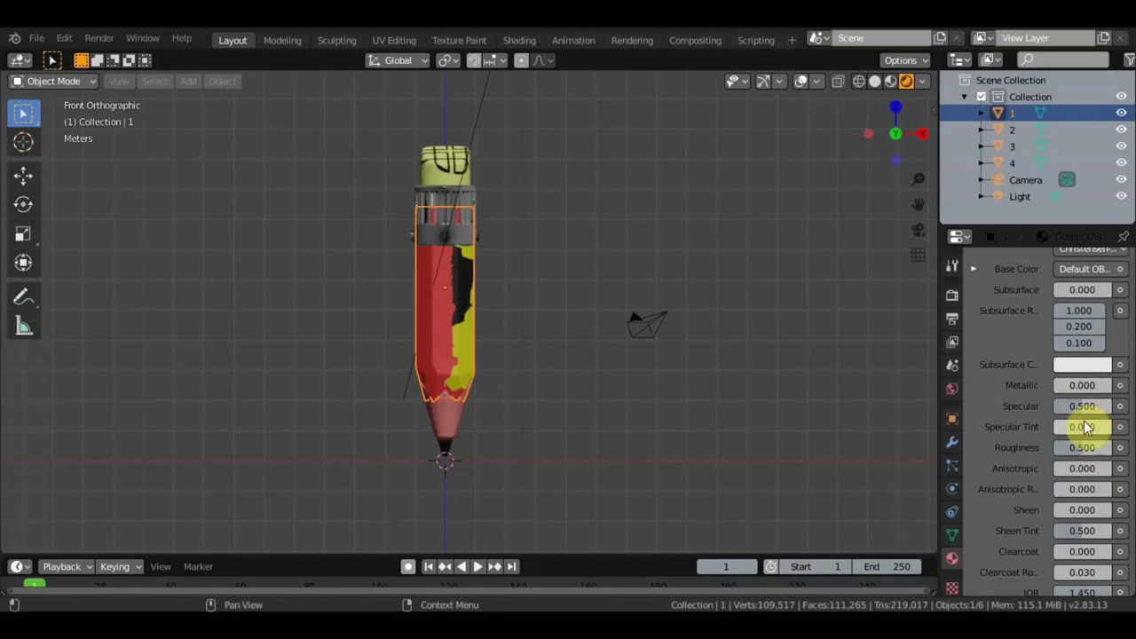
left_click_drag(1085, 406, 1021, 405)
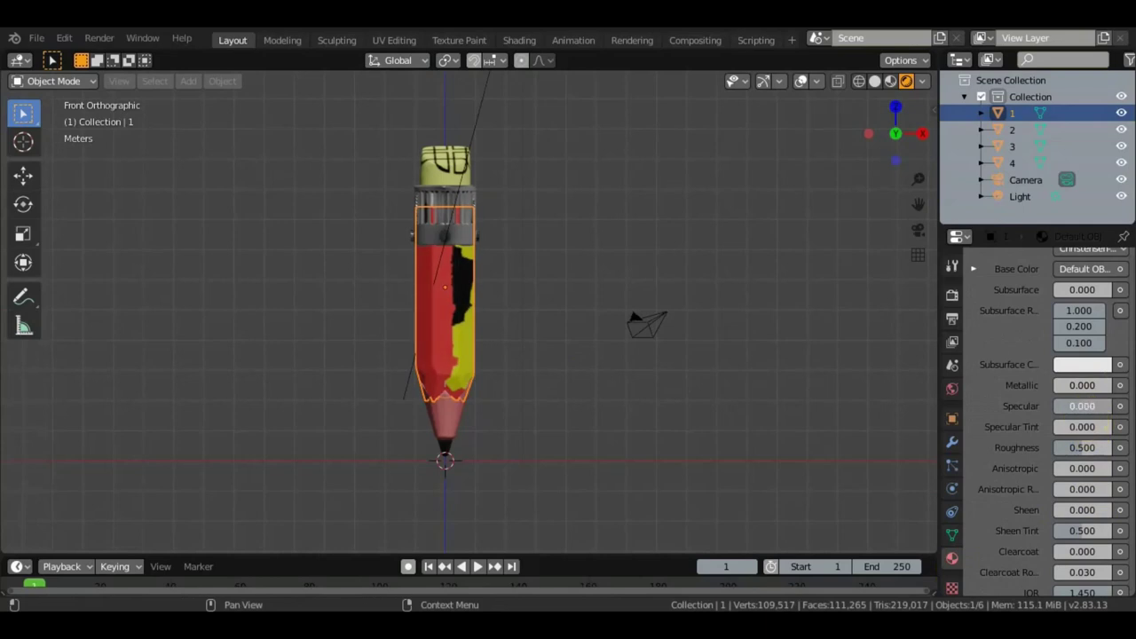
left_click_drag(1109, 427, 1120, 427)
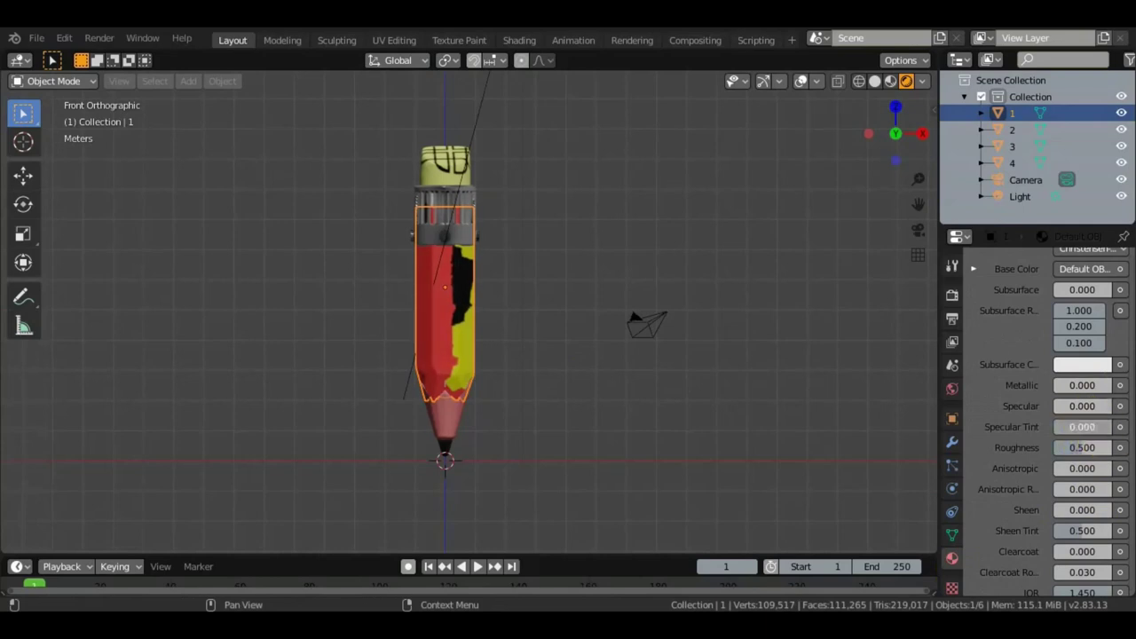
left_click_drag(1085, 449, 1072, 449)
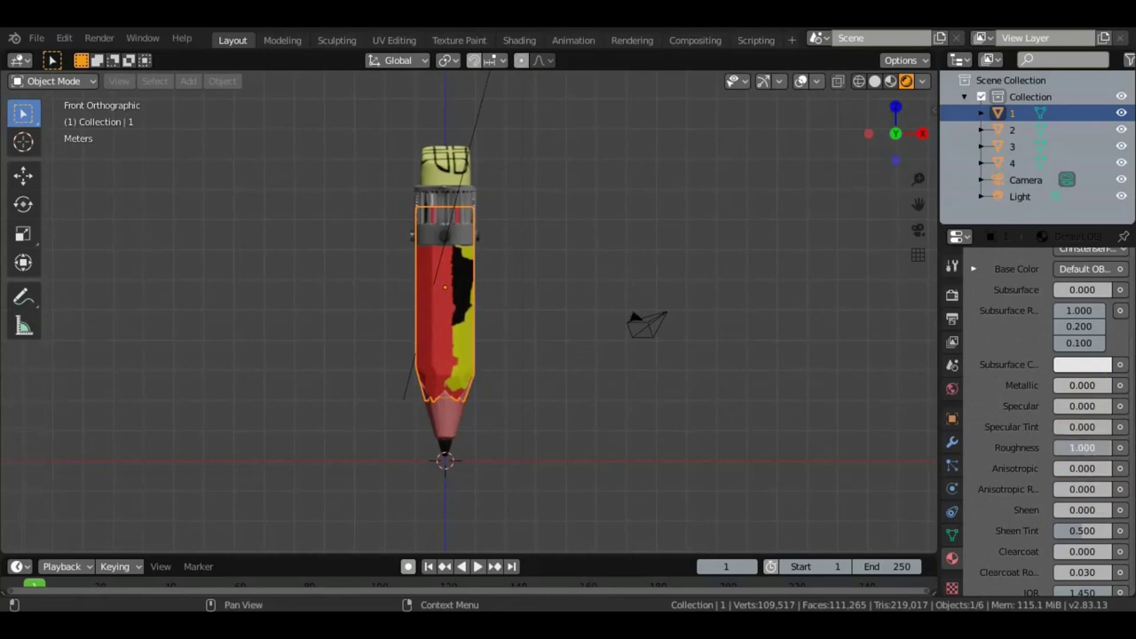
left_click_drag(1083, 447, 1106, 446)
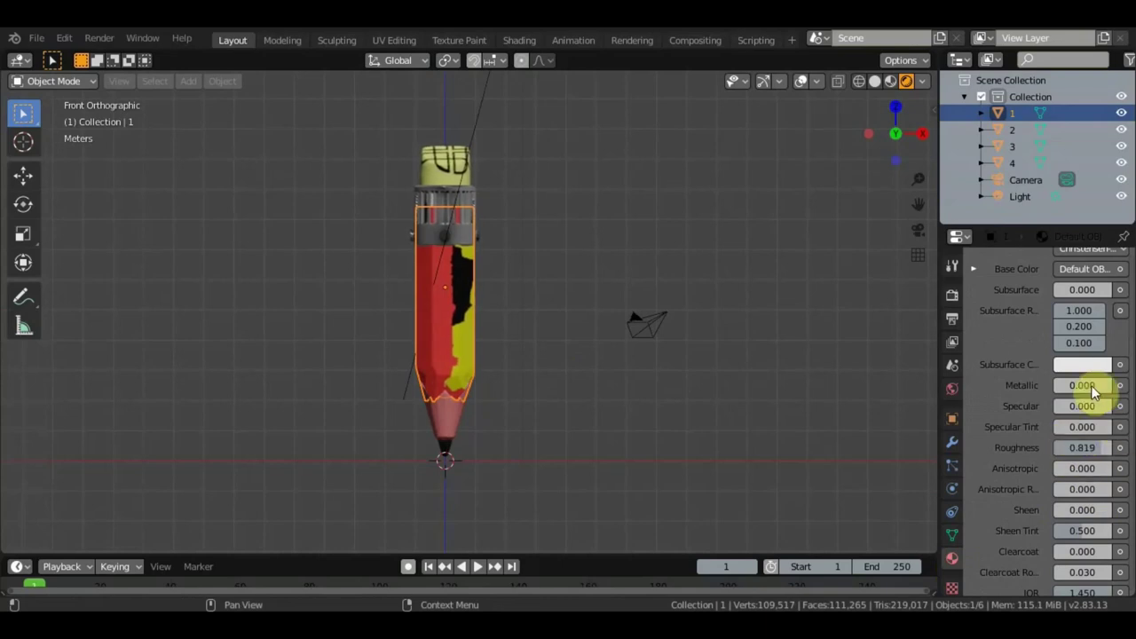
left_click(739, 308)
scroll(739, 308, "down", 2)
scroll(676, 291, "up", 1)
scroll(677, 290, "up", 2)
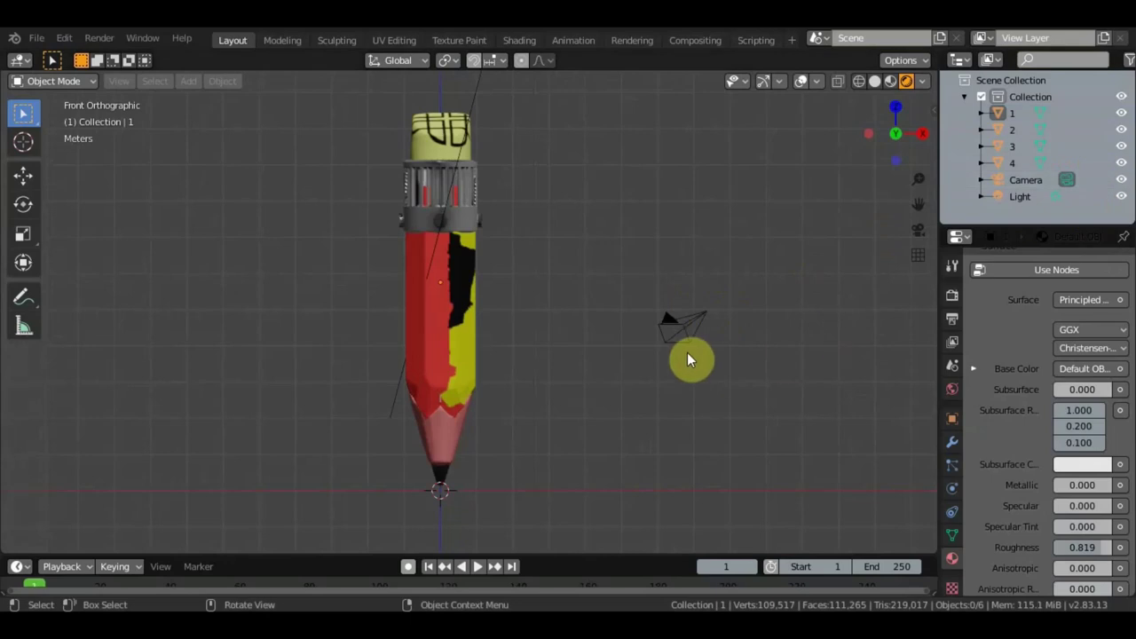
Add a plane, scale it up twice beneath the pencil, and create Material.001 for it
key("shift+a")
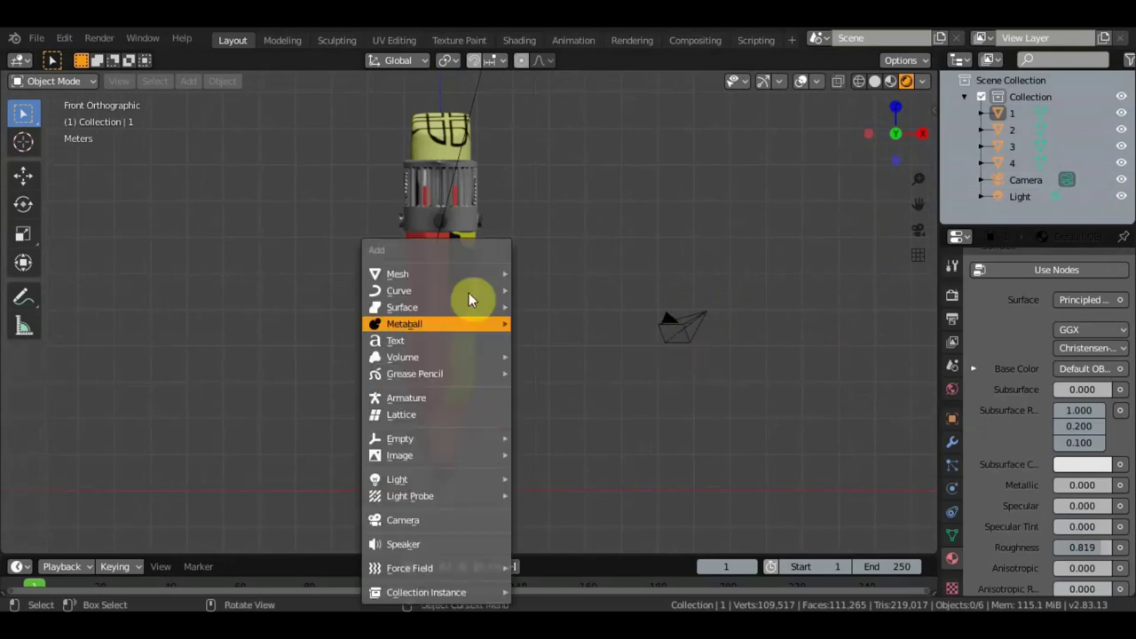
left_click(568, 275)
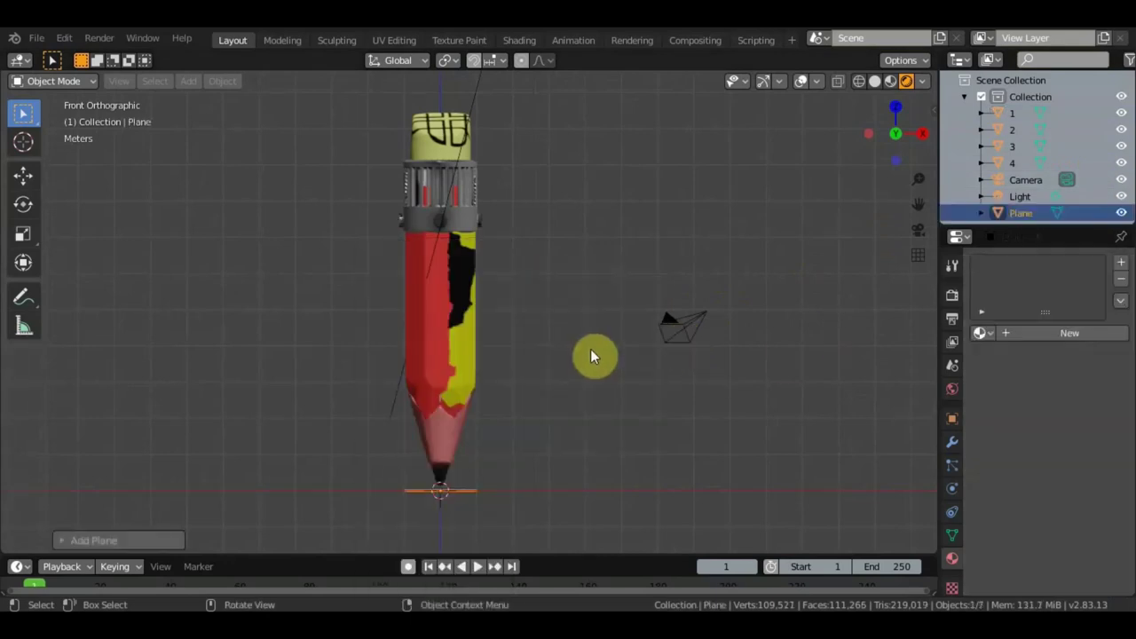
scroll(602, 443, "down", 4)
scroll(601, 442, "down", 3)
key("s")
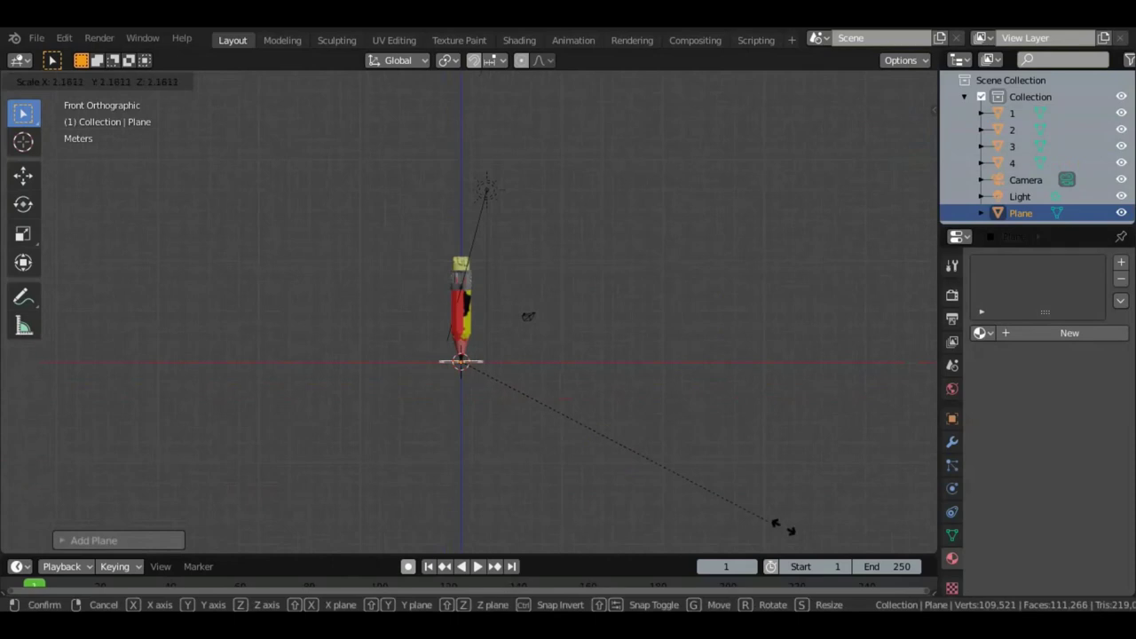
left_click(783, 249)
mouse_move(783, 250)
middle_mouse_down()
mouse_move(815, 267)
mouse_move(585, 328)
middle_mouse_up()
scroll(585, 328, "up", 2)
key("s")
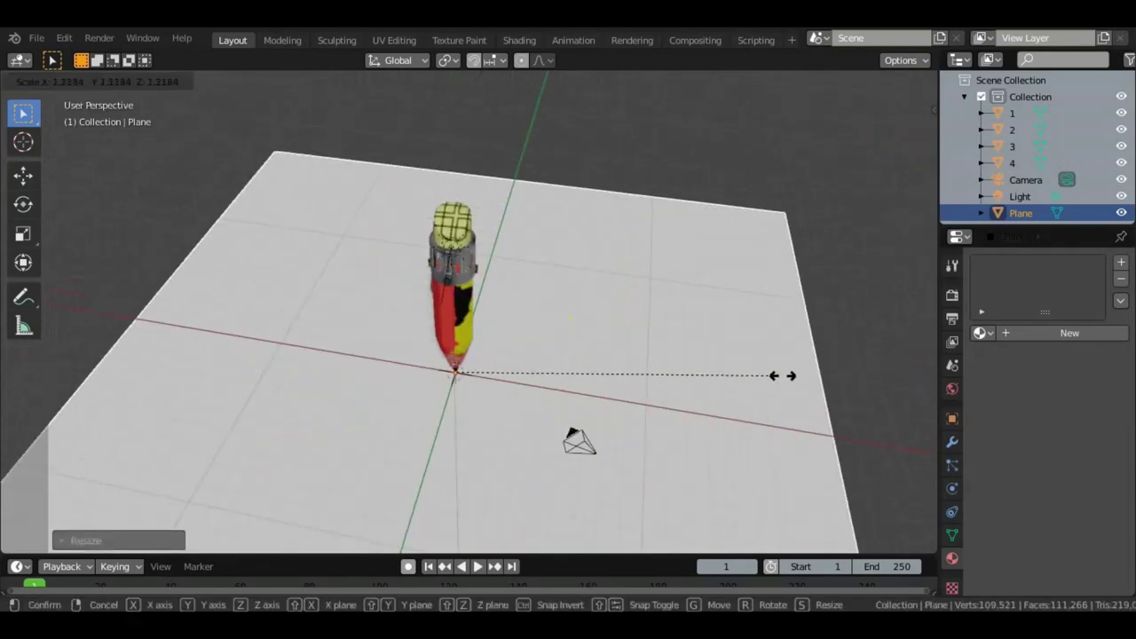
left_click(856, 387)
mouse_move(761, 337)
middle_mouse_down()
mouse_move(769, 292)
mouse_move(792, 277)
mouse_move(703, 279)
middle_mouse_up()
left_click(1069, 333)
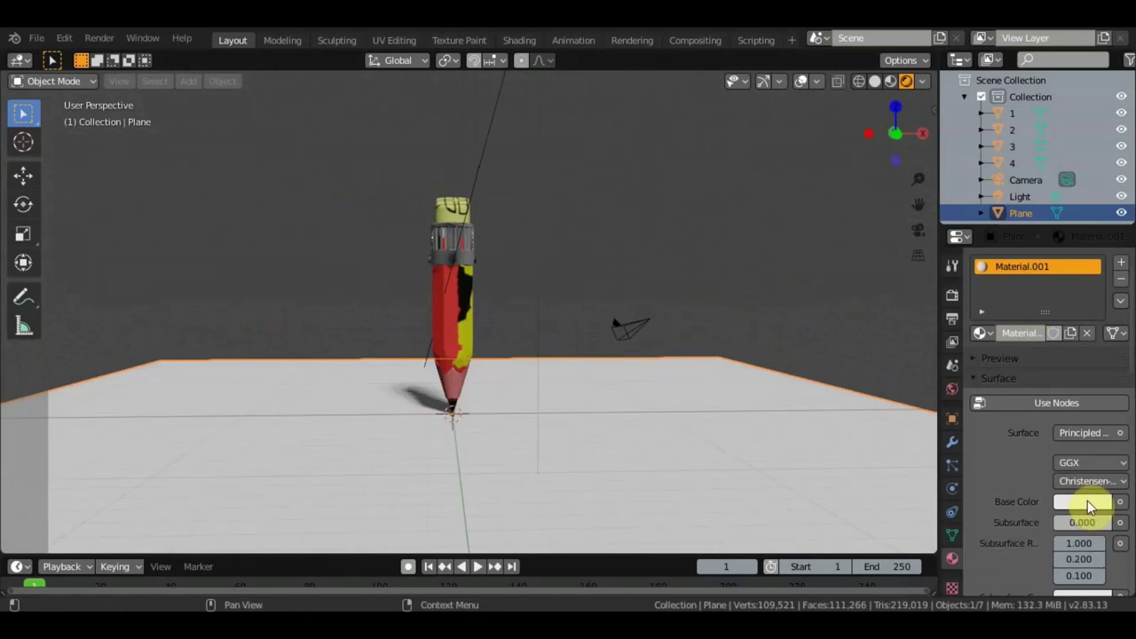
Set Material.001's base colour to a warm beige (H 0.104, S 0.352, V 0.906)
left_click(1087, 501)
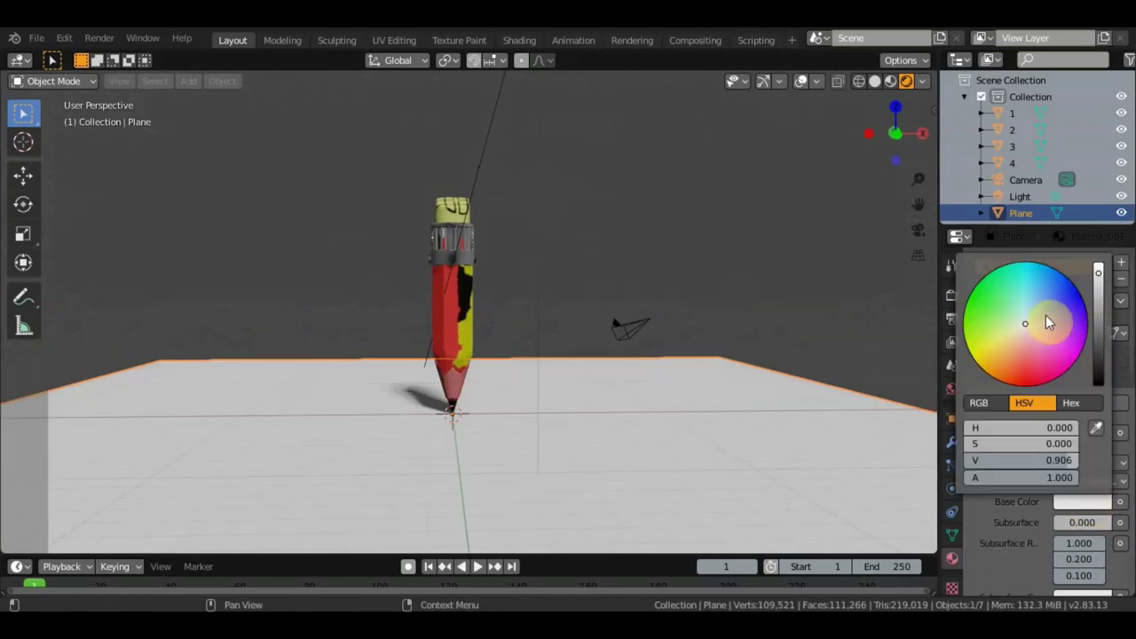
left_click(1019, 341)
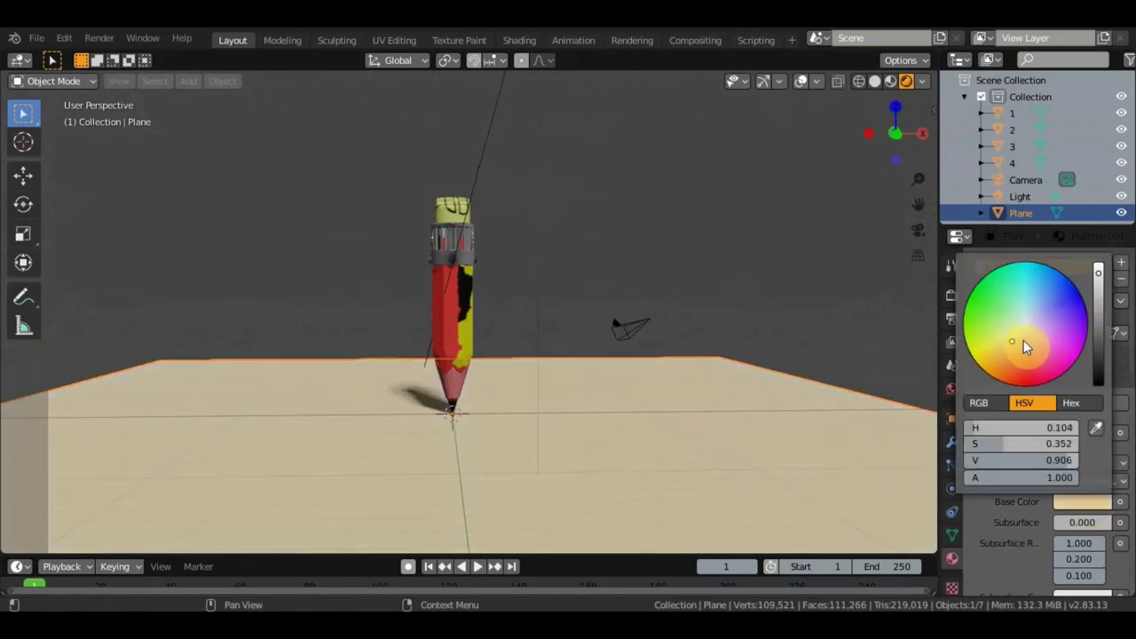
scroll(733, 329, "up", 1)
scroll(733, 329, "up", 2)
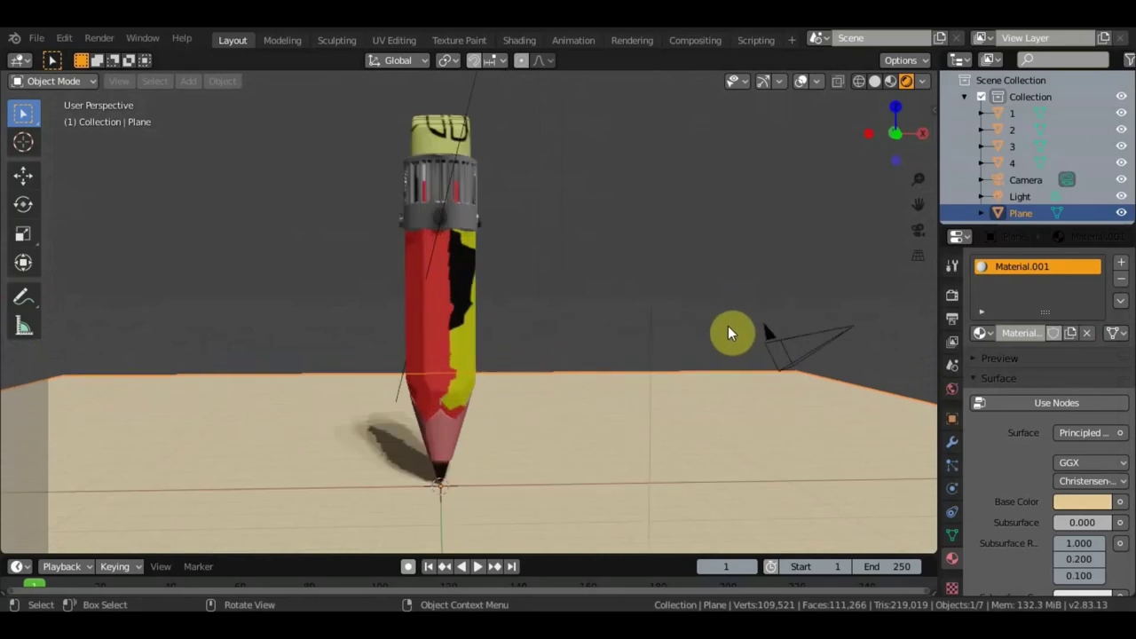
scroll(723, 329, "down", 5)
mouse_move(718, 336)
middle_mouse_down()
mouse_move(660, 412)
mouse_move(480, 389)
mouse_move(675, 380)
middle_mouse_up()
scroll(660, 371, "up", 3)
scroll(660, 370, "down", 2)
scroll(660, 370, "down", 1)
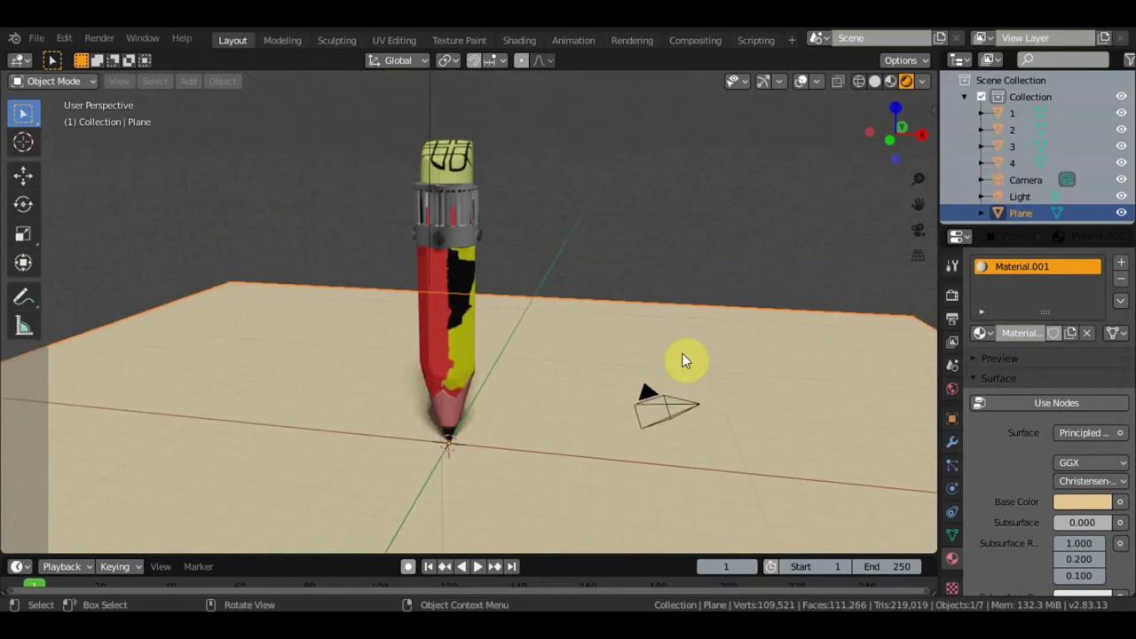
mouse_move(683, 350)
middle_mouse_down()
mouse_move(728, 344)
mouse_move(701, 356)
middle_mouse_up()
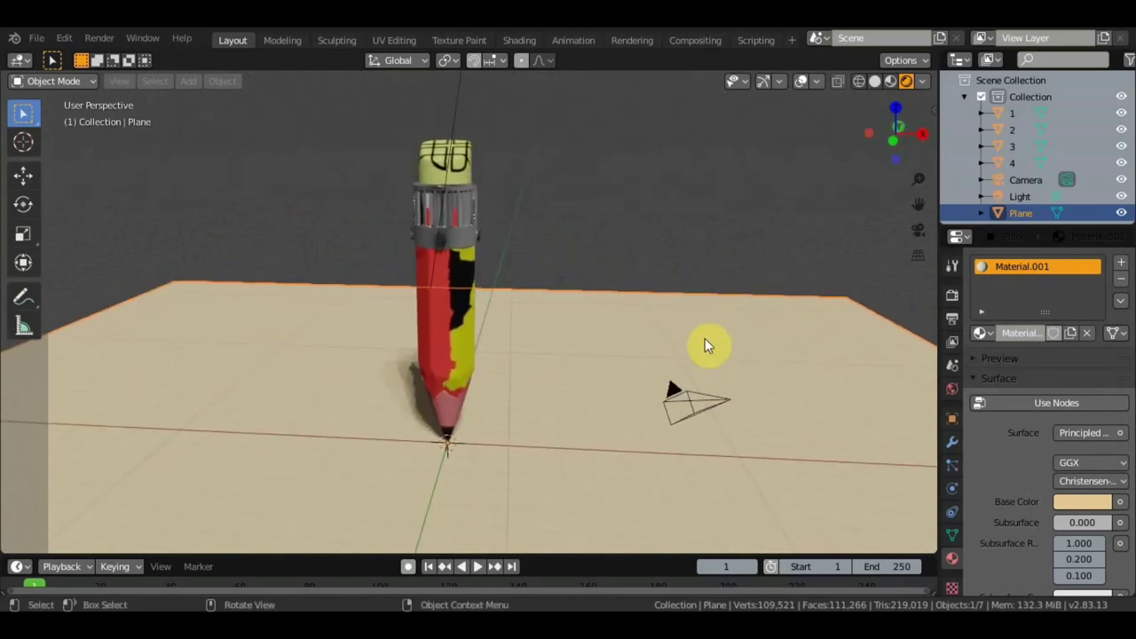